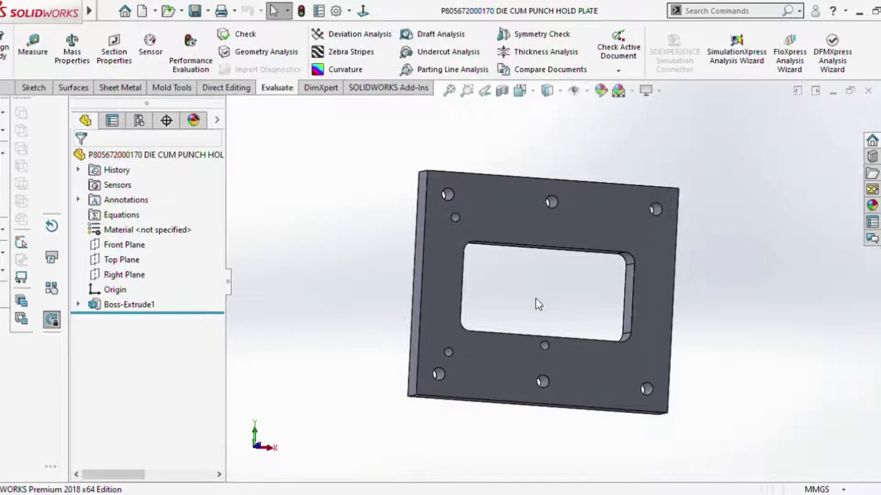
View the die cum punch hold plate square-on, then make a new assembly from it.
middle_drag(535, 299, 512, 253)
click(366, 15)
mouse_move(89, 10)
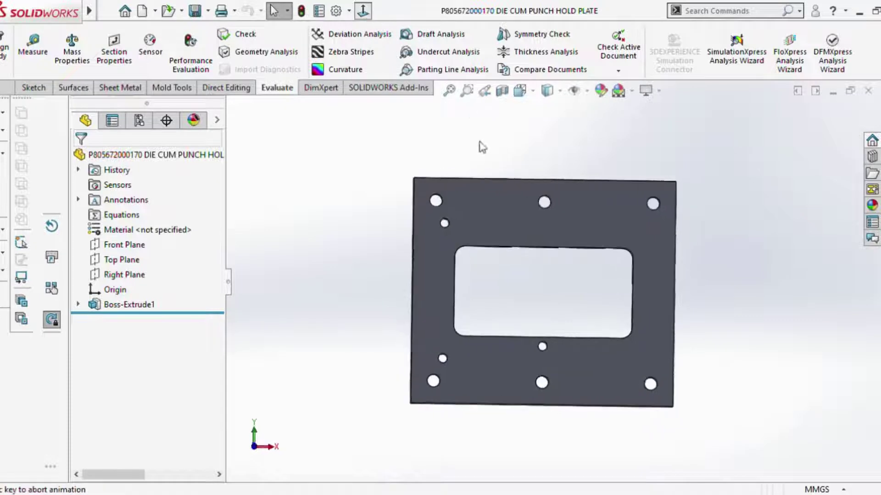
click(107, 11)
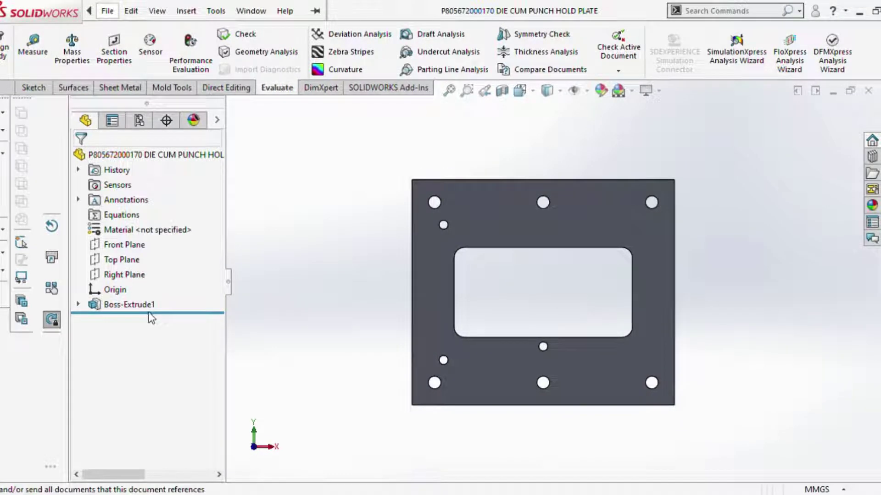
click(138, 141)
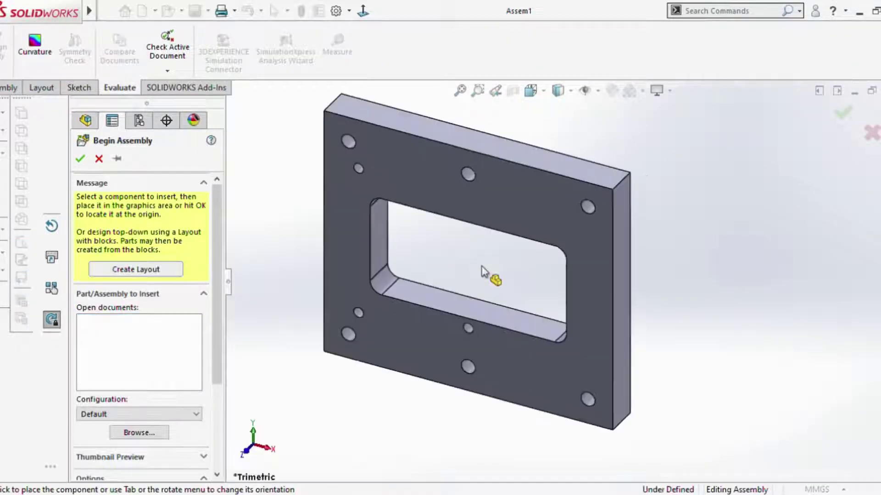
Place the hold plate at the assembly origin and set it to Float.
click(481, 272)
middle_drag(532, 332, 575, 283)
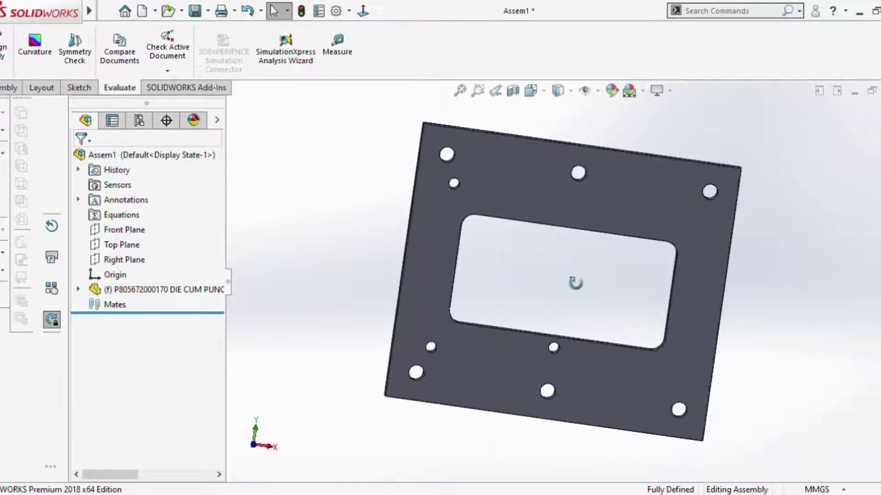
click(422, 212)
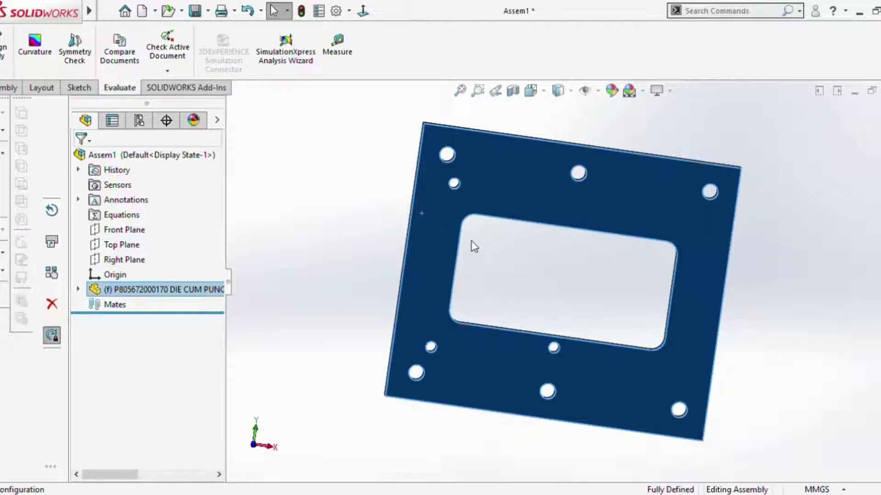
click(365, 247)
key(z)
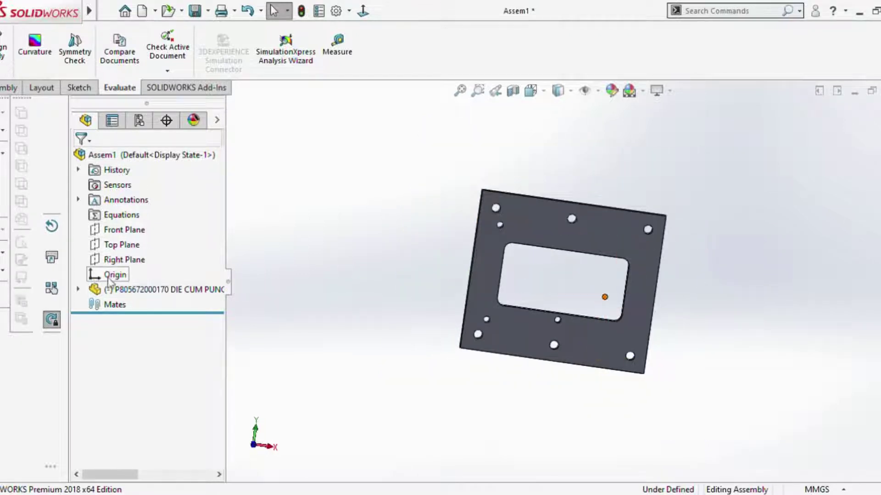
Check the assembly's and plate's Front Planes, then clear the selection.
click(78, 289)
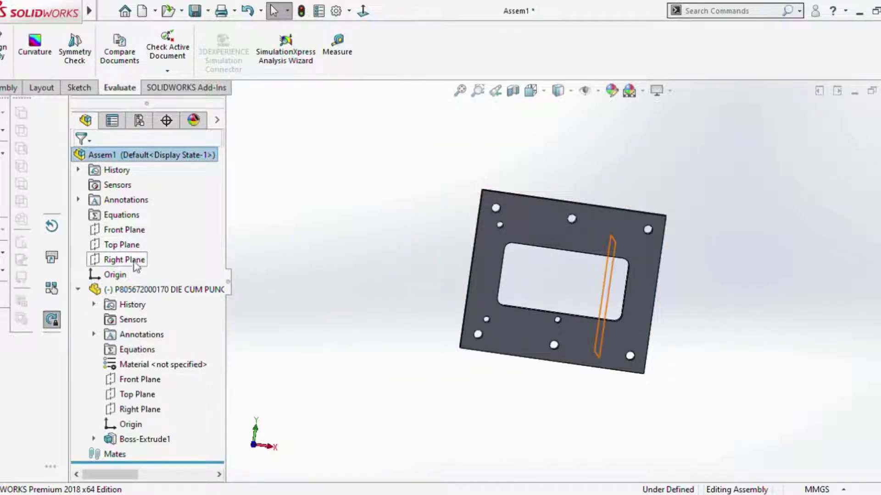
click(120, 231)
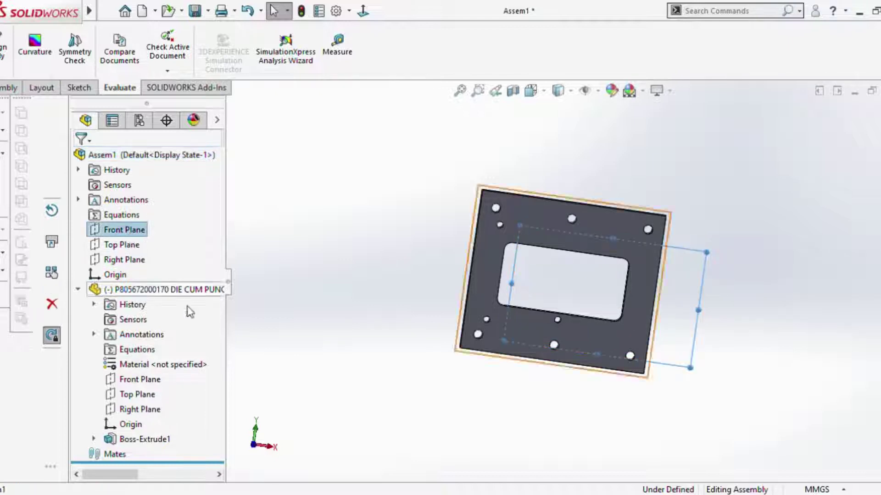
ctrl+click(142, 384)
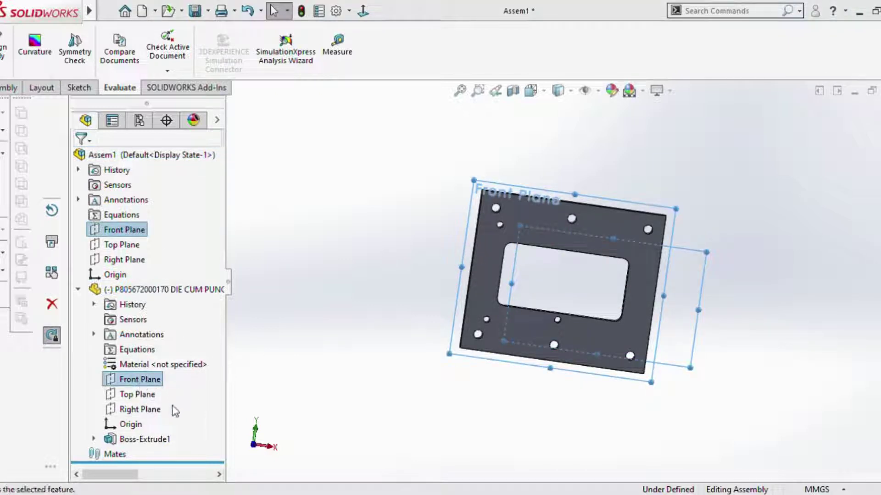
click(291, 248)
click(9, 87)
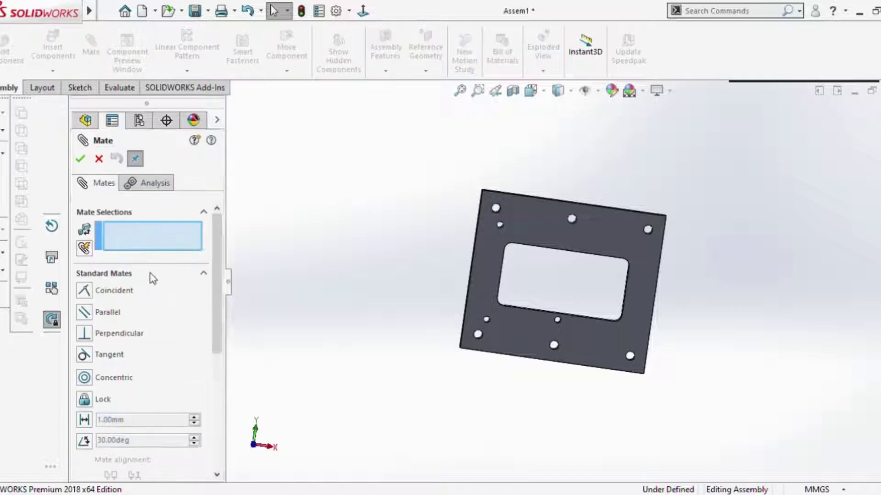
Mate the plate's Front, Top and Right planes coincident with the assembly's planes.
click(232, 108)
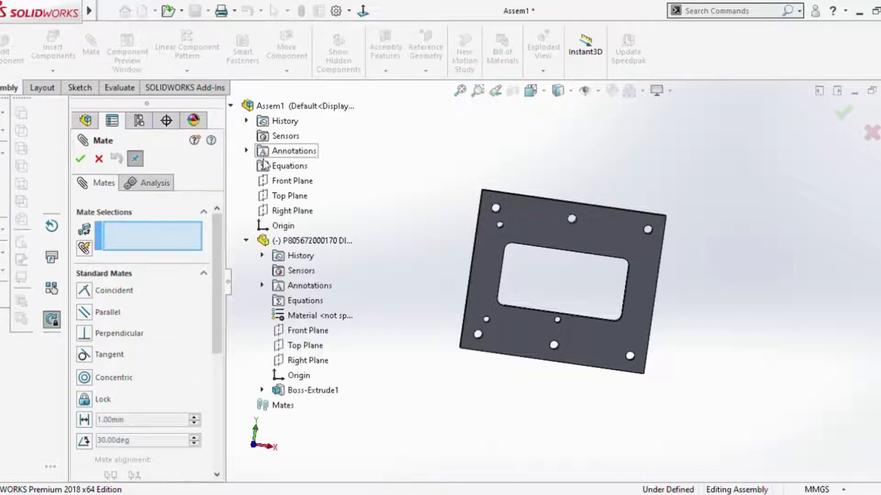
click(302, 181)
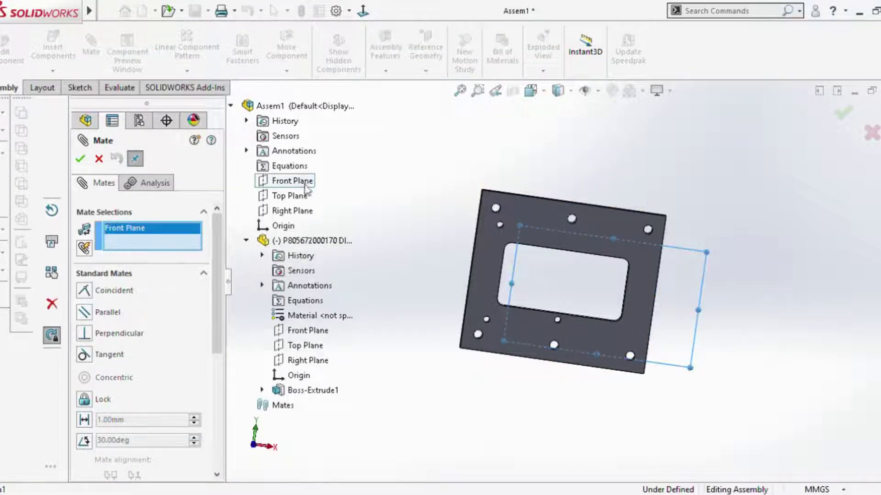
click(305, 330)
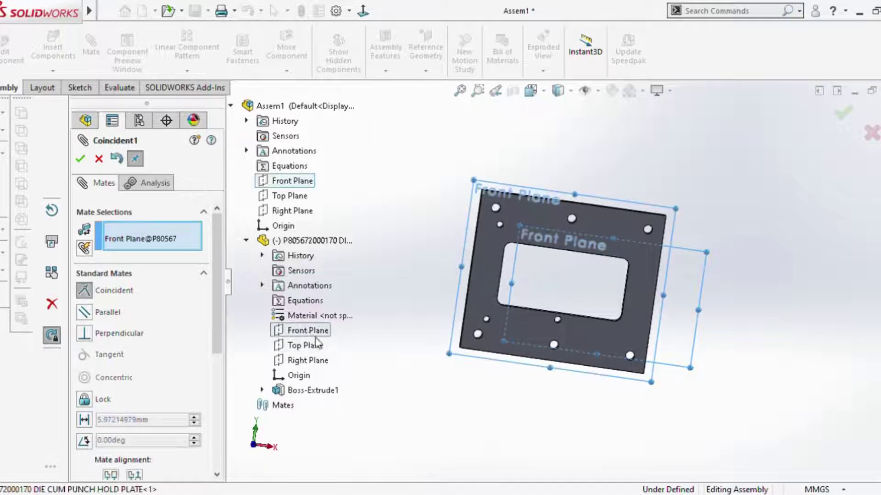
key(Return)
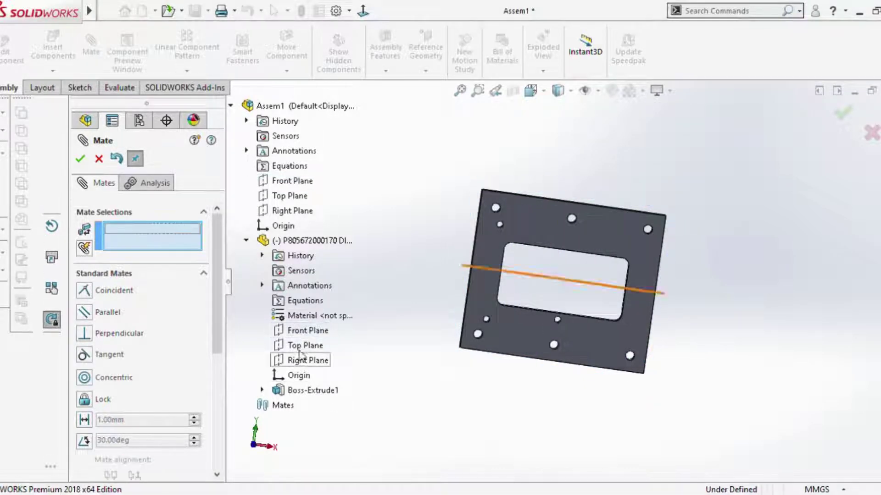
click(80, 159)
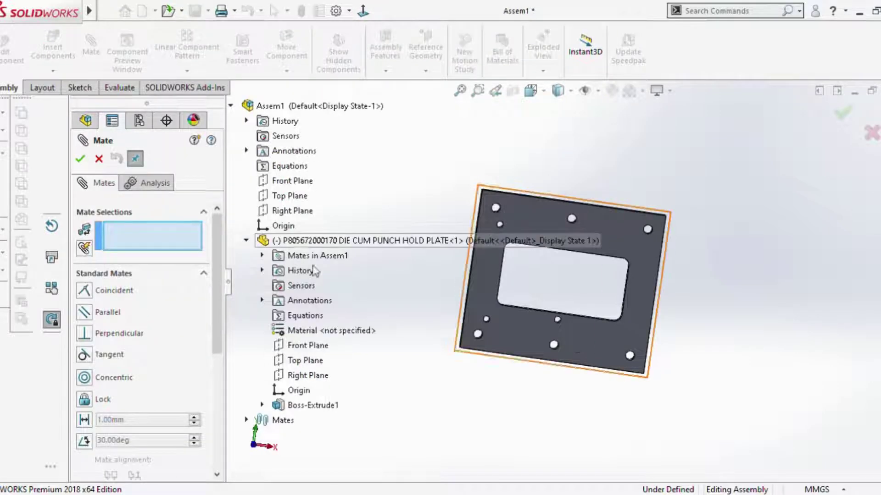
click(298, 200)
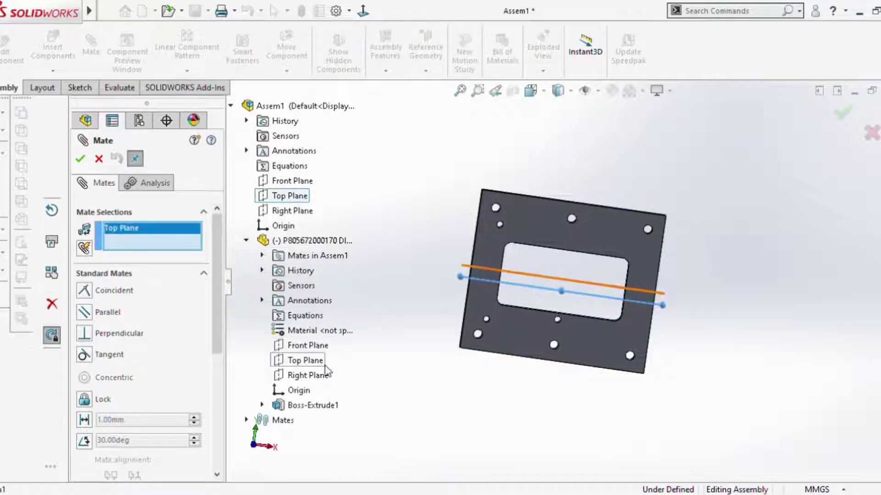
click(318, 367)
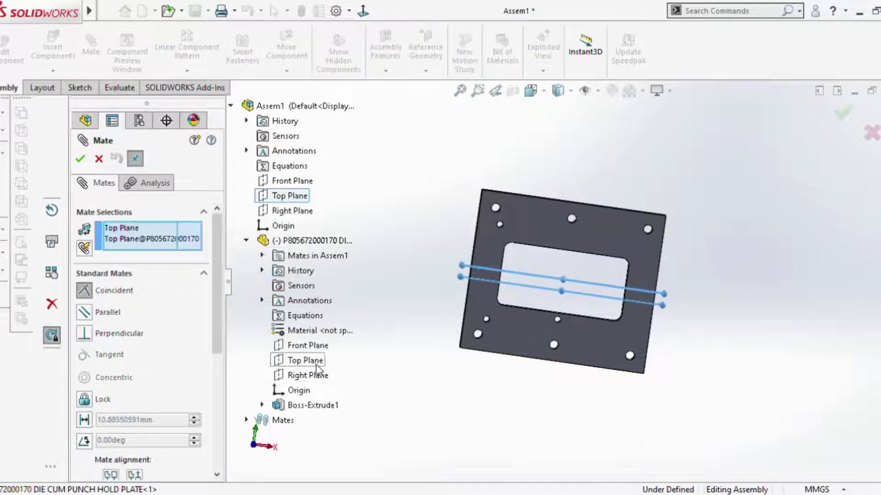
click(300, 396)
click(292, 211)
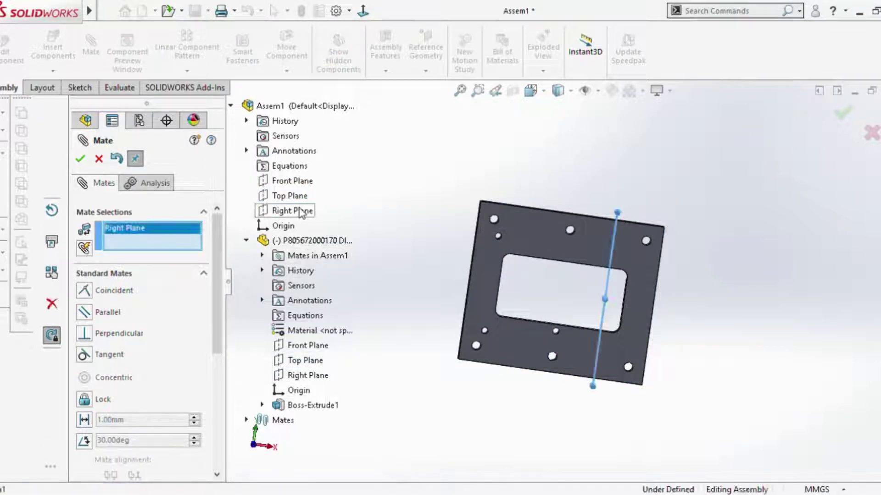
click(314, 377)
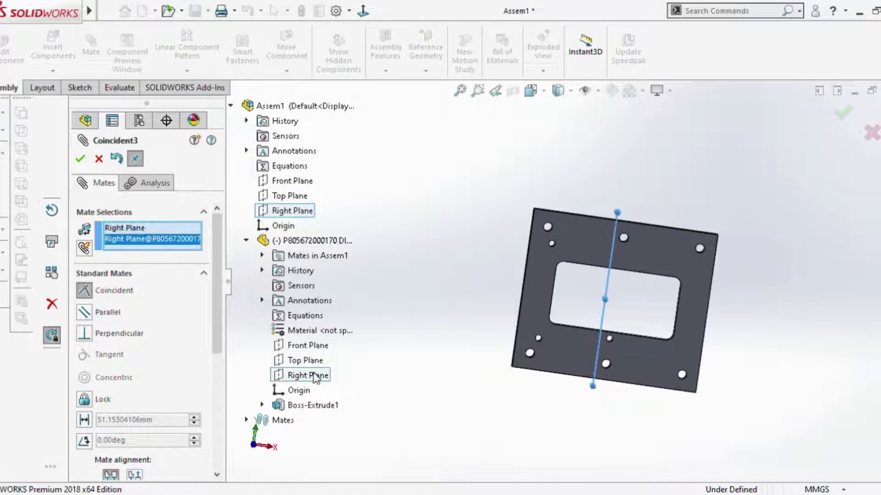
click(81, 159)
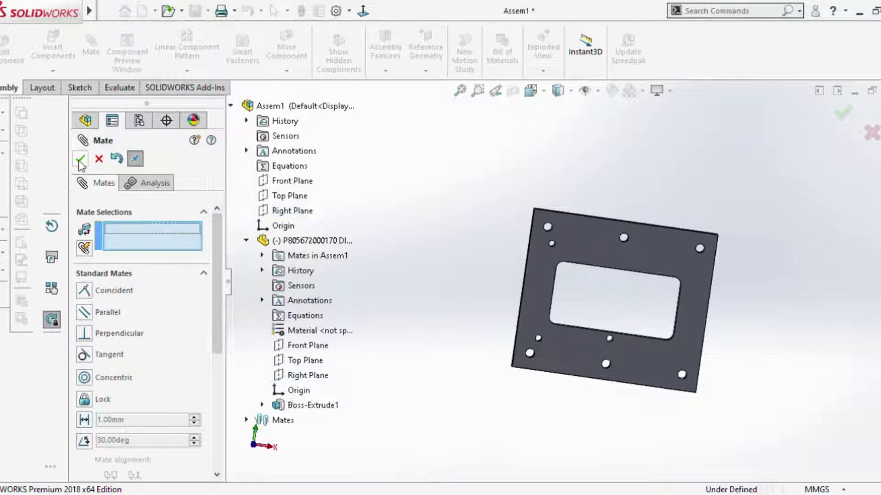
click(80, 159)
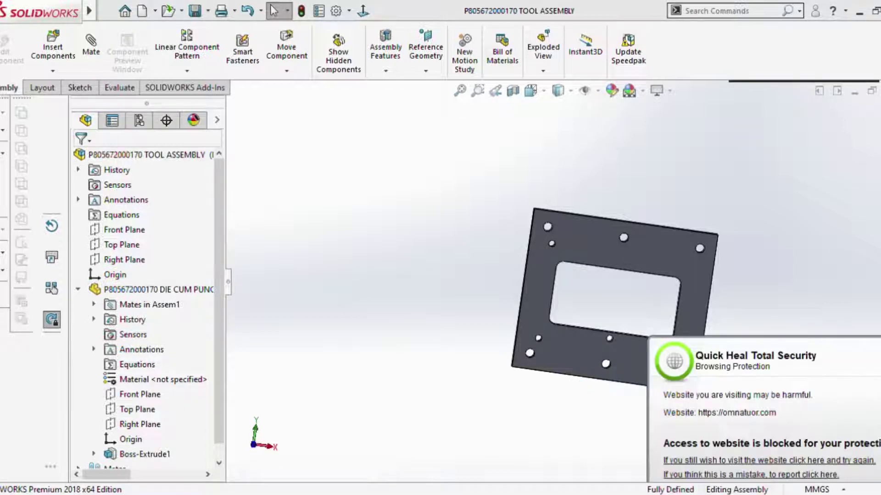
Insert the red die cum punch part into the tool assembly.
scroll(665, 316, down, 2)
middle_drag(643, 310, 613, 283)
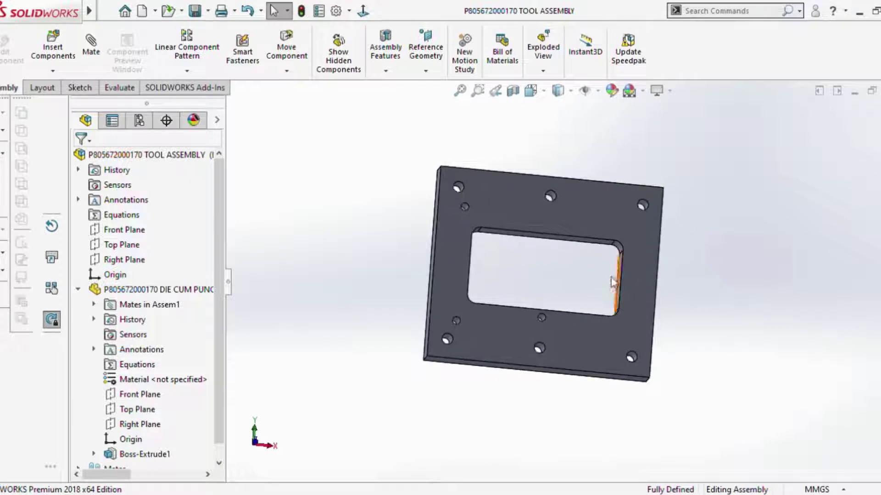
click(52, 67)
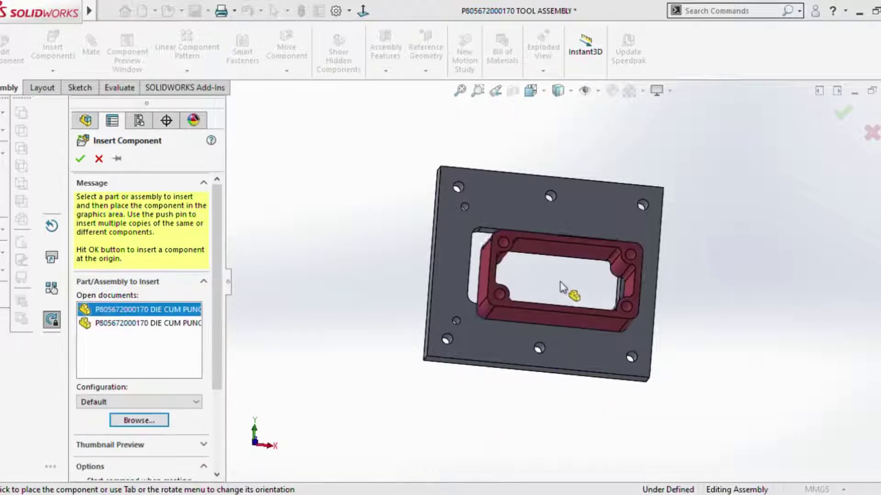
click(606, 269)
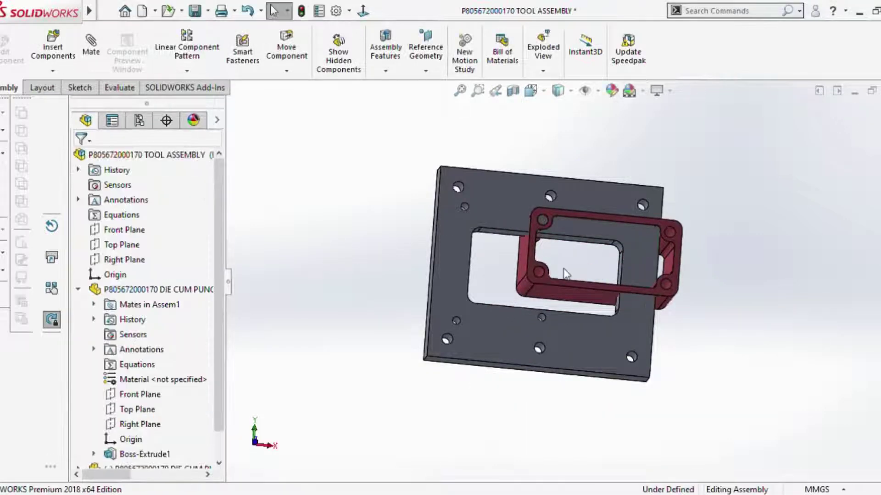
click(91, 44)
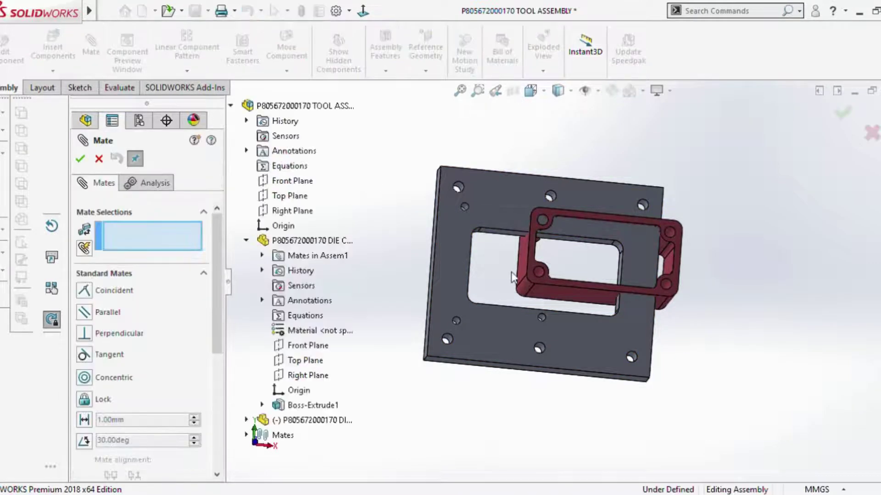
Mate a hold plate face coincident with the matching face on the red punch.
mouse_move(497, 266)
middle_down()
mouse_move(460, 274)
mouse_move(570, 232)
middle_up()
scroll(459, 274, down, 5)
click(462, 258)
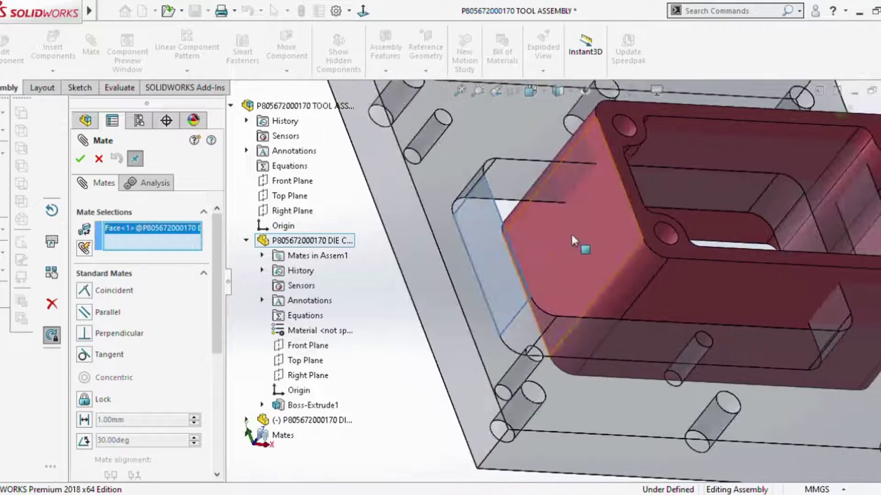
click(582, 229)
click(788, 316)
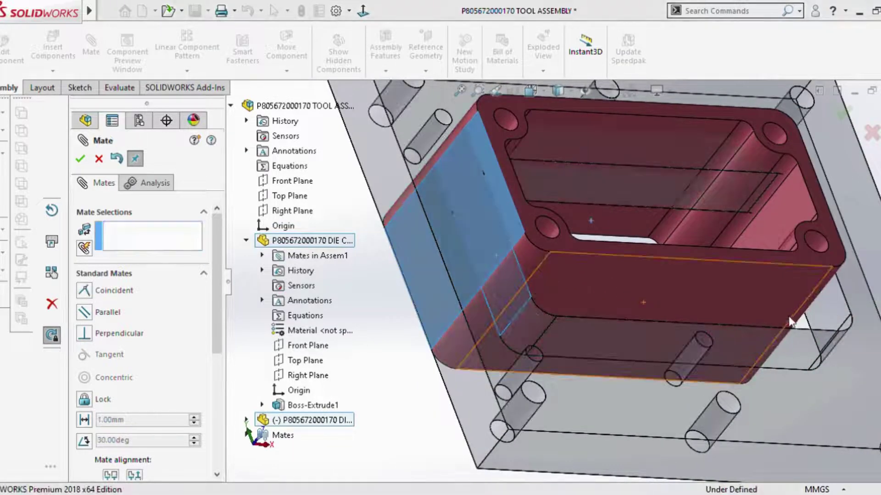
Add a second coincident mate between another plate face and the punch.
mouse_move(788, 315)
middle_down()
mouse_move(674, 315)
mouse_move(628, 289)
middle_up()
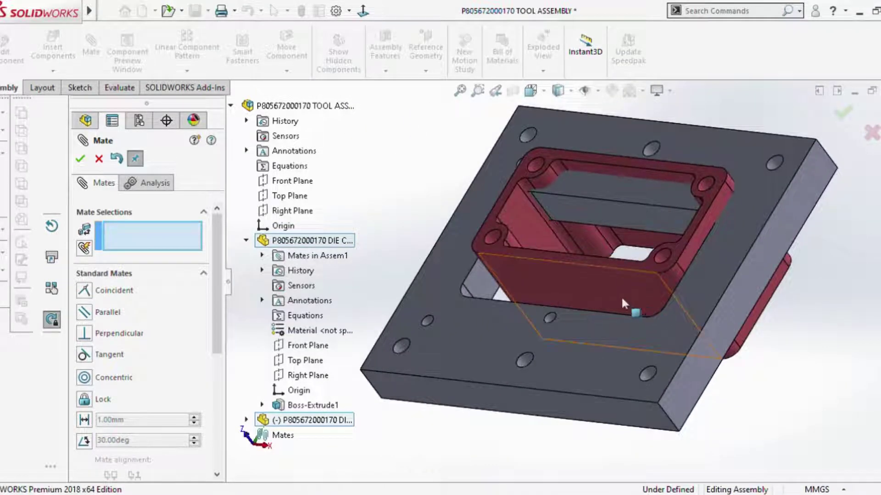
scroll(621, 295, down, 3)
click(541, 270)
middle_drag(541, 270, 520, 321)
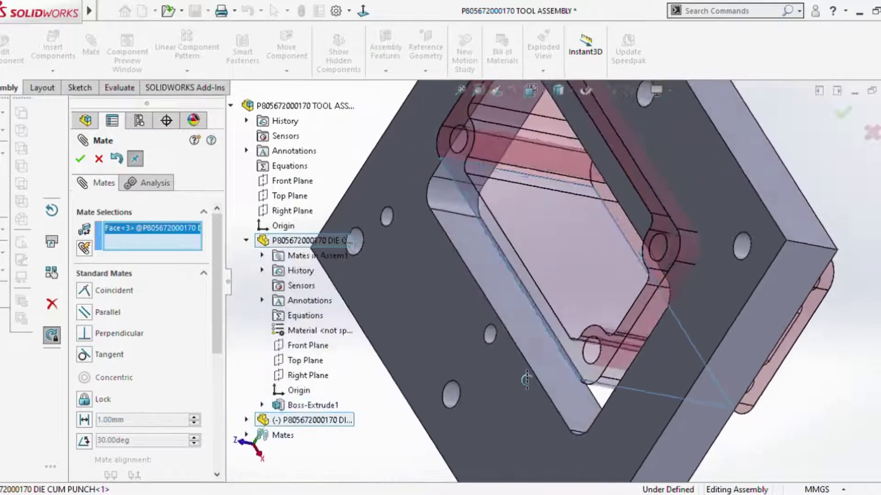
click(520, 321)
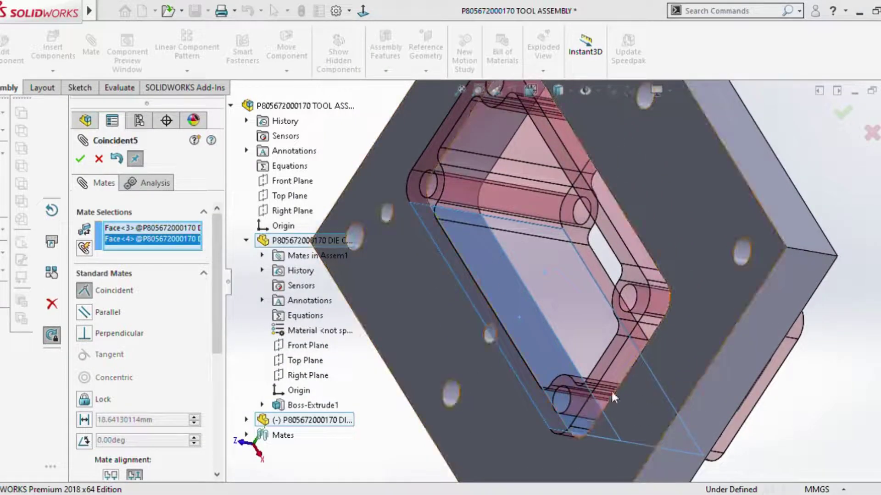
scroll(475, 366, up, 3)
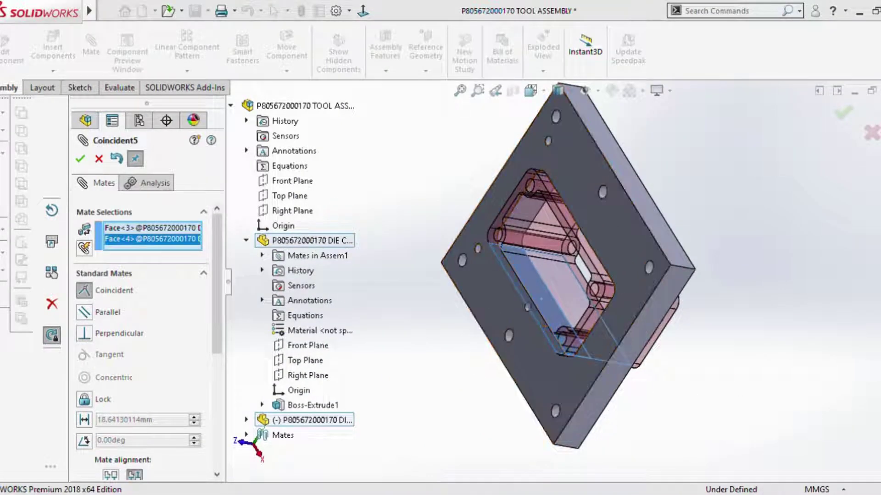
key(Return)
Mate the punch's flange face flush with the hold plate face.
middle_drag(678, 386, 802, 185)
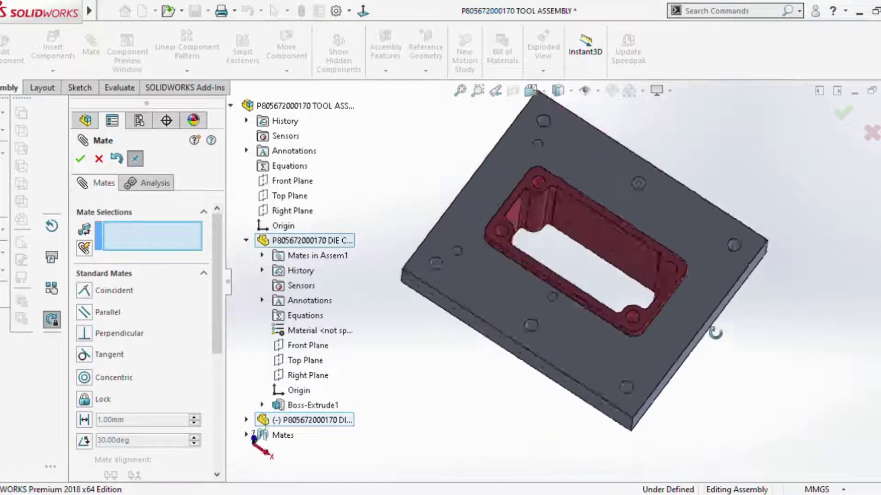
click(592, 211)
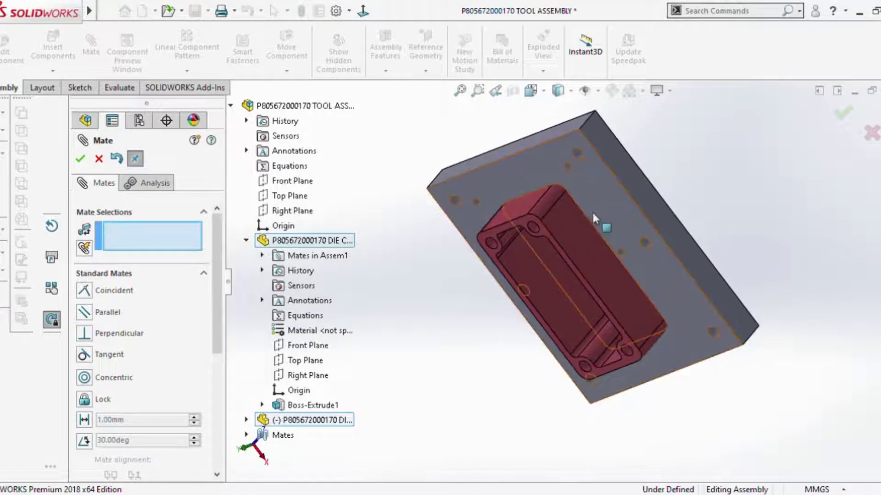
scroll(521, 236, down, 4)
scroll(495, 239, down, 2)
click(467, 242)
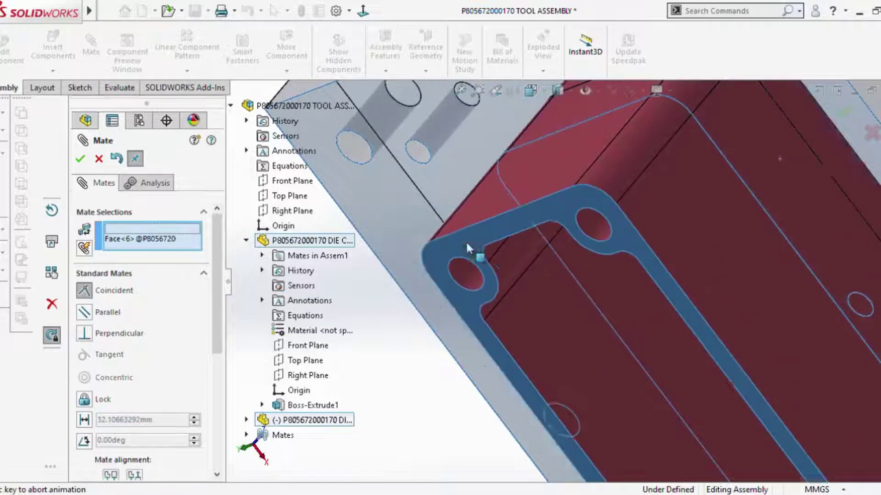
key(Return)
Close the Mate command and orbit to inspect the fully defined assembly.
scroll(628, 247, up, 6)
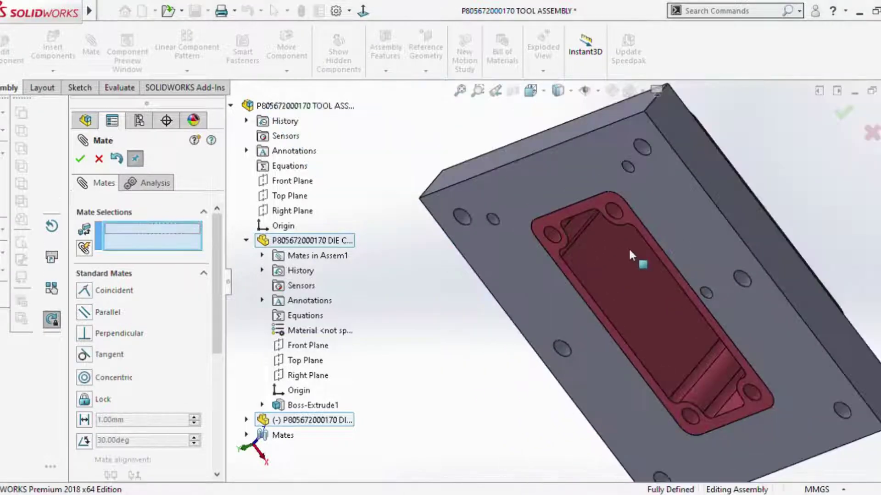
mouse_move(628, 246)
middle_down()
mouse_move(632, 308)
mouse_move(633, 275)
middle_up()
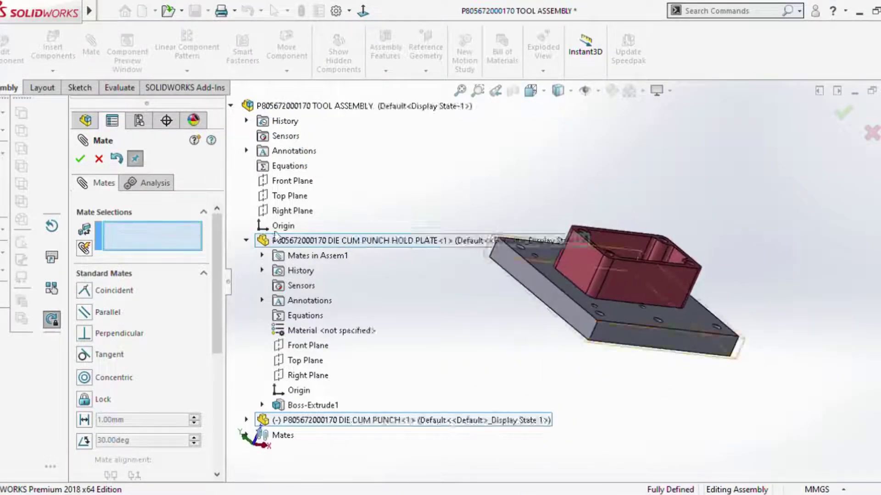
key(Escape)
mouse_move(369, 227)
middle_down()
mouse_move(512, 287)
mouse_move(466, 334)
middle_up()
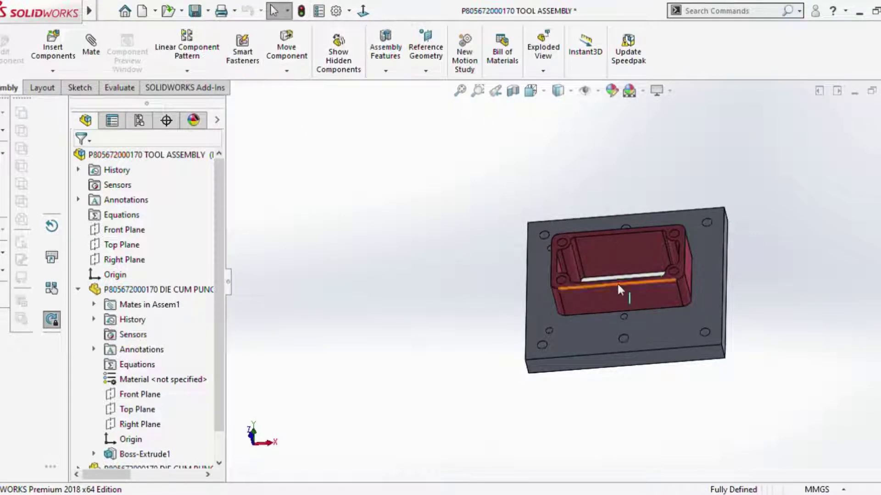
scroll(578, 246, down, 5)
mouse_move(578, 247)
middle_down()
mouse_move(634, 156)
mouse_move(625, 226)
middle_up()
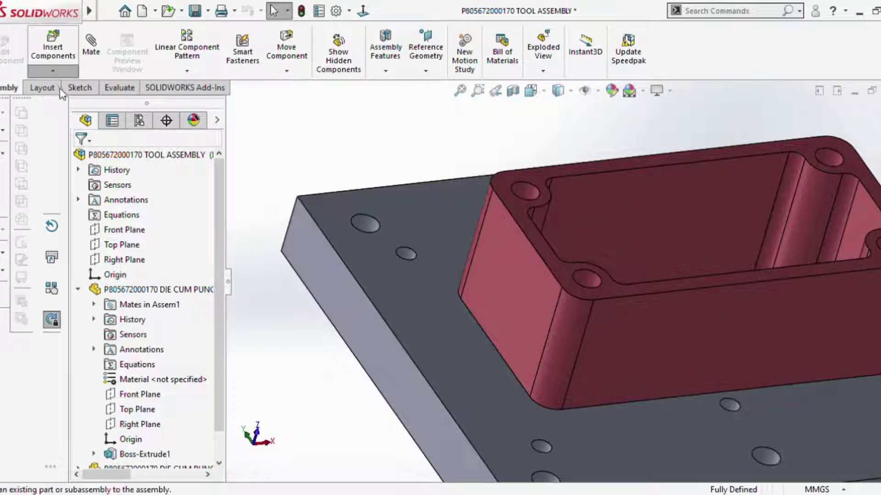
click(53, 50)
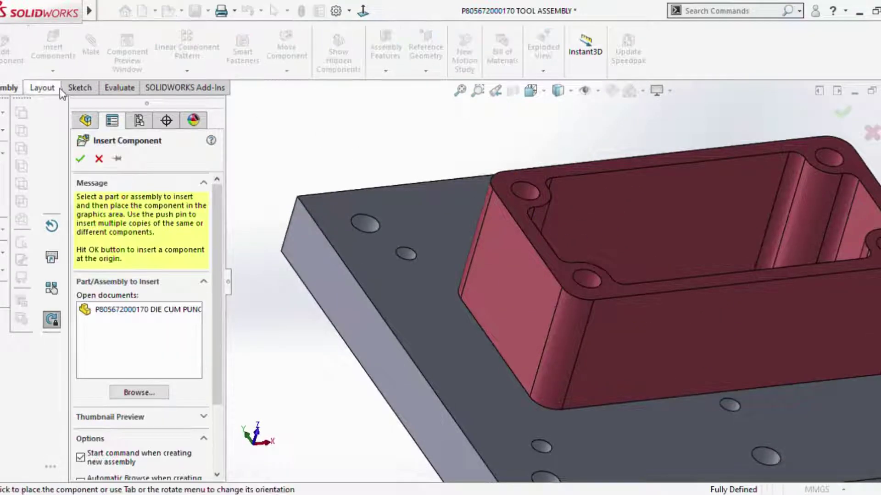
Browse for the HOLD PACKING PLATE part and place it beside the hold plate.
click(146, 394)
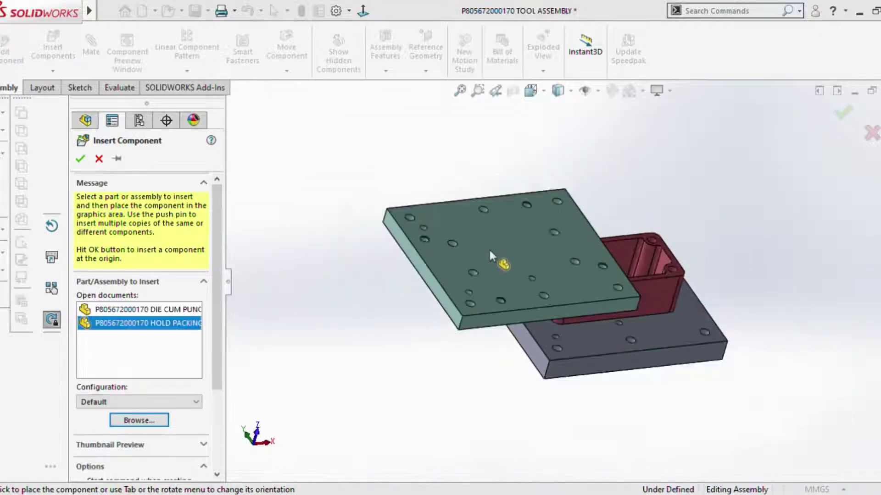
click(407, 324)
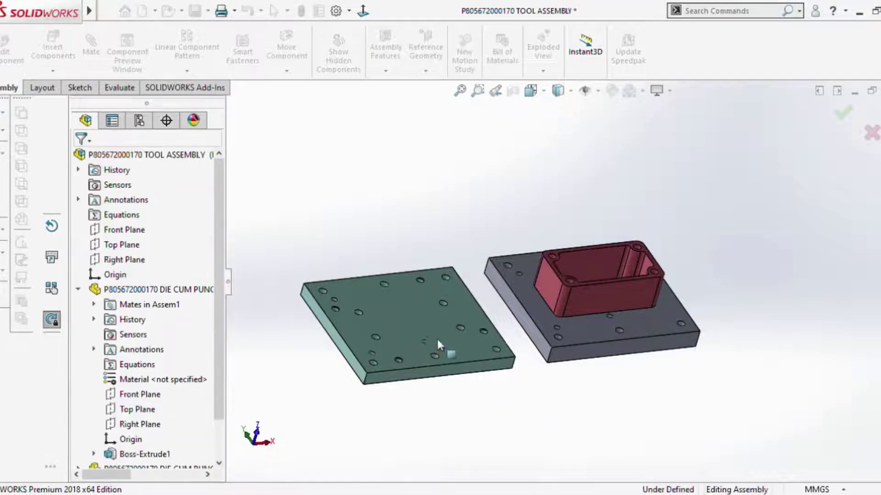
scroll(438, 345, down, 3)
scroll(469, 299, up, 2)
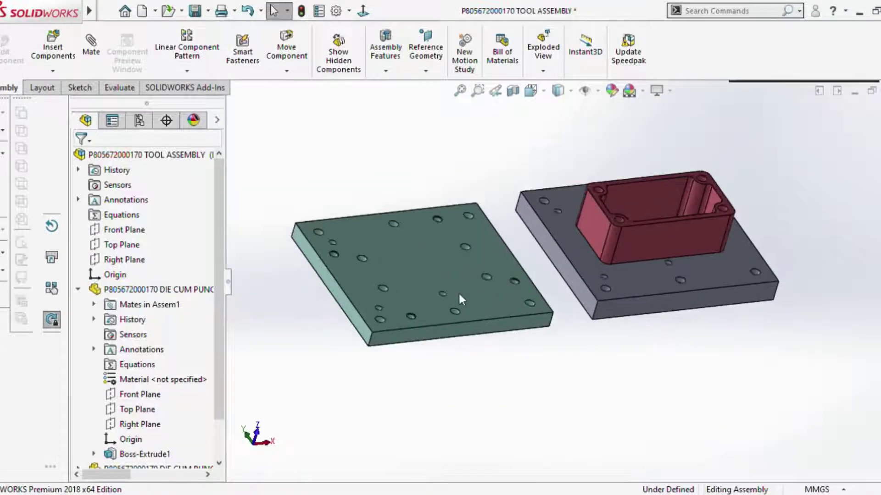
mouse_move(459, 296)
middle_down()
mouse_move(459, 363)
mouse_move(466, 323)
middle_up()
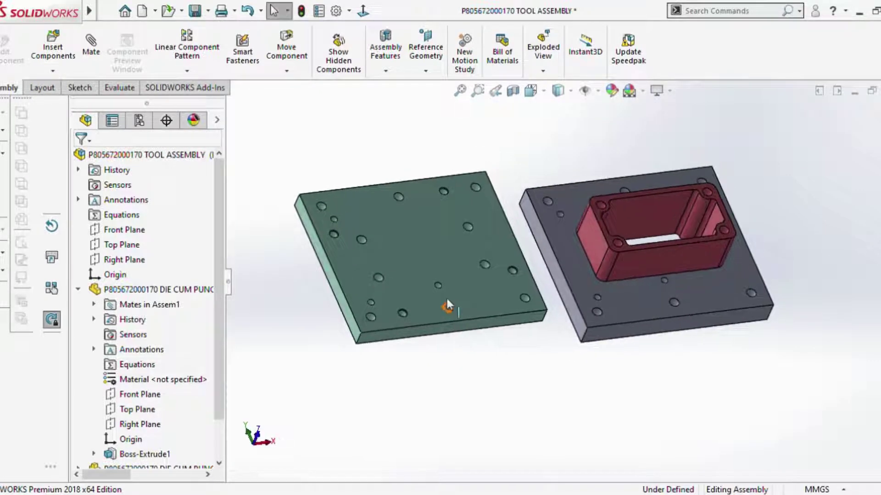
Mate the packing plate's face flush against the hold plate's underside.
click(87, 37)
click(416, 254)
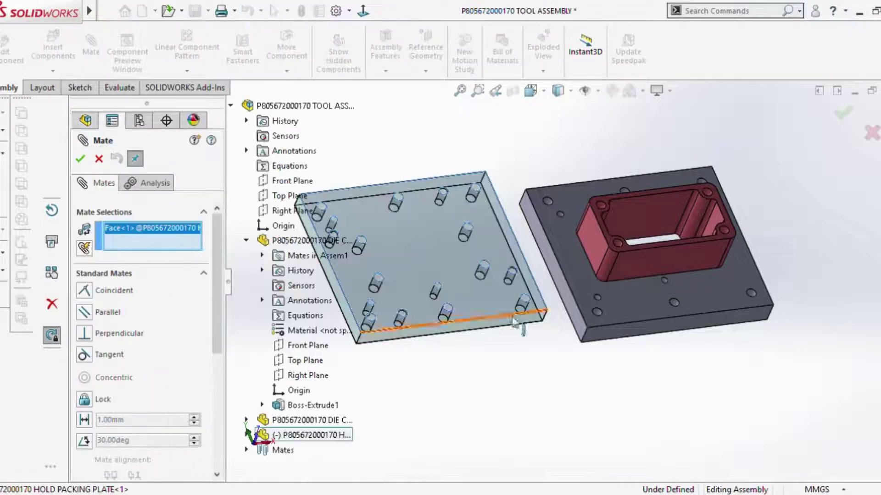
middle_drag(417, 254, 632, 285)
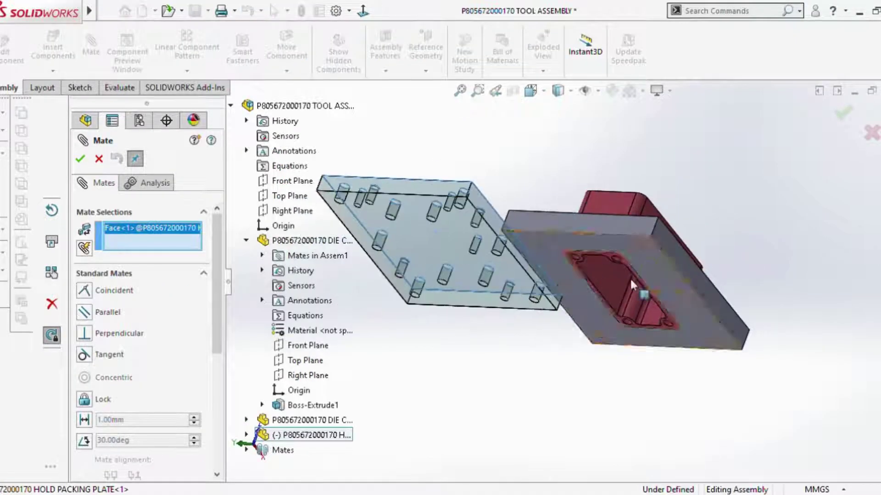
click(653, 267)
key(Return)
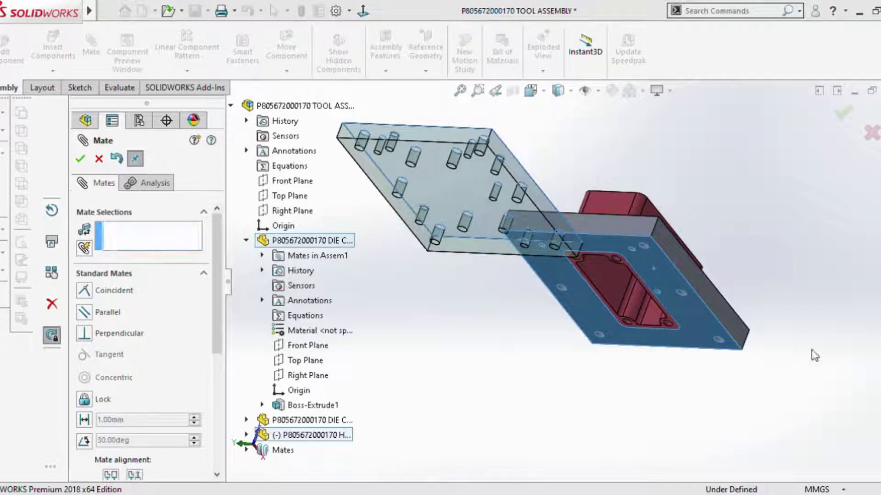
Make a packing plate hole concentric with the matching corner hole.
middle_drag(653, 267, 628, 393)
scroll(519, 260, down, 3)
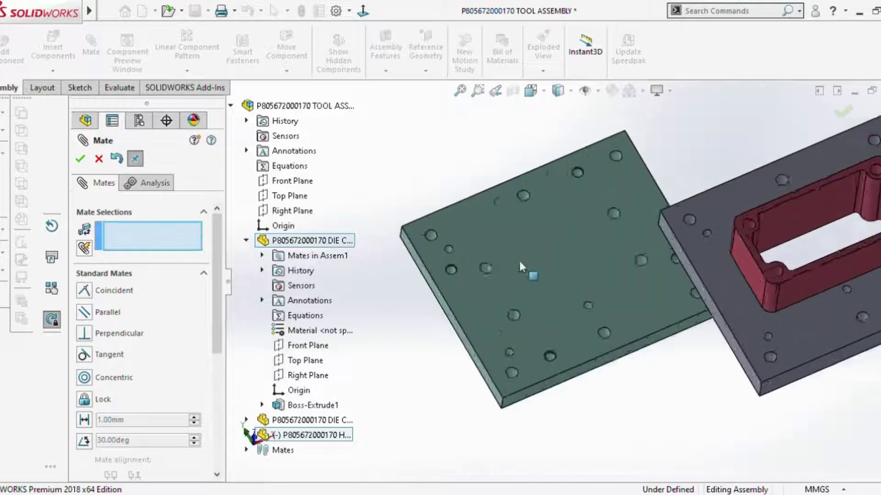
scroll(519, 259, down, 3)
scroll(498, 271, down, 3)
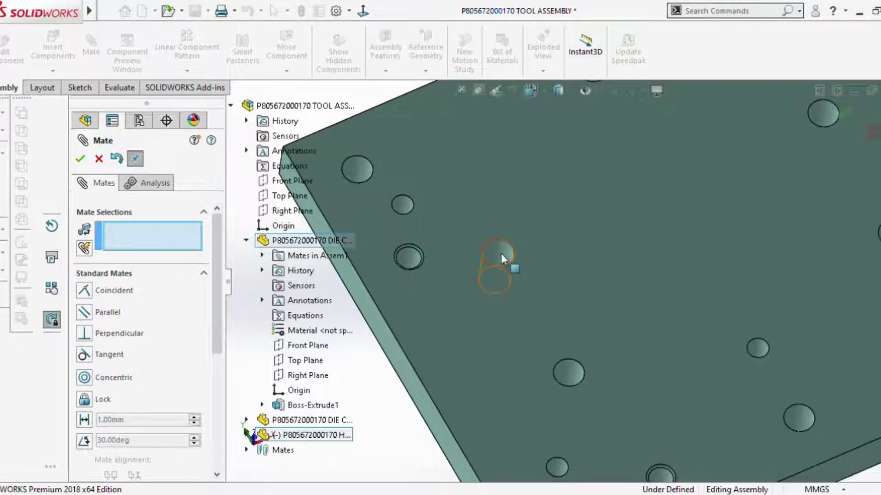
click(501, 254)
scroll(500, 254, up, 3)
scroll(577, 300, up, 3)
scroll(596, 294, up, 2)
scroll(745, 235, down, 1)
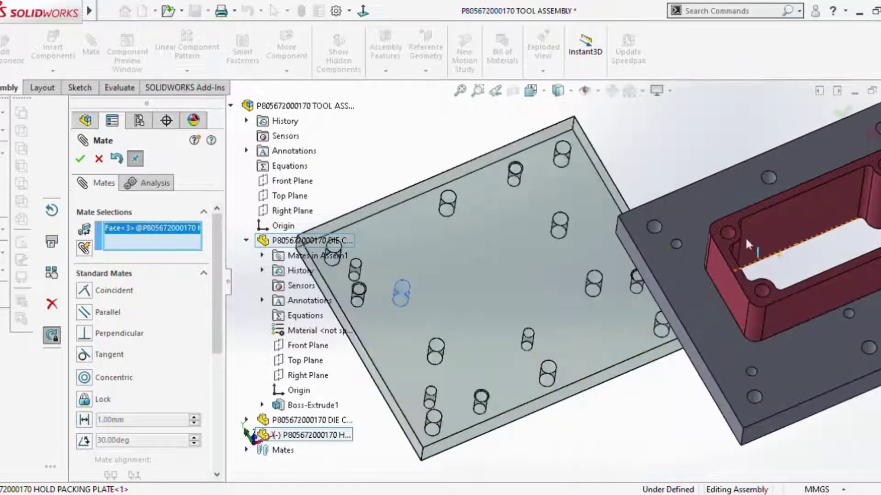
scroll(745, 236, down, 2)
scroll(698, 241, down, 2)
click(684, 232)
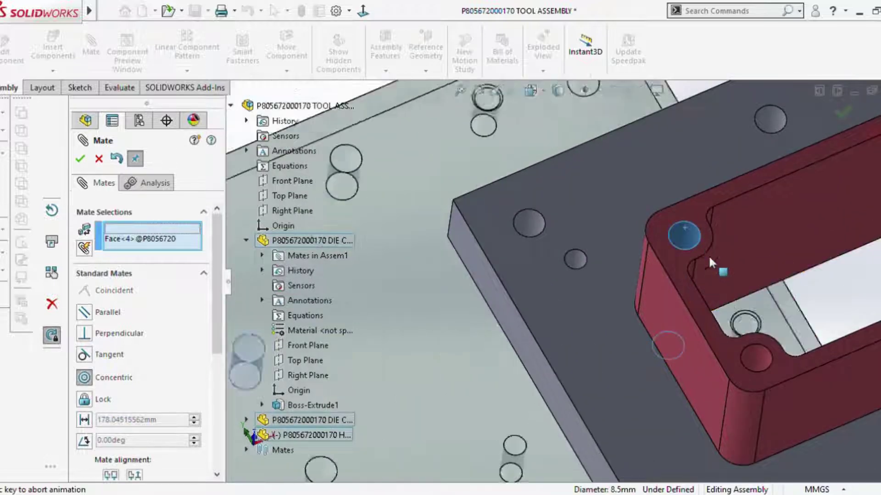
key(Return)
Add a second concentric mate between the lower-left corner hole and its packing plate hole.
scroll(652, 313, up, 2)
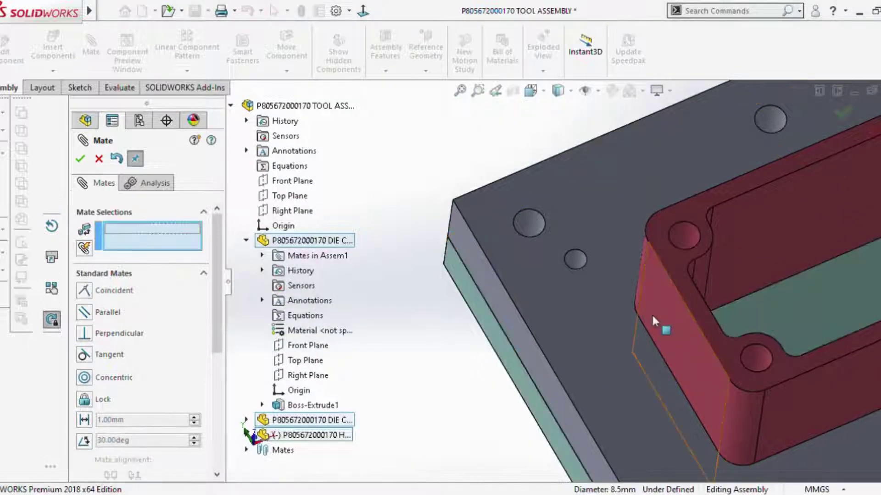
scroll(651, 313, up, 3)
scroll(686, 281, up, 2)
scroll(610, 310, down, 3)
scroll(610, 310, down, 2)
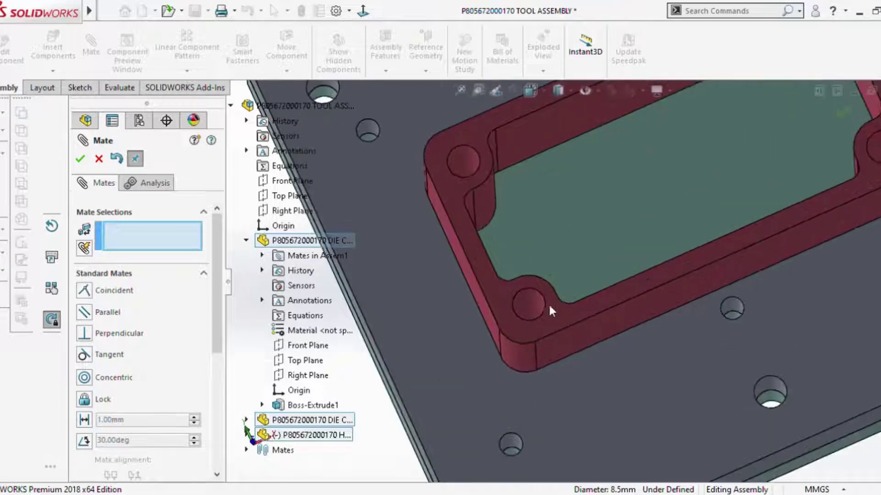
scroll(548, 304, down, 2)
scroll(530, 315, down, 1)
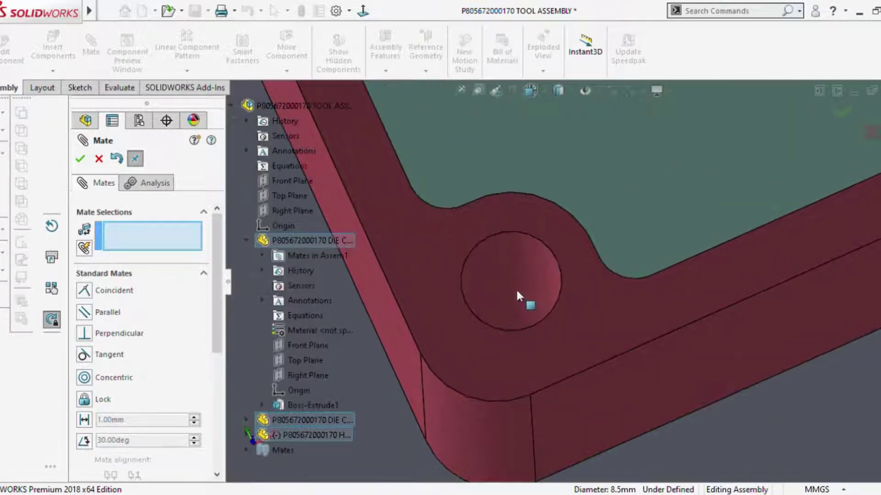
click(516, 268)
scroll(527, 276, up, 2)
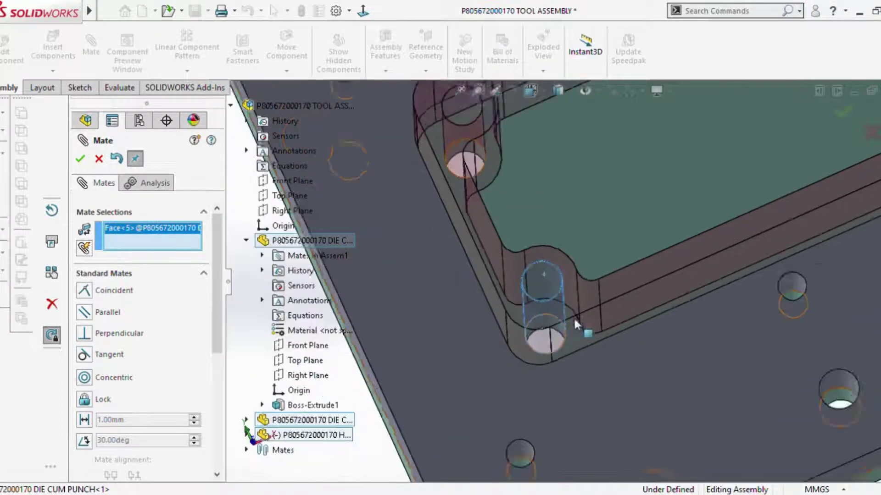
scroll(573, 318, up, 3)
mouse_move(573, 318)
middle_down()
mouse_move(648, 169)
mouse_move(562, 303)
middle_up()
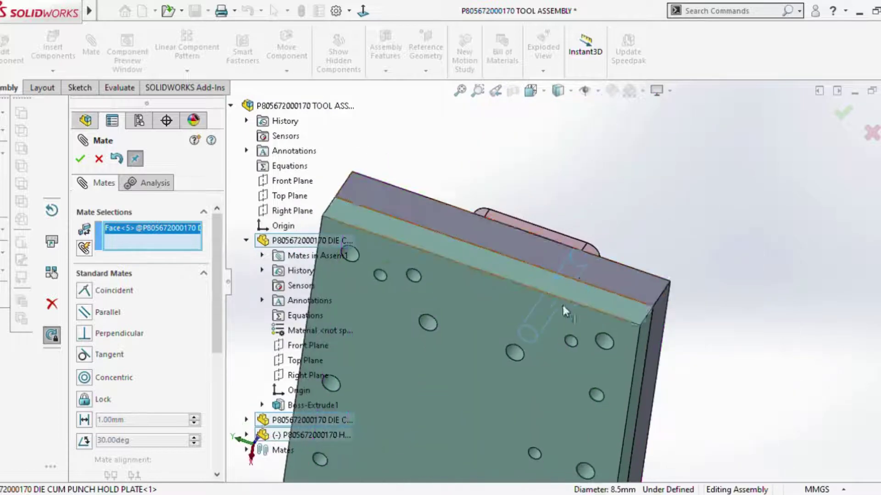
scroll(562, 304, down, 2)
scroll(502, 367, down, 2)
click(498, 320)
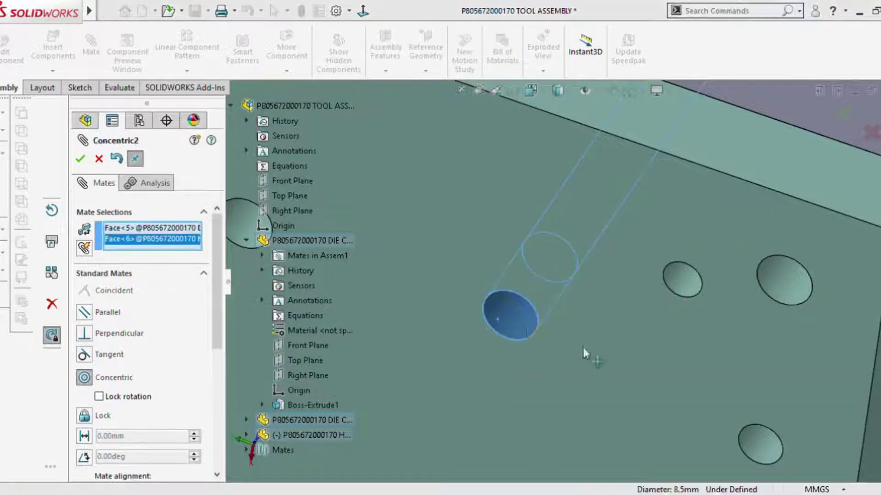
key(Return)
Orbit out to view the whole assembly and close the Mate command.
scroll(655, 337, up, 3)
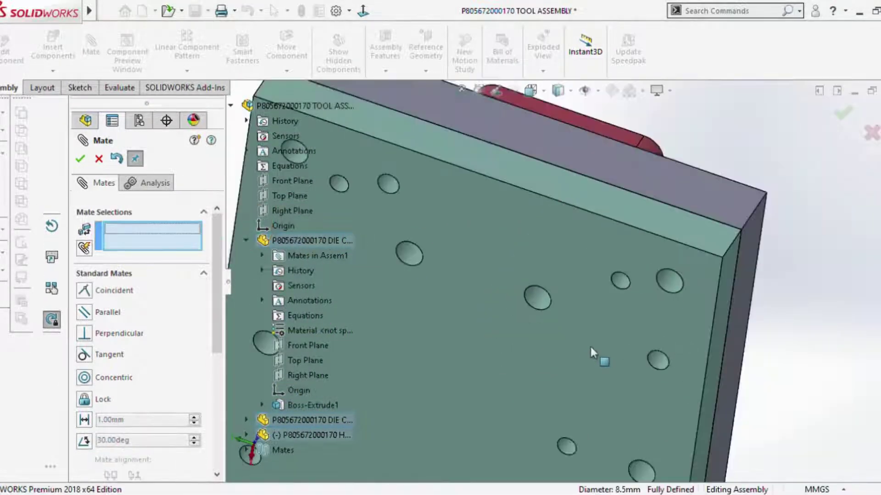
scroll(591, 347, up, 2)
middle_drag(612, 297, 583, 412)
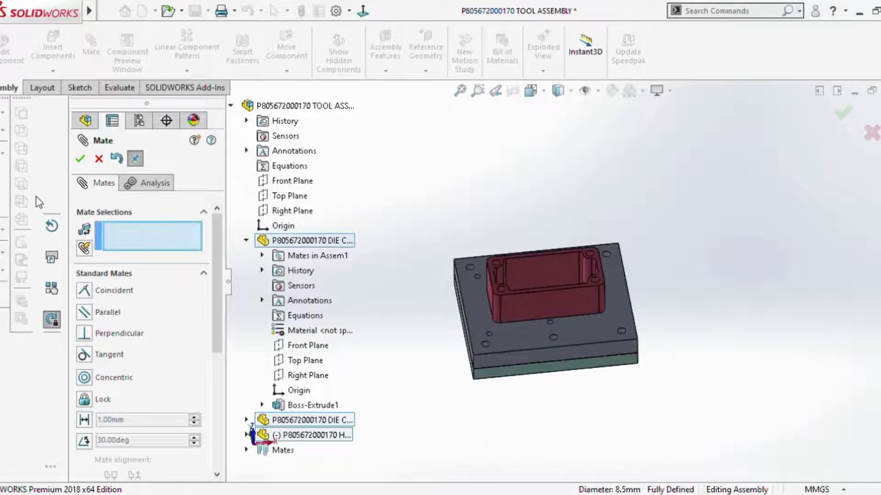
click(81, 160)
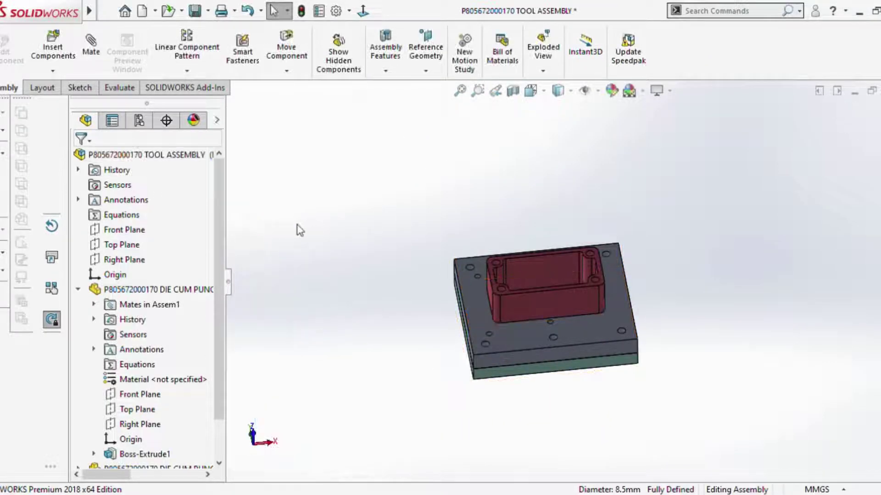
Orbit the assembly to a frontal view of the die plate.
scroll(550, 321, down, 3)
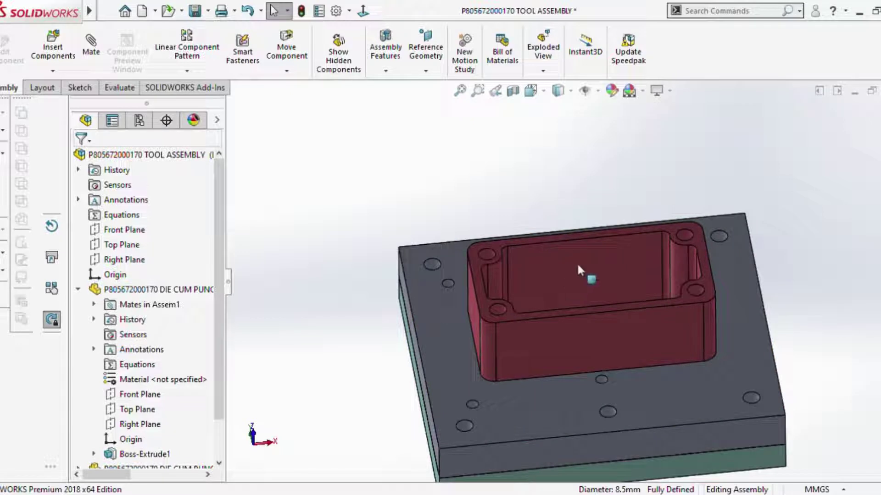
scroll(592, 263, up, 2)
mouse_move(584, 248)
middle_down()
mouse_move(577, 363)
mouse_move(584, 315)
mouse_move(573, 294)
middle_up()
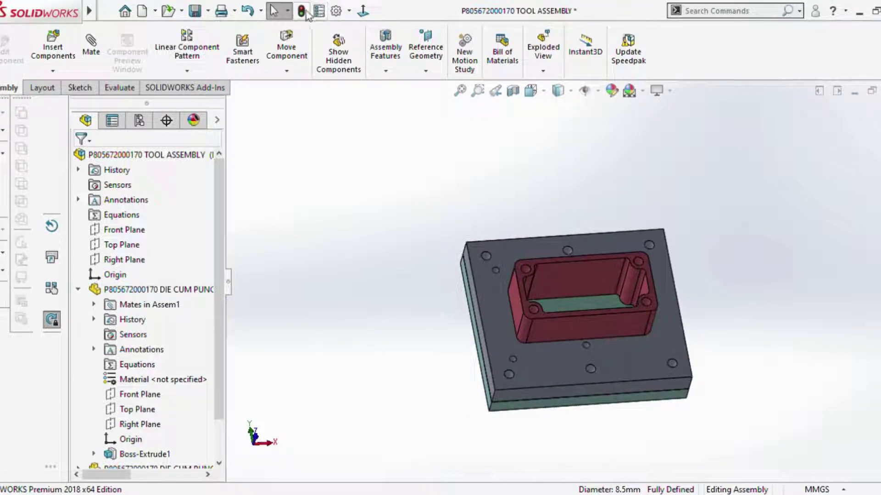
scroll(610, 280, down, 3)
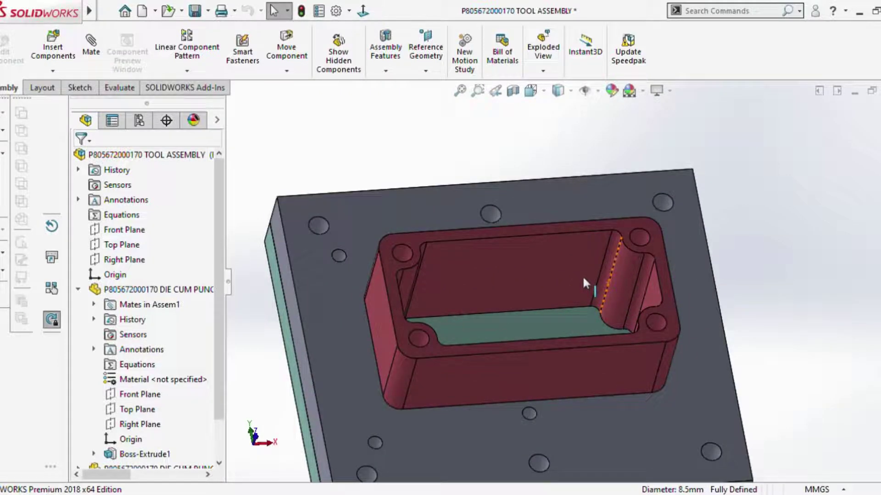
scroll(582, 275, up, 3)
mouse_move(556, 254)
middle_down()
mouse_move(554, 290)
mouse_move(483, 314)
mouse_move(489, 319)
mouse_move(476, 384)
middle_up()
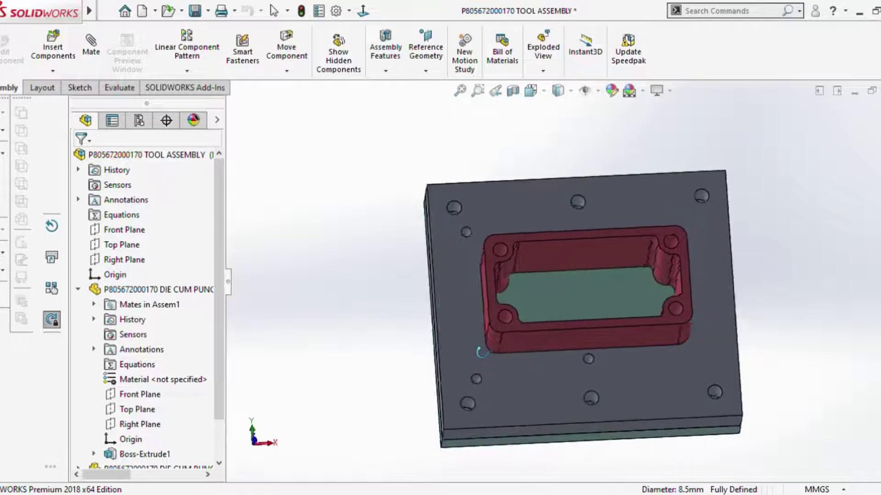
middle_drag(476, 385, 478, 373)
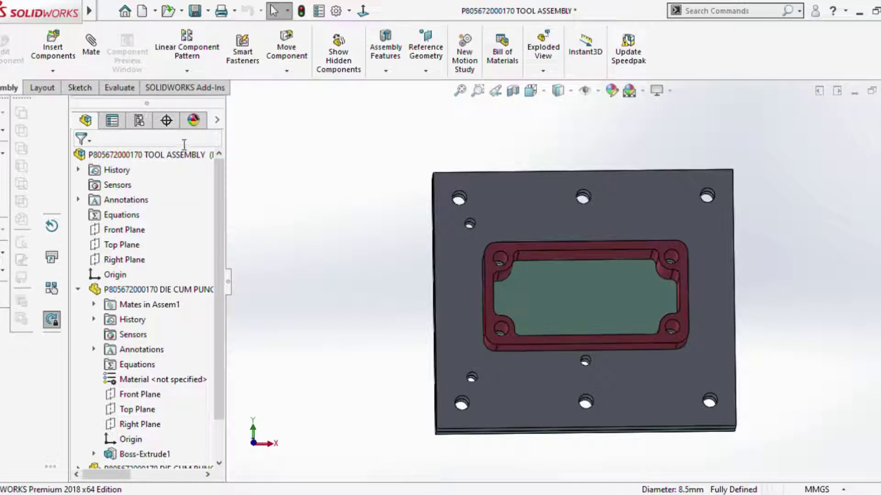
click(53, 53)
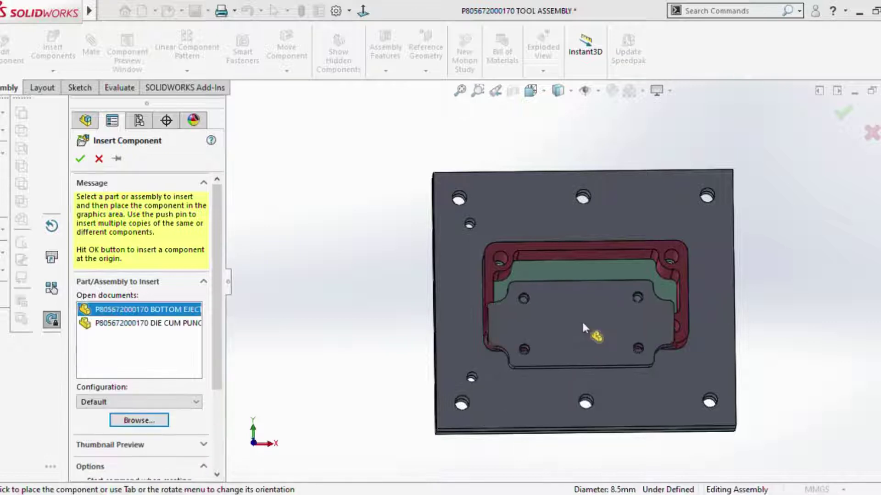
Place the BOTTOM EJECTOR over the die plate and orbit to a tilted 3-D view.
scroll(593, 305, down, 3)
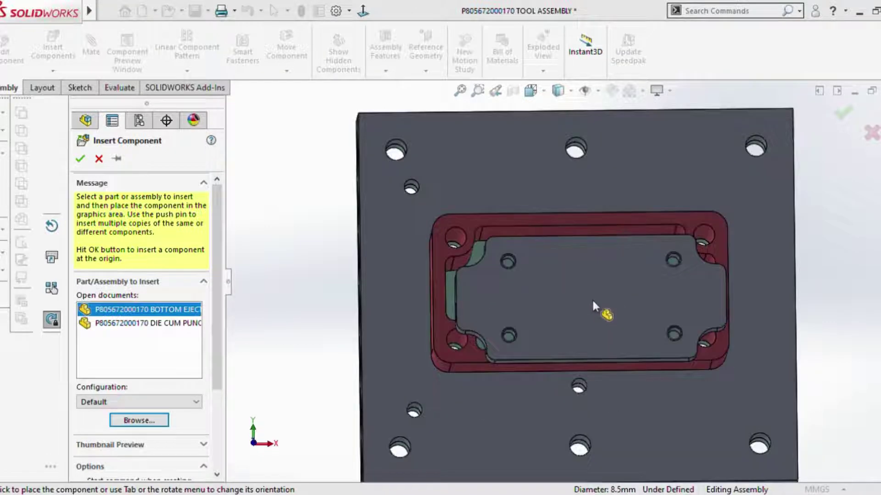
click(594, 243)
middle_drag(589, 304, 440, 415)
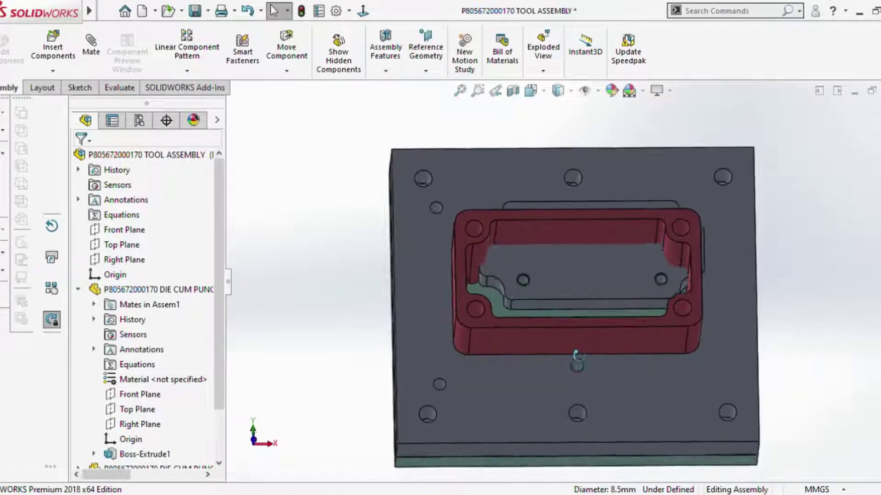
click(419, 358)
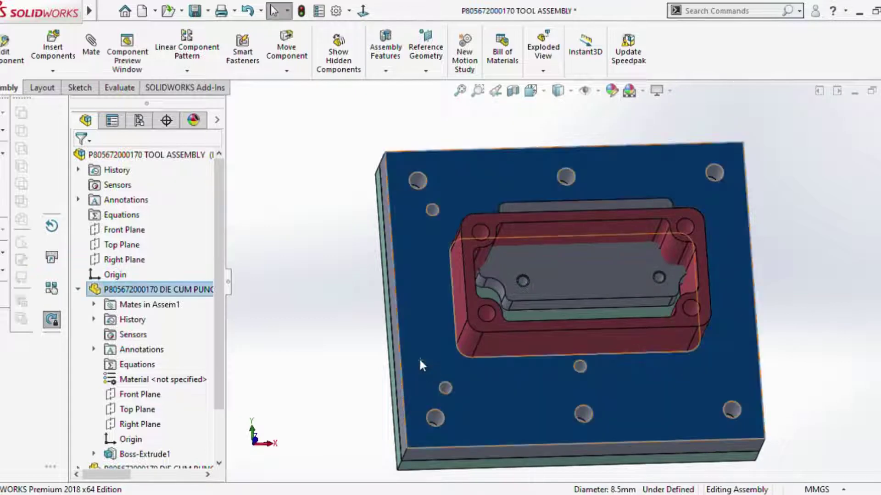
key(Escape)
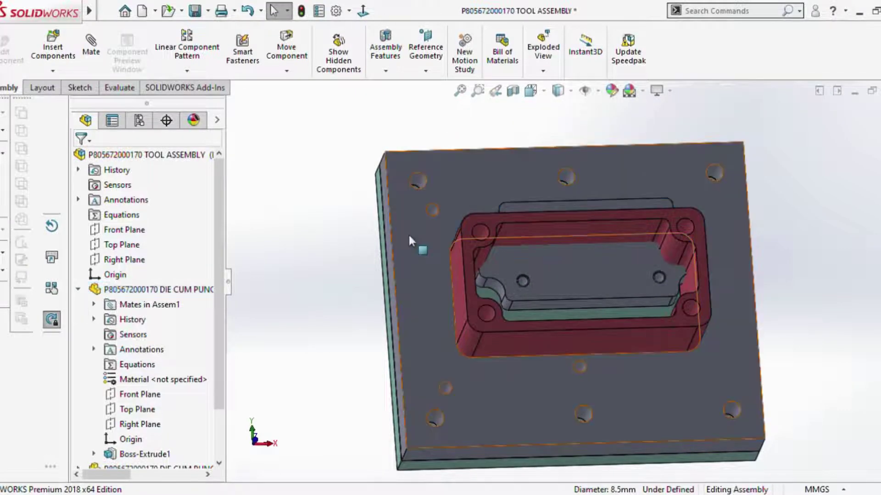
middle_drag(408, 233, 438, 215)
click(408, 262)
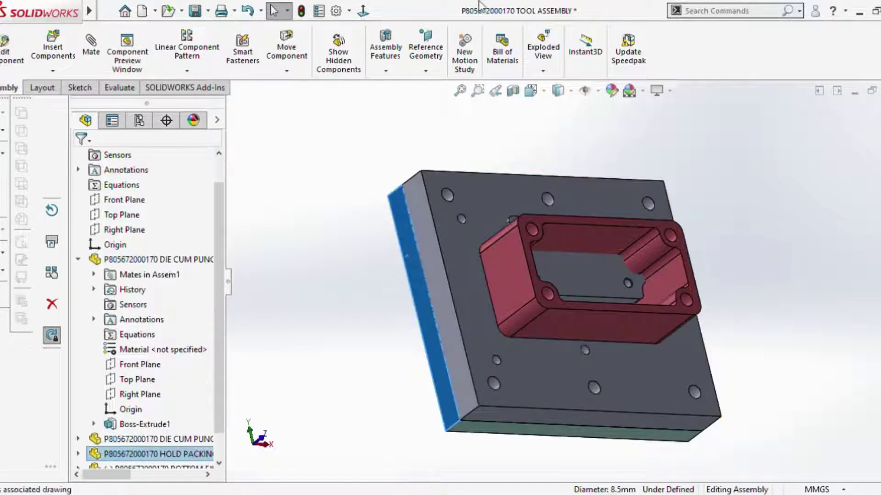
click(257, 422)
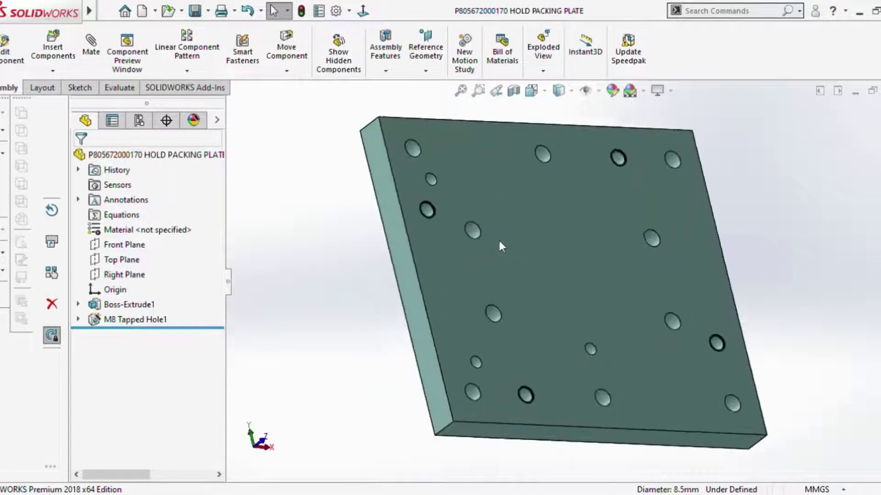
click(498, 238)
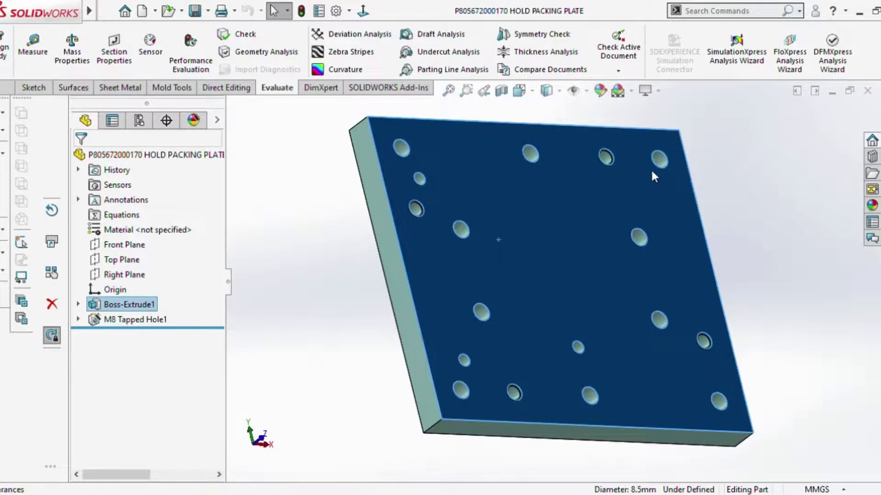
click(772, 196)
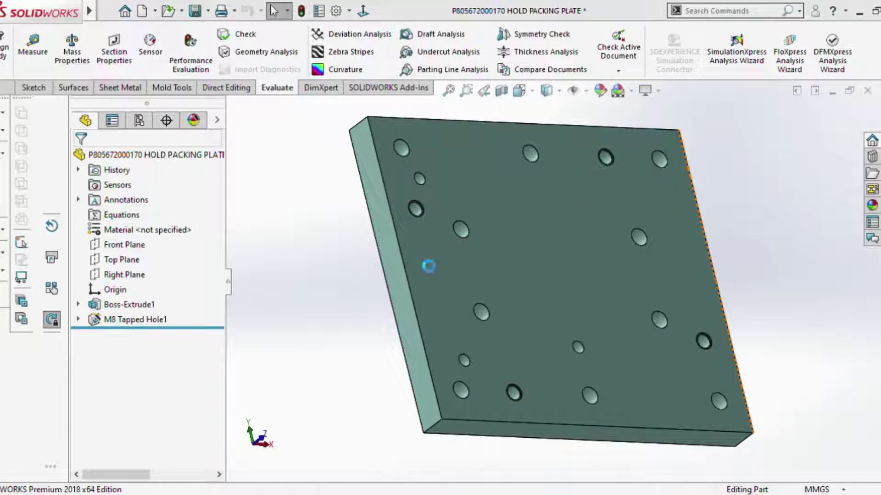
key(ctrl+Tab)
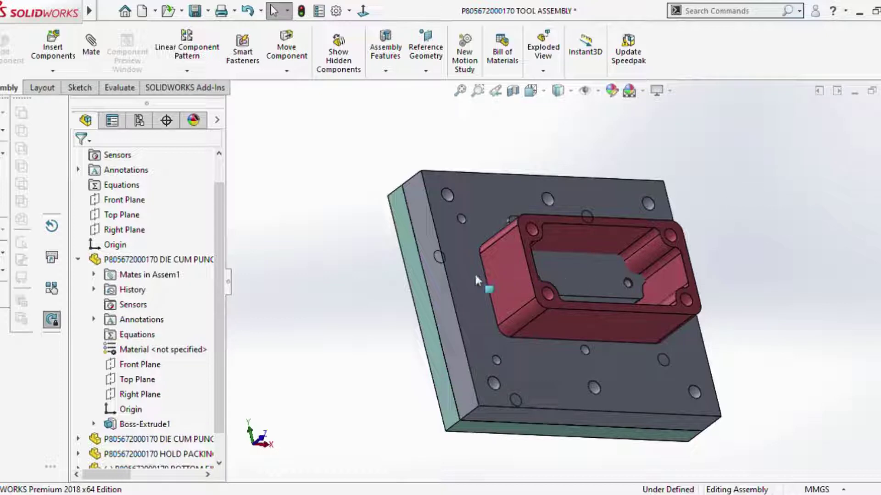
Open the hold plate part, give its face the teal appearance, and return to the assembly.
click(453, 257)
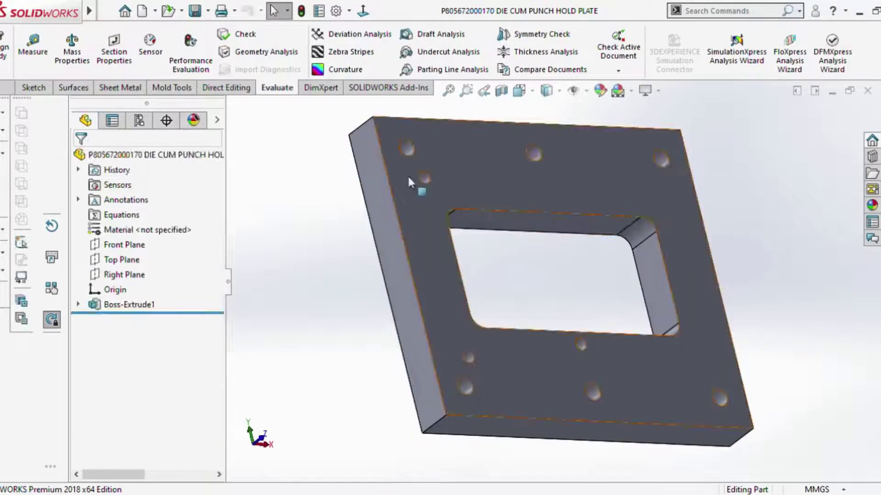
click(473, 175)
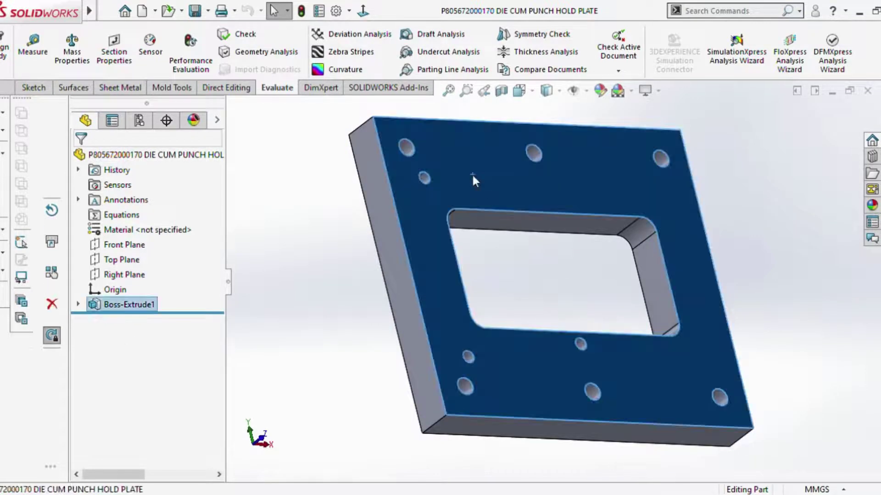
key(Return)
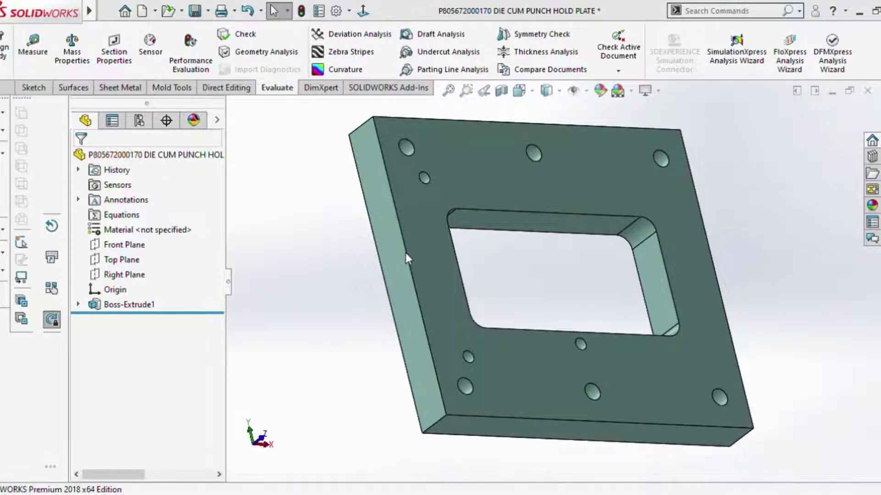
key(ctrl+Tab)
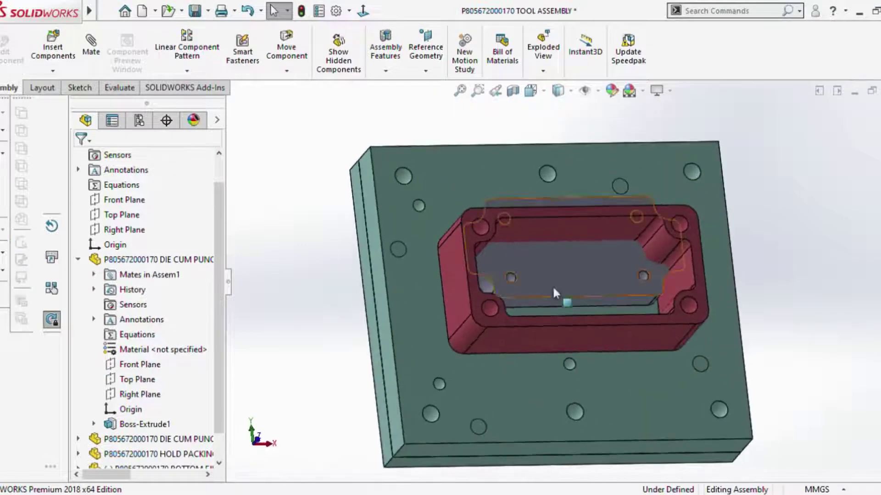
Drag the bottom ejector out of the die toward the upper right.
drag(565, 267, 730, 216)
key(Escape)
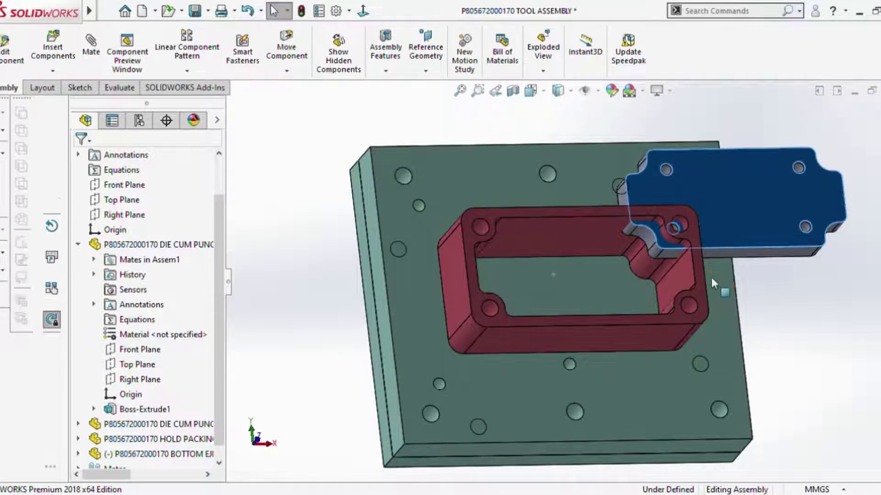
middle_drag(711, 275, 699, 213)
Recolour the bottom ejector part green and switch back to the tool assembly.
click(699, 213)
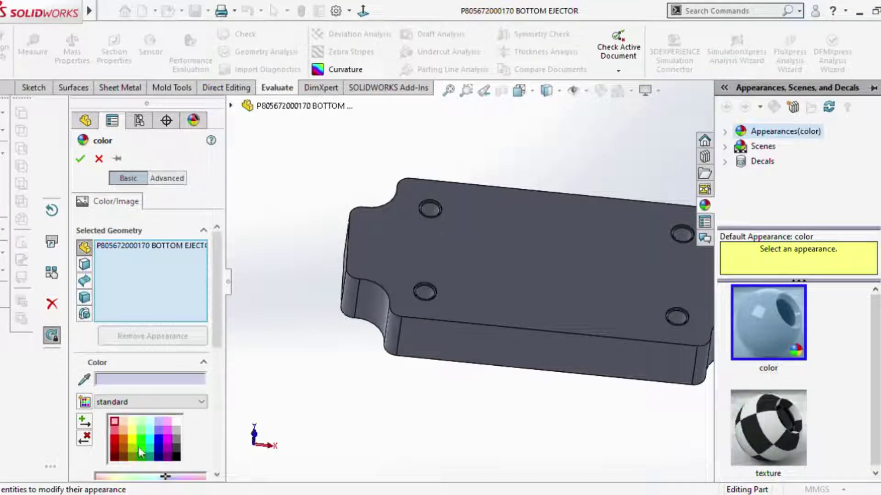
click(143, 445)
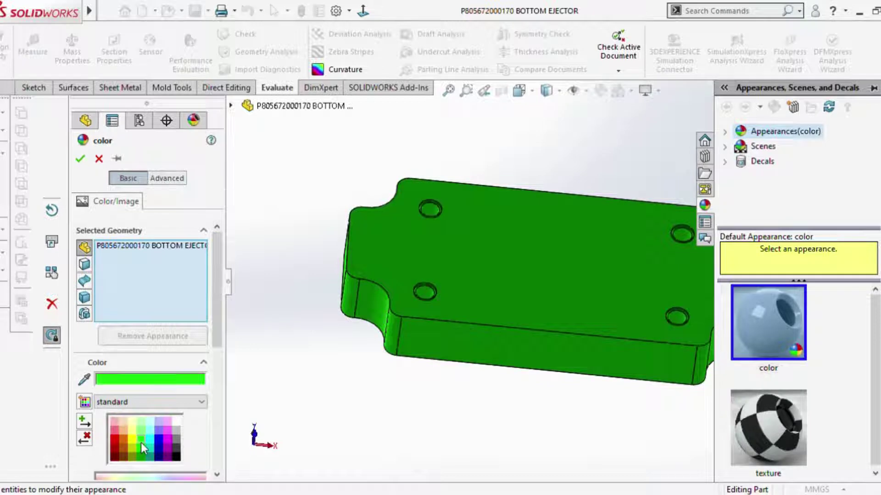
click(81, 160)
scroll(326, 177, up, 3)
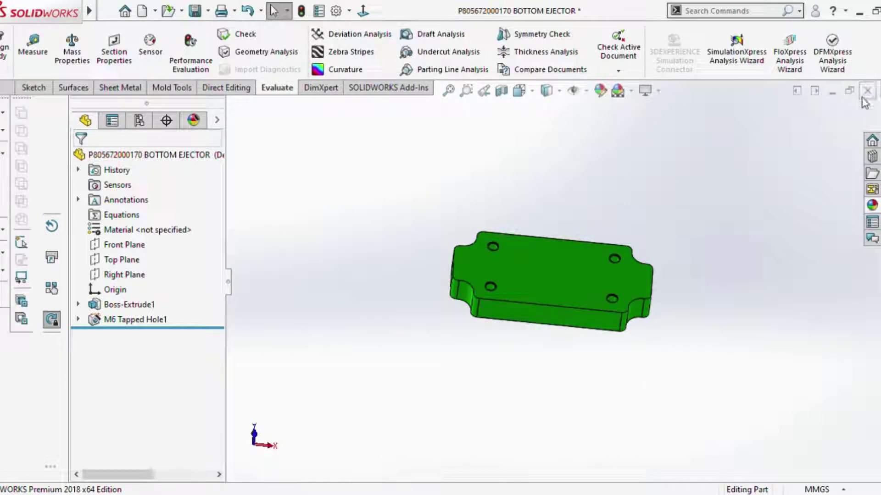
key(ctrl+Tab)
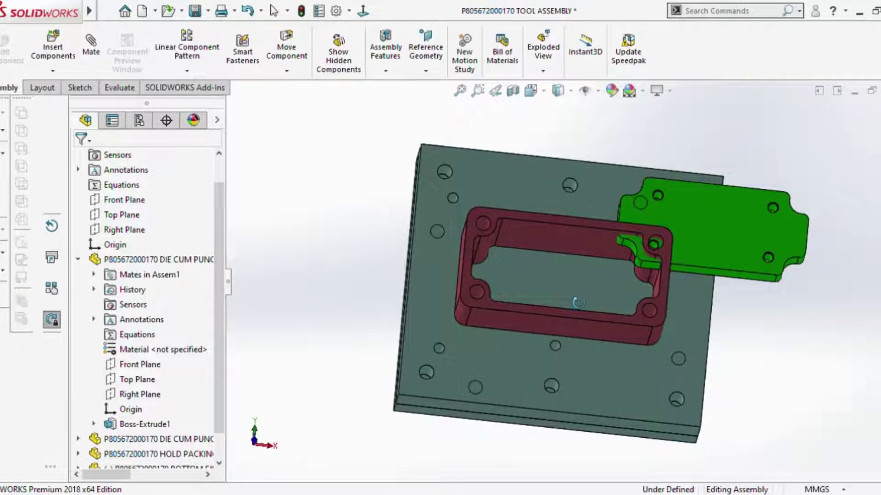
scroll(575, 277, down, 3)
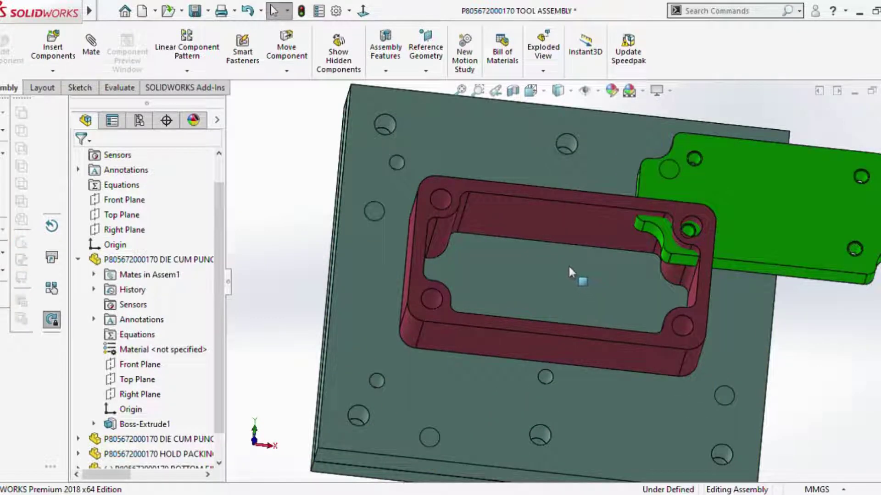
Mate a red die punch face coincident with its matching face.
scroll(547, 260, up, 3)
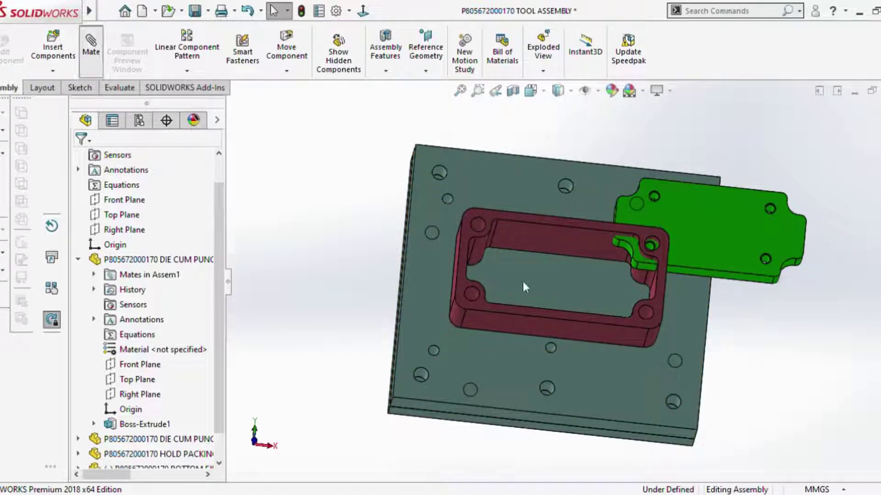
scroll(522, 284, down, 3)
click(454, 312)
scroll(513, 345, up, 2)
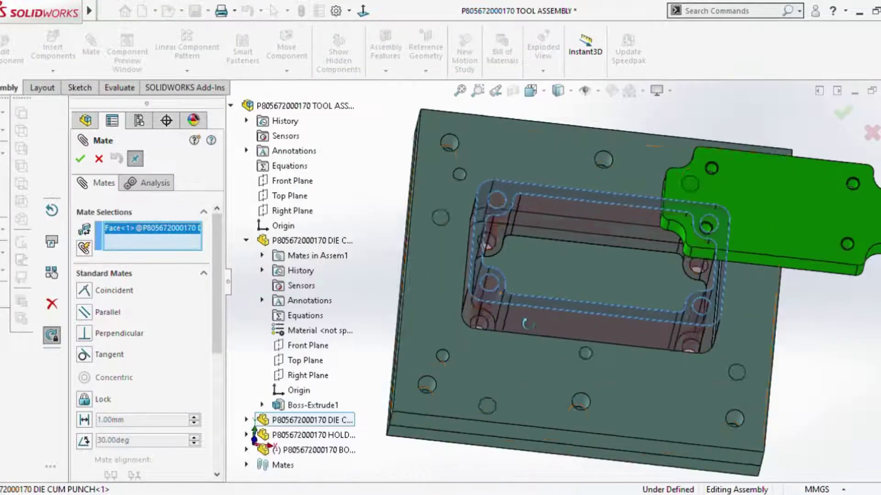
middle_drag(527, 324, 850, 333)
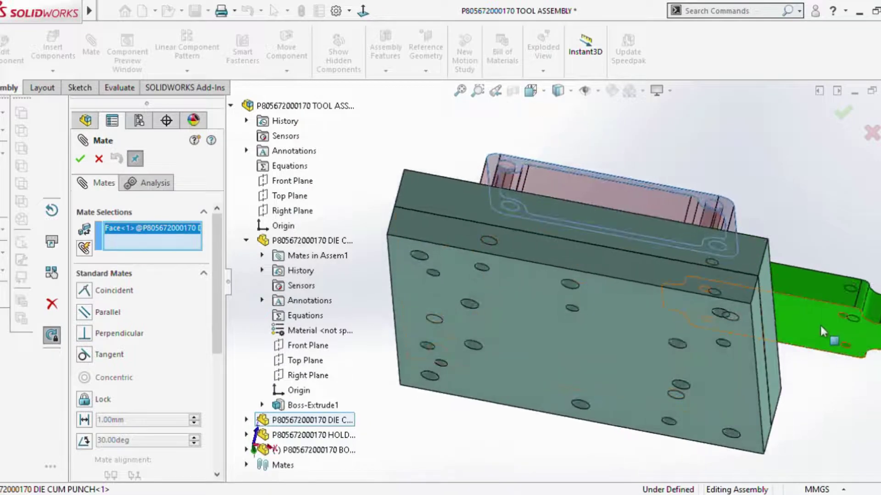
click(822, 331)
key(Return)
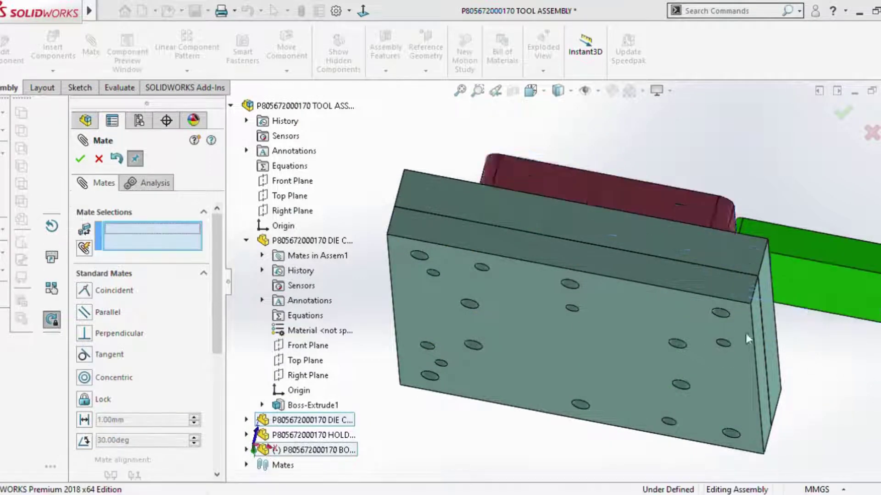
key(ctrl+5)
Make a green ejector face coincident with the red part's inner face.
scroll(595, 271, down, 3)
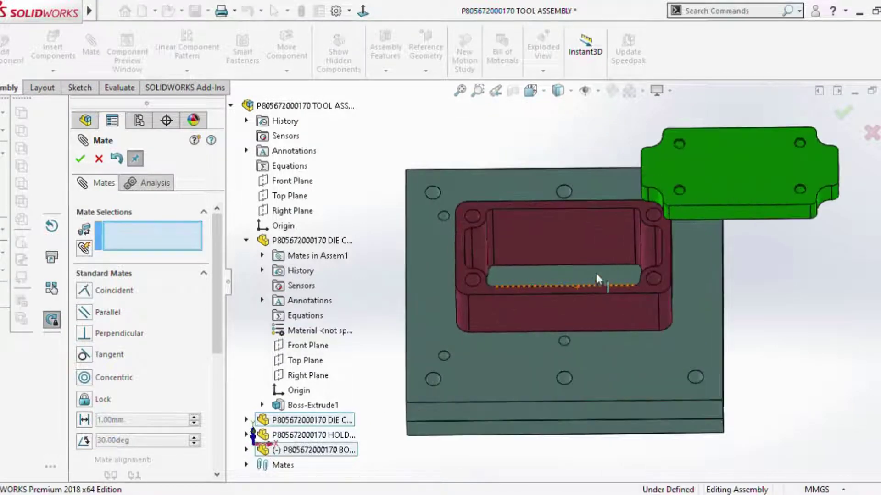
scroll(714, 215, down, 3)
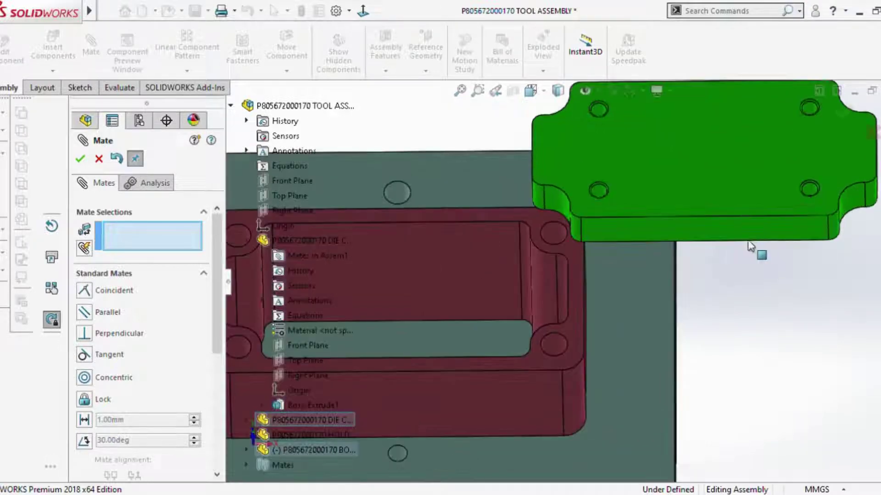
click(747, 227)
middle_drag(747, 227, 629, 389)
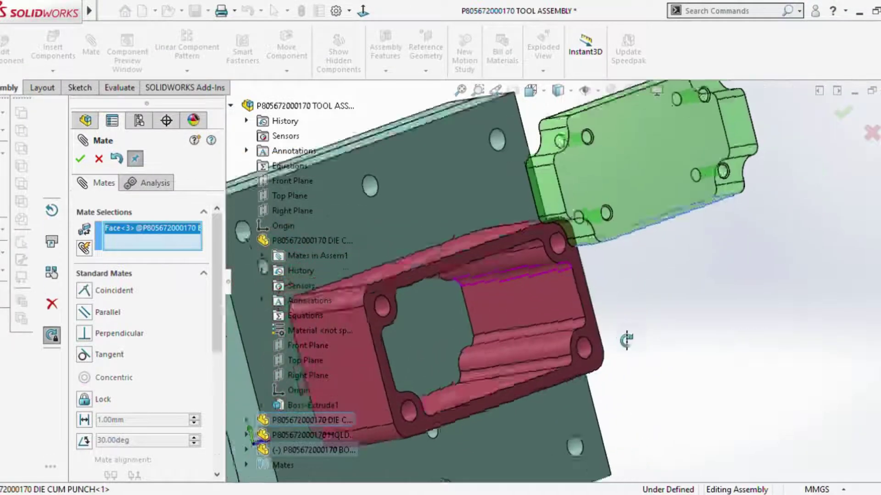
click(524, 417)
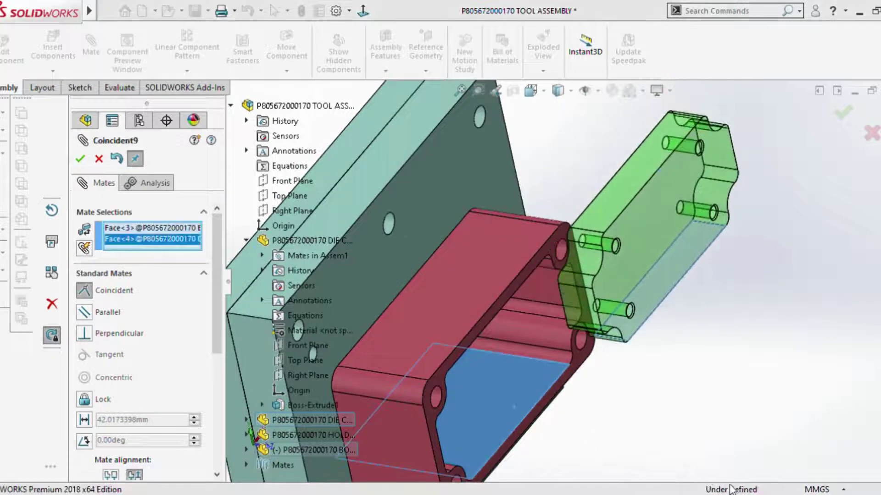
key(Return)
Make another green ejector face coincident with the red die punch's side face.
mouse_move(773, 463)
middle_down()
mouse_move(752, 270)
mouse_move(459, 265)
middle_up()
scroll(459, 266, down, 3)
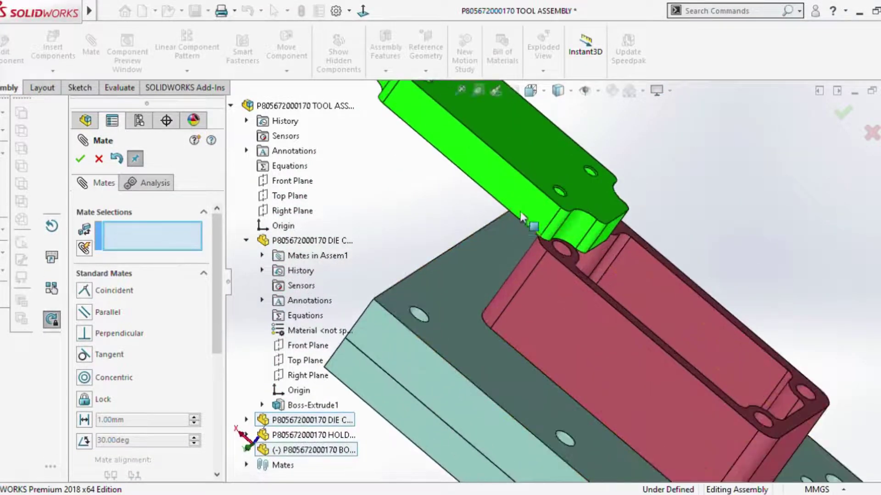
click(529, 206)
middle_drag(529, 203, 536, 343)
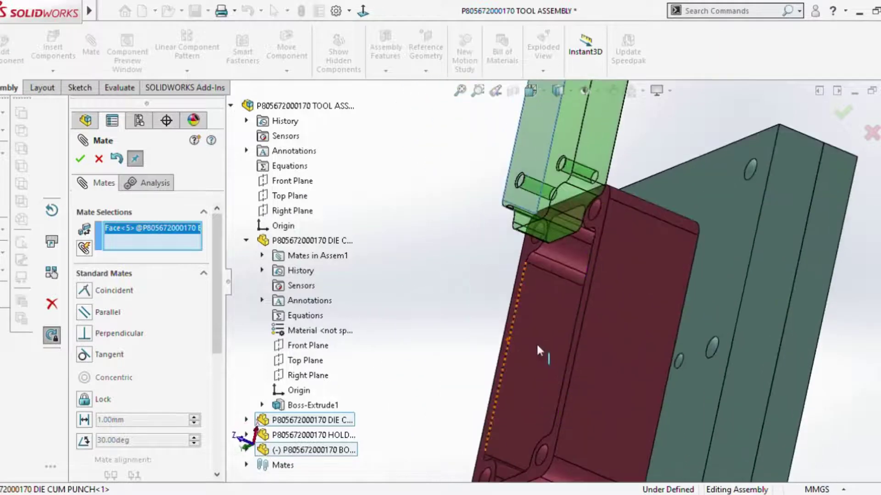
click(524, 347)
key(Return)
Add a final coincident mate between green and red faces, then close Mate.
scroll(572, 327, up, 3)
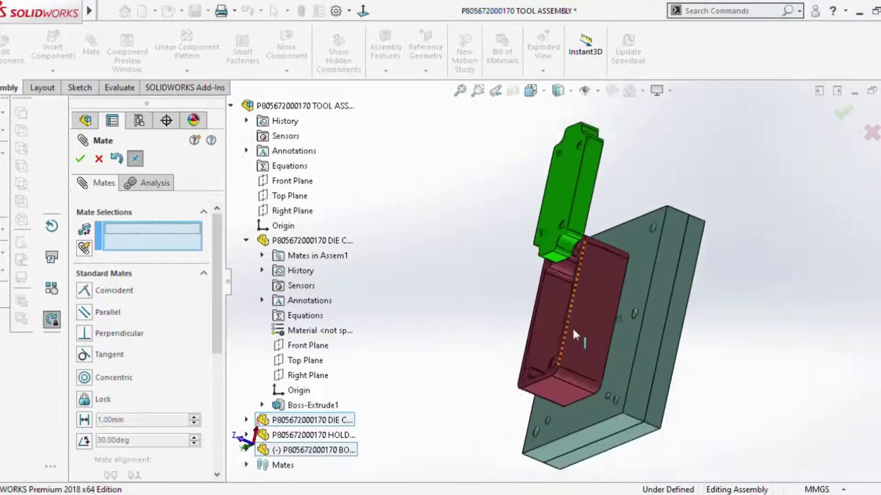
middle_drag(571, 327, 608, 249)
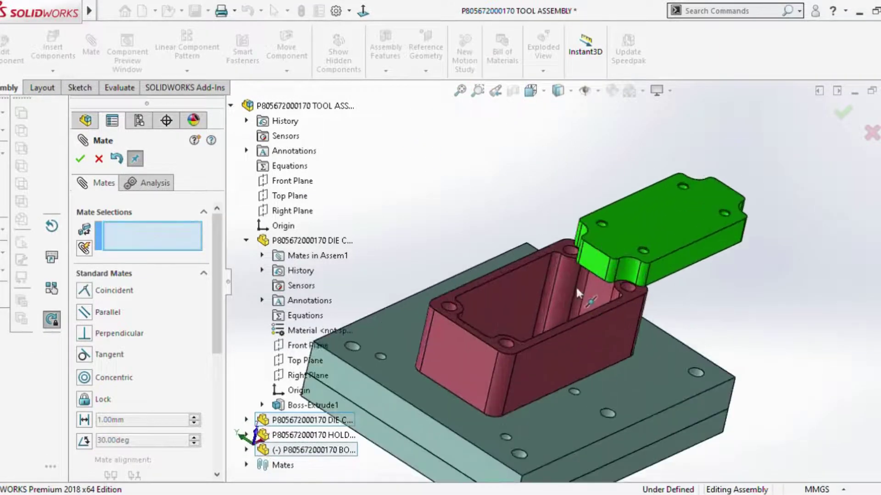
scroll(576, 285, down, 4)
click(560, 264)
mouse_move(556, 337)
middle_down()
mouse_move(466, 381)
mouse_move(379, 349)
middle_up()
click(379, 346)
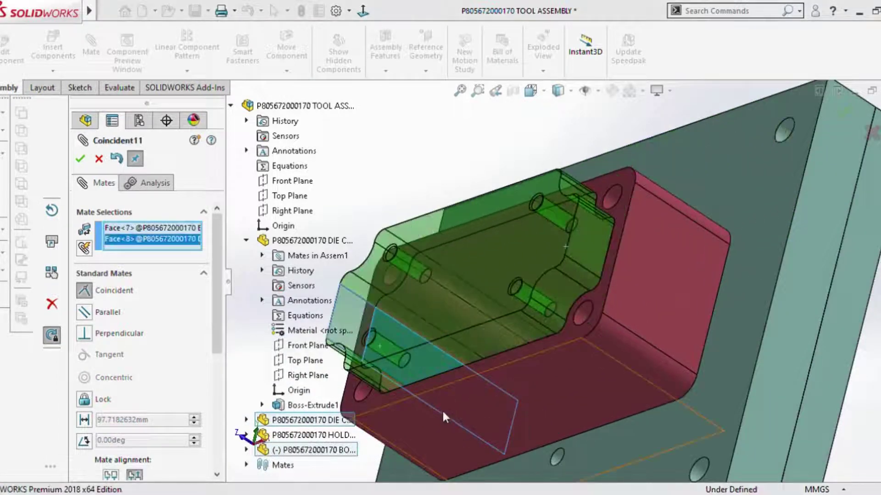
key(Return)
scroll(441, 409, up, 3)
mouse_move(527, 308)
middle_down()
mouse_move(579, 308)
mouse_move(21, 191)
middle_up()
click(81, 159)
Add a coincident mate between the green ejector's top face and the red punch's flange face.
scroll(562, 284, up, 2)
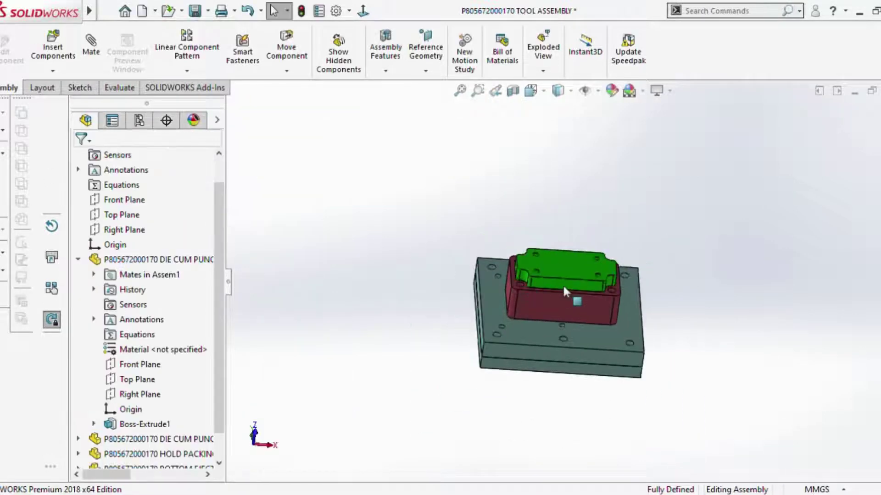
scroll(558, 307, down, 4)
scroll(558, 306, down, 1)
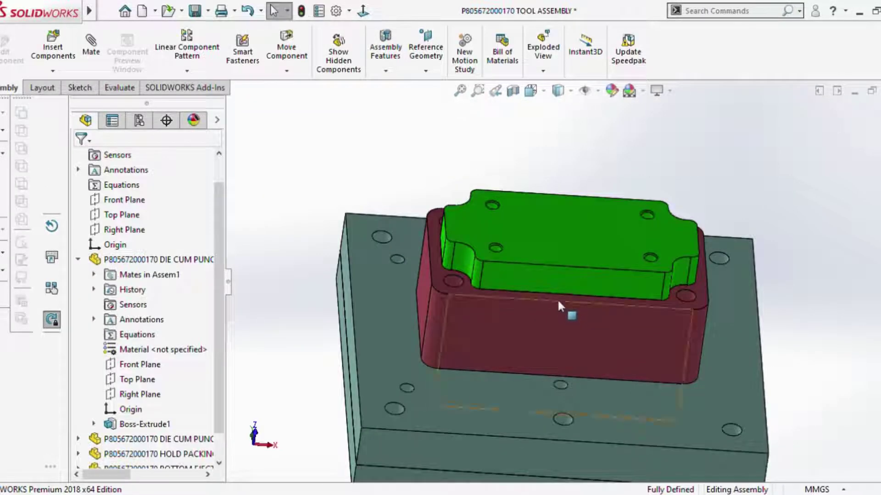
click(547, 248)
scroll(548, 248, down, 3)
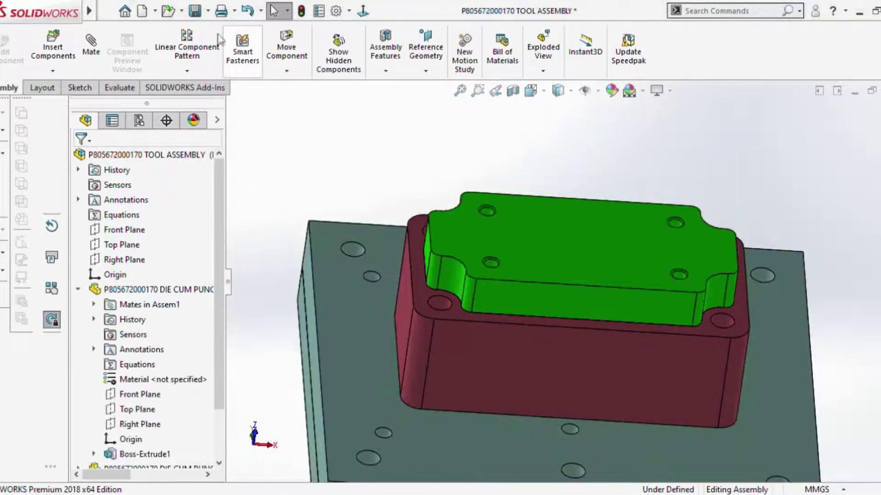
click(91, 46)
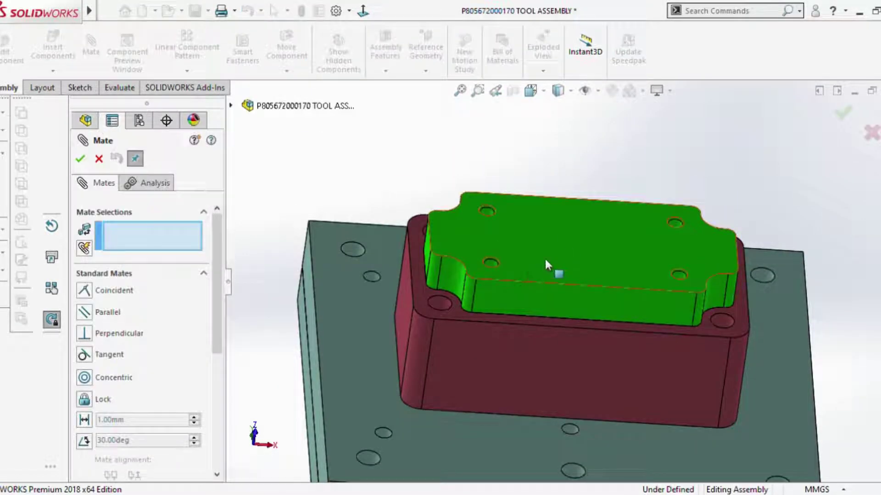
click(545, 260)
scroll(449, 314, down, 5)
click(414, 276)
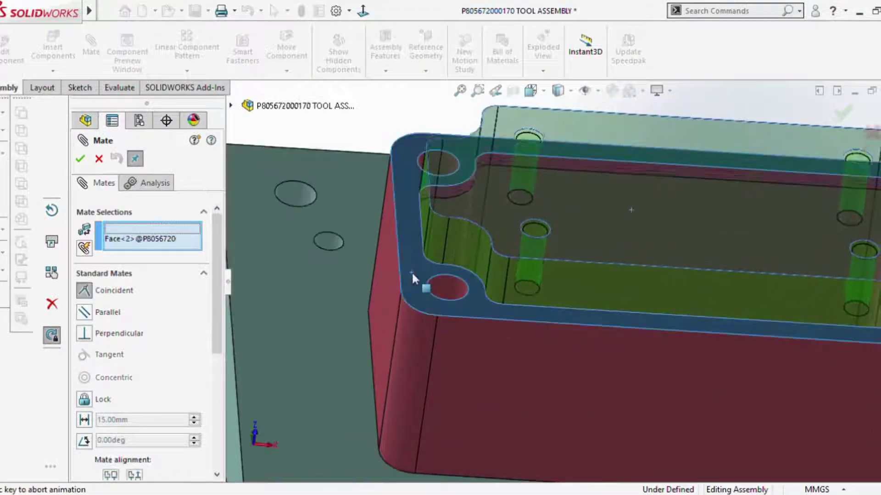
scroll(394, 271, up, 5)
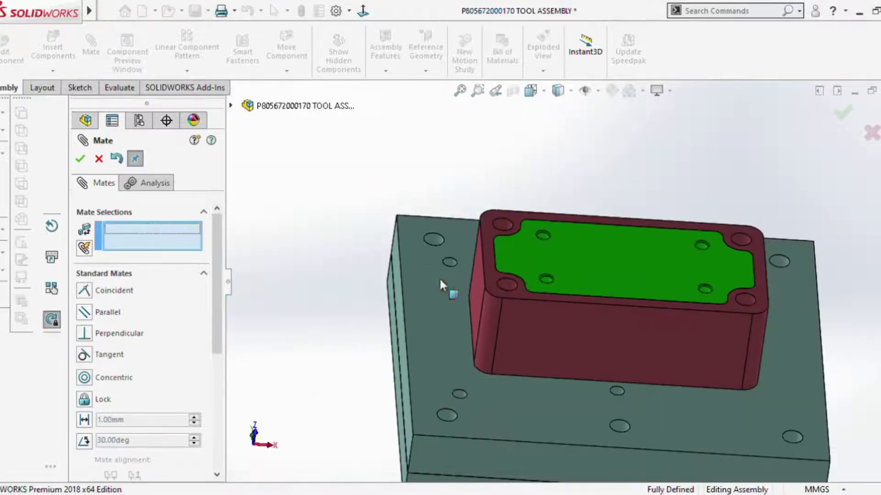
click(80, 159)
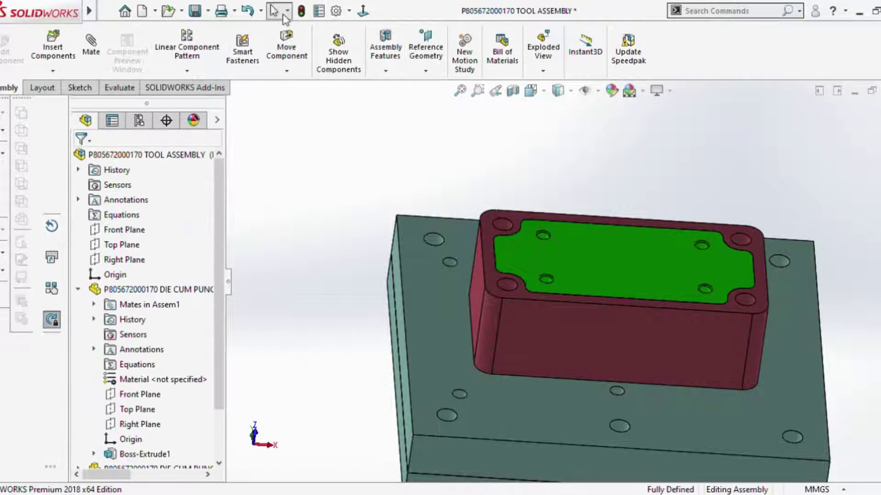
scroll(555, 266, up, 5)
key(ctrl+5)
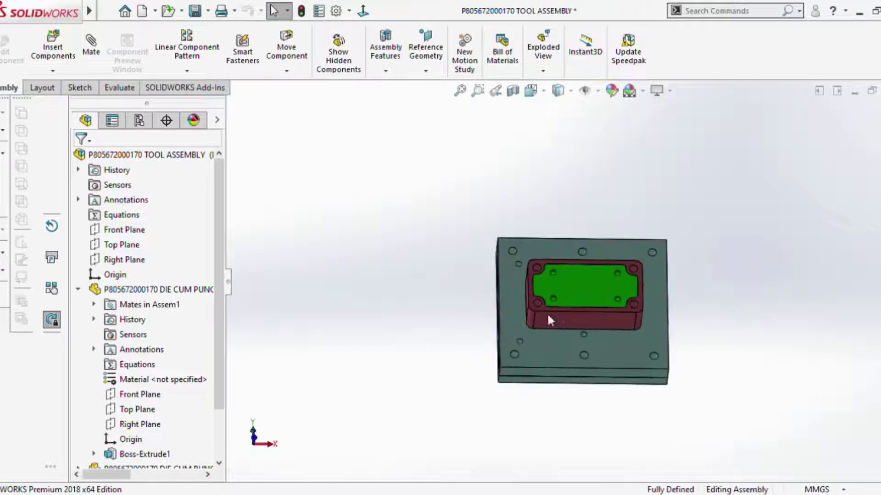
scroll(571, 293, down, 3)
click(572, 281)
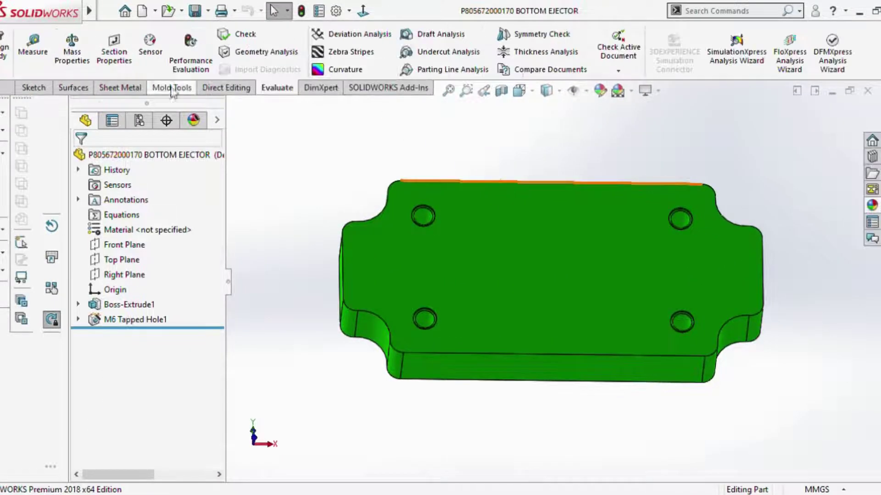
click(33, 46)
click(423, 291)
mouse_move(422, 291)
middle_down()
mouse_move(476, 308)
mouse_move(672, 311)
mouse_move(730, 237)
middle_up()
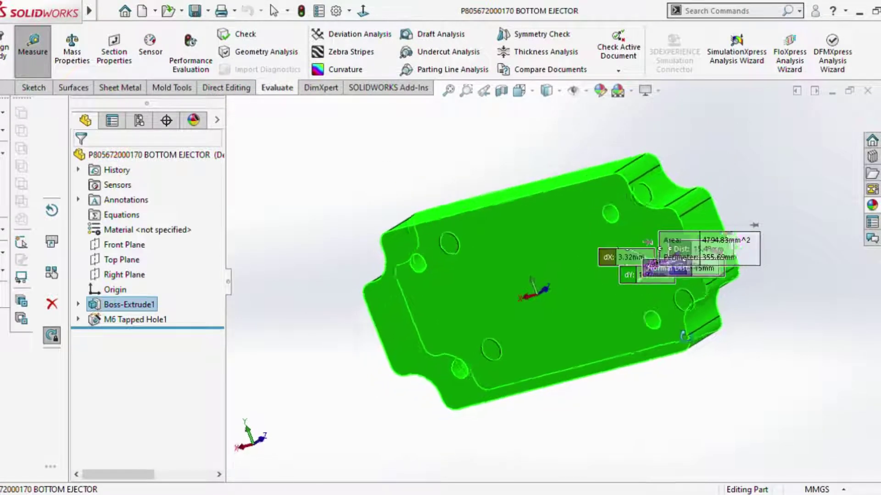
key(Escape)
click(867, 91)
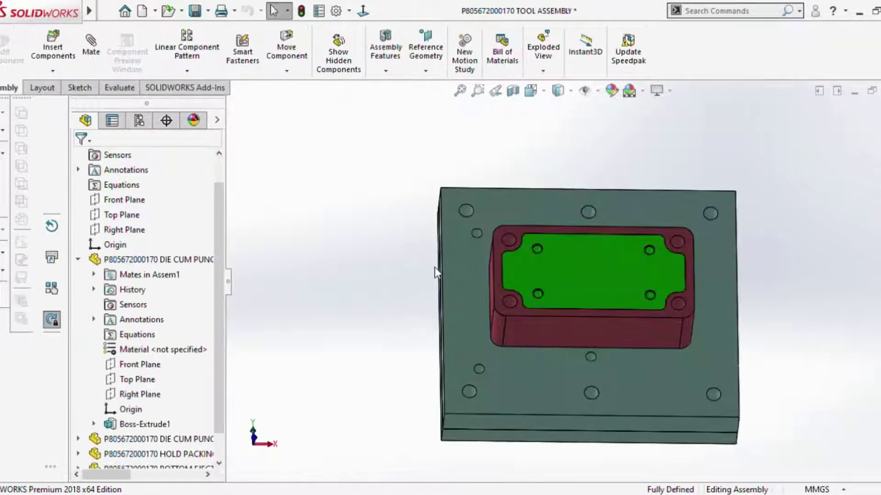
middle_drag(530, 279, 535, 252)
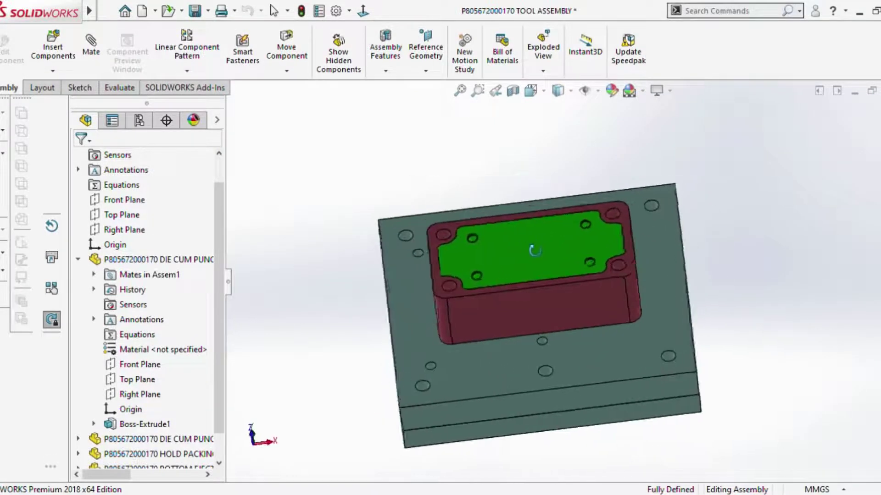
Save the assembly and insert the STIPPER PLATE part above the die punch.
click(195, 11)
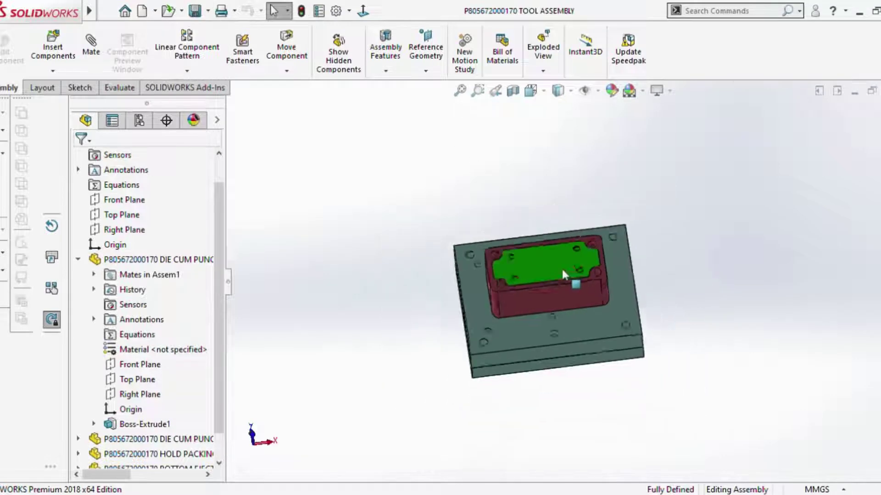
mouse_move(550, 257)
middle_down()
mouse_move(567, 267)
mouse_move(541, 257)
middle_up()
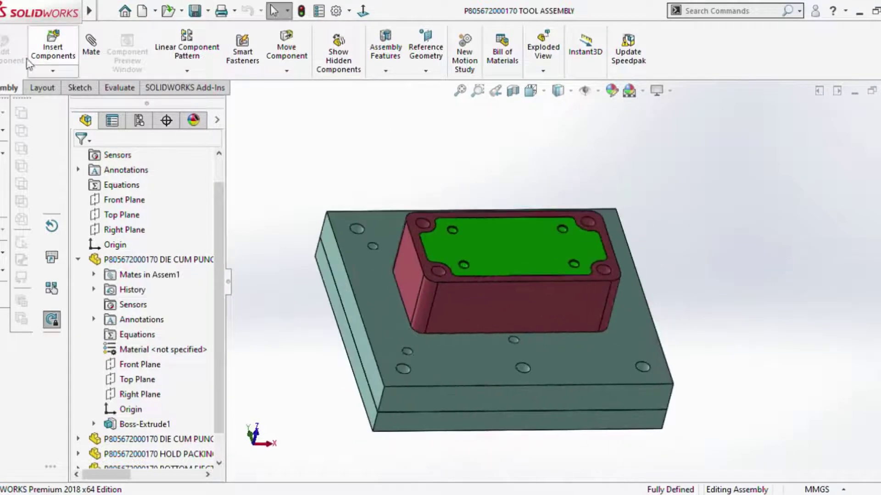
click(58, 55)
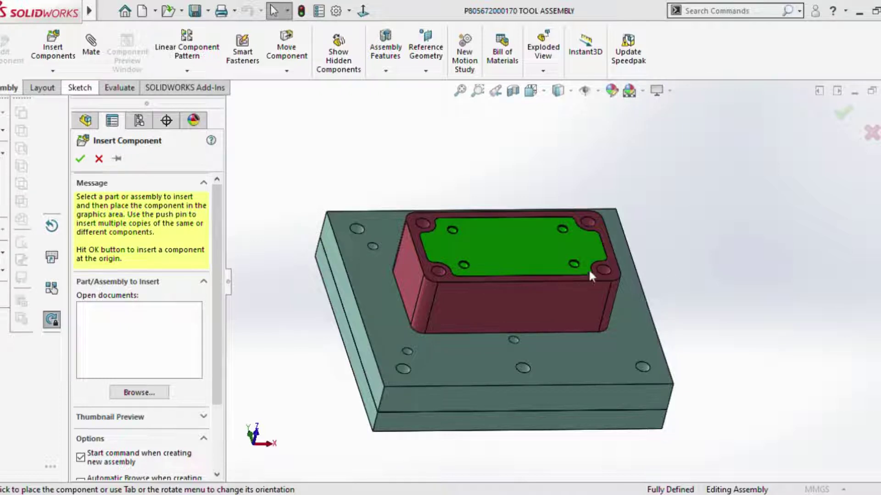
click(554, 399)
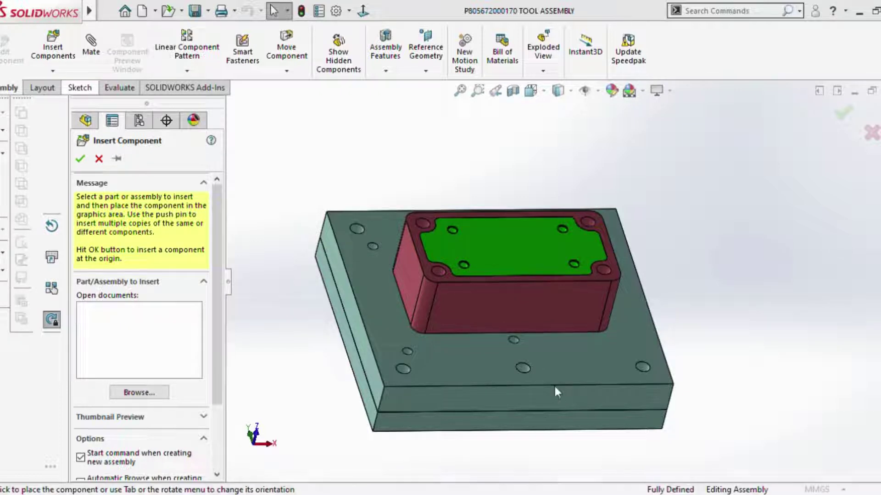
click(526, 286)
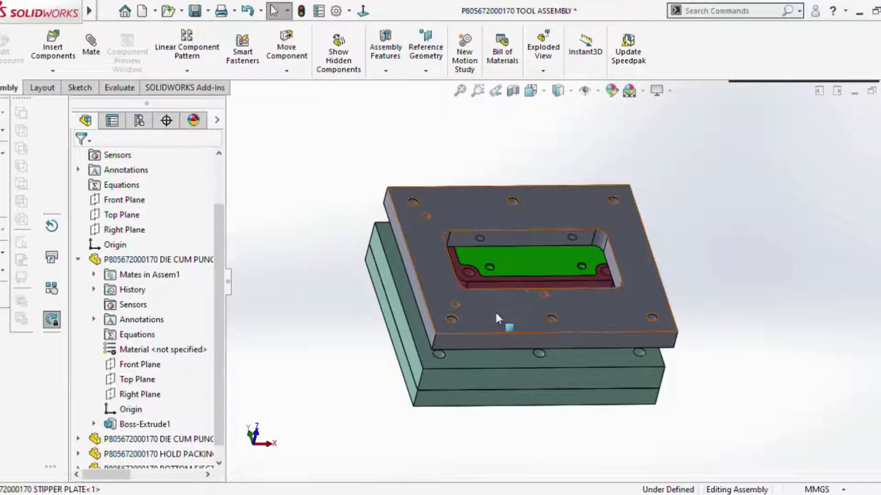
Give the stripper plate a light olive-yellow appearance, save it, and close the part window.
click(495, 310)
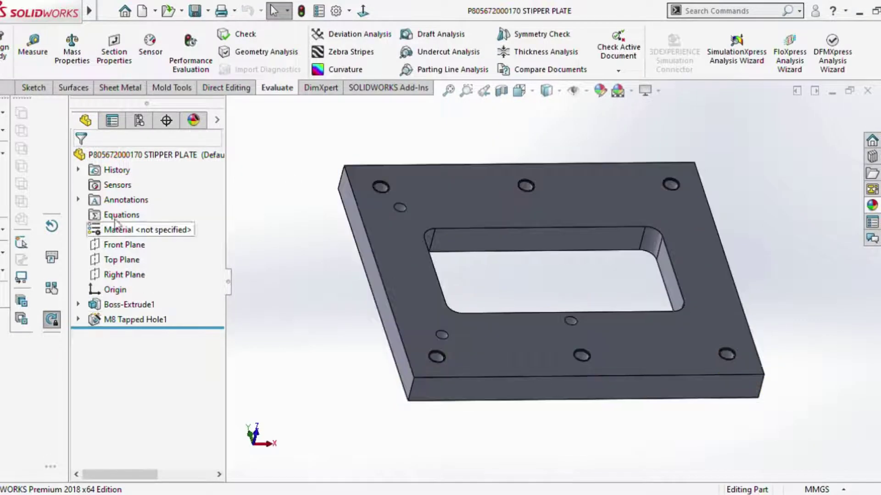
click(146, 157)
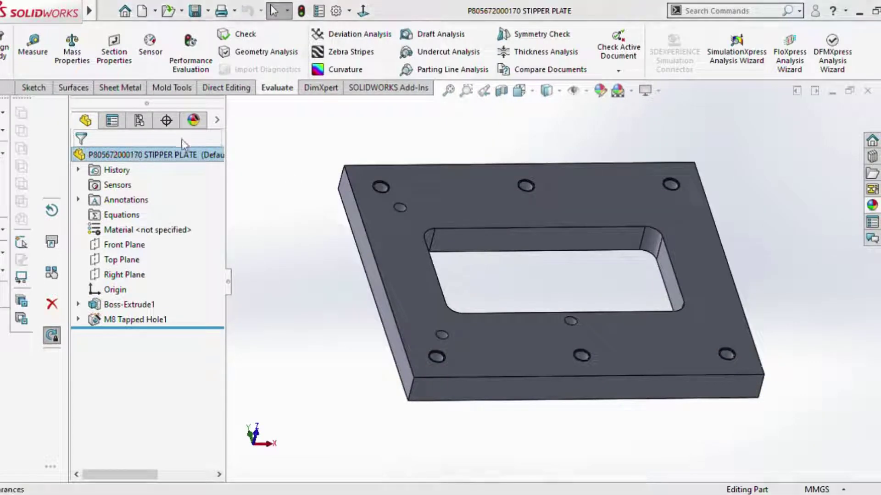
click(198, 171)
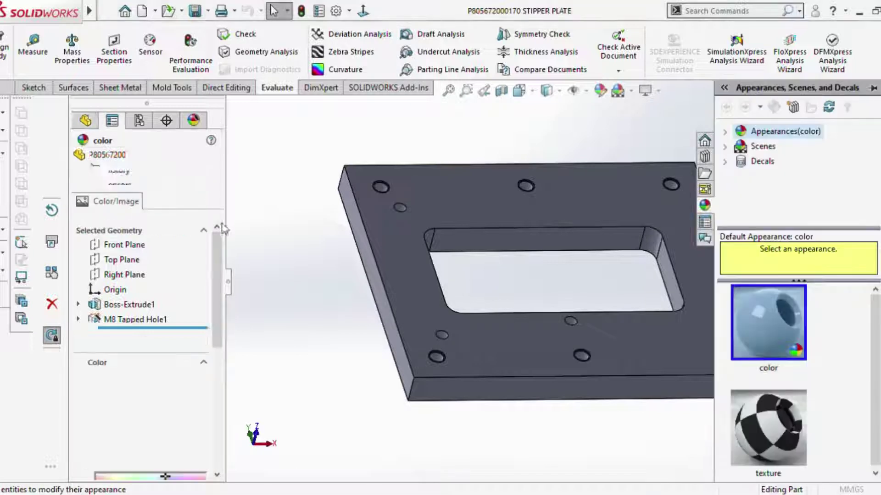
click(133, 421)
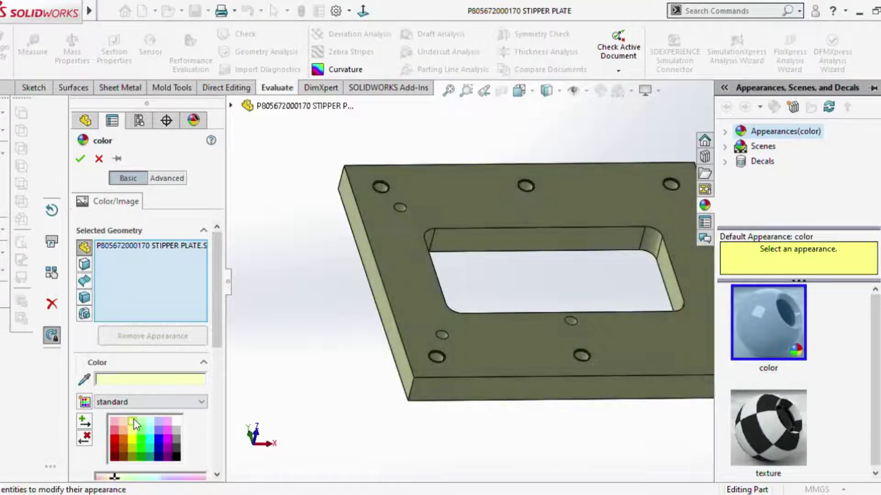
click(80, 159)
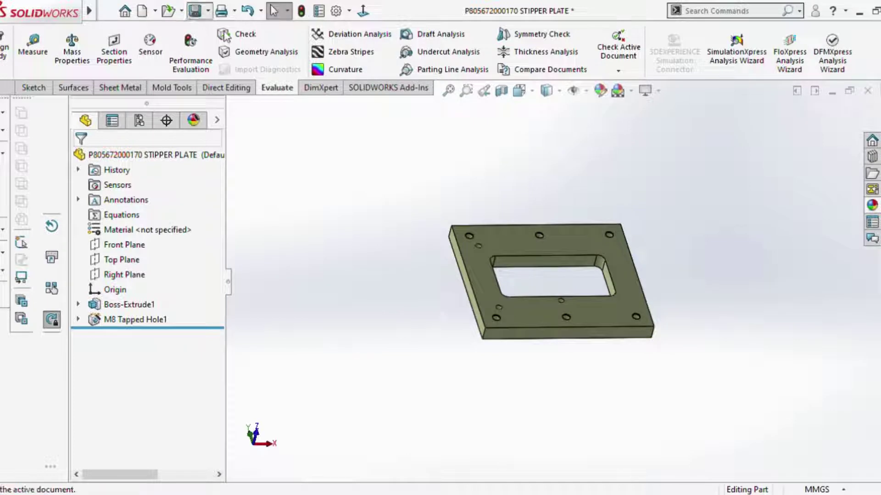
click(194, 10)
click(867, 92)
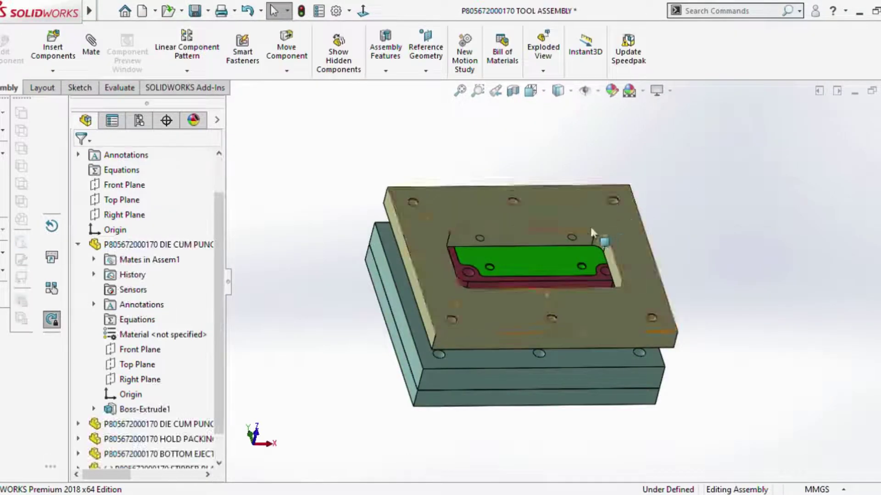
Select a stripper plate face and a punch face, then clear the pending selections.
scroll(569, 241, down, 2)
mouse_move(532, 275)
middle_down()
mouse_move(576, 214)
mouse_move(525, 167)
middle_up()
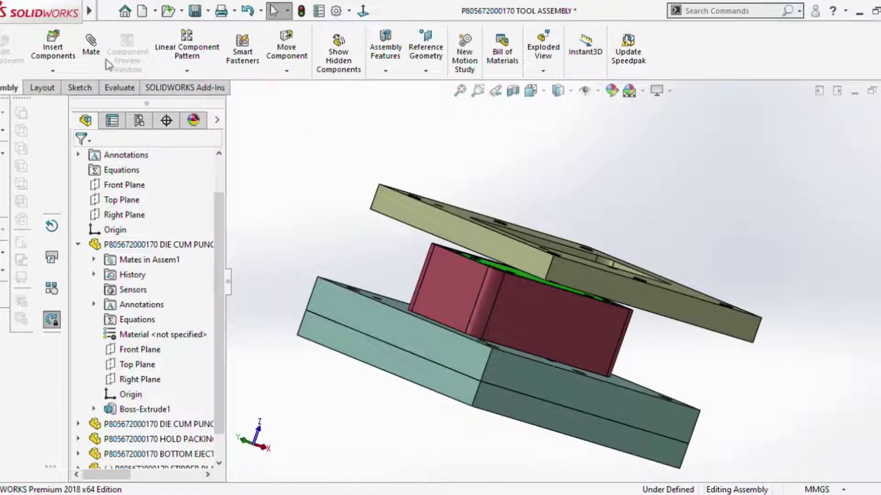
mouse_move(569, 305)
middle_down()
mouse_move(545, 355)
mouse_move(535, 315)
mouse_move(539, 246)
mouse_move(540, 293)
mouse_move(485, 301)
middle_up()
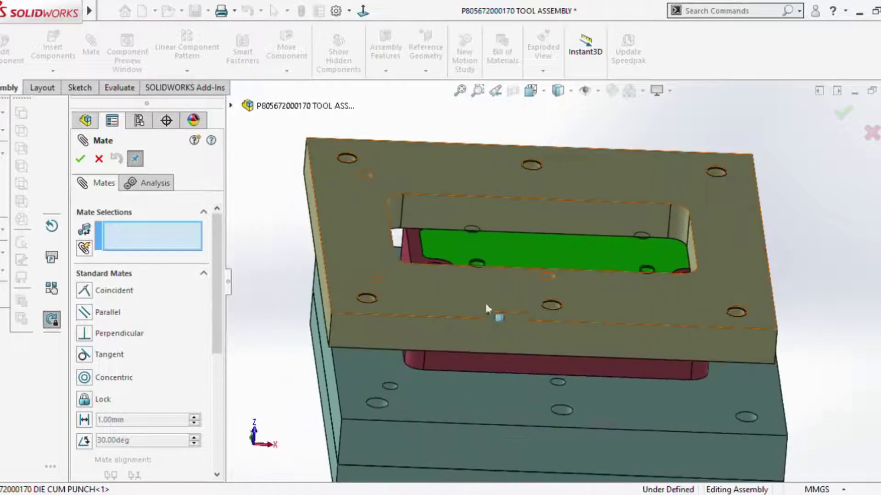
click(361, 240)
mouse_move(497, 338)
middle_down()
mouse_move(483, 314)
mouse_move(482, 276)
mouse_move(472, 338)
mouse_move(459, 297)
middle_up()
scroll(460, 297, down, 5)
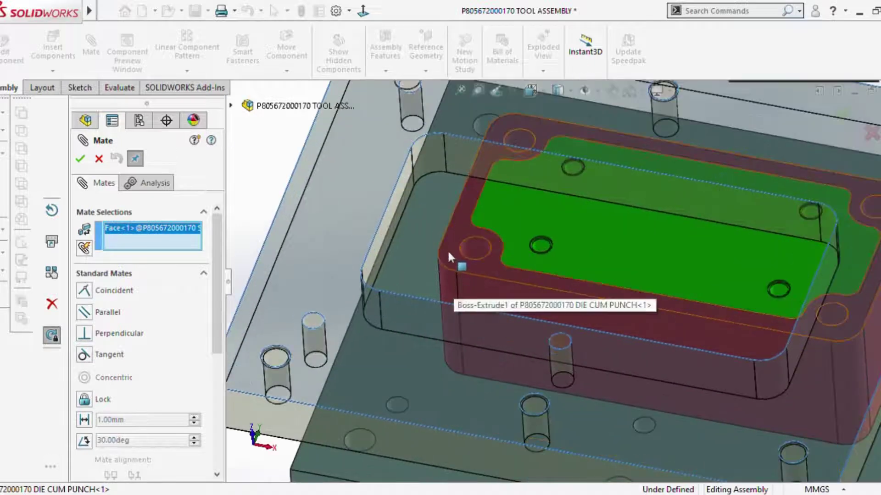
click(447, 250)
key(Return)
Mate the stripper plate pocket's side face coincident with the punch block's side face.
scroll(688, 321, up, 5)
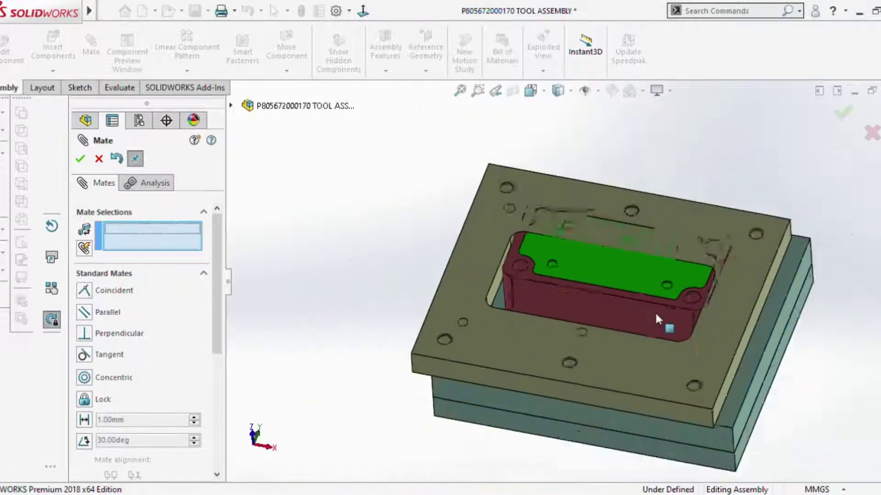
mouse_move(654, 311)
middle_down()
mouse_move(585, 332)
mouse_move(532, 371)
middle_up()
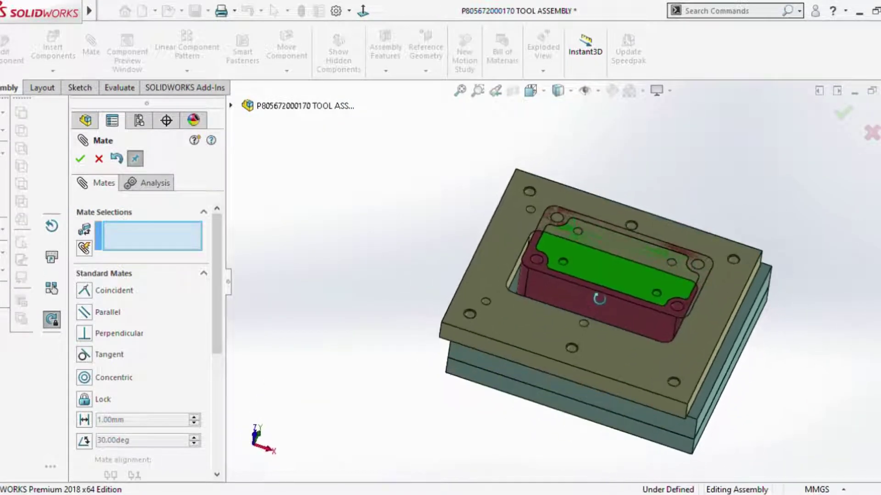
scroll(544, 301, down, 5)
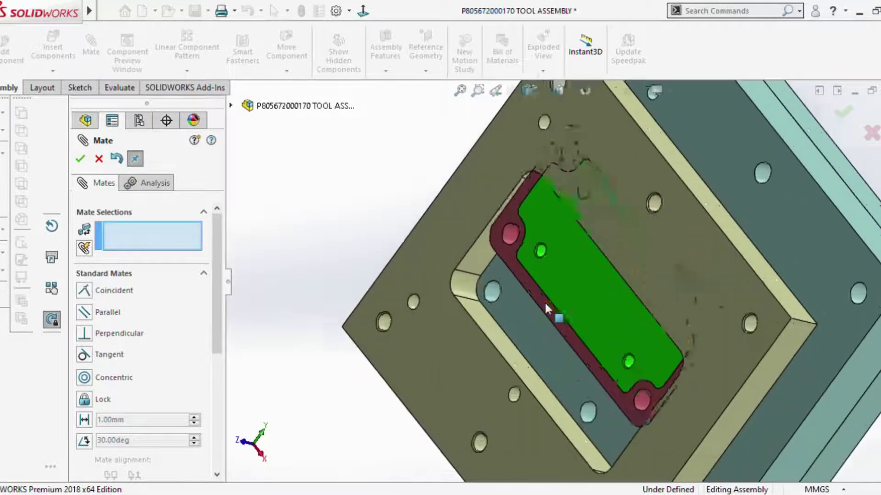
scroll(544, 301, up, 2)
scroll(518, 326, down, 5)
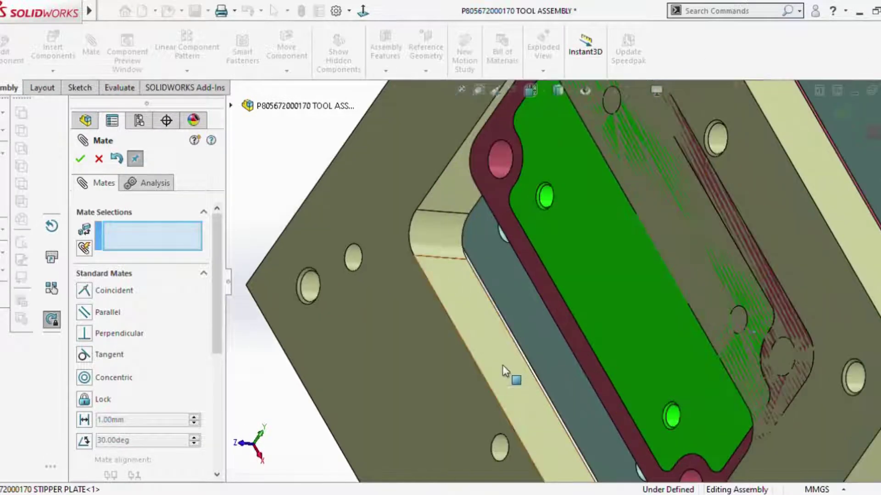
click(504, 366)
scroll(519, 357, up, 3)
middle_drag(535, 350, 604, 260)
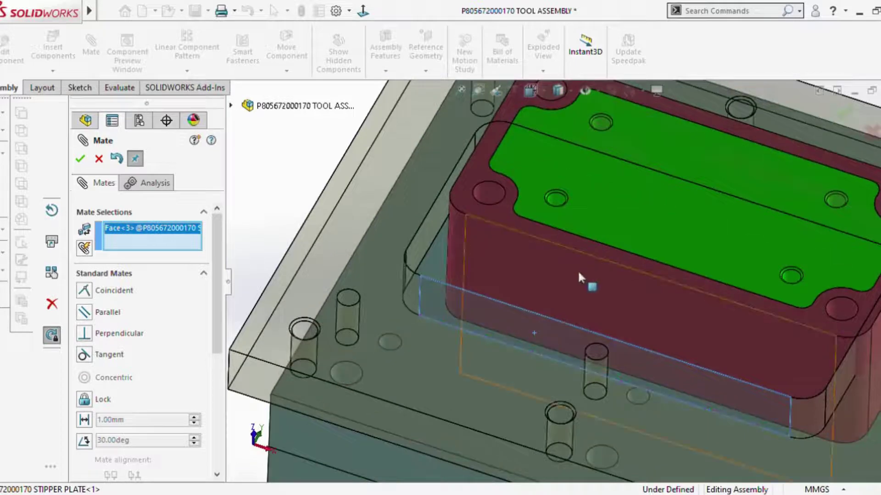
click(577, 270)
key(Return)
Mate the pocket's end face coincident with the punch block's narrow end face, then close Mate.
scroll(779, 319, up, 3)
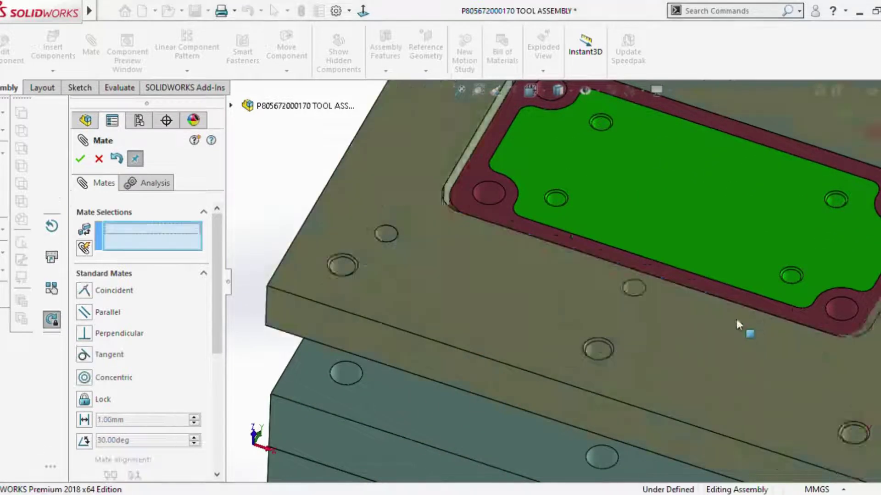
scroll(665, 293, up, 3)
mouse_move(593, 266)
middle_down()
mouse_move(613, 320)
mouse_move(533, 243)
middle_up()
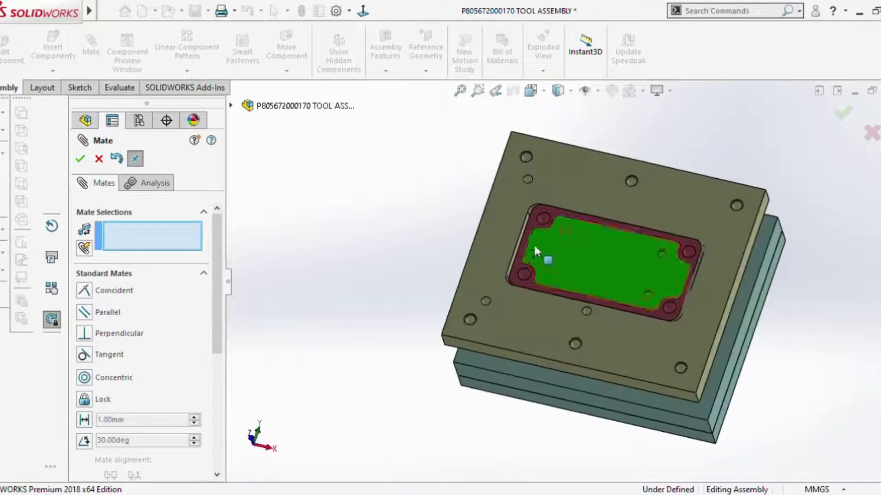
scroll(530, 241, down, 3)
scroll(530, 241, down, 2)
click(513, 223)
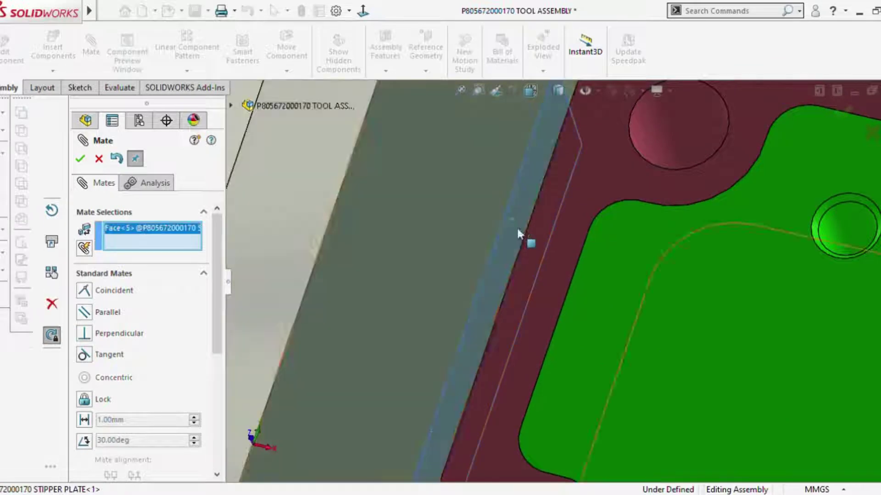
middle_drag(517, 226, 542, 241)
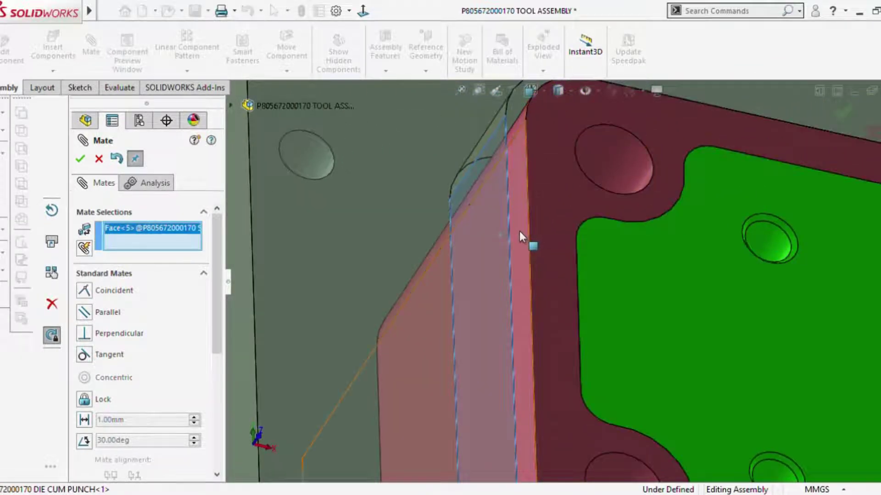
click(522, 235)
key(Return)
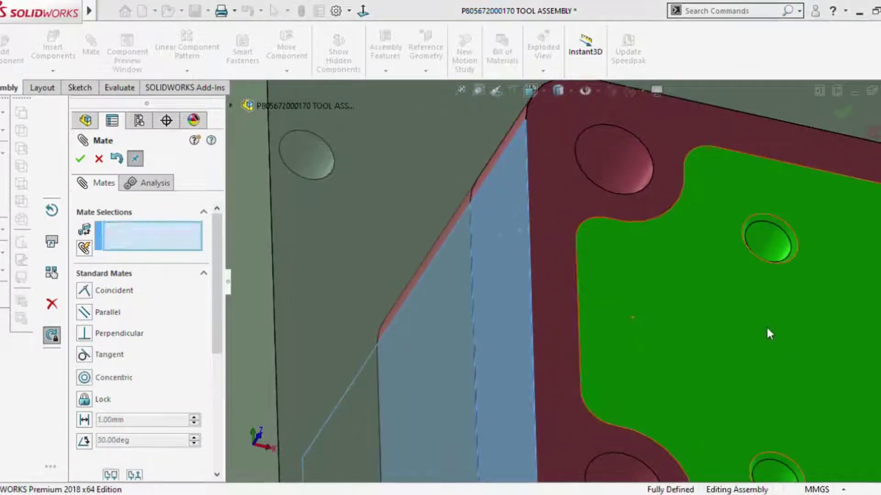
scroll(659, 294, up, 5)
scroll(662, 293, up, 3)
scroll(628, 275, up, 1)
mouse_move(627, 275)
middle_down()
mouse_move(654, 191)
mouse_move(562, 195)
middle_up()
click(81, 159)
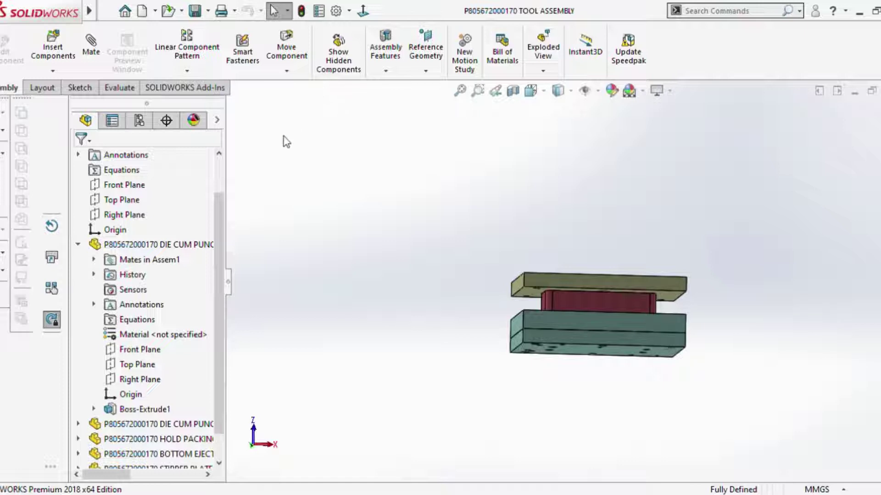
scroll(591, 274, down, 4)
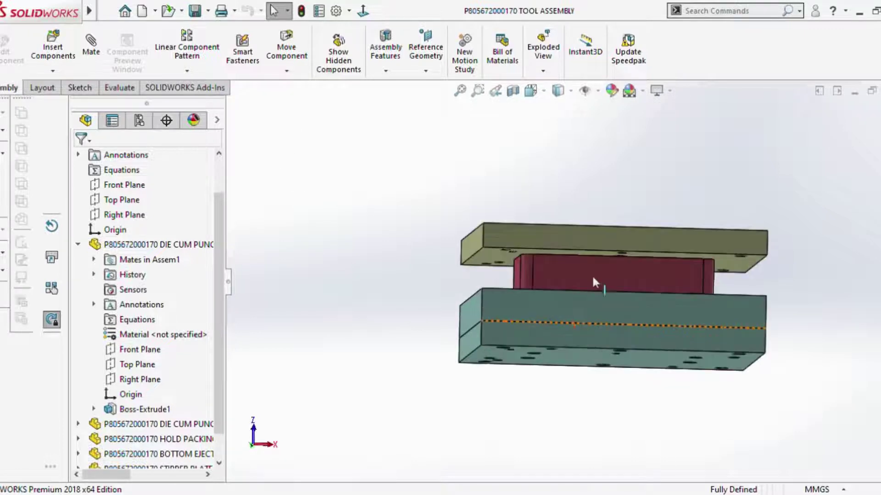
middle_drag(592, 274, 584, 326)
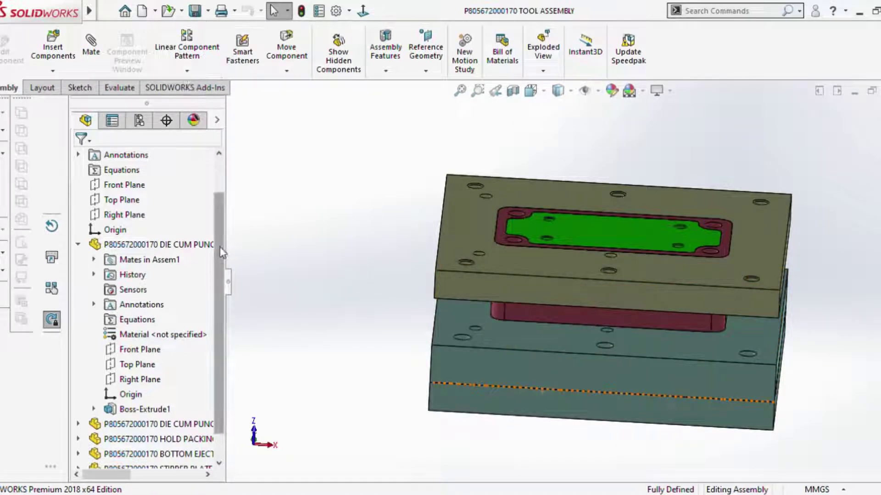
scroll(220, 246, up, 1)
click(120, 88)
click(337, 50)
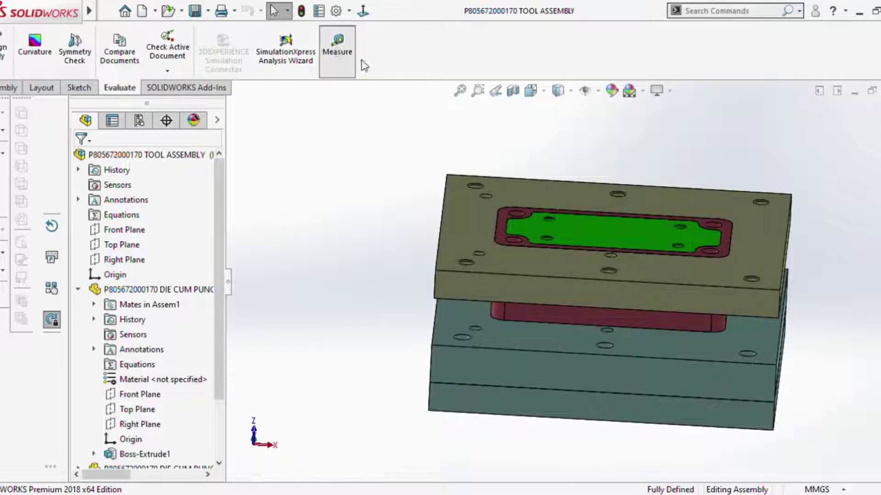
scroll(564, 289, down, 3)
scroll(564, 190, down, 3)
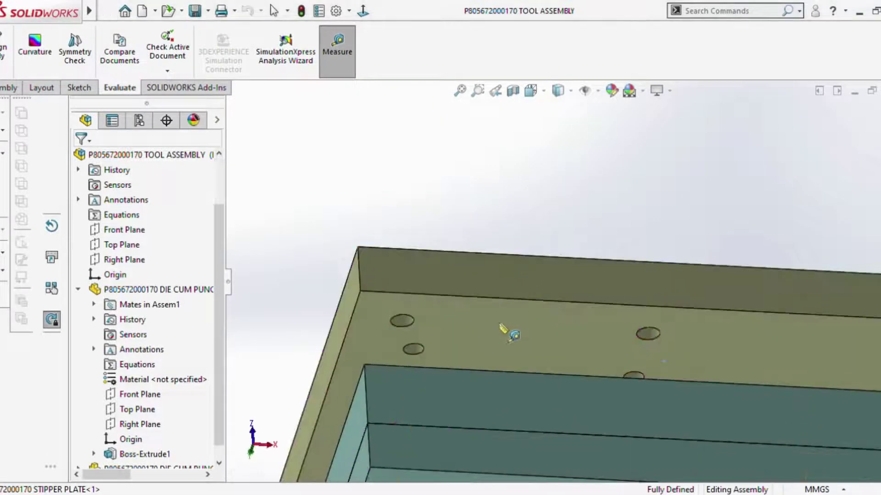
click(508, 330)
scroll(514, 386, up, 2)
scroll(504, 418, up, 2)
click(527, 418)
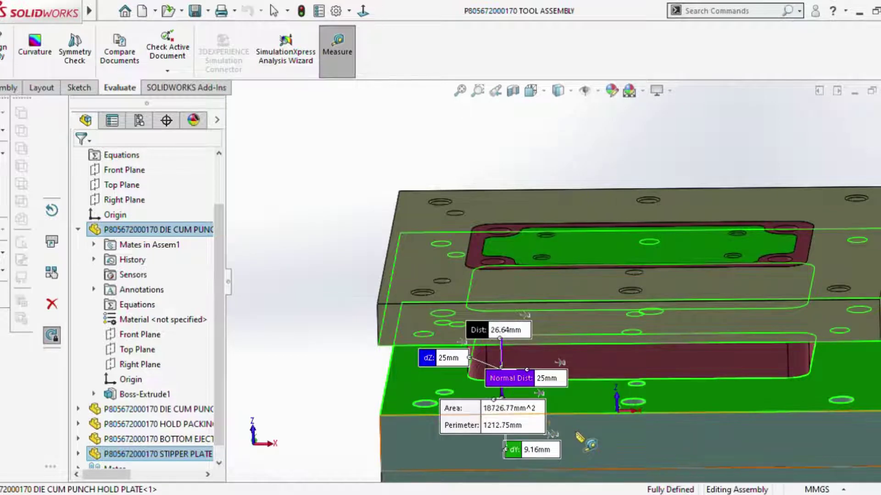
key(Escape)
scroll(509, 360, up, 2)
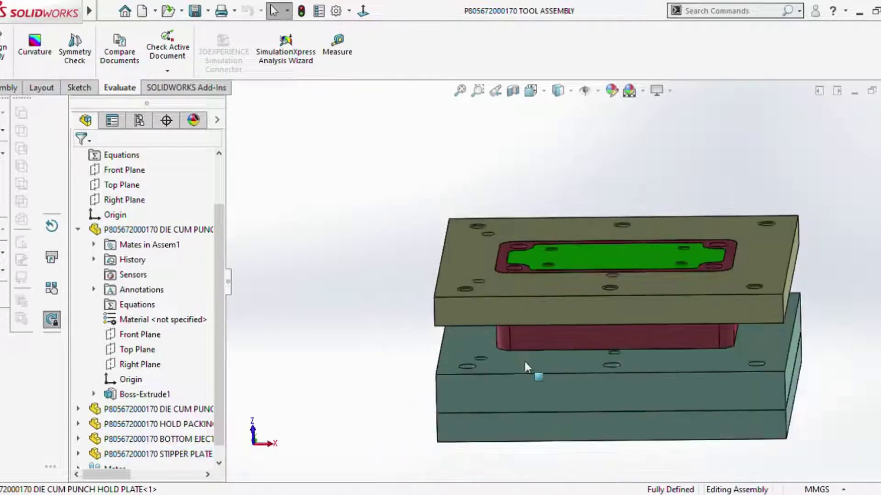
middle_drag(524, 362, 438, 281)
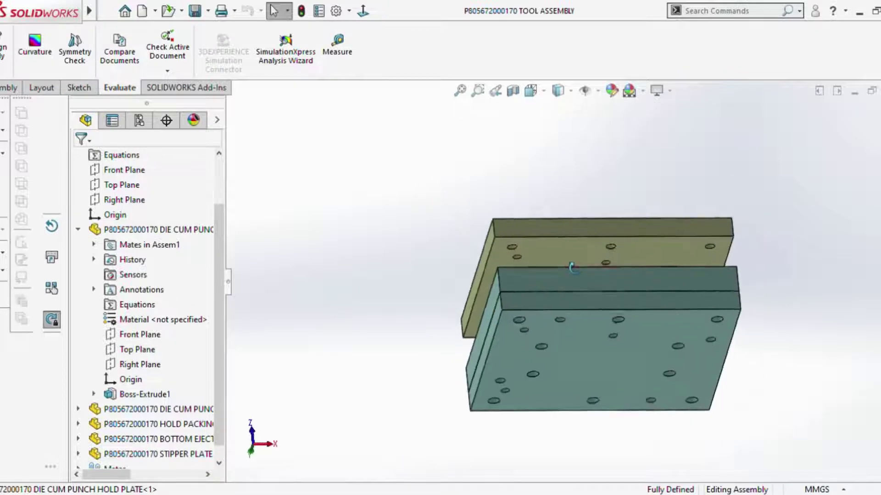
click(337, 54)
scroll(560, 279, down, 3)
click(539, 292)
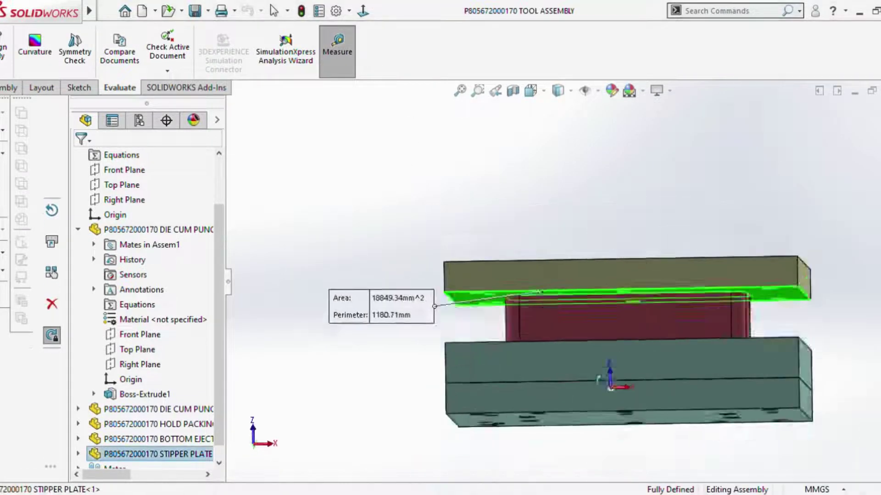
middle_drag(539, 292, 552, 388)
click(541, 384)
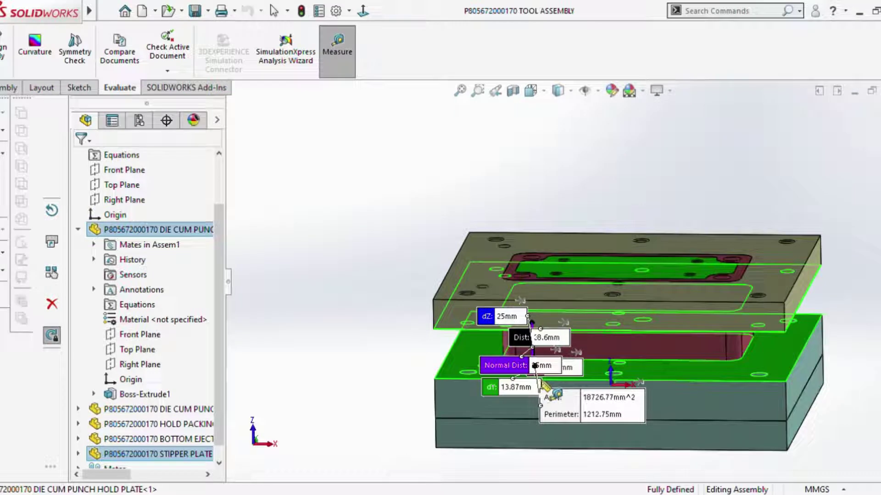
key(Escape)
scroll(579, 298, up, 3)
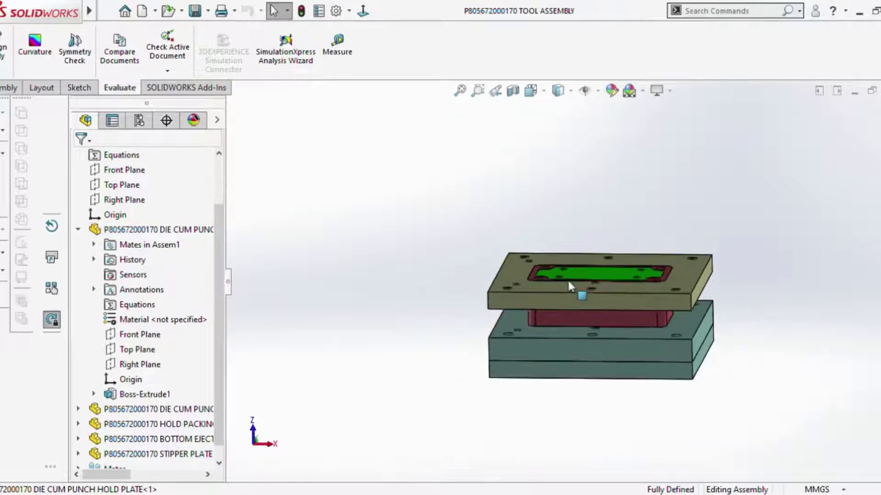
mouse_move(569, 283)
middle_down()
mouse_move(586, 310)
mouse_move(579, 271)
mouse_move(586, 315)
middle_up()
scroll(564, 294, down, 3)
scroll(564, 295, down, 2)
scroll(586, 278, up, 2)
scroll(591, 272, down, 2)
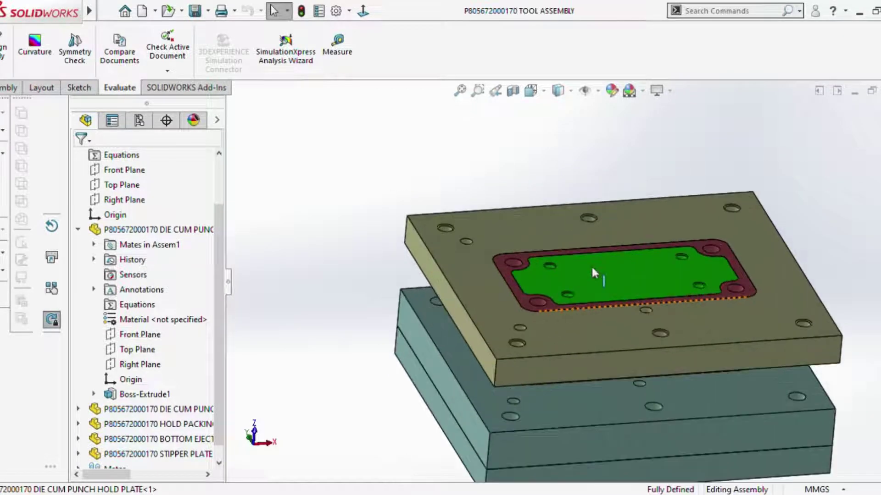
scroll(582, 302, up, 1)
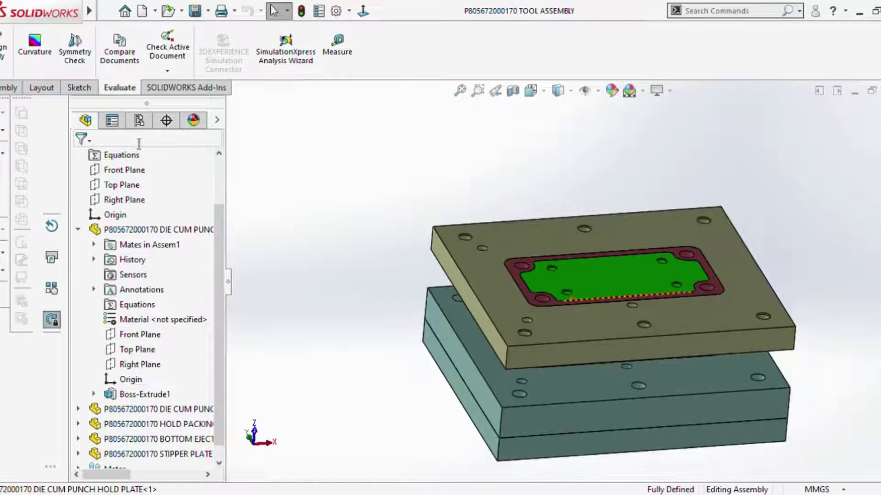
click(9, 87)
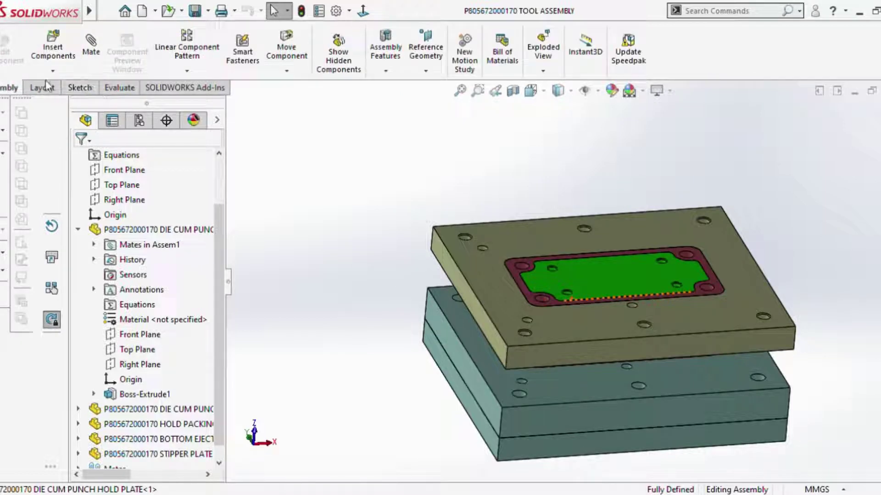
Insert the DIE PLATE component above the stripper plate.
click(53, 46)
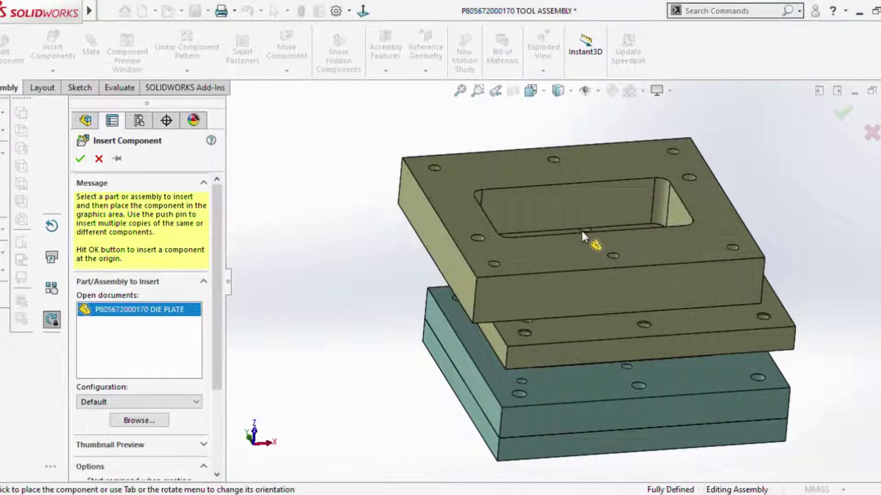
click(581, 233)
mouse_move(569, 344)
middle_down()
mouse_move(581, 354)
mouse_move(591, 292)
middle_up()
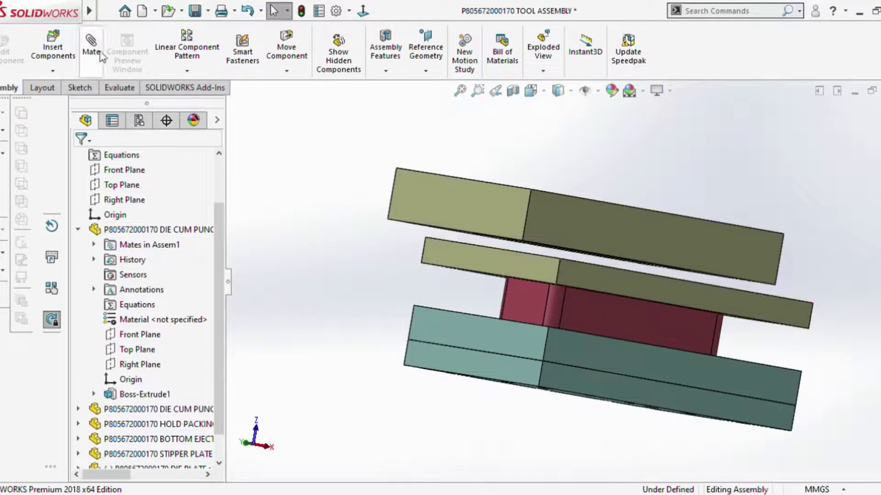
Seat the die plate's underside coincident on the stripper plate's top face.
click(92, 50)
mouse_move(538, 235)
middle_down()
mouse_move(543, 193)
mouse_move(559, 331)
middle_up()
click(511, 189)
scroll(560, 331, down, 3)
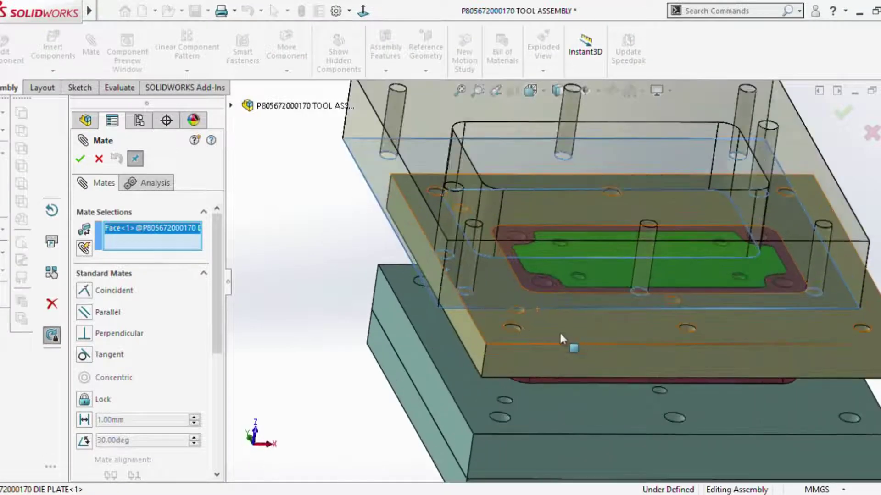
click(562, 331)
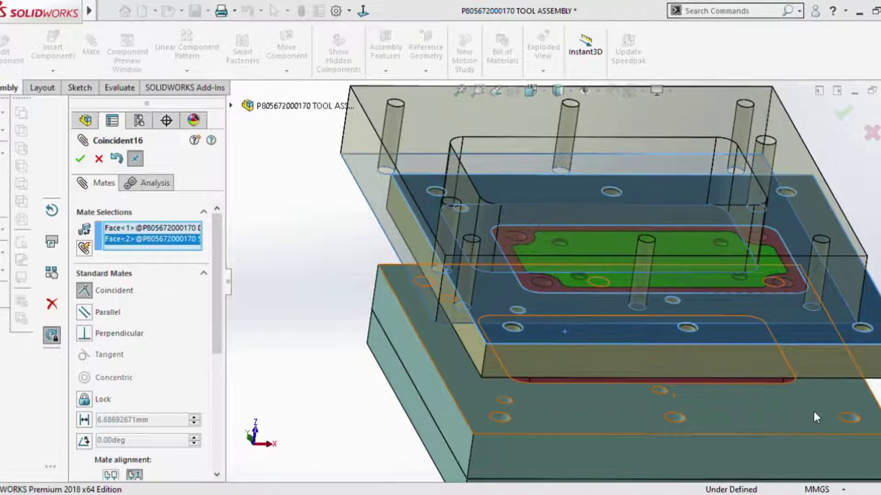
key(Return)
Align the die plate's front face coincident with the middle plate's front face.
middle_drag(723, 361, 546, 242)
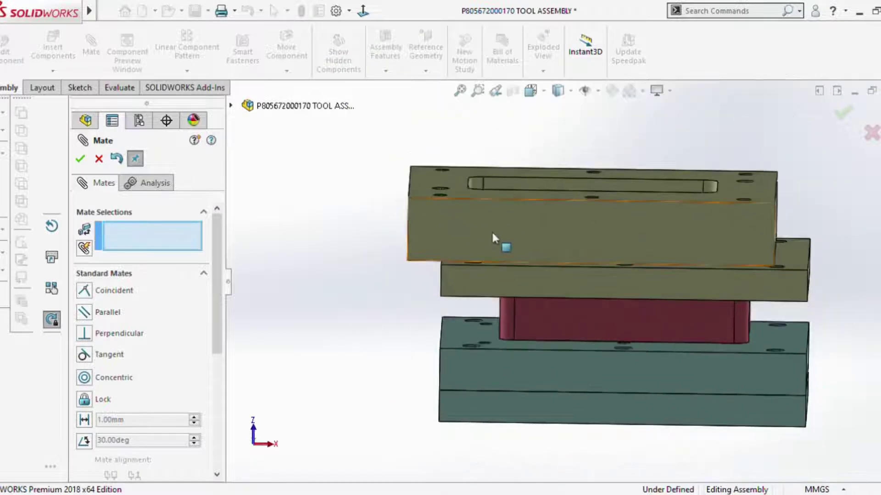
click(494, 230)
click(516, 298)
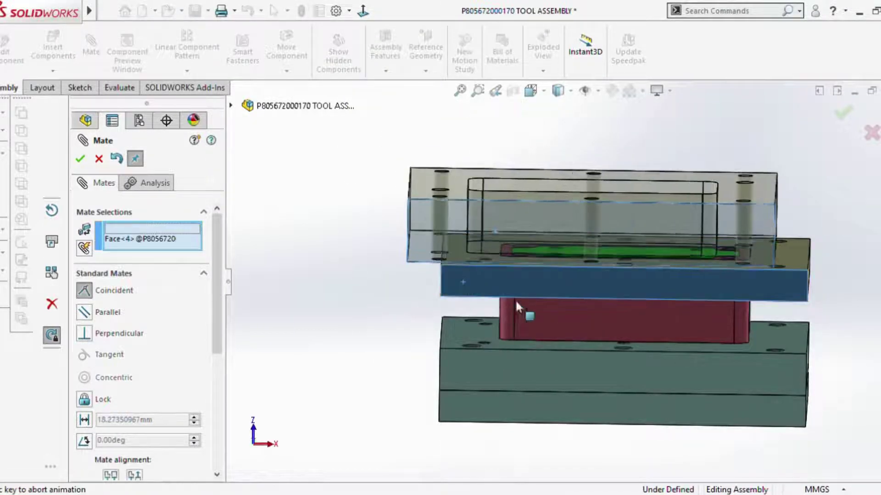
key(Return)
Add a third coincident mate between die plate and stripper plate faces, then finish mating.
middle_drag(692, 332, 549, 291)
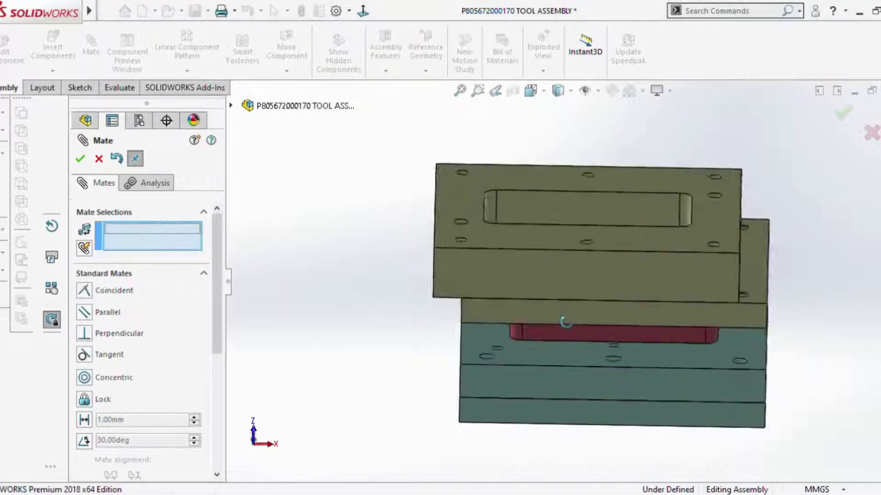
scroll(495, 255, down, 3)
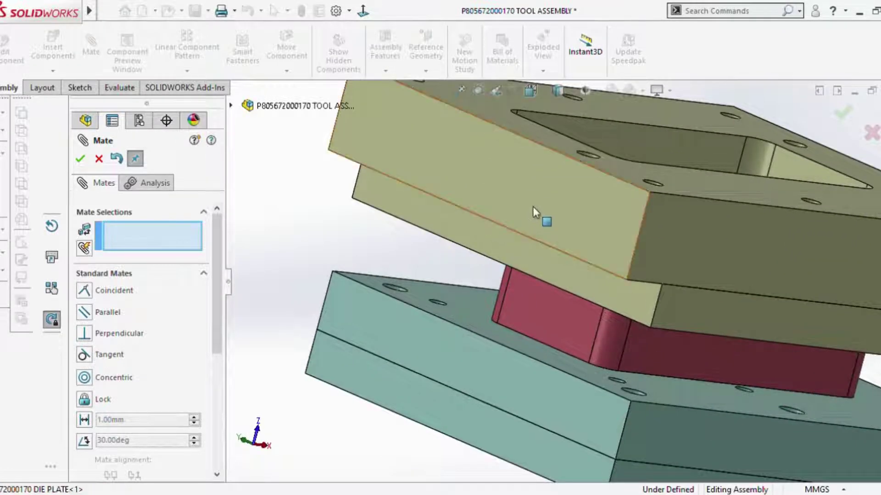
click(584, 285)
click(584, 287)
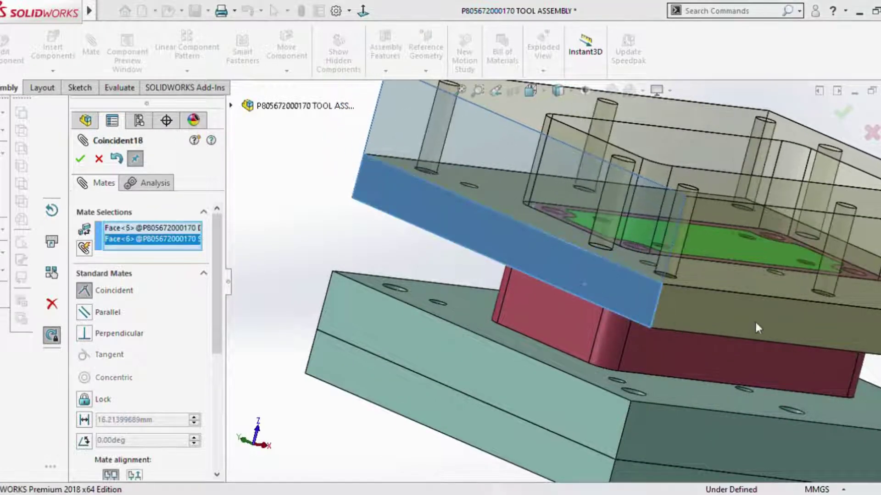
key(Return)
scroll(709, 290, up, 3)
middle_drag(709, 291, 665, 357)
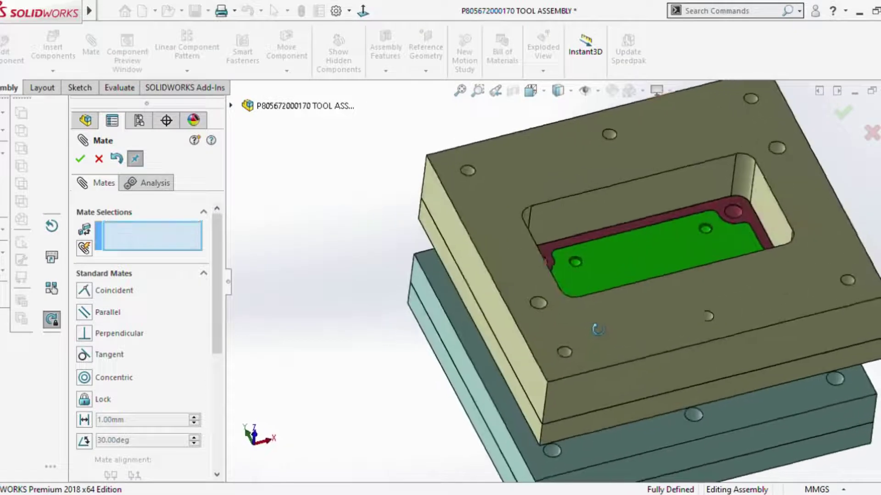
click(81, 159)
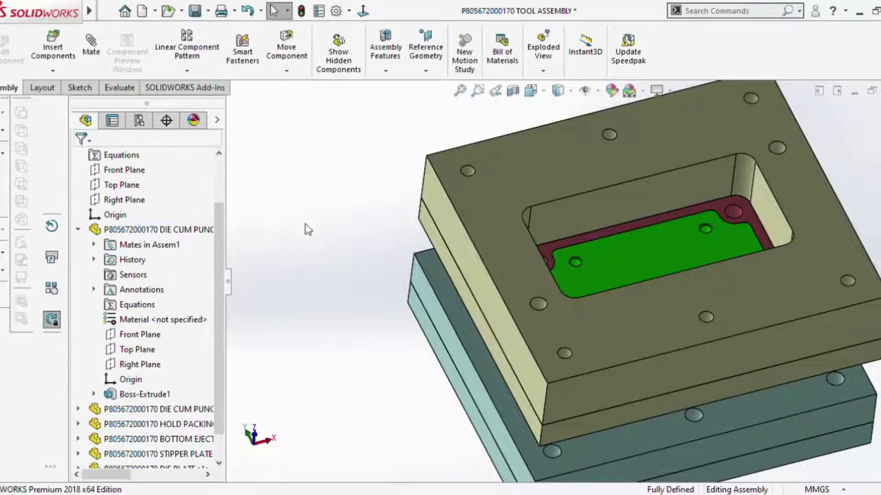
scroll(648, 346, up, 2)
scroll(647, 345, down, 2)
mouse_move(648, 345)
middle_down()
mouse_move(651, 308)
mouse_move(620, 295)
middle_up()
scroll(602, 308, up, 2)
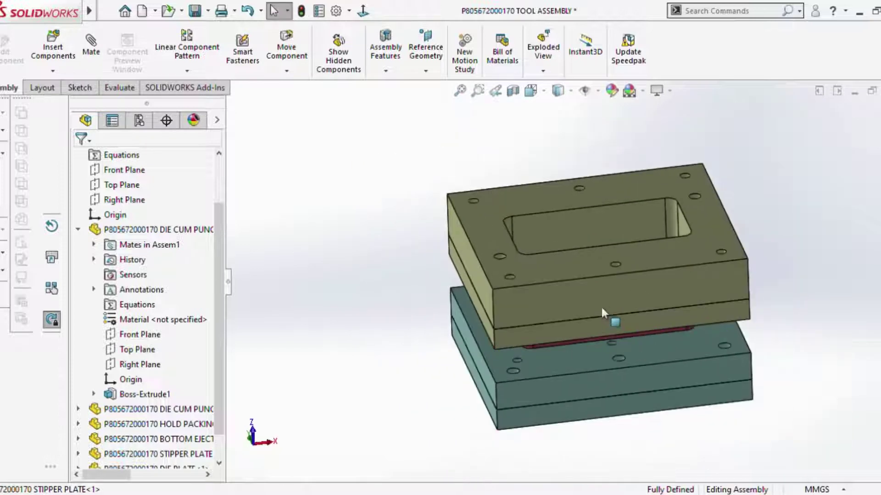
mouse_move(659, 359)
middle_down()
mouse_move(635, 327)
mouse_move(622, 330)
mouse_move(572, 291)
middle_up()
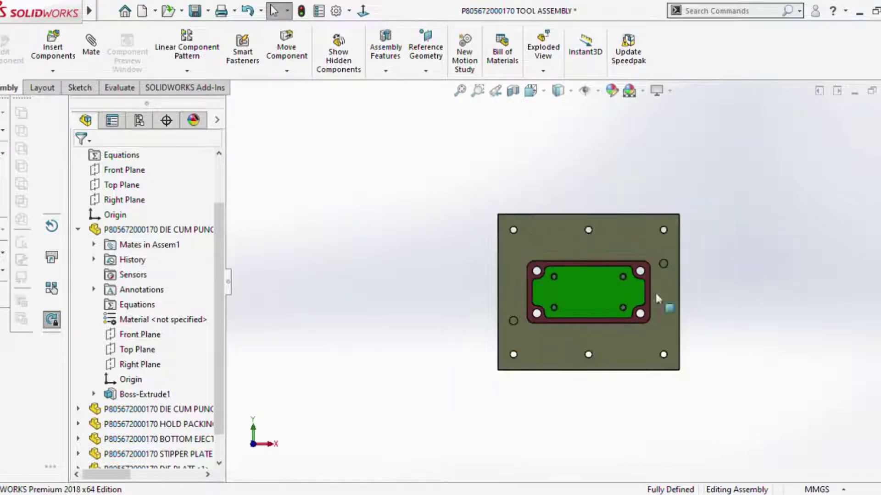
click(301, 11)
mouse_move(638, 348)
middle_down()
mouse_move(570, 224)
mouse_move(534, 230)
middle_up()
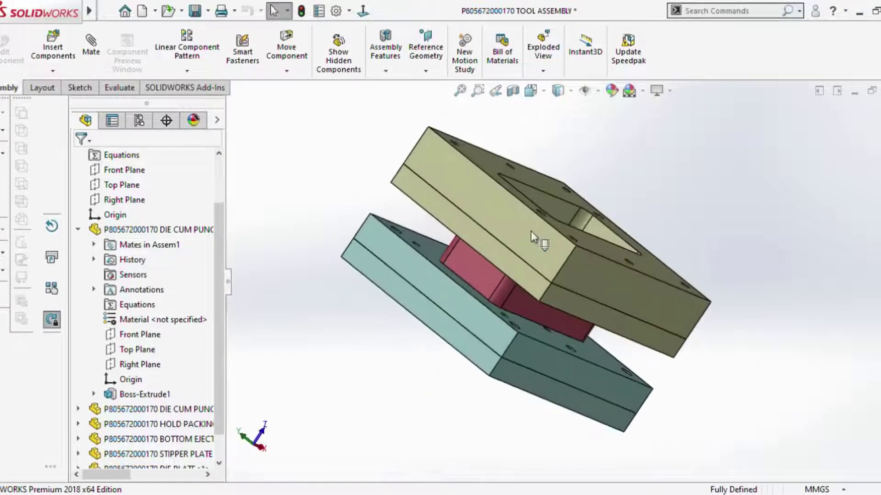
scroll(608, 386, down, 3)
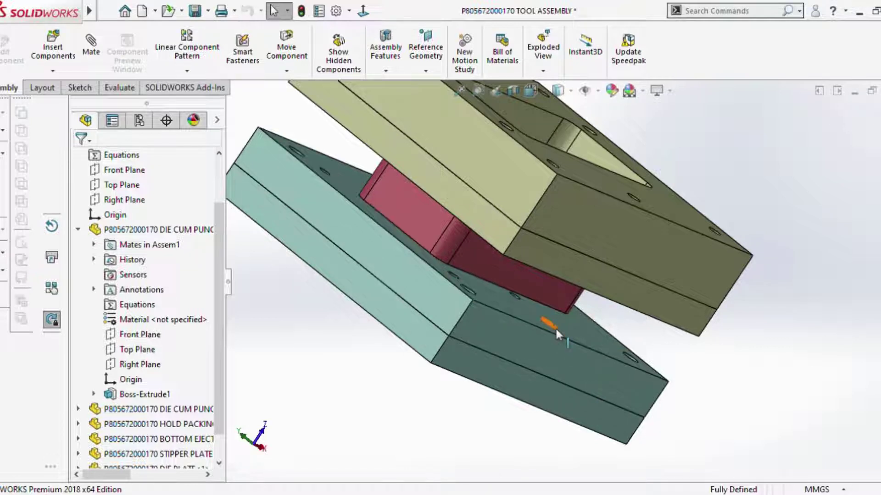
scroll(454, 325, up, 5)
mouse_move(454, 326)
middle_down()
mouse_move(492, 185)
mouse_move(493, 224)
middle_up()
scroll(485, 217, down, 2)
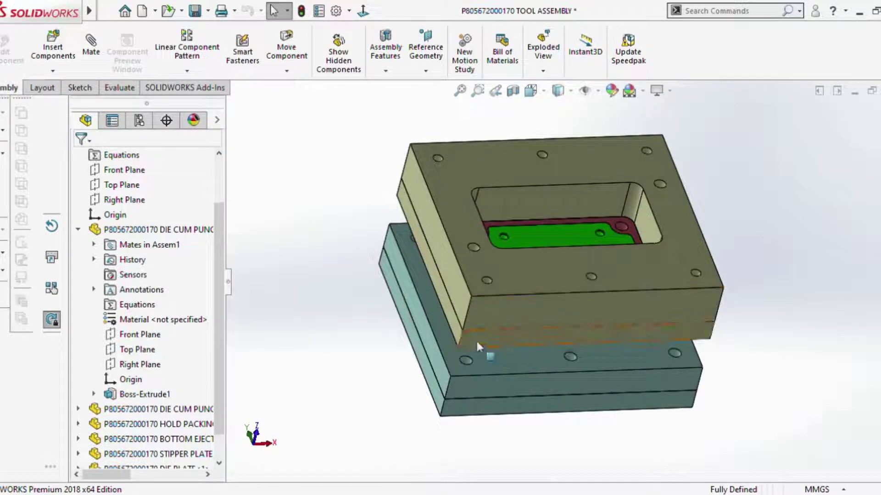
middle_drag(476, 345, 465, 356)
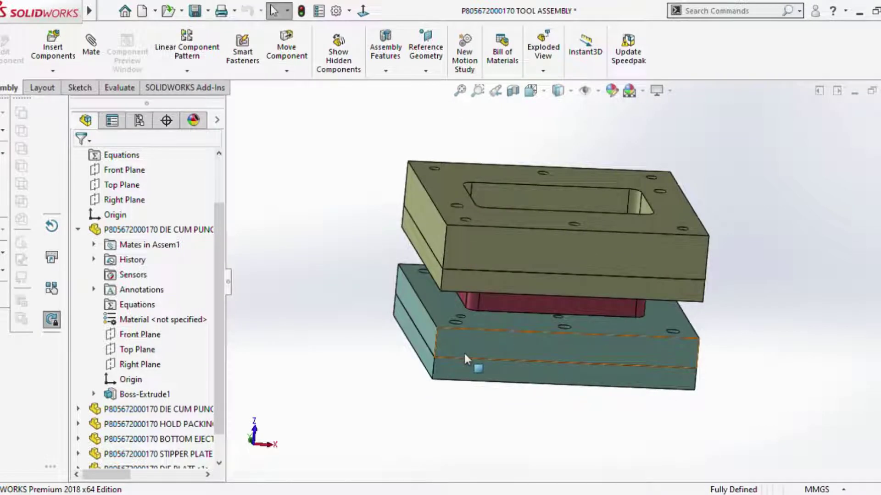
click(464, 351)
click(408, 376)
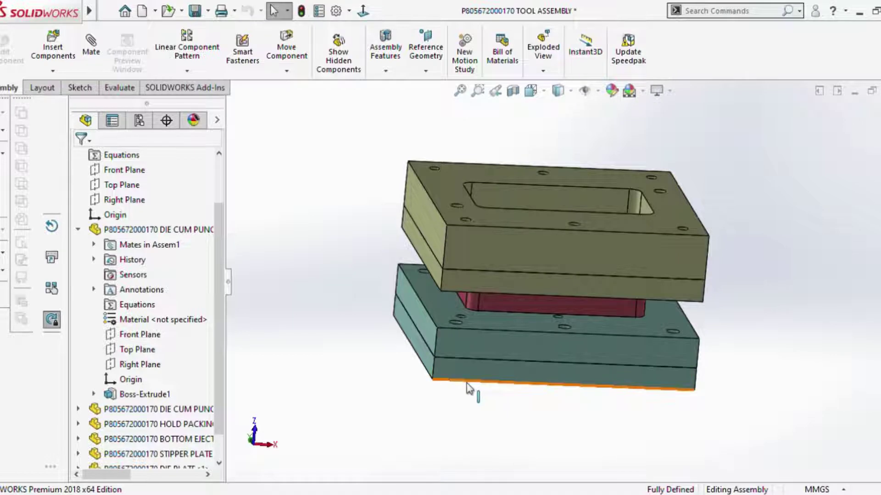
scroll(467, 355, up, 1)
mouse_move(468, 358)
middle_down()
mouse_move(554, 313)
mouse_move(568, 353)
mouse_move(532, 265)
mouse_move(624, 197)
middle_up()
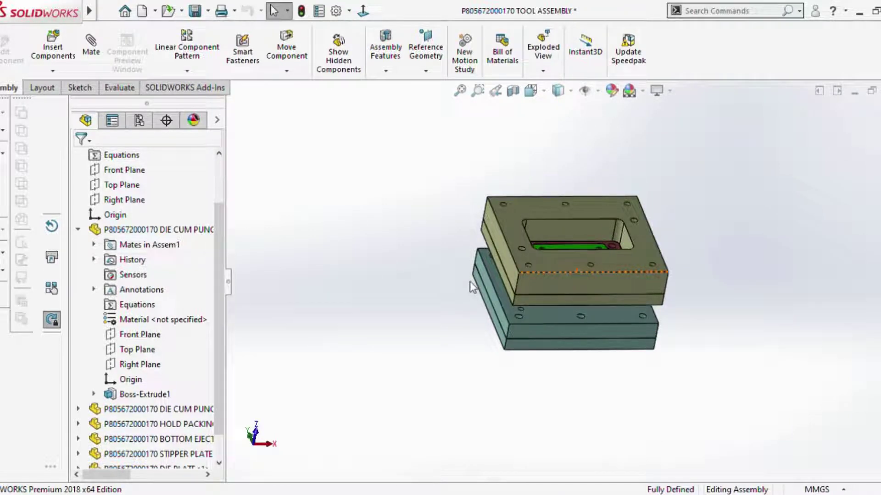
middle_drag(554, 238, 574, 288)
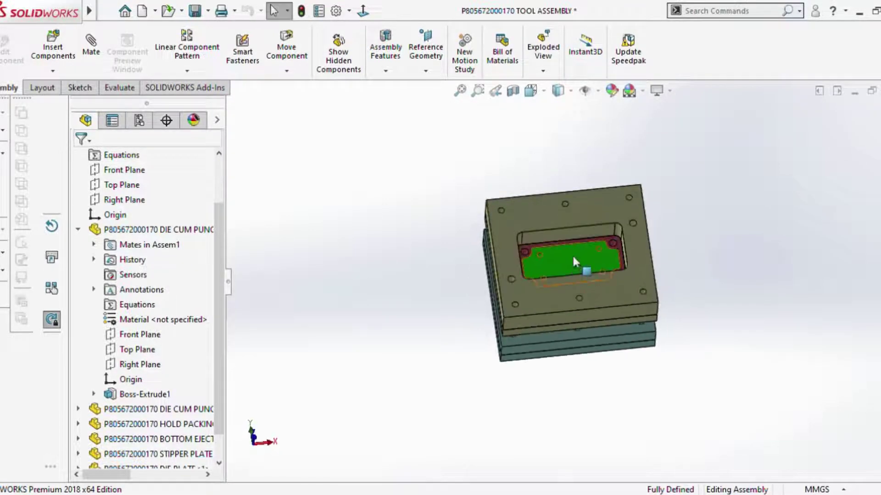
scroll(574, 267, down, 3)
click(550, 257)
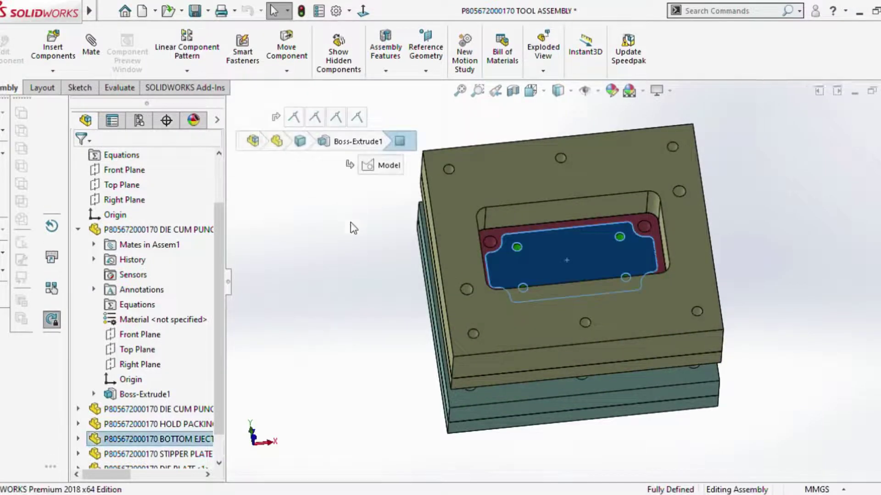
click(350, 222)
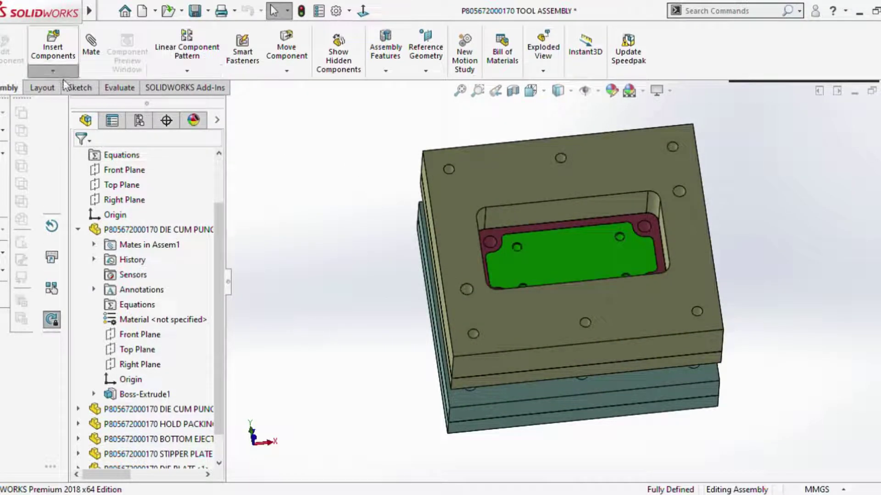
Insert the PUNCH PLATE above the die plate and open it as a separate part.
click(52, 48)
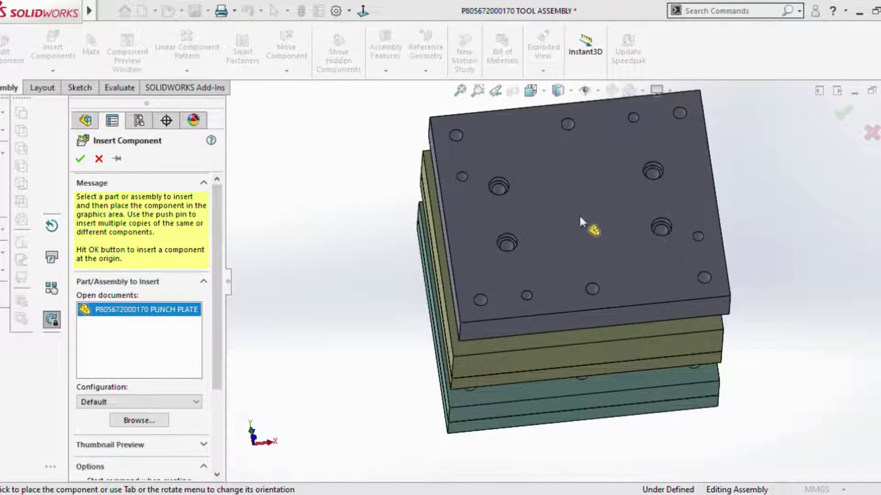
click(579, 214)
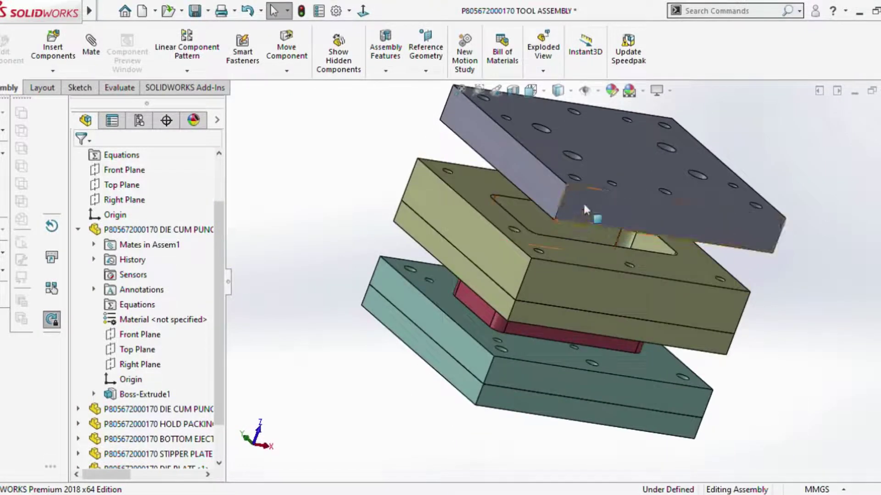
click(582, 203)
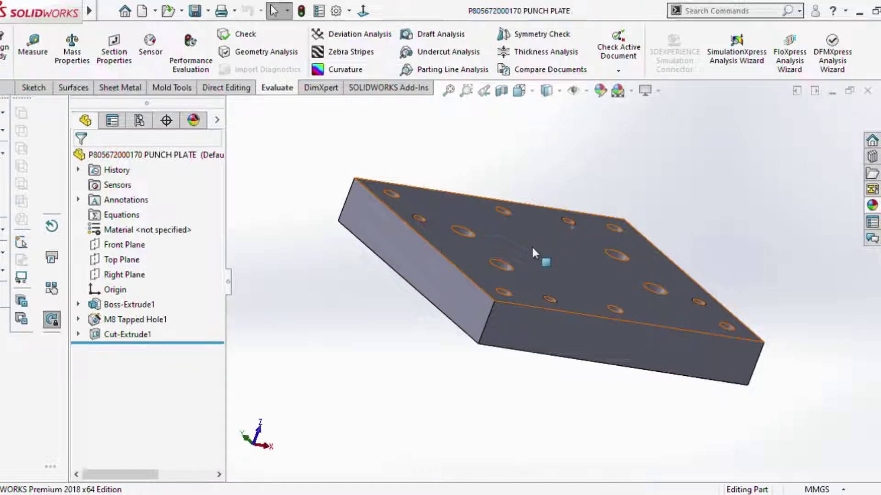
Apply an olive appearance to the punch plate, save it, and return to the assembly.
click(532, 246)
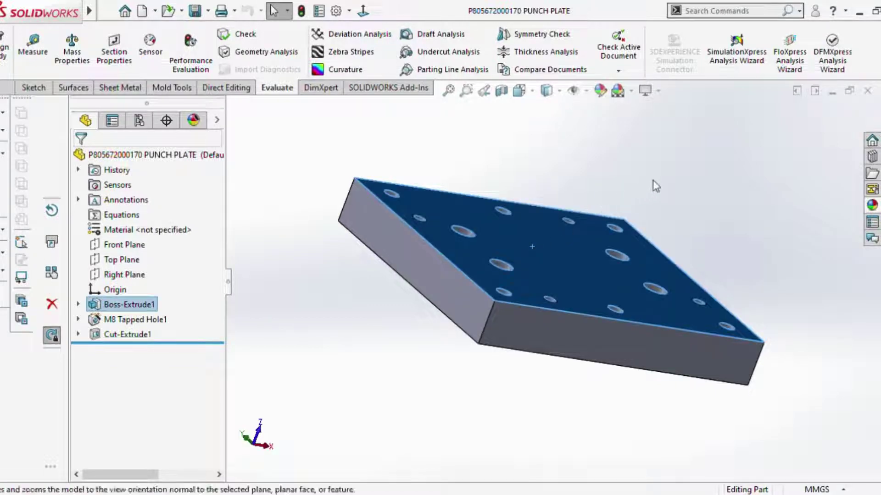
click(753, 169)
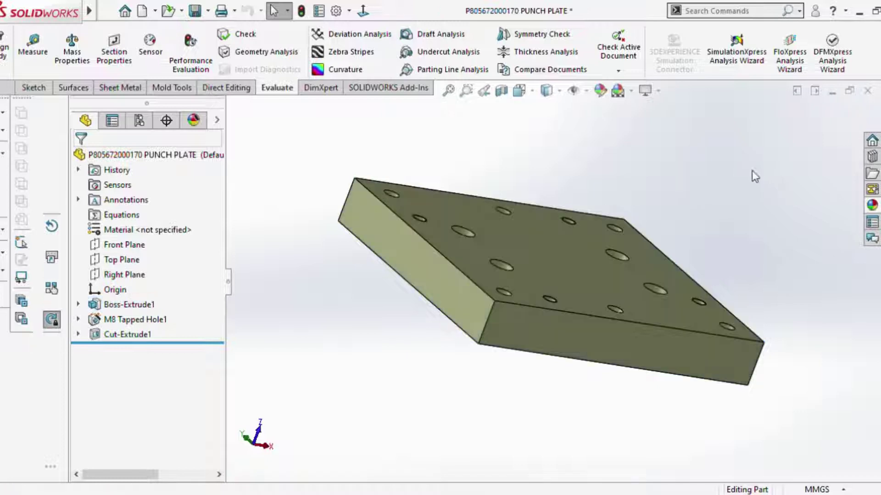
click(527, 254)
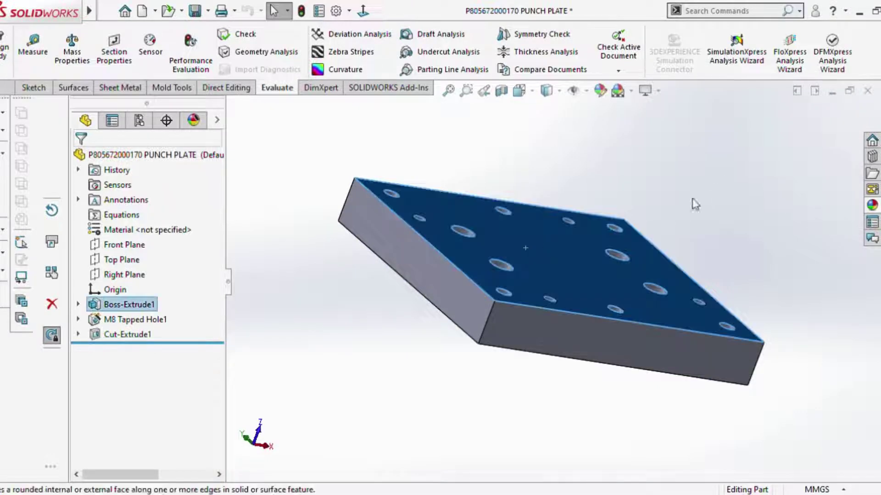
click(746, 167)
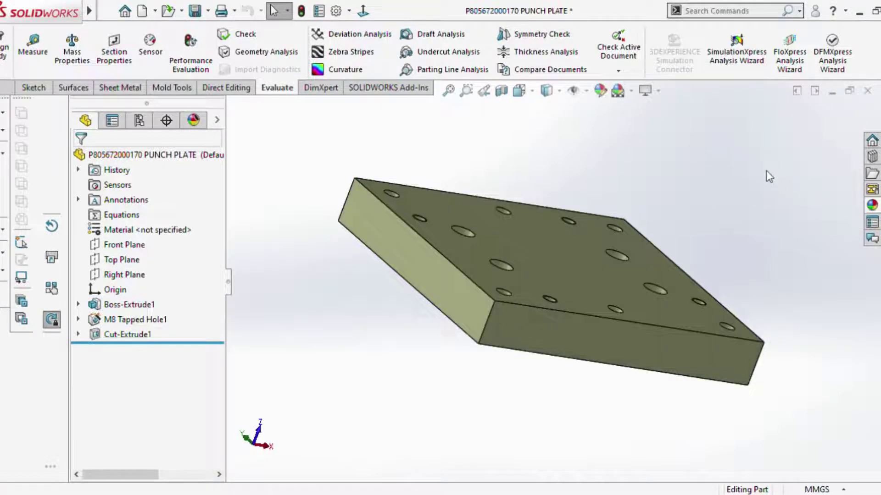
middle_drag(739, 207, 734, 321)
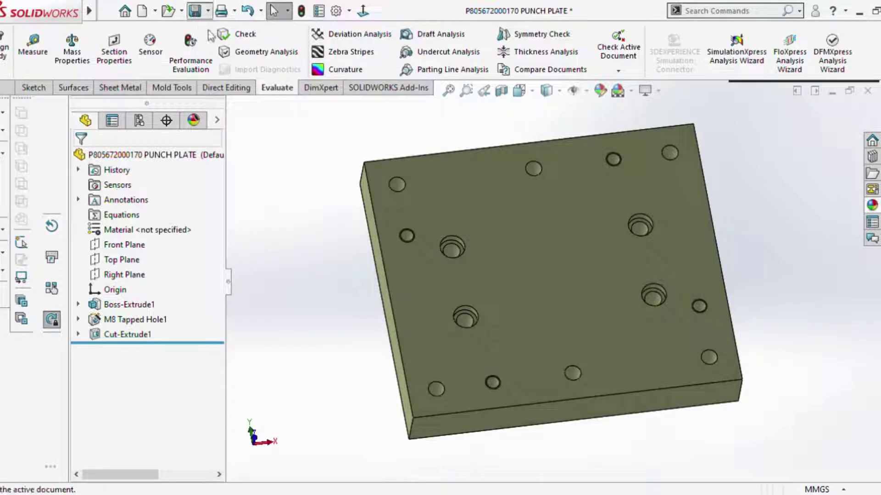
click(195, 11)
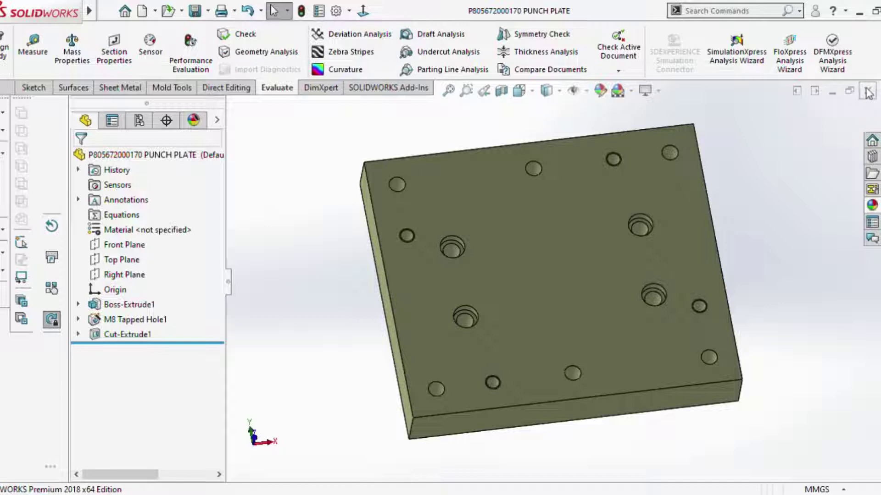
click(868, 92)
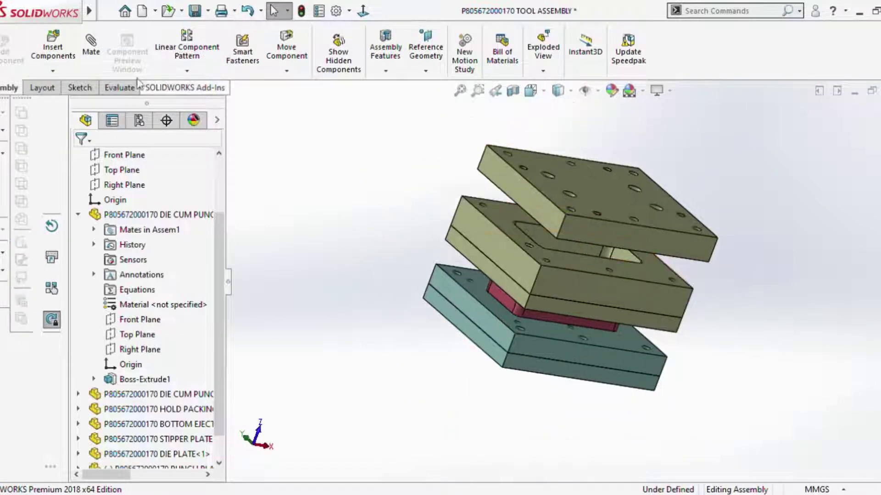
Mate the punch plate's bottom face coincident with the die plate's top face.
click(91, 51)
scroll(523, 252, down, 3)
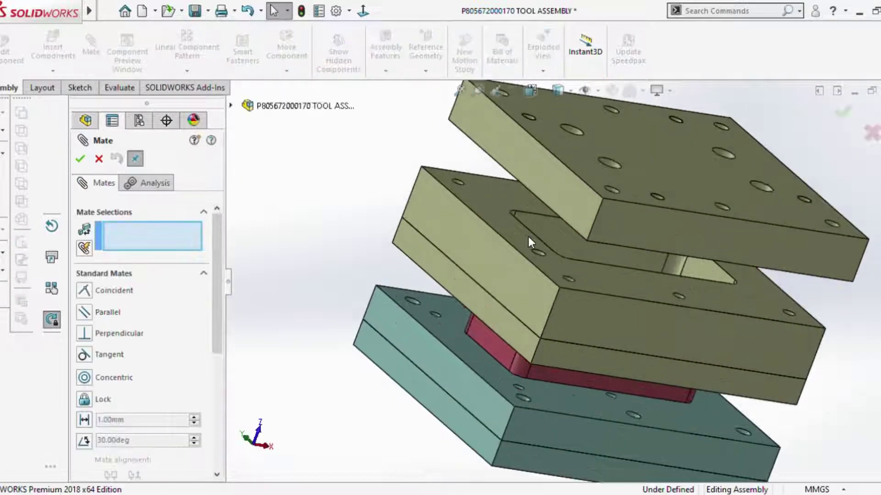
click(490, 205)
middle_drag(509, 222, 545, 173)
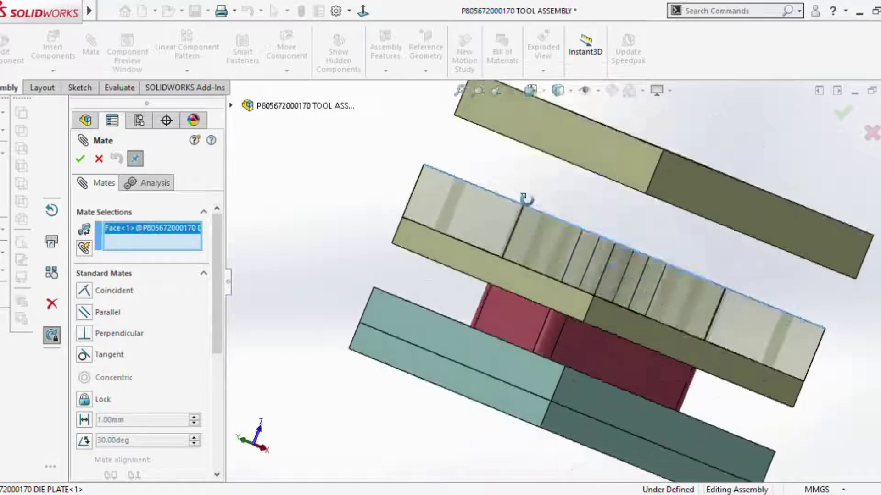
click(633, 187)
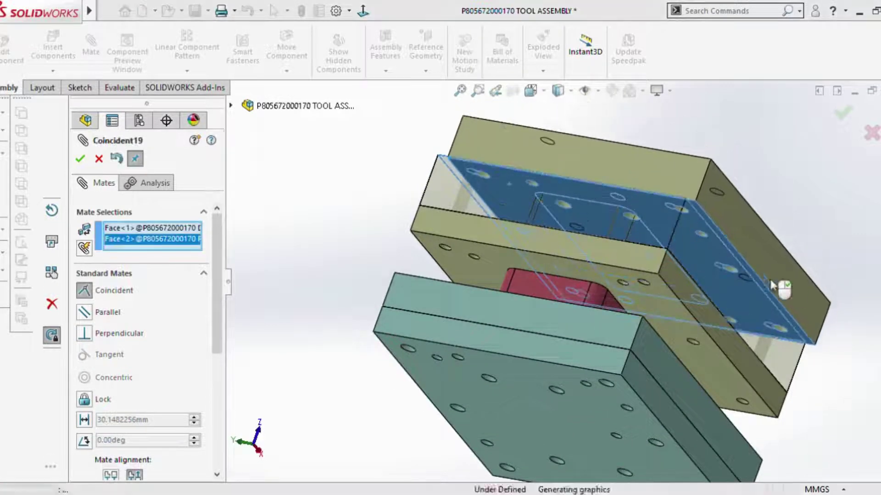
key(Return)
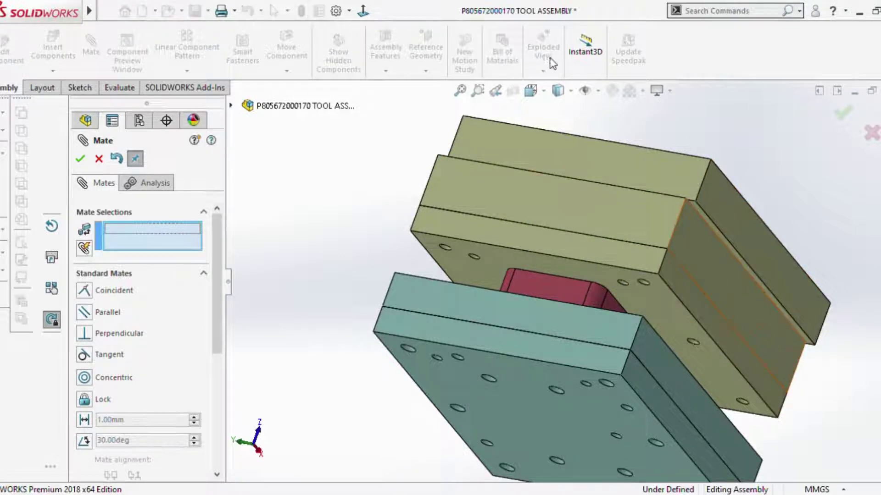
Align a punch plate side face with the matching die plate side face.
middle_drag(527, 148, 644, 275)
click(672, 277)
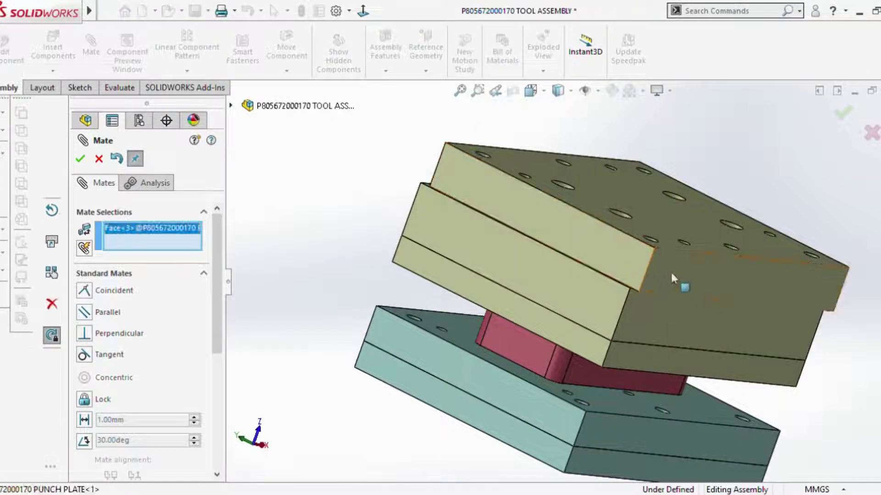
click(660, 334)
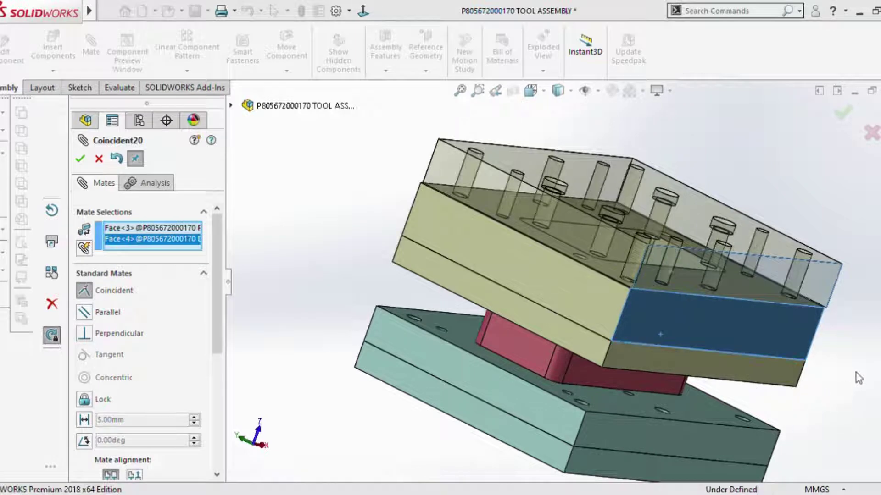
key(Return)
Make two more plate faces coincident to fully define the tool assembly, then close Mate.
scroll(500, 302, down, 2)
scroll(558, 285, down, 4)
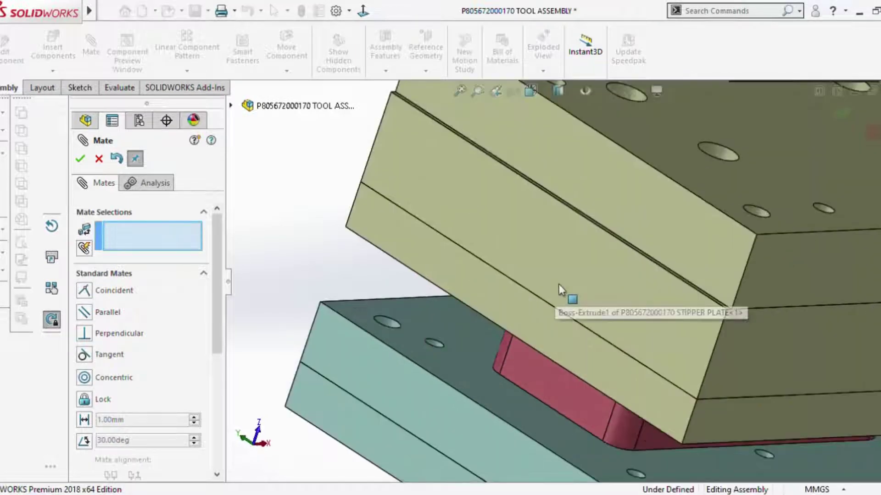
click(559, 284)
click(655, 224)
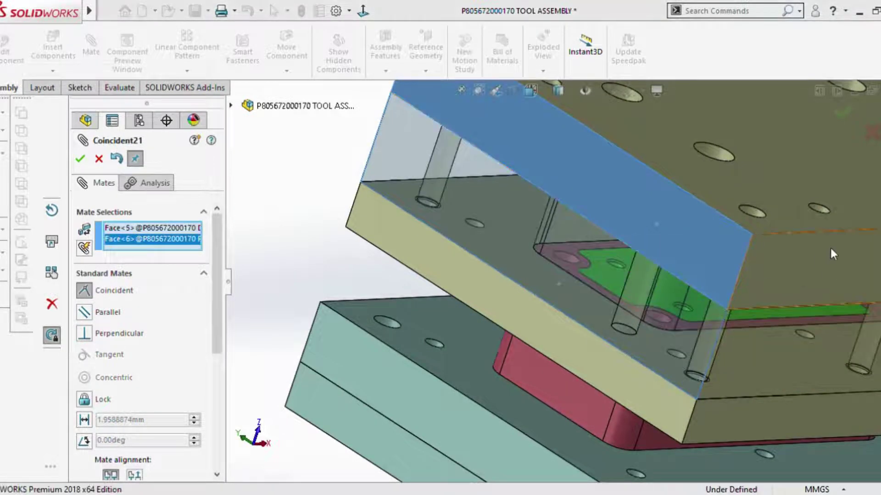
key(Return)
scroll(733, 270, up, 3)
scroll(642, 275, up, 3)
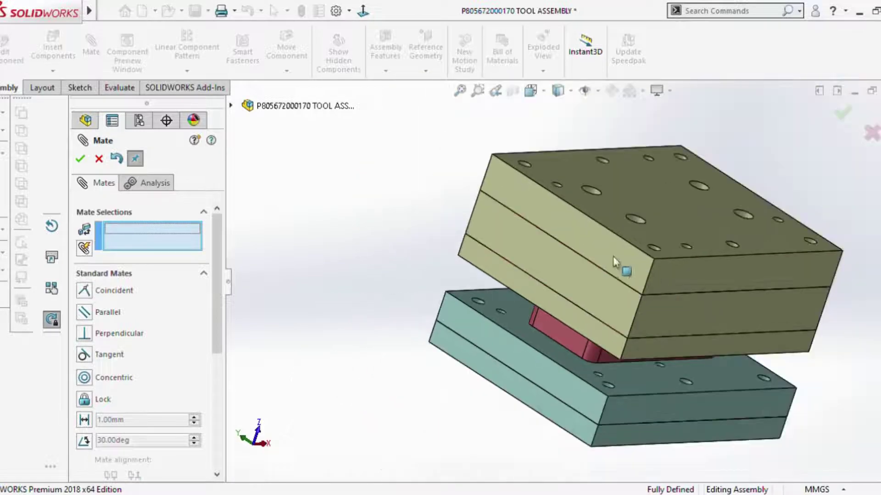
click(82, 159)
mouse_move(576, 257)
middle_down()
mouse_move(532, 383)
mouse_move(646, 270)
middle_up()
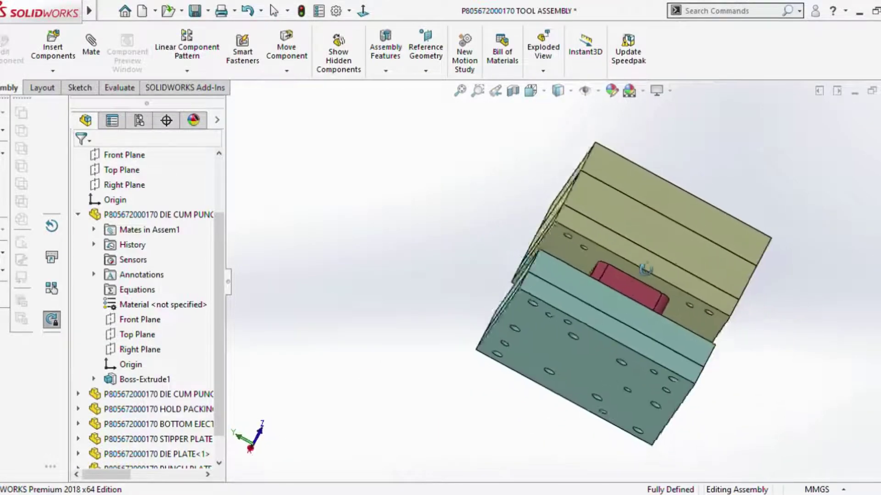
middle_drag(646, 271, 637, 256)
scroll(528, 233, down, 3)
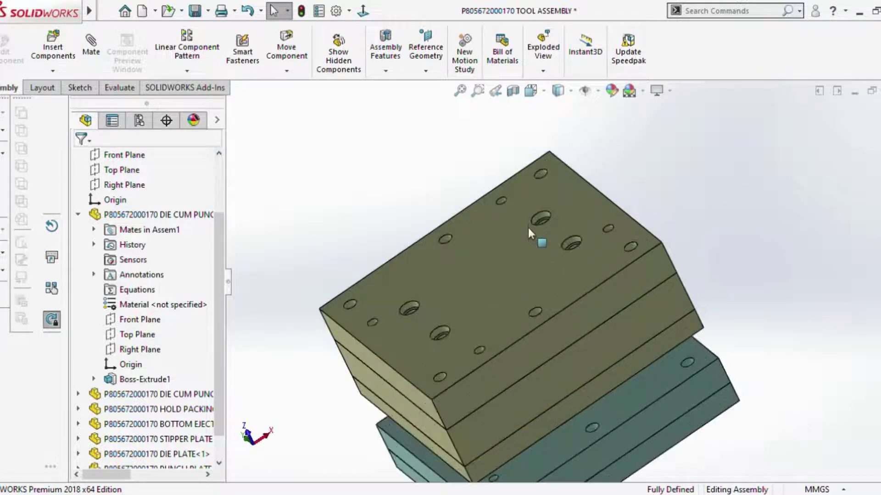
key(z)
key(z)
key(z)
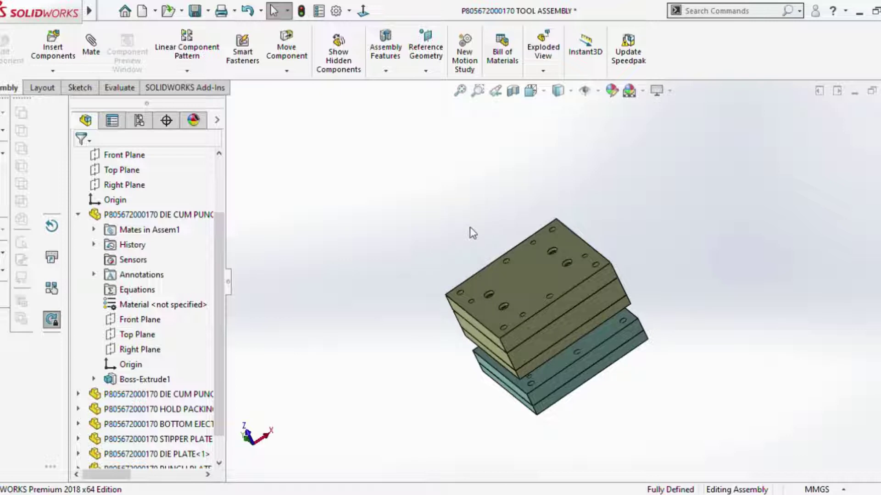
middle_drag(470, 227, 509, 288)
scroll(510, 294, down, 3)
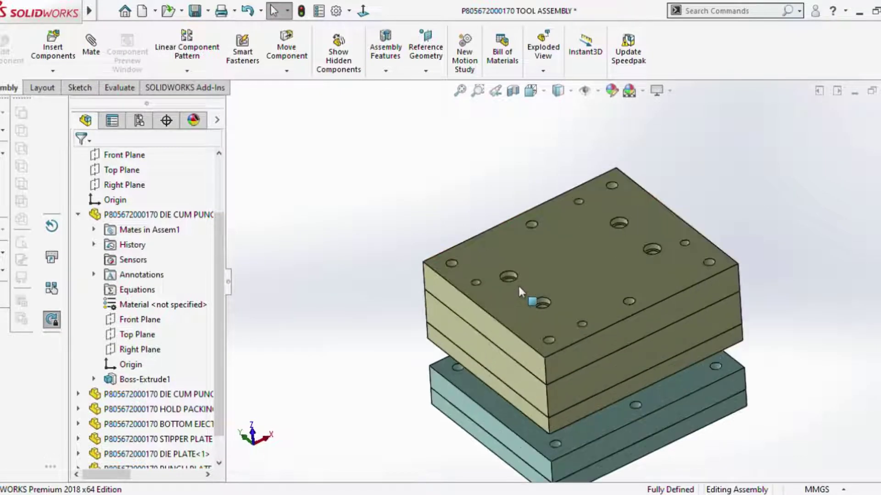
middle_drag(526, 267, 479, 231)
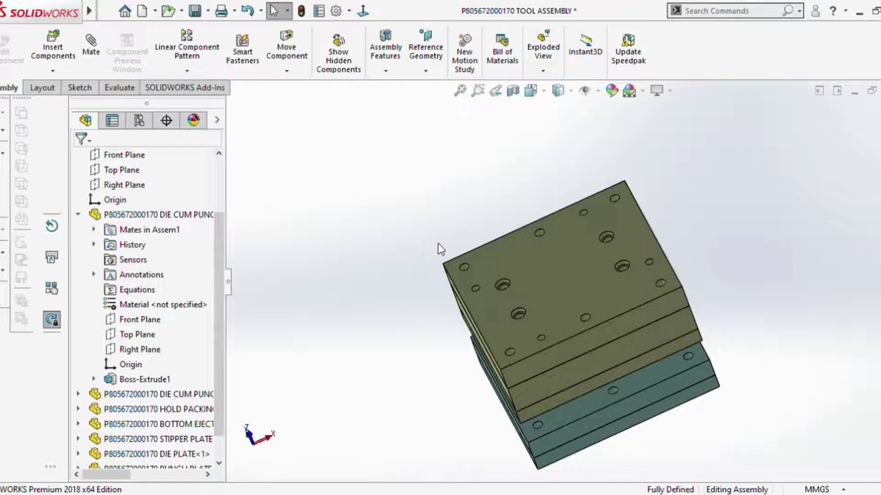
middle_drag(438, 238, 461, 227)
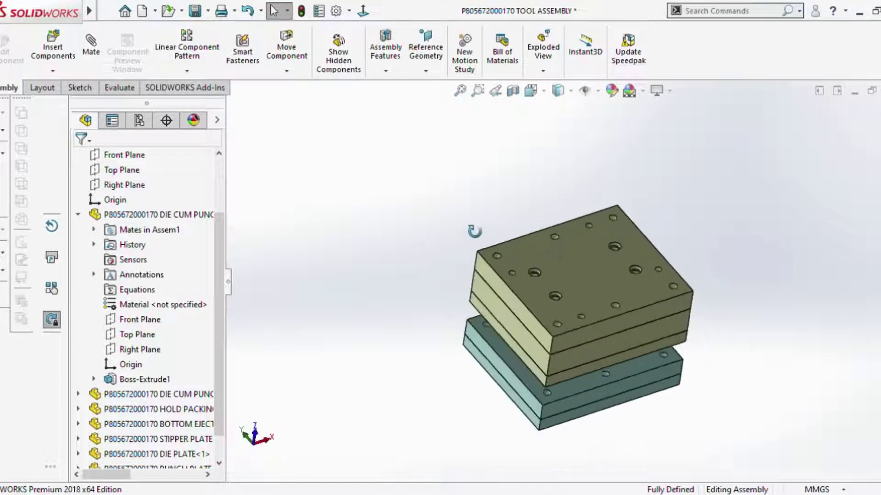
drag(217, 276, 232, 181)
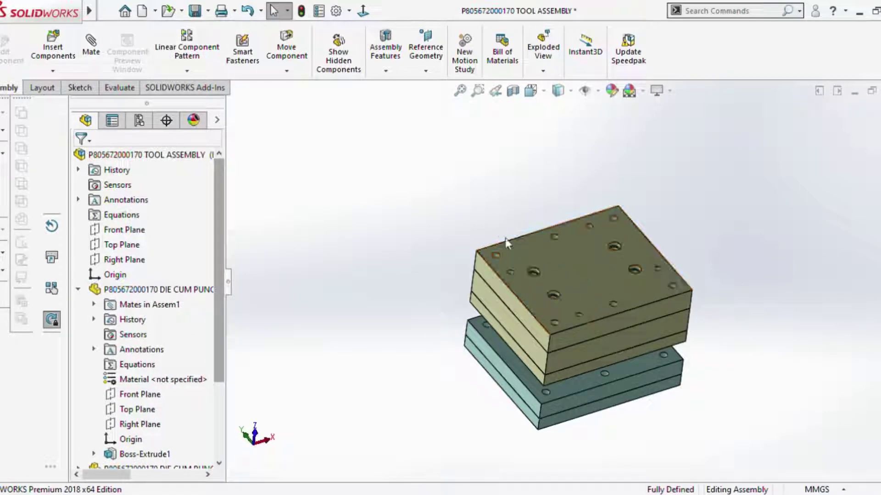
scroll(569, 287, down, 2)
scroll(558, 255, down, 3)
middle_drag(558, 255, 556, 317)
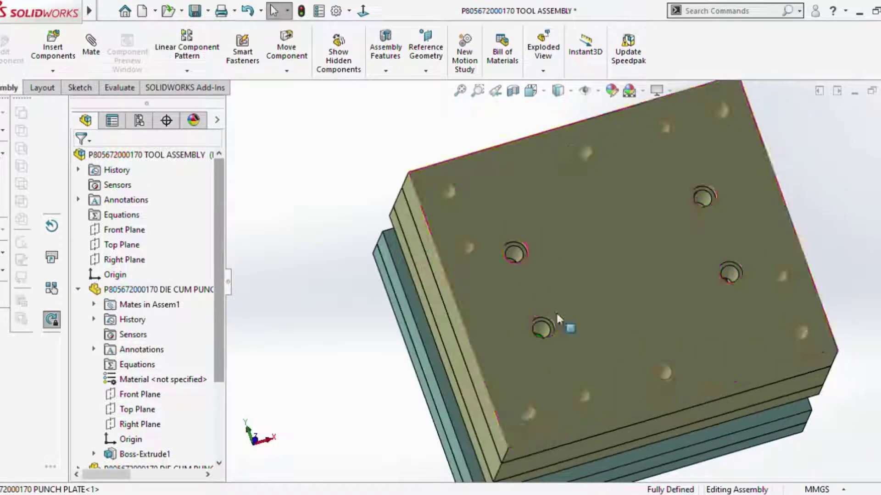
scroll(523, 254, down, 3)
scroll(556, 261, down, 3)
scroll(555, 254, up, 3)
scroll(419, 235, up, 3)
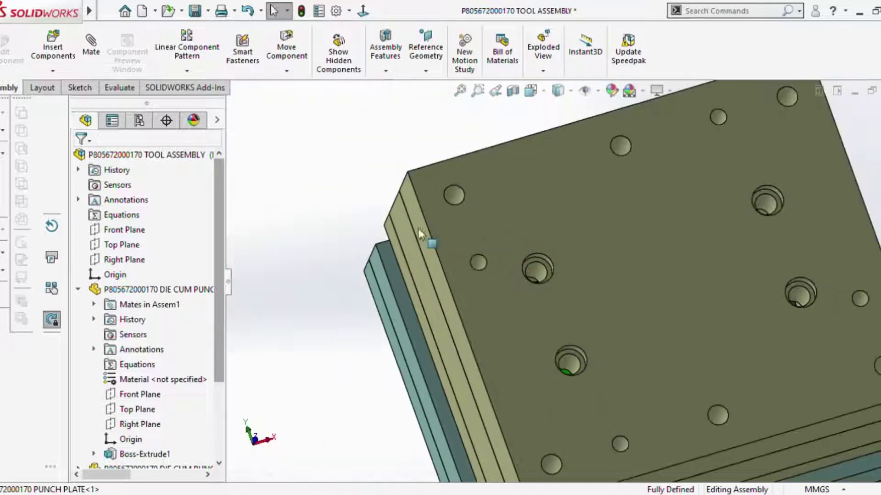
scroll(529, 290, up, 2)
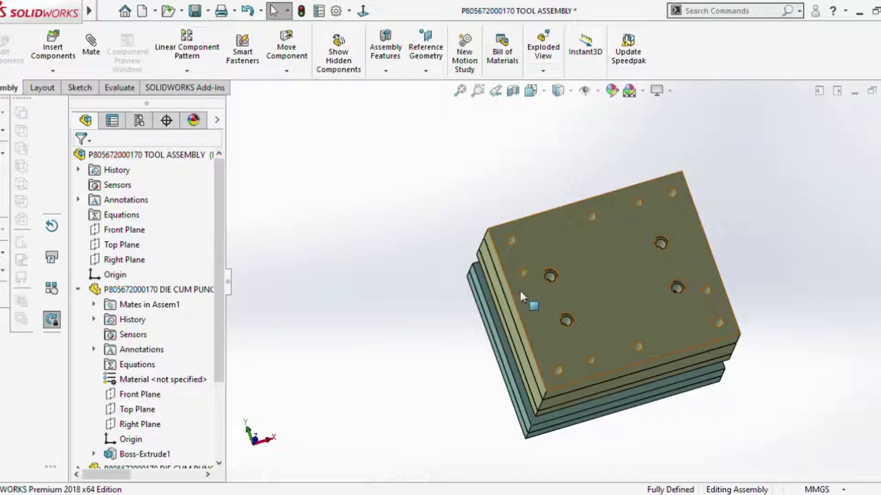
mouse_move(521, 298)
middle_down()
mouse_move(517, 251)
mouse_move(512, 257)
middle_up()
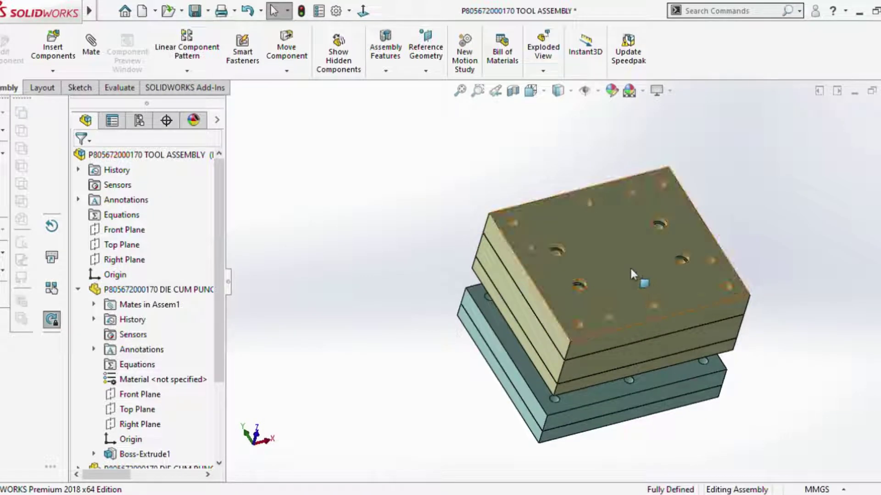
scroll(590, 235, down, 3)
mouse_move(585, 268)
middle_down()
mouse_move(567, 240)
mouse_move(516, 293)
middle_up()
scroll(586, 257, up, 2)
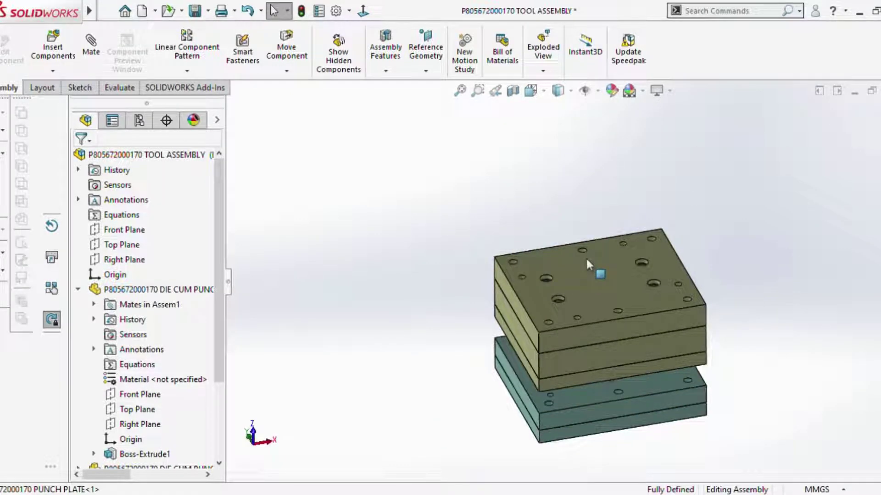
scroll(585, 256, down, 2)
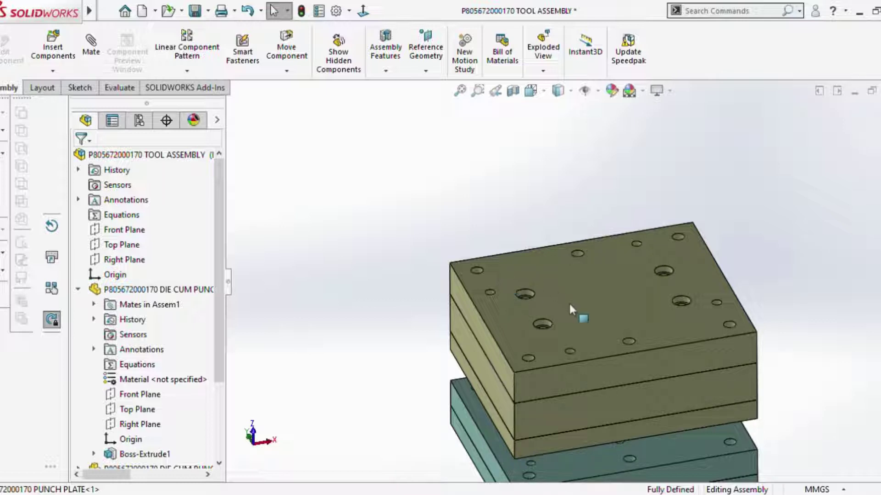
middle_drag(569, 306, 582, 240)
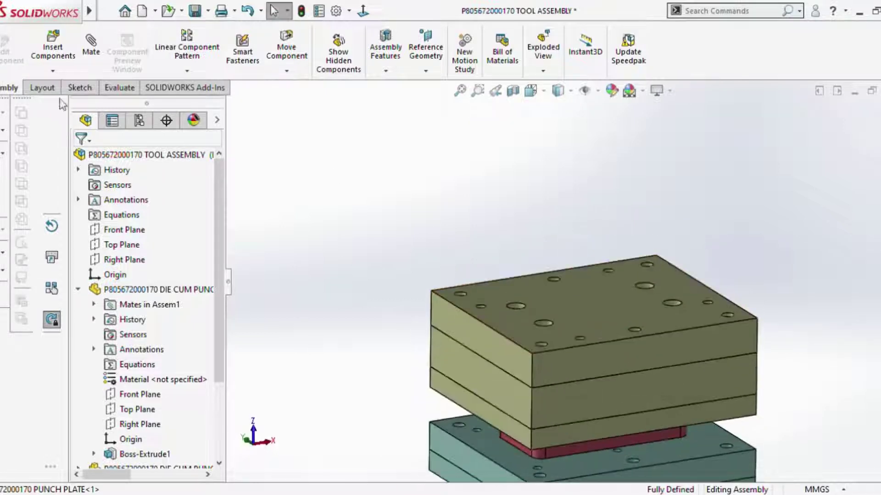
Measure the 130 mm gap between the punch plate and the hold packing plate.
click(119, 87)
click(337, 50)
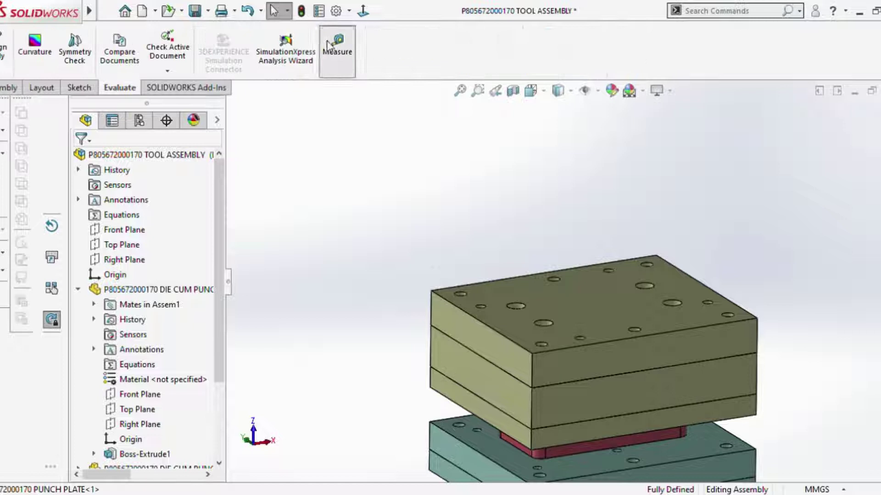
click(514, 288)
scroll(504, 296, up, 3)
middle_drag(475, 305, 587, 351)
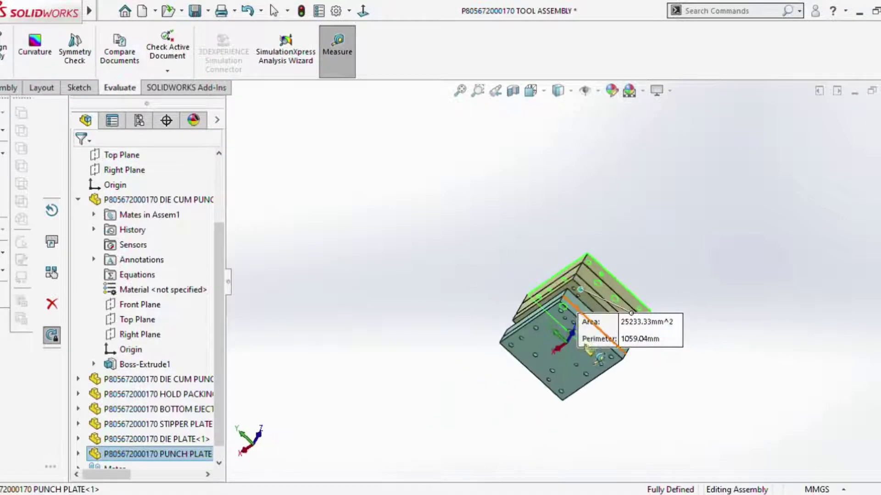
scroll(587, 351, down, 2)
click(570, 363)
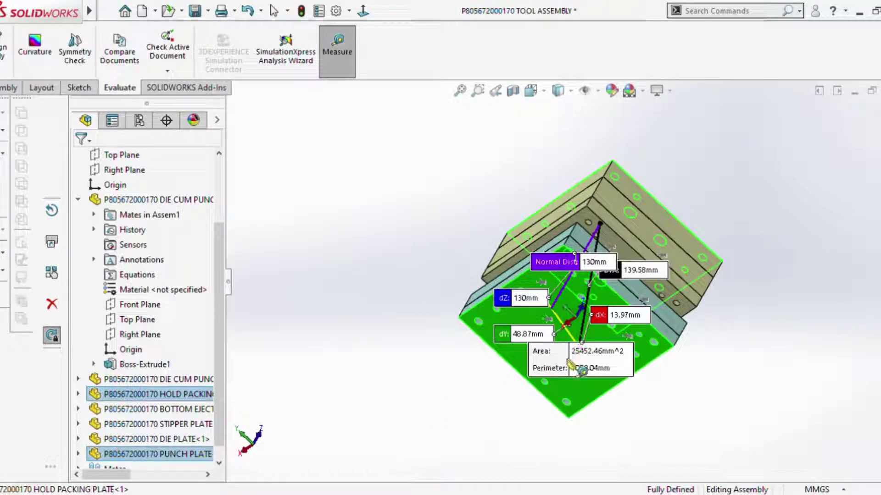
key(Escape)
Return to the Front view, then save and close the tool assembly.
middle_drag(651, 319, 522, 297)
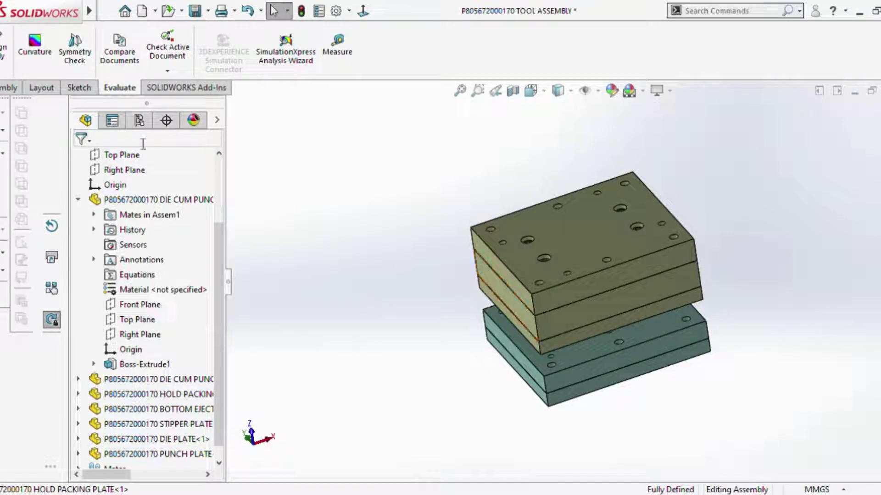
middle_drag(395, 200, 511, 193)
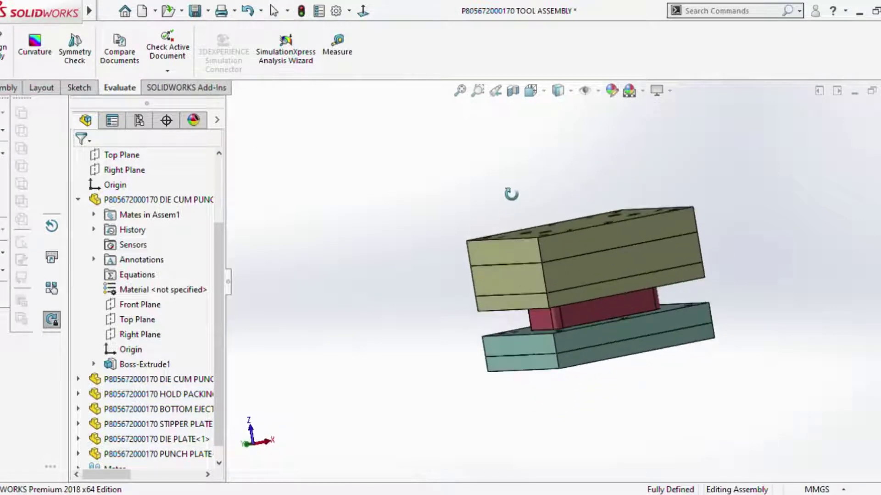
click(363, 10)
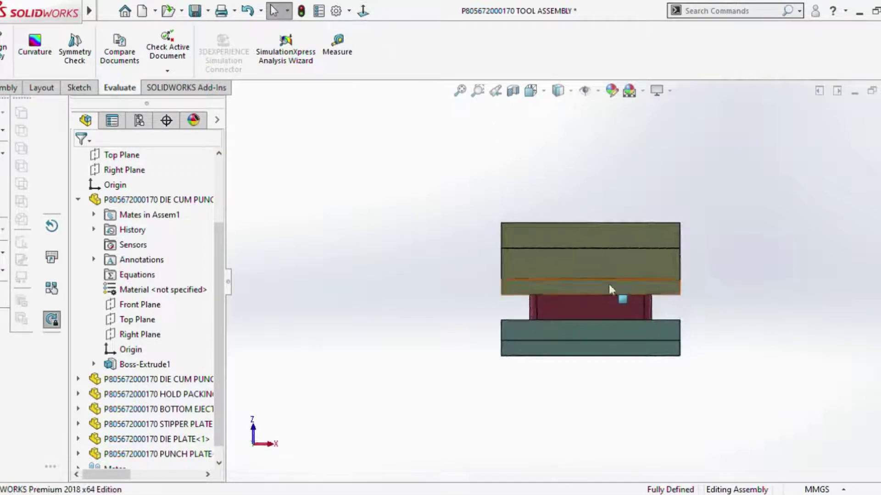
scroll(609, 289, up, 3)
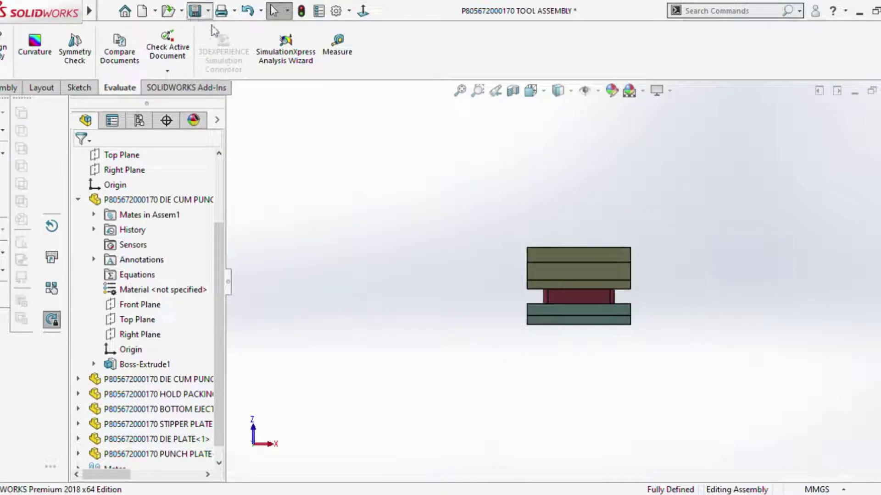
click(7, 88)
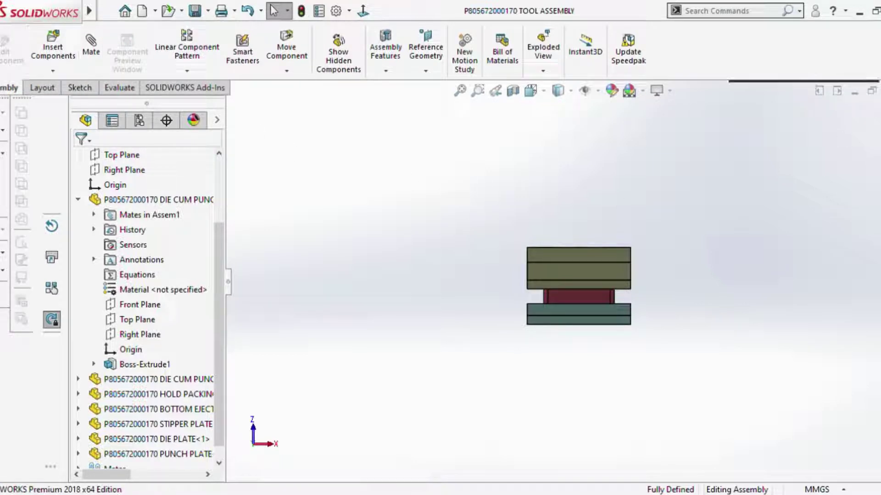
click(872, 91)
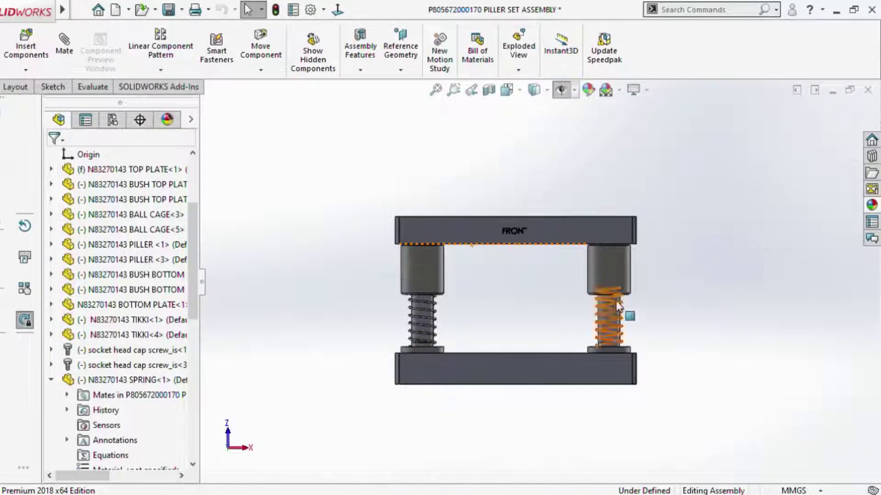
middle_drag(421, 202, 183, 151)
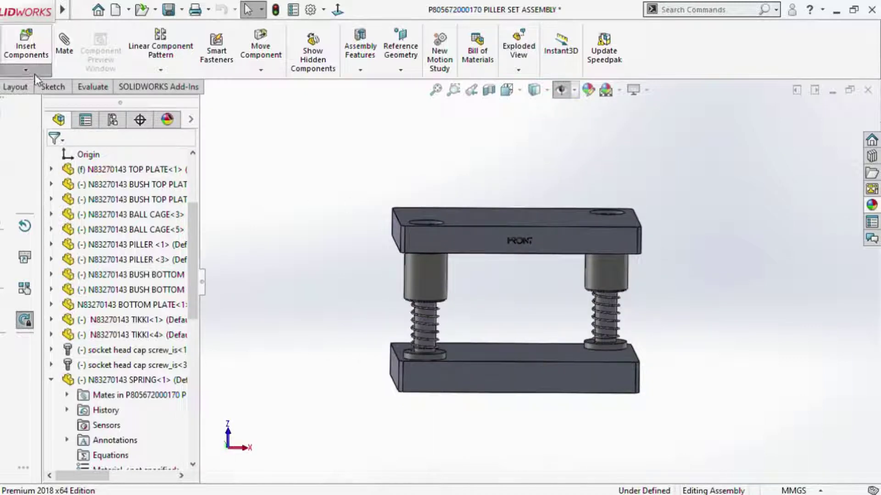
click(32, 50)
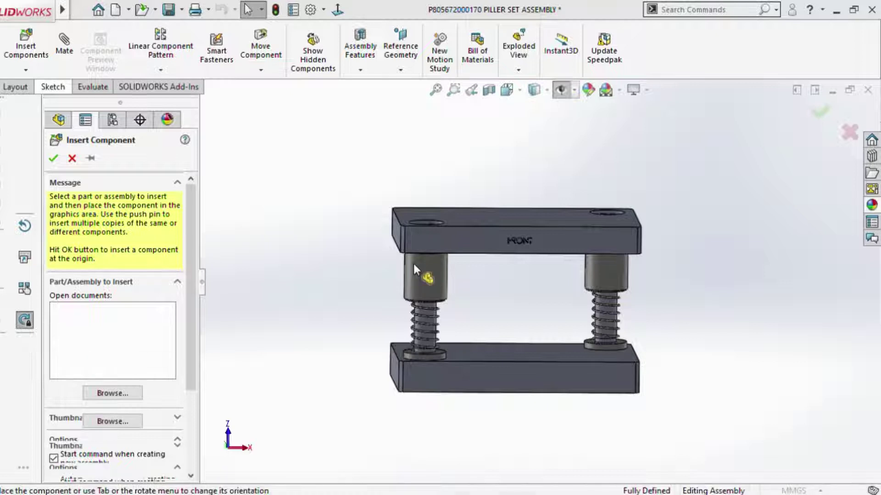
click(714, 306)
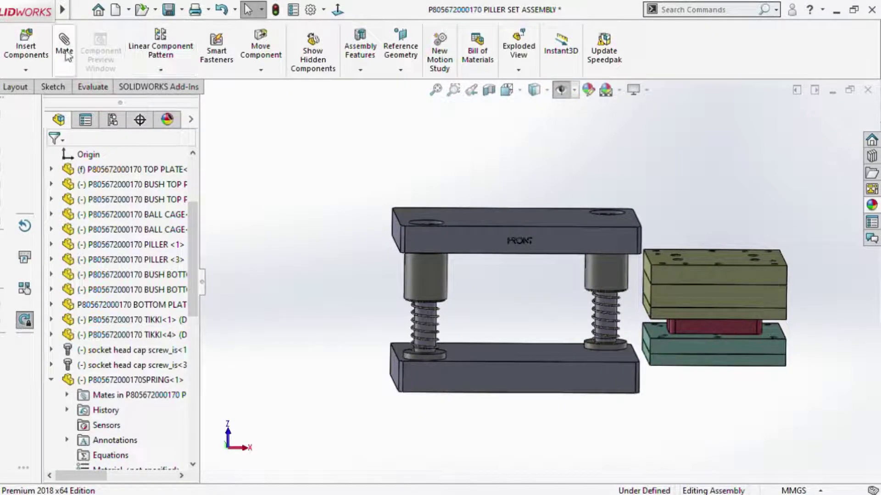
Mate the tool assembly's bottom face coincident with the bottom plate's top face.
click(67, 56)
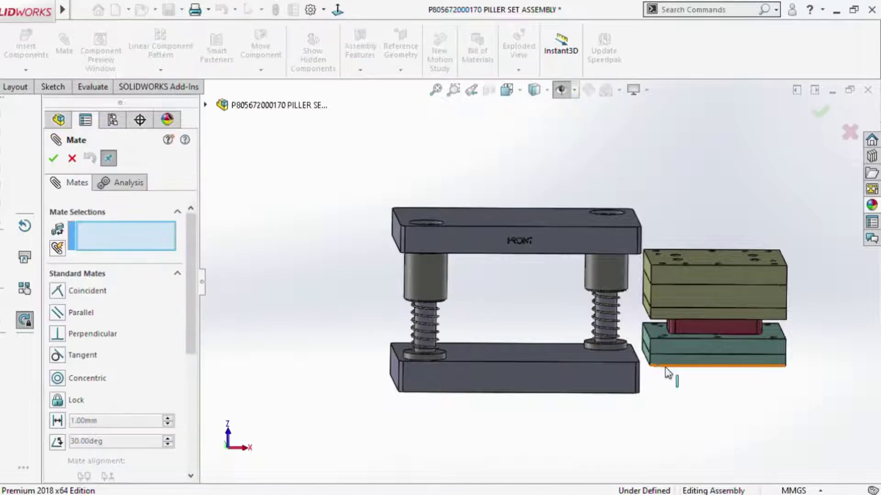
scroll(690, 375, down, 2)
mouse_move(690, 375)
middle_down()
mouse_move(697, 356)
mouse_move(469, 326)
middle_up()
click(697, 356)
click(469, 326)
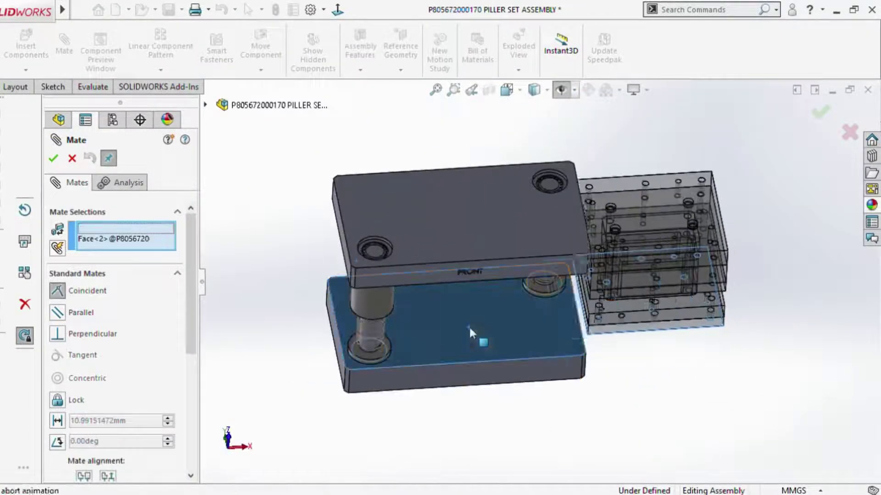
key(Return)
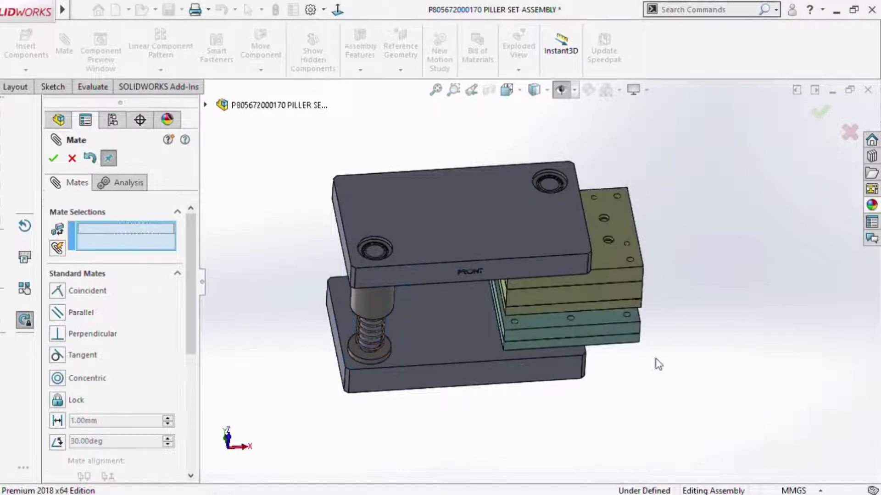
mouse_move(656, 358)
middle_down()
mouse_move(599, 323)
mouse_move(625, 337)
mouse_move(621, 295)
mouse_move(621, 311)
middle_up()
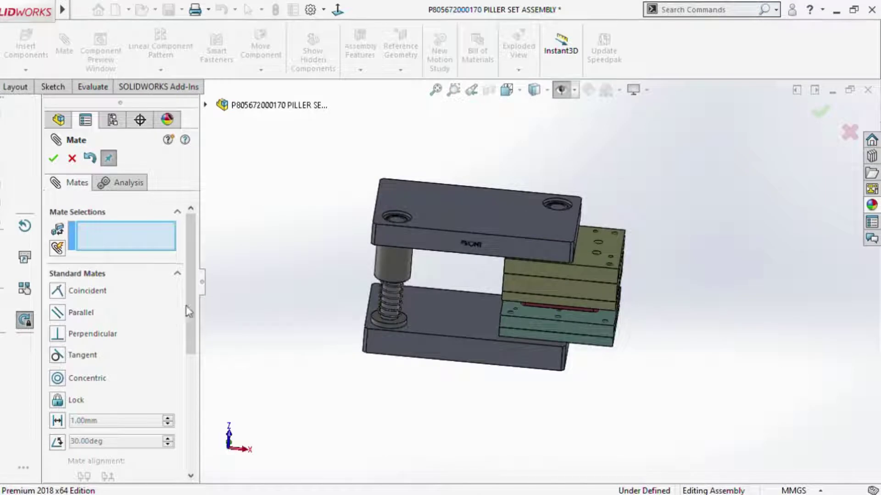
scroll(188, 312, down, 3)
scroll(189, 321, down, 3)
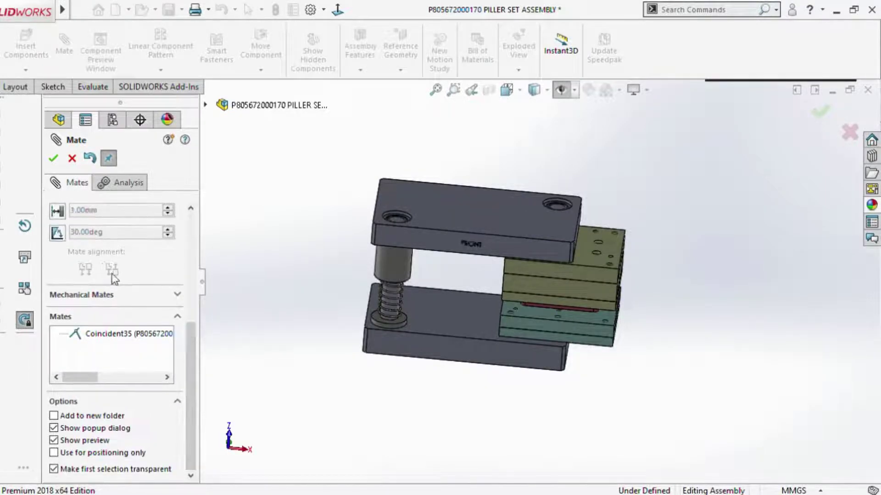
scroll(187, 301, up, 3)
scroll(185, 266, up, 3)
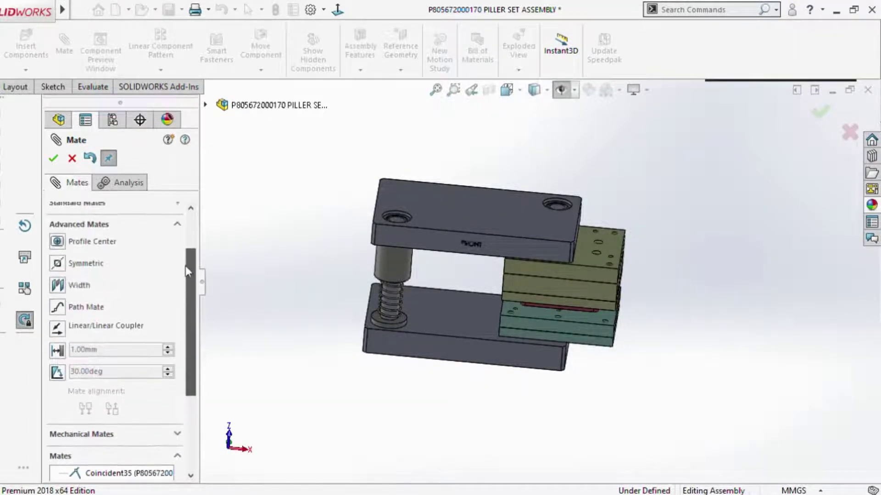
Begin a Width mate using two opposite lower die plate faces as width references.
click(56, 294)
scroll(562, 343, down, 3)
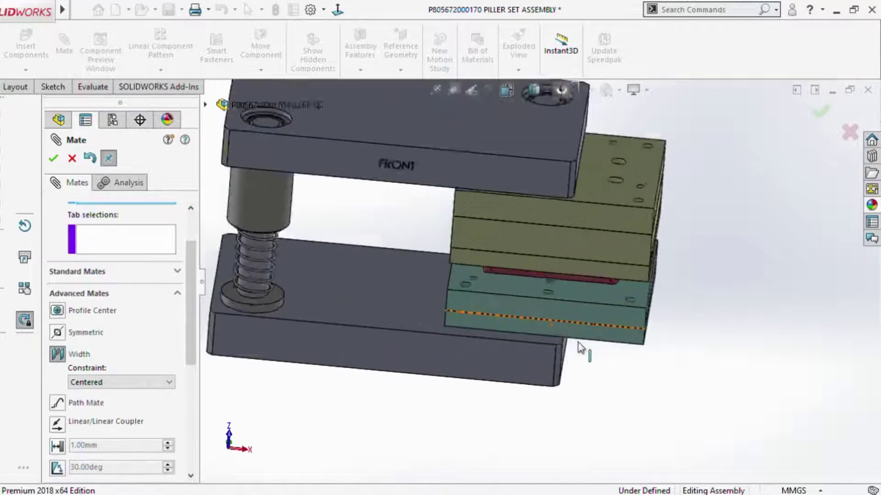
scroll(596, 344, down, 3)
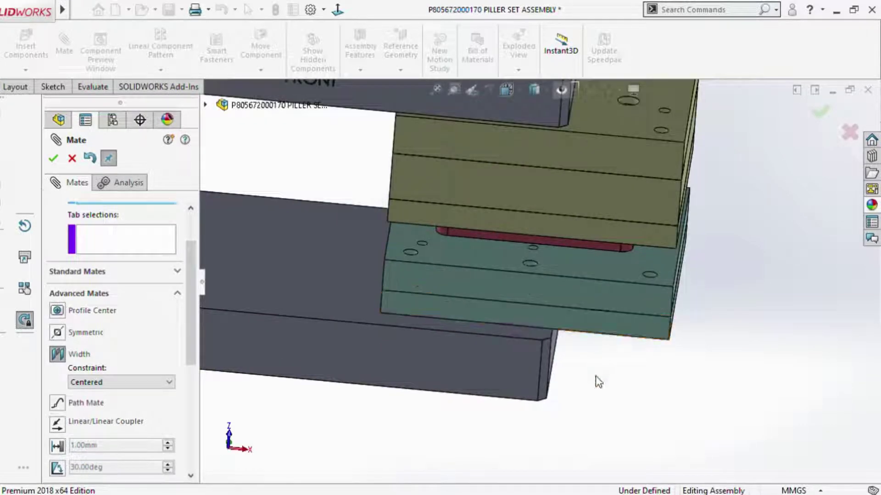
click(598, 325)
scroll(625, 364, up, 5)
mouse_move(641, 344)
middle_down()
mouse_move(573, 406)
mouse_move(494, 345)
middle_up()
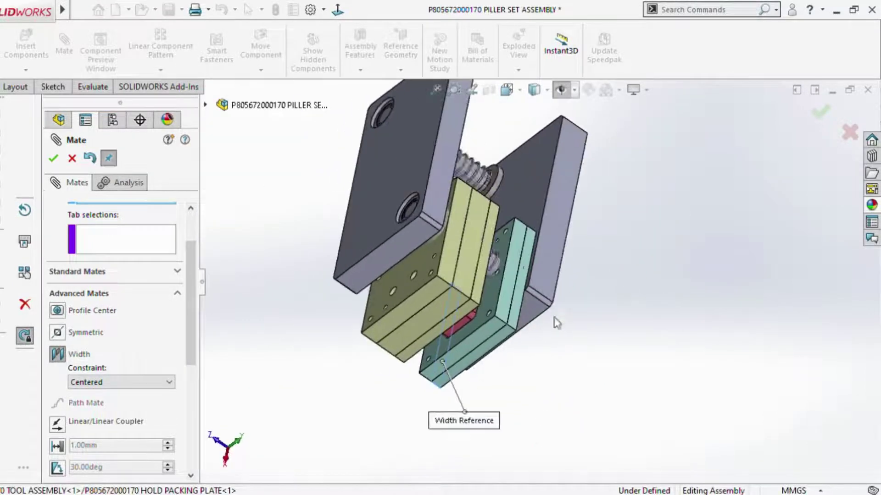
scroll(495, 345, down, 2)
click(499, 310)
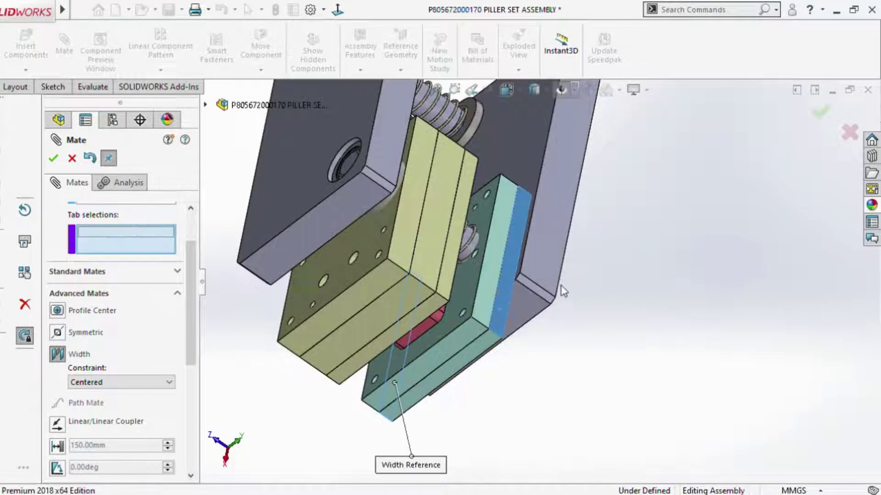
Use the bottom plate's front and back faces as tab references, centring the tool front-to-back.
click(542, 250)
middle_drag(558, 315, 522, 341)
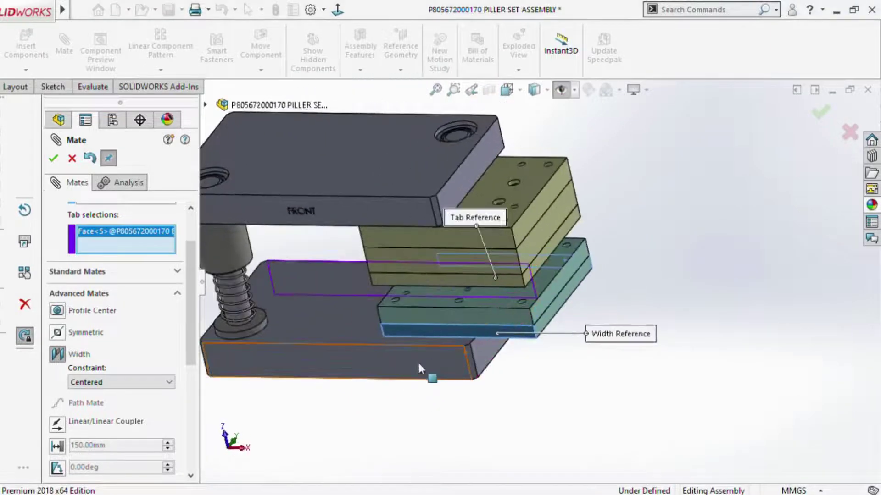
click(433, 375)
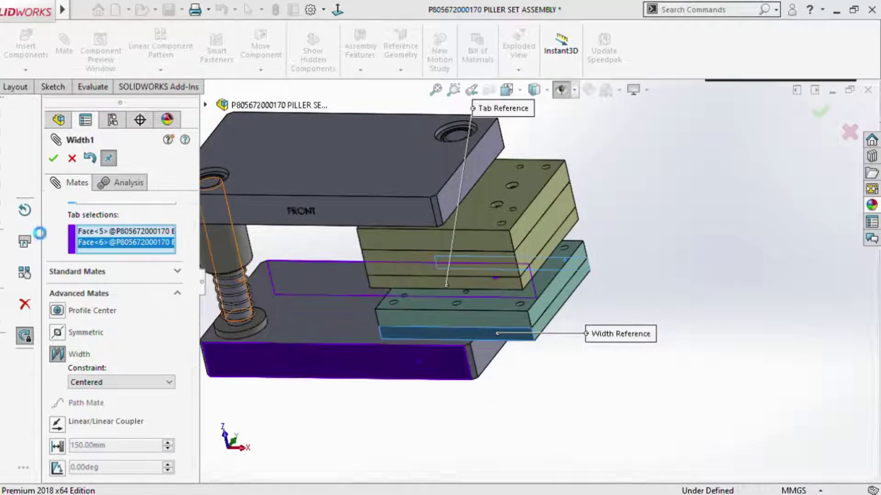
click(53, 158)
middle_drag(436, 347, 527, 338)
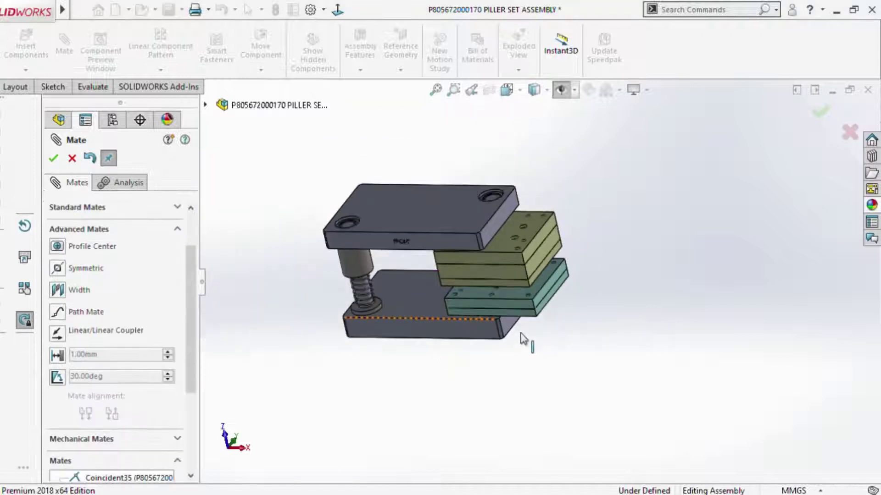
scroll(523, 335, down, 2)
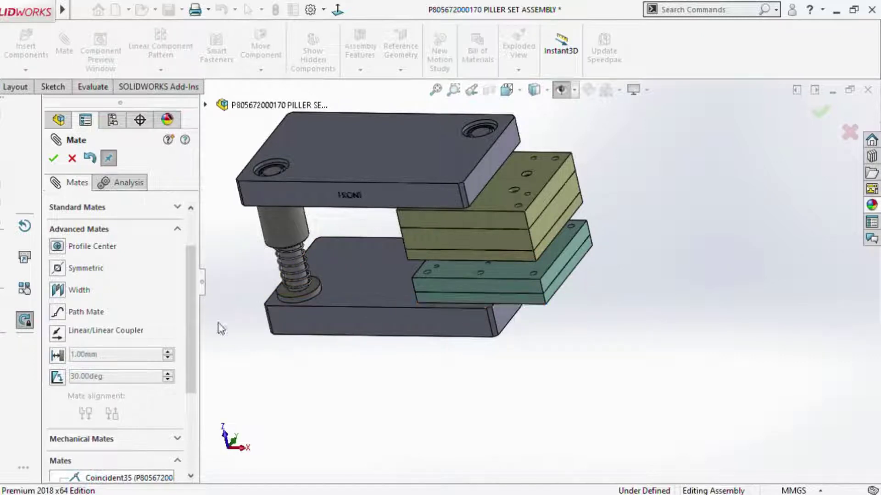
Begin a second Width mate with opposite teal die plate side faces as width references.
click(58, 297)
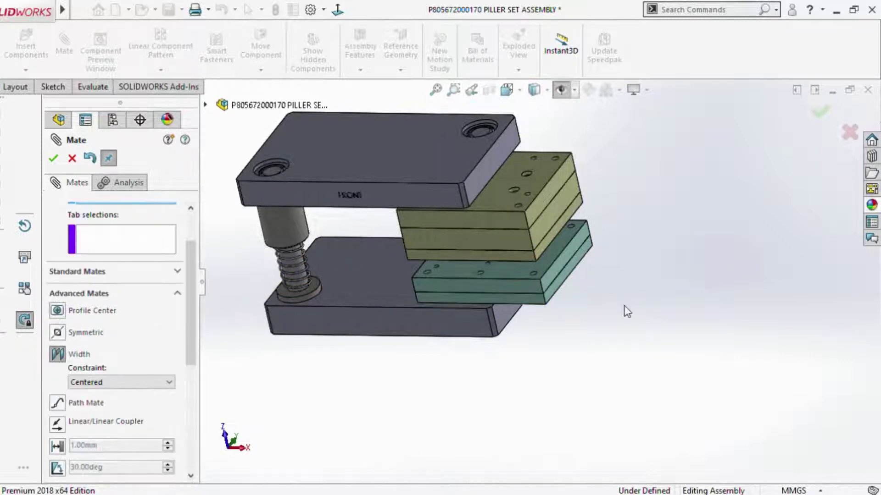
scroll(563, 304, down, 3)
click(556, 285)
mouse_move(557, 285)
middle_down()
mouse_move(633, 307)
mouse_move(605, 303)
middle_up()
click(406, 281)
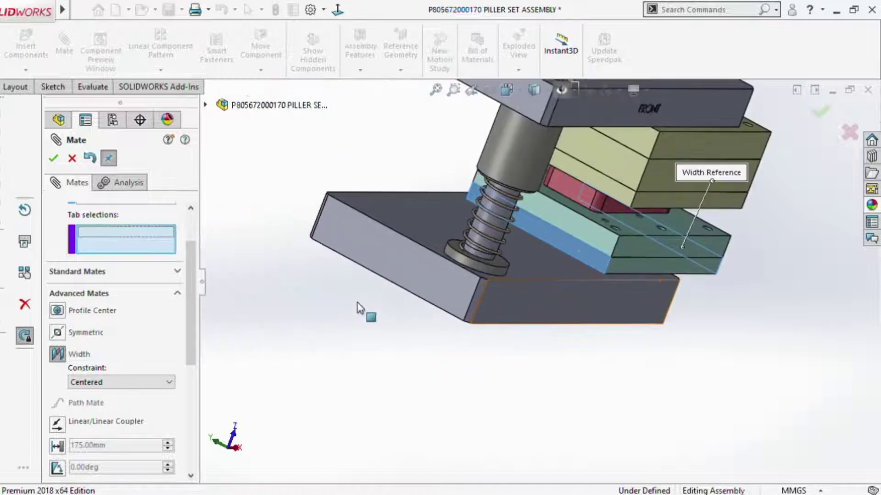
Use the bottom plate's left and right faces as tab references, centring the tool side-to-side.
click(361, 317)
middle_drag(360, 317, 418, 354)
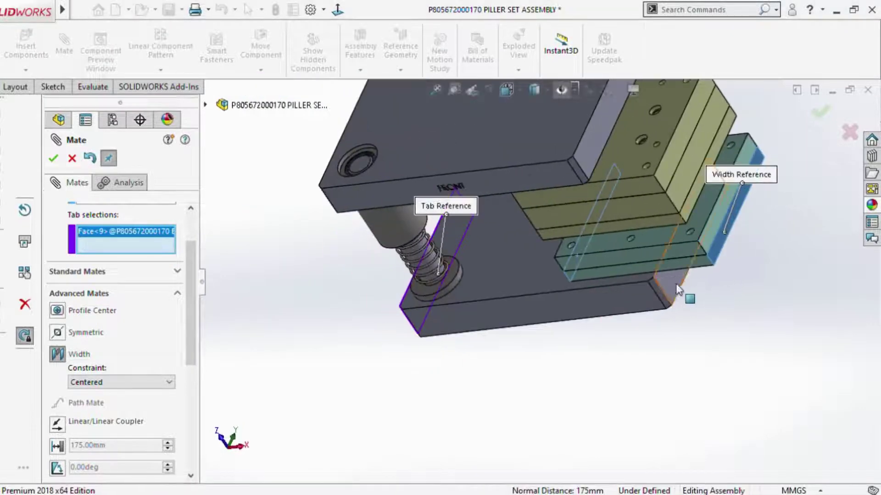
middle_drag(686, 295, 696, 299)
click(695, 275)
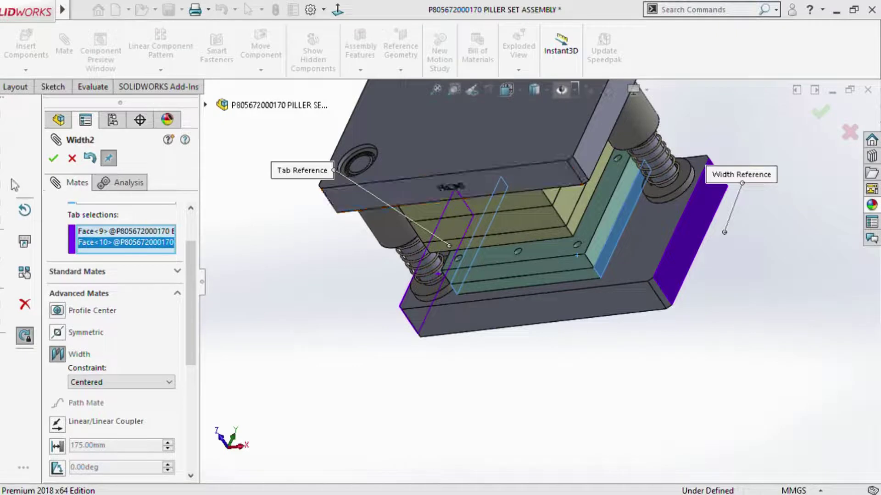
click(53, 159)
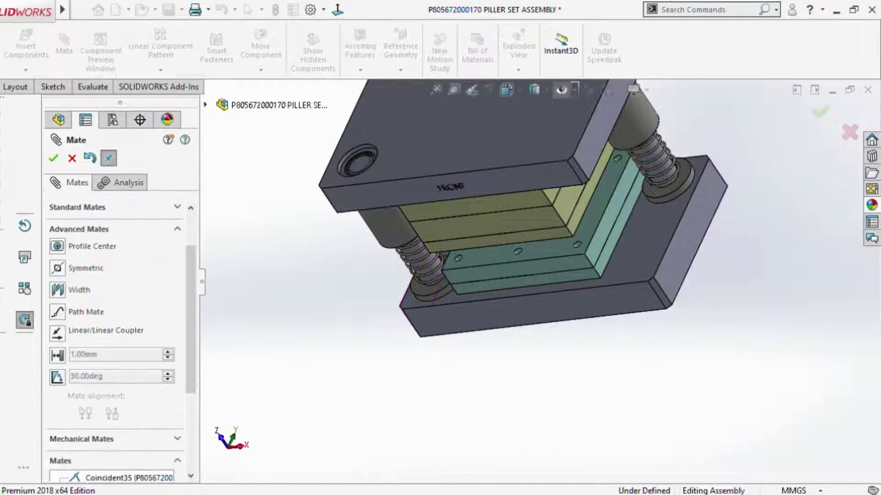
click(108, 158)
middle_drag(472, 341, 564, 261)
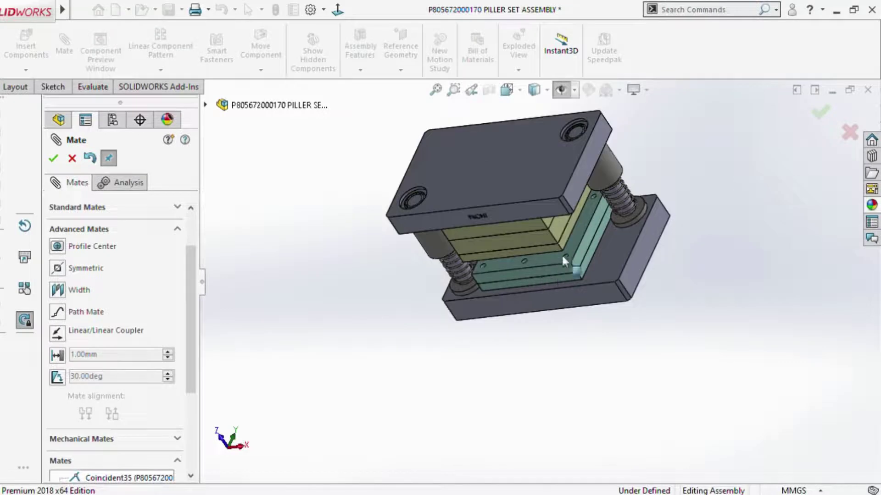
click(821, 112)
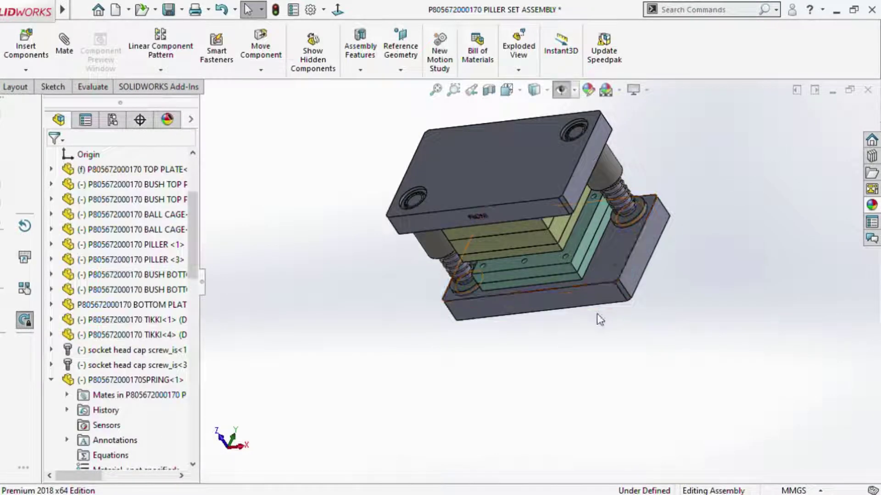
Measure the 10 mm normal distance between the top plate's underside and the punch plate.
mouse_move(597, 321)
middle_down()
mouse_move(579, 242)
mouse_move(592, 343)
mouse_move(551, 195)
mouse_move(501, 171)
middle_up()
scroll(550, 195, down, 5)
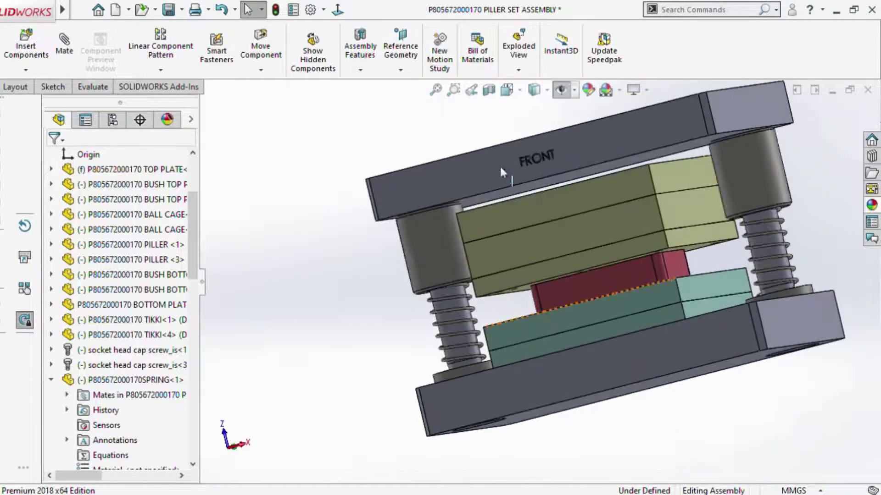
click(94, 87)
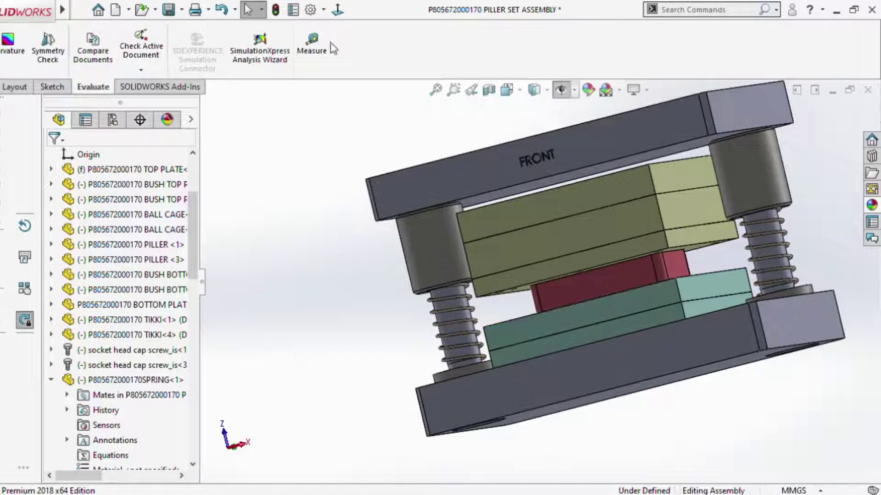
click(311, 46)
scroll(556, 196, down, 5)
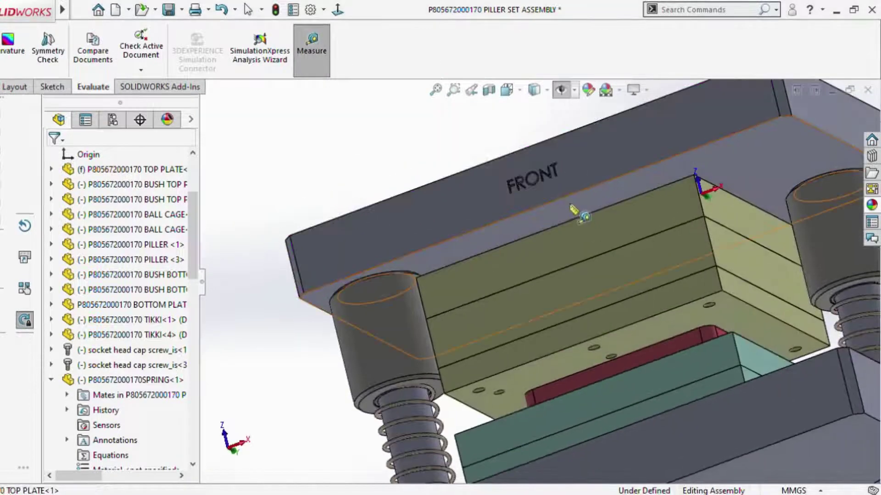
click(579, 213)
middle_drag(578, 214, 610, 236)
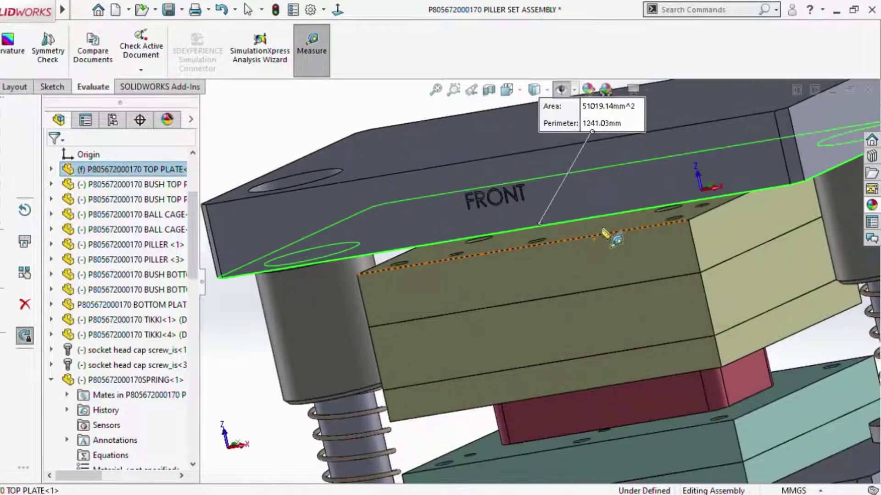
click(606, 229)
scroll(587, 275, up, 3)
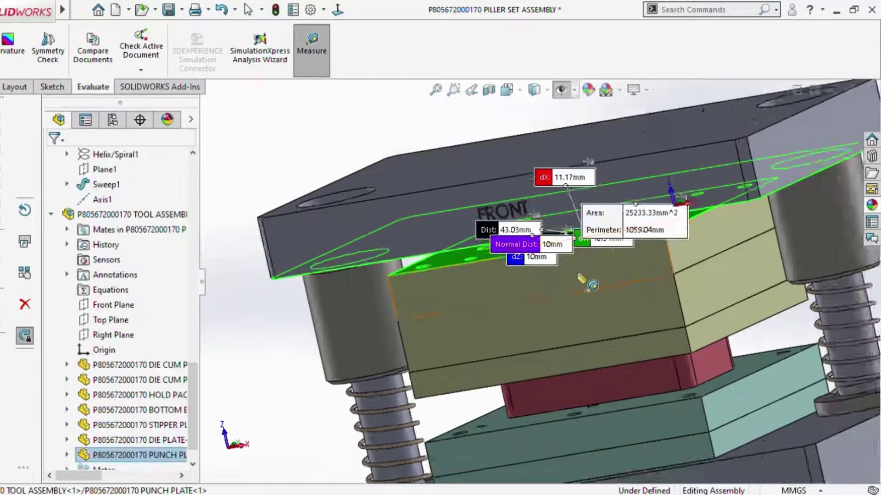
scroll(571, 294, up, 3)
key(Escape)
Orbit the assembly to a nearly straight front view.
mouse_move(574, 296)
middle_down()
mouse_move(580, 262)
mouse_move(529, 323)
middle_up()
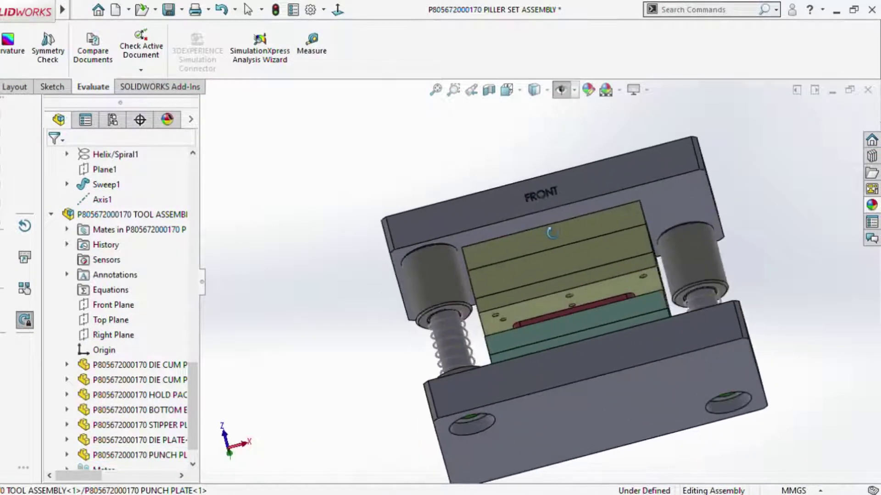
scroll(529, 323, up, 3)
middle_drag(555, 268, 569, 294)
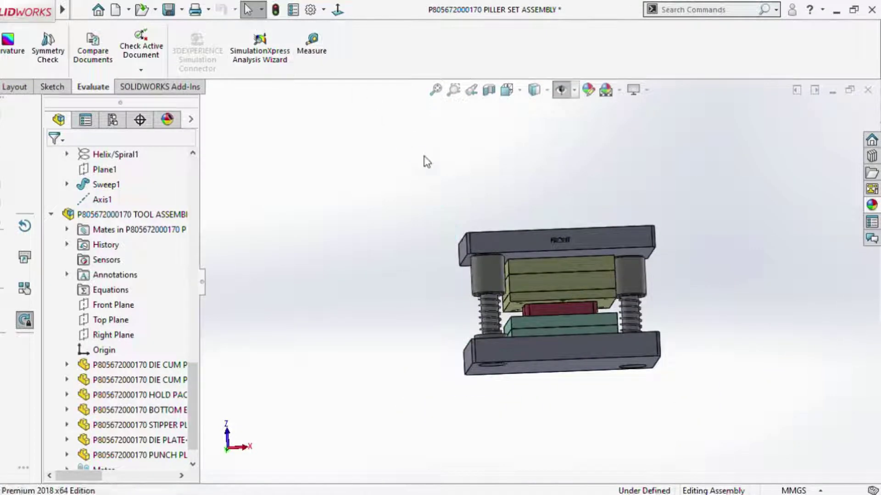
Select the punch plate's top face and view it Normal To, flat with holes visible.
mouse_move(573, 312)
middle_down()
mouse_move(549, 286)
mouse_move(549, 248)
mouse_move(564, 234)
mouse_move(560, 282)
mouse_move(545, 231)
mouse_move(510, 257)
middle_up()
scroll(549, 244, down, 2)
scroll(545, 223, down, 3)
scroll(545, 223, down, 2)
scroll(560, 281, up, 3)
scroll(556, 300, down, 4)
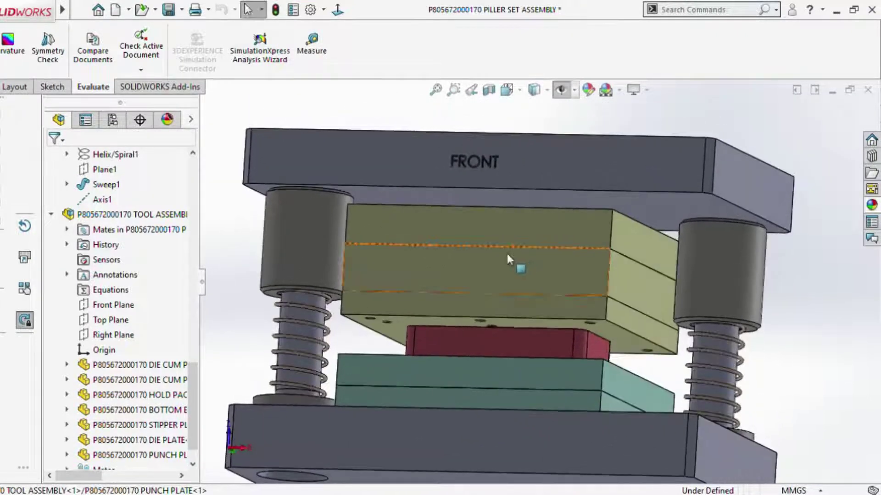
scroll(509, 257, up, 2)
scroll(538, 247, down, 2)
scroll(538, 243, down, 2)
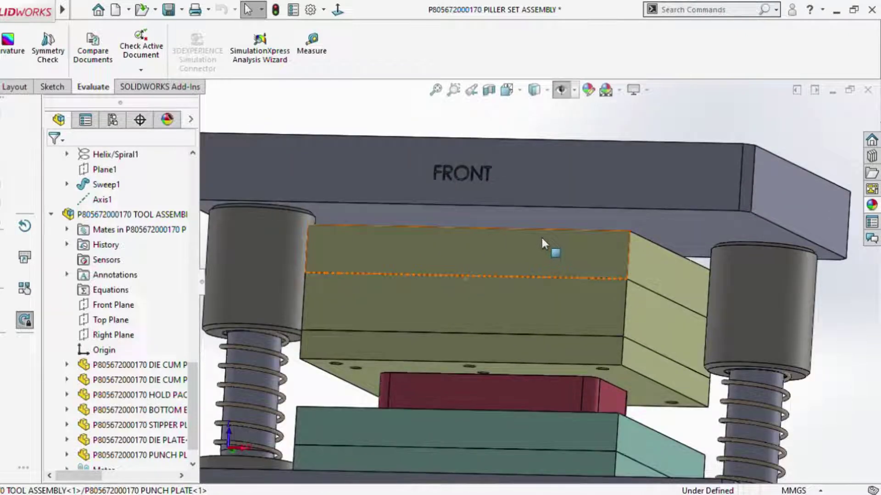
click(539, 243)
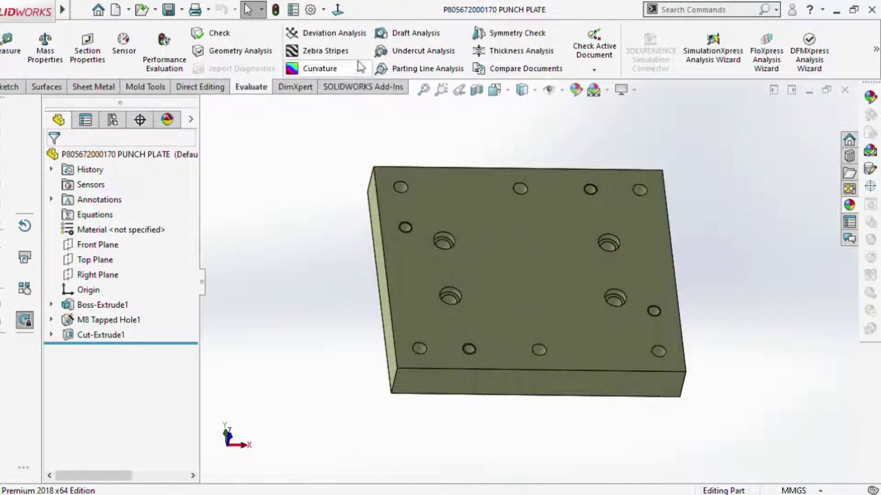
click(338, 10)
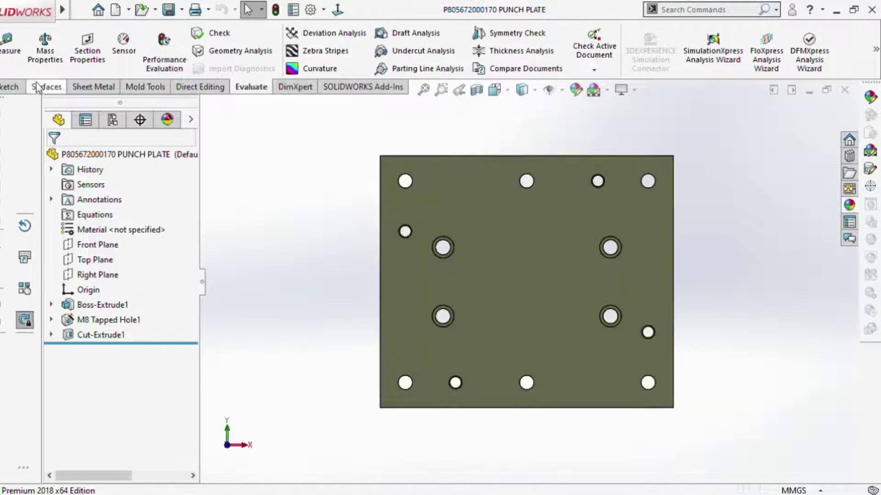
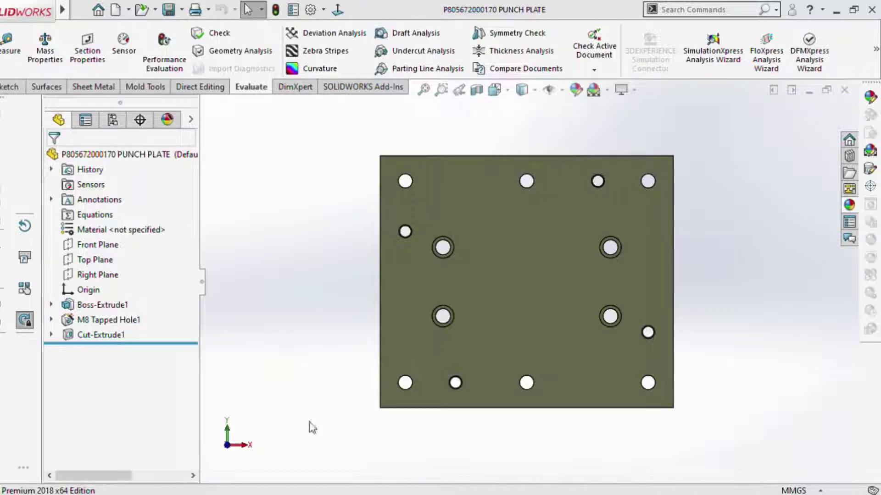
Close the punch plate part and orbit the pillar set assembly to an angled view.
click(844, 91)
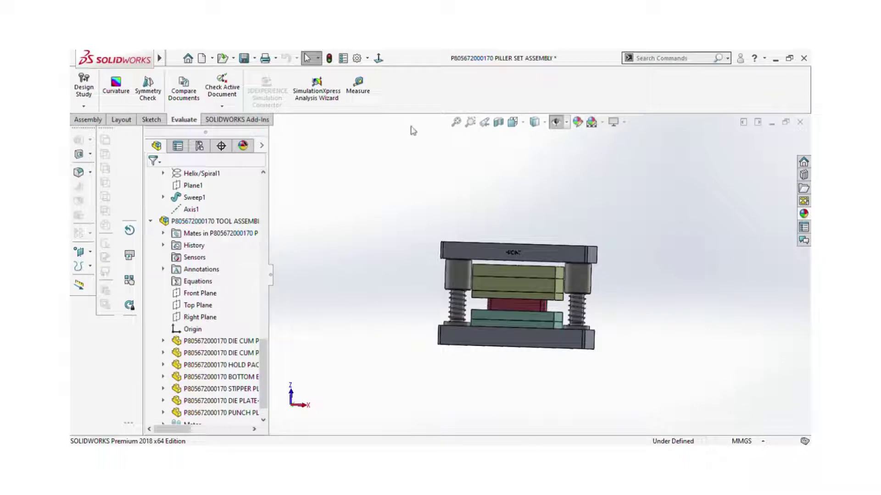
scroll(625, 281, up, 3)
mouse_move(529, 260)
middle_down()
mouse_move(573, 268)
mouse_move(550, 297)
middle_up()
scroll(549, 296, up, 2)
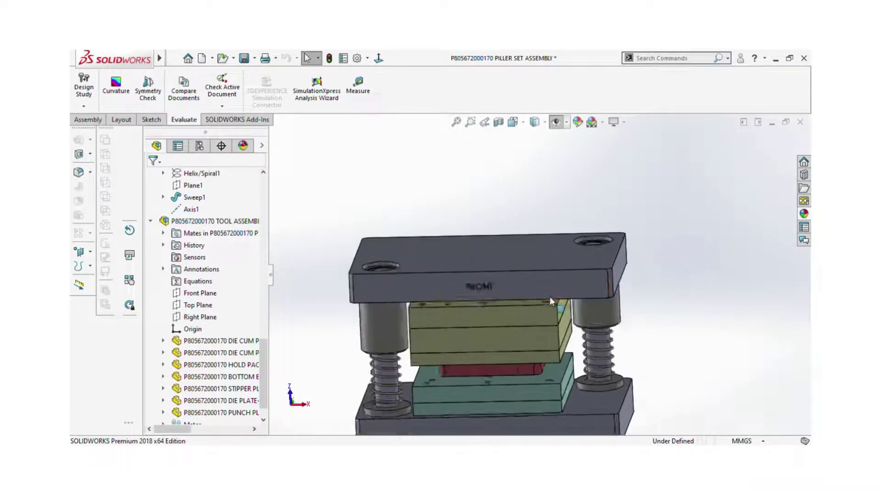
scroll(499, 303, up, 2)
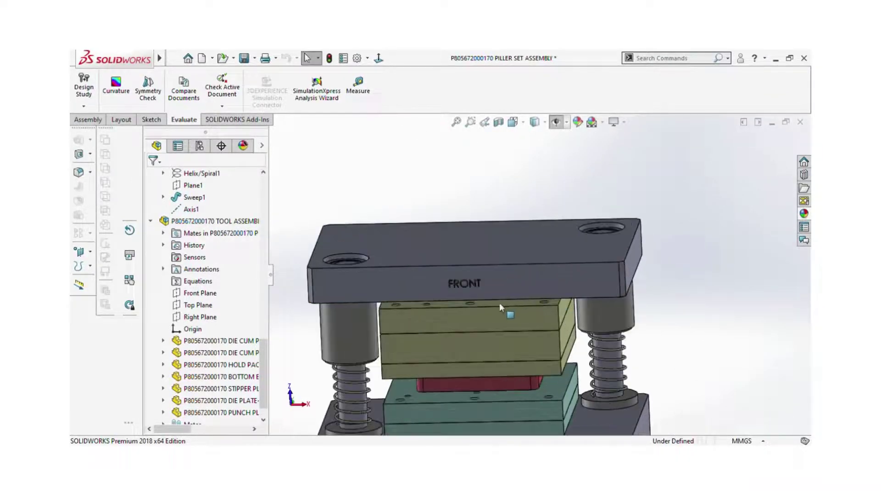
Hide the top plate to expose the punch plate holes, then rebuild the assembly.
click(507, 244)
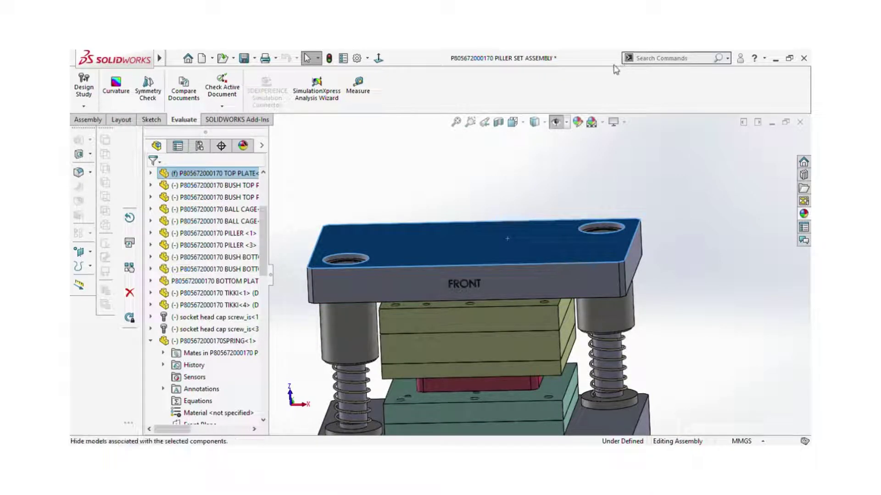
middle_drag(545, 183, 555, 227)
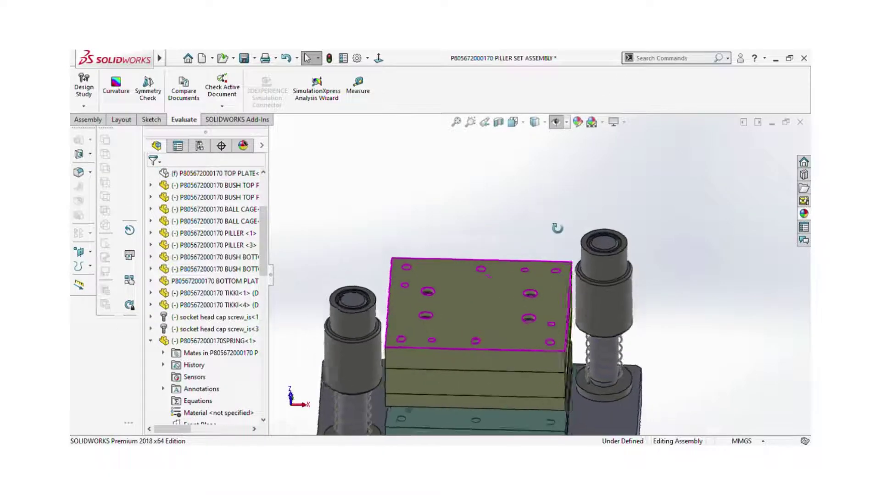
scroll(501, 335, up, 3)
scroll(501, 301, down, 5)
middle_drag(503, 301, 509, 294)
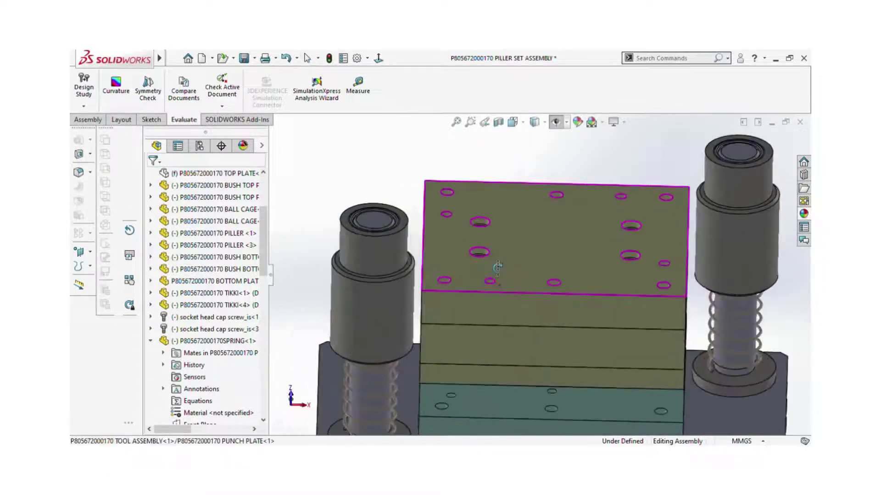
click(330, 58)
mouse_move(159, 59)
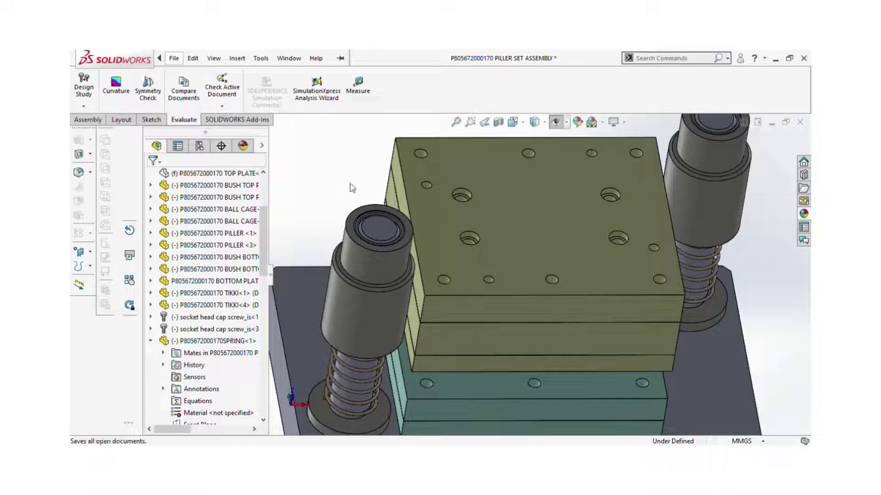
Insert the red PC pin into the assembly beside the punch plate.
click(89, 120)
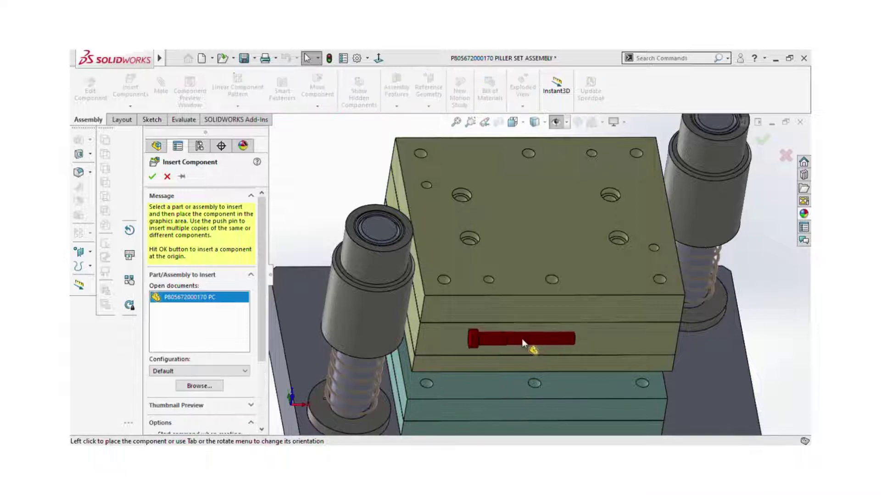
scroll(514, 321, up, 3)
click(509, 317)
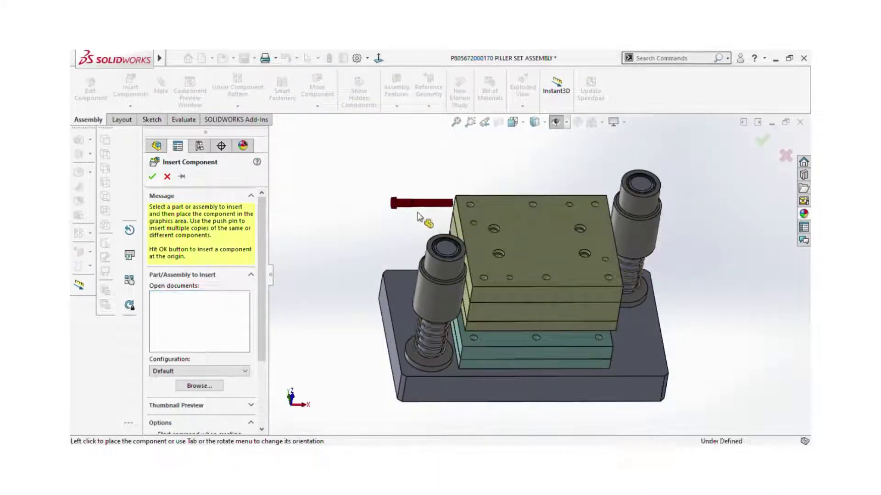
Rotate the red pin to stand nearly upright and begin a new mate.
click(317, 106)
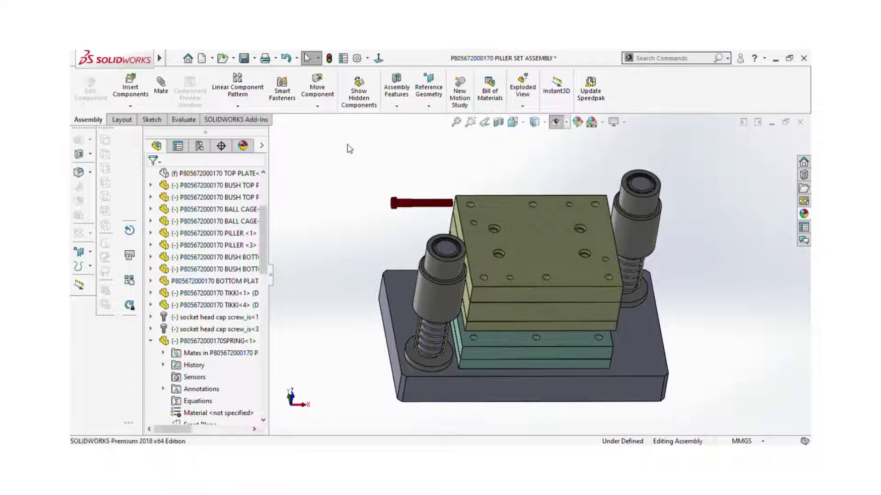
click(342, 131)
drag(406, 209, 422, 204)
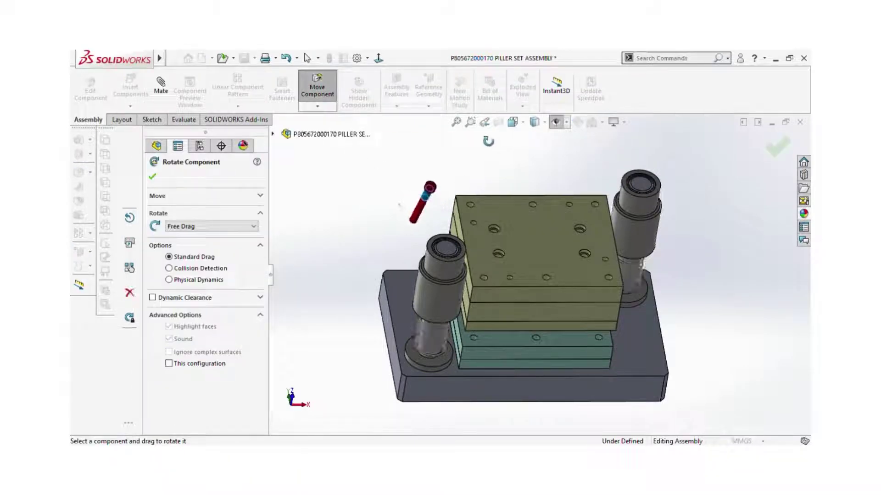
drag(488, 141, 442, 160)
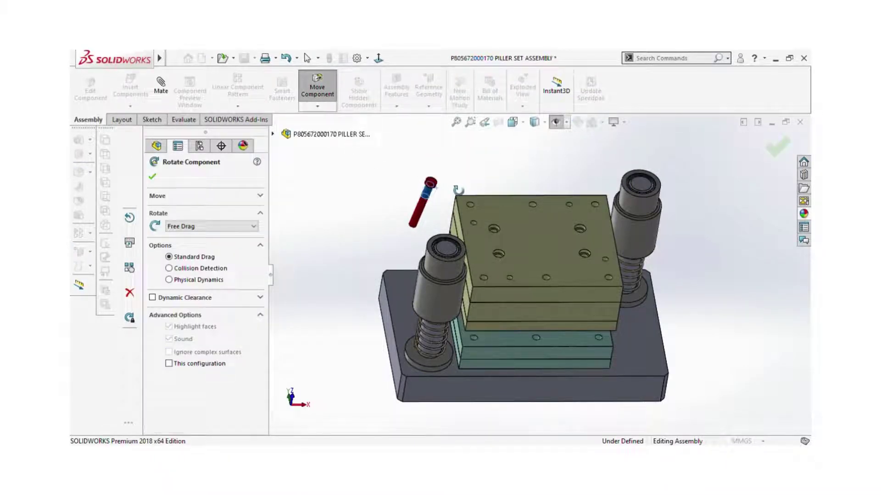
click(152, 176)
Mate the first PC pin concentric with a punch plate hole.
scroll(440, 218, down, 3)
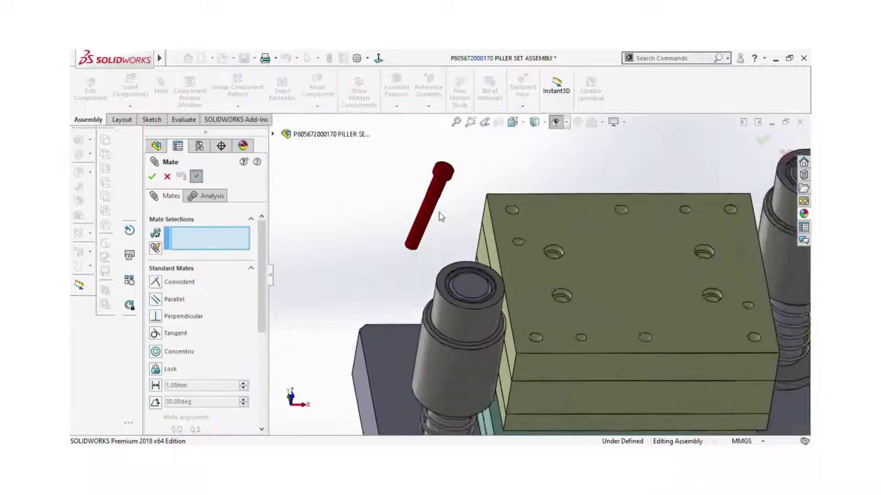
scroll(443, 201, down, 1)
click(443, 195)
scroll(610, 317, down, 2)
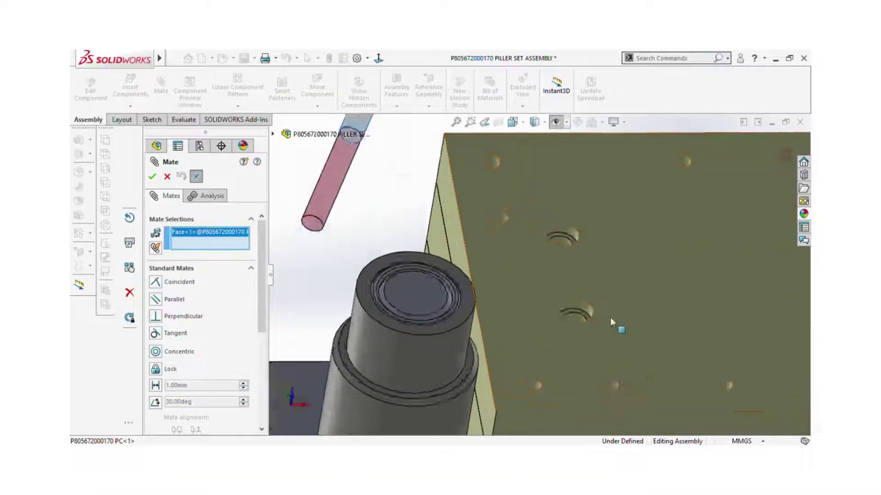
scroll(610, 317, down, 2)
click(560, 311)
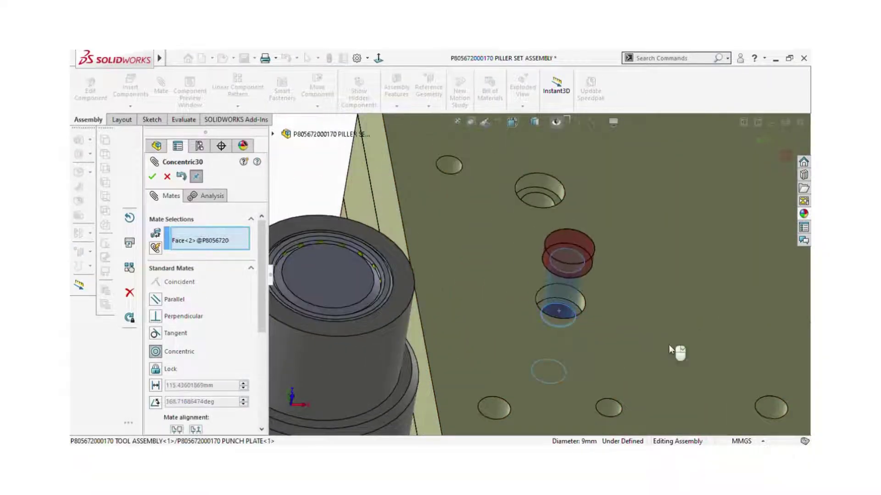
key(Return)
Mate the pin head coincident with the punch plate top so it sits flush.
click(565, 246)
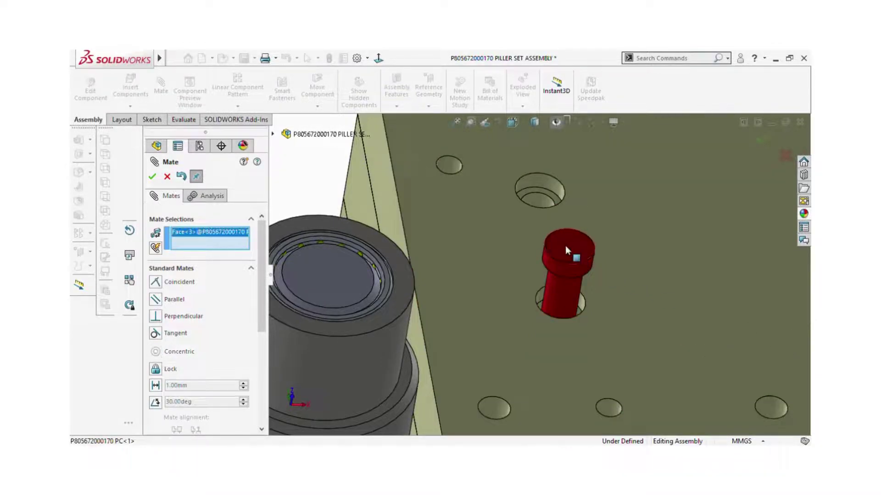
click(634, 340)
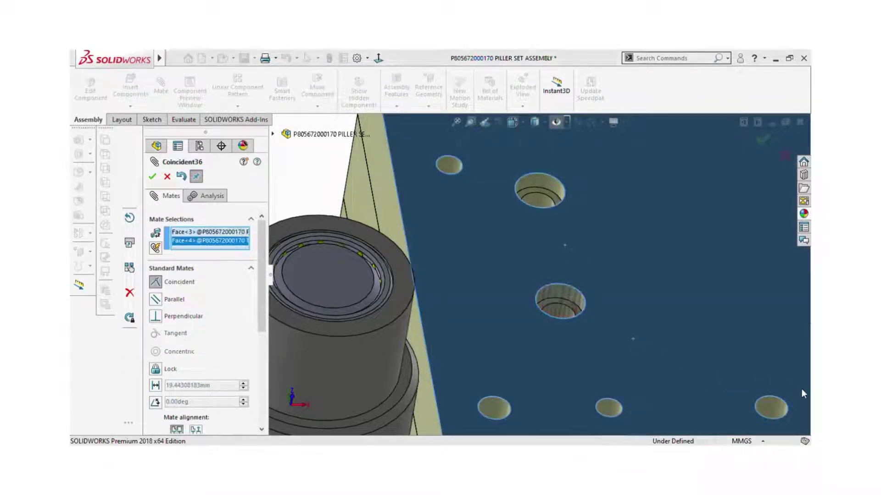
key(Return)
scroll(609, 317, up, 3)
scroll(545, 315, up, 2)
scroll(546, 315, up, 2)
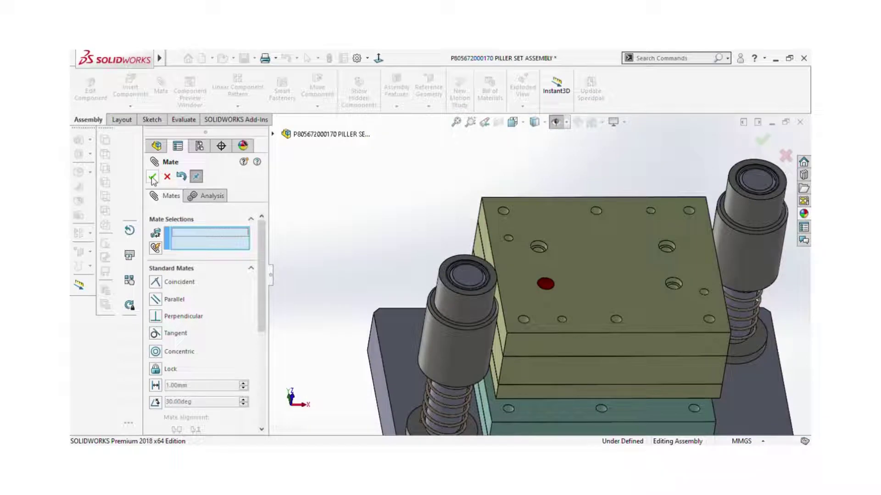
click(152, 178)
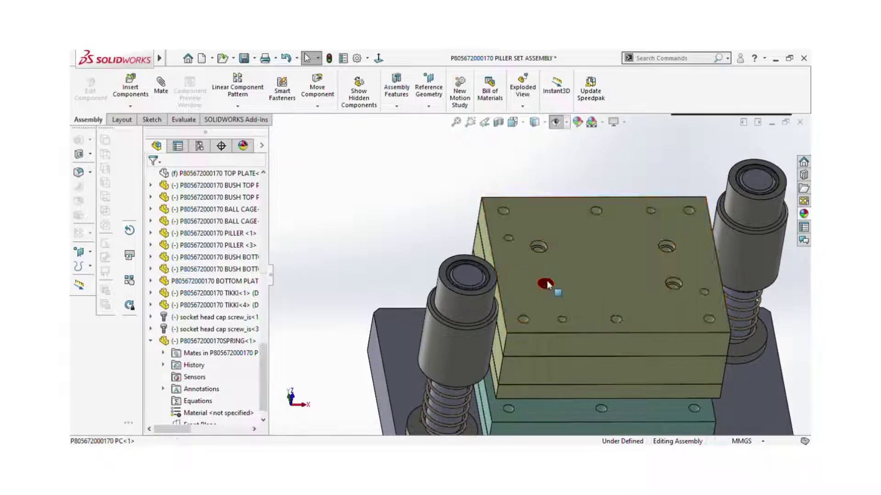
Copy a second PC pin and mate it concentric with another plate hole.
ctrl+drag(548, 286, 438, 213)
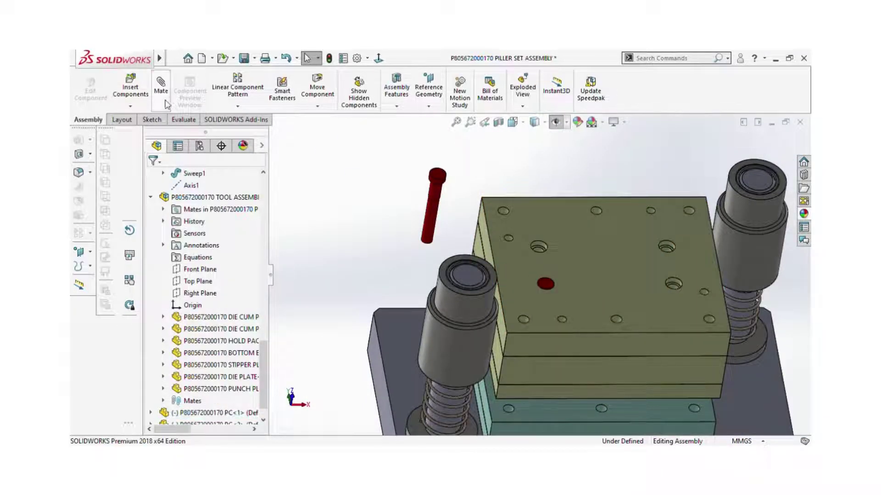
key(m)
scroll(442, 205, down, 3)
click(437, 199)
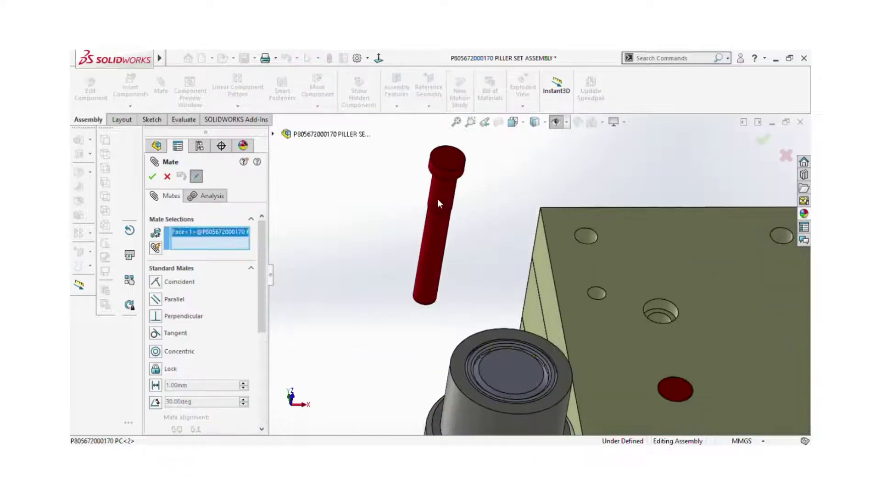
click(642, 311)
key(Return)
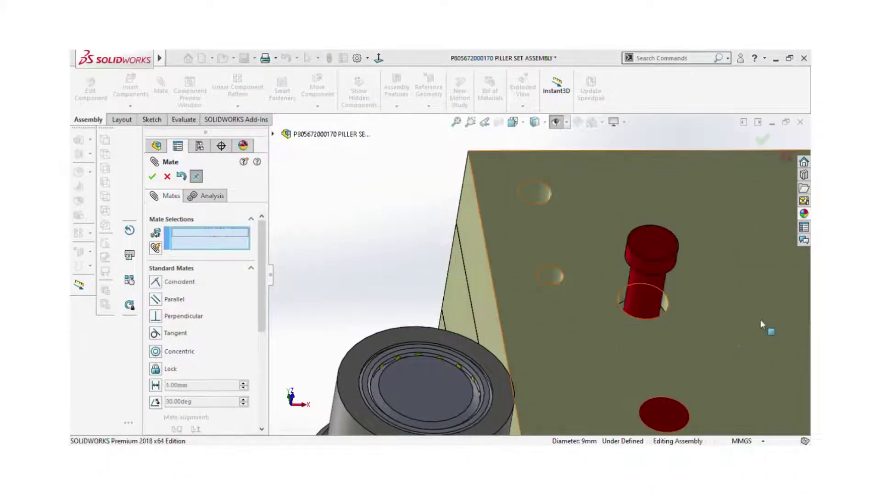
Seat the second pin's head flush on the plate top with a coincident mate.
click(643, 249)
click(714, 335)
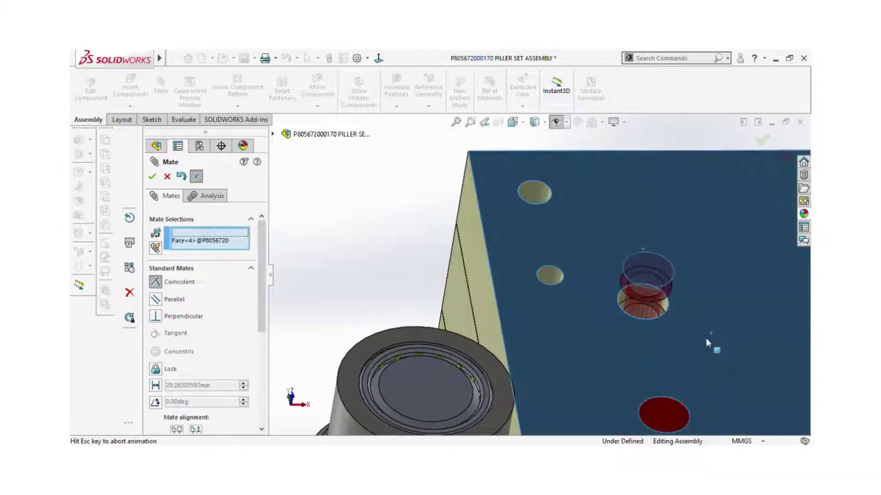
key(Return)
scroll(687, 328, up, 5)
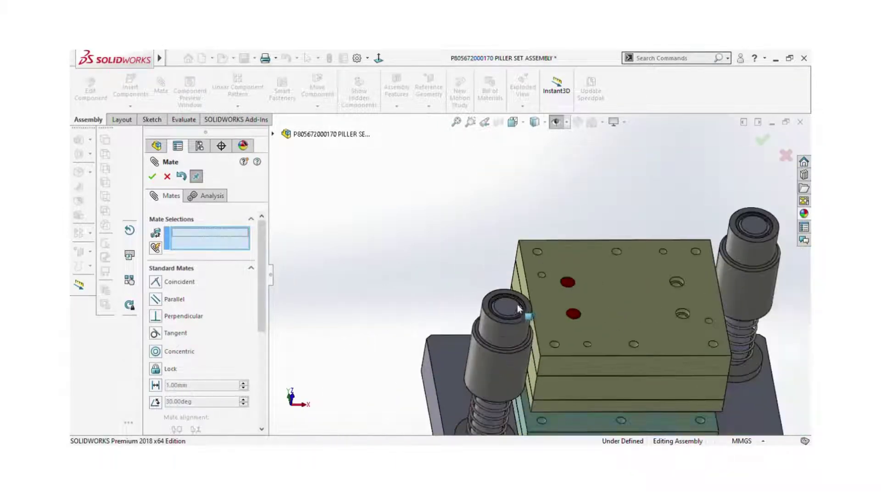
click(496, 284)
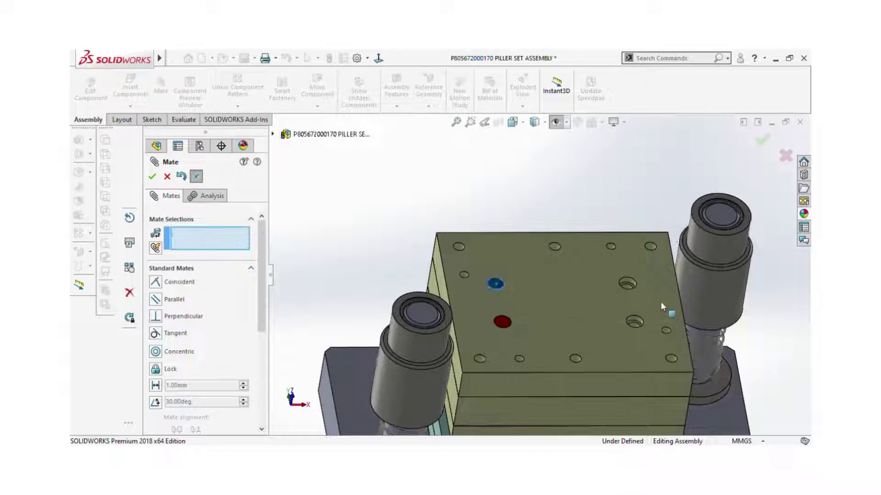
key(Return)
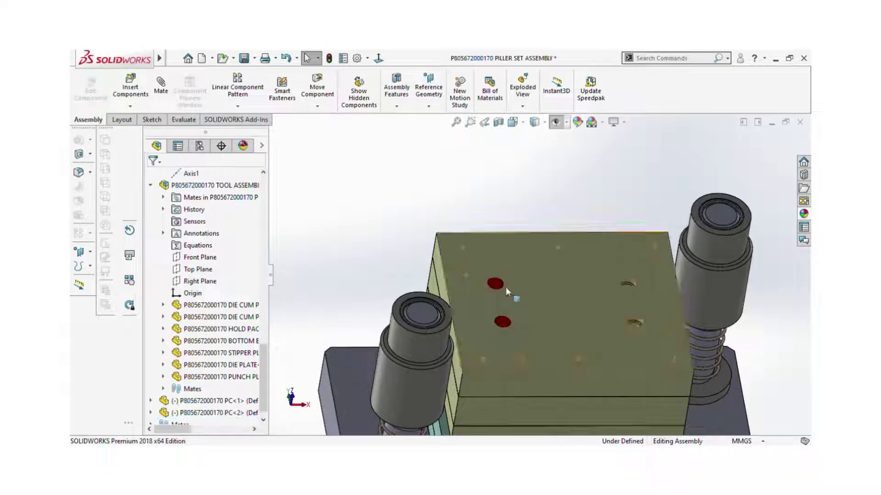
Pull the pin out of its hole and mate it concentric with the countersunk hole.
drag(496, 285, 581, 224)
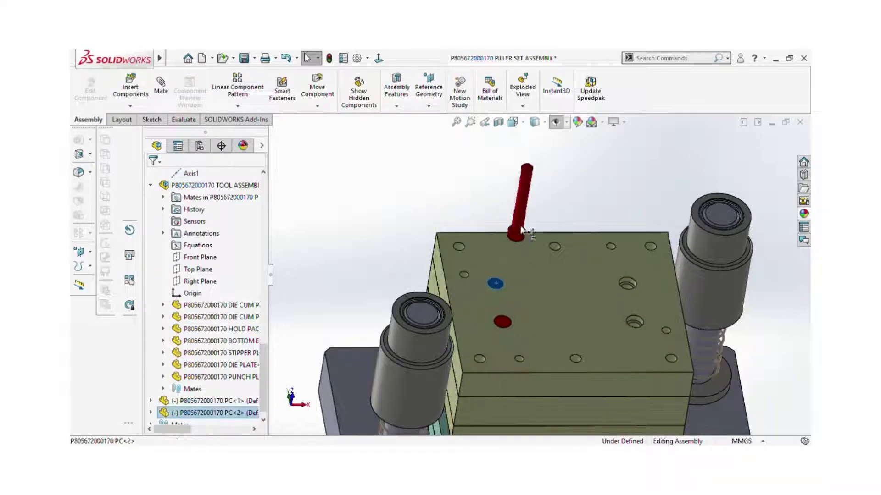
drag(497, 284, 556, 195)
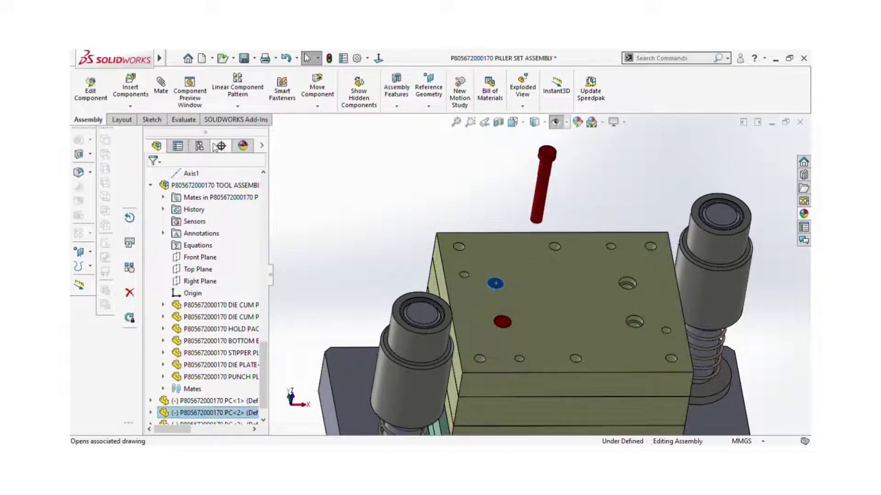
click(391, 158)
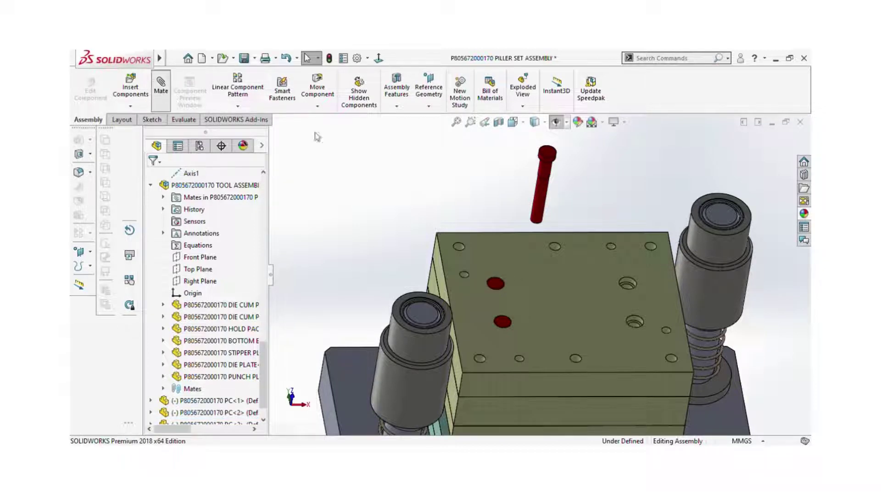
scroll(553, 200, down, 2)
click(542, 179)
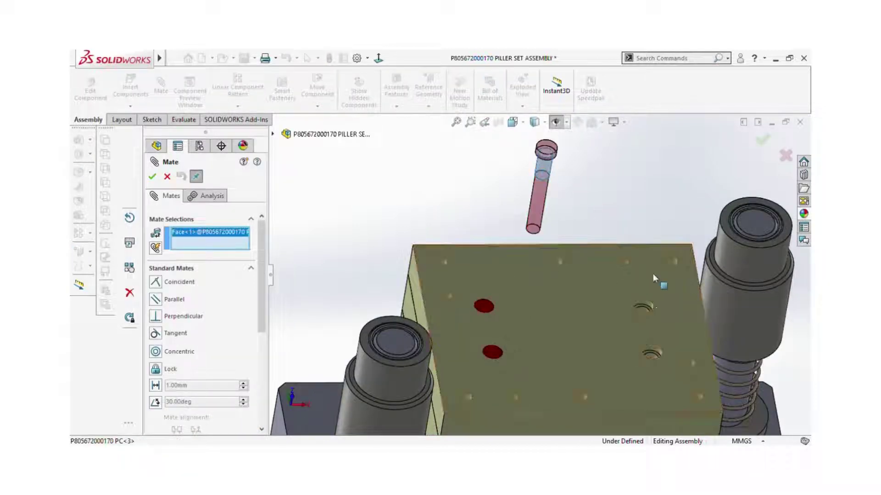
scroll(651, 313, down, 5)
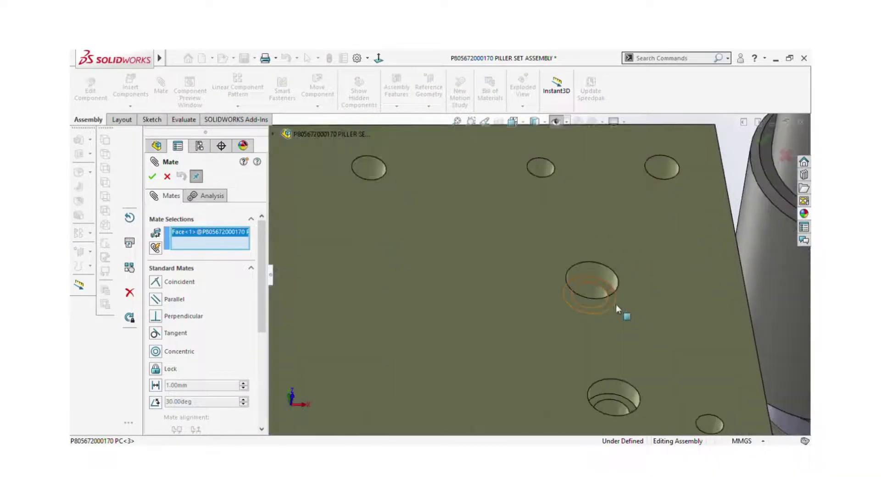
click(590, 293)
key(Return)
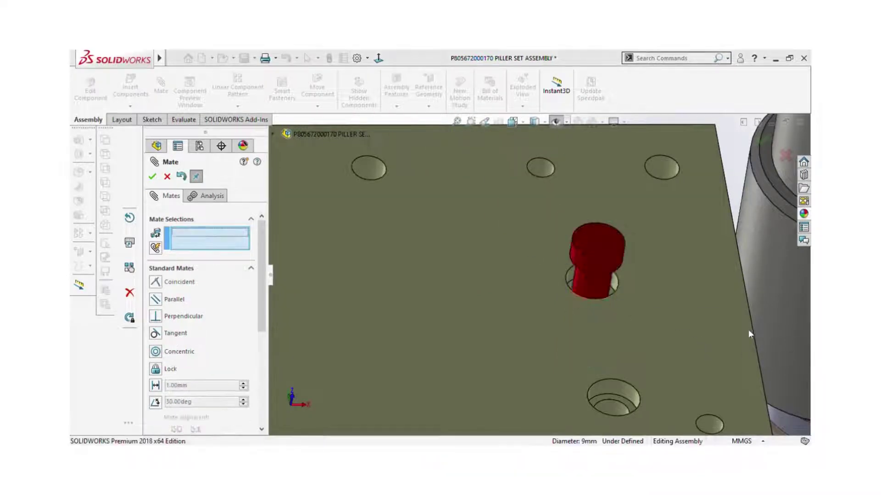
Make the pin's top flush with the plate, then copy the pin above the plate.
click(598, 249)
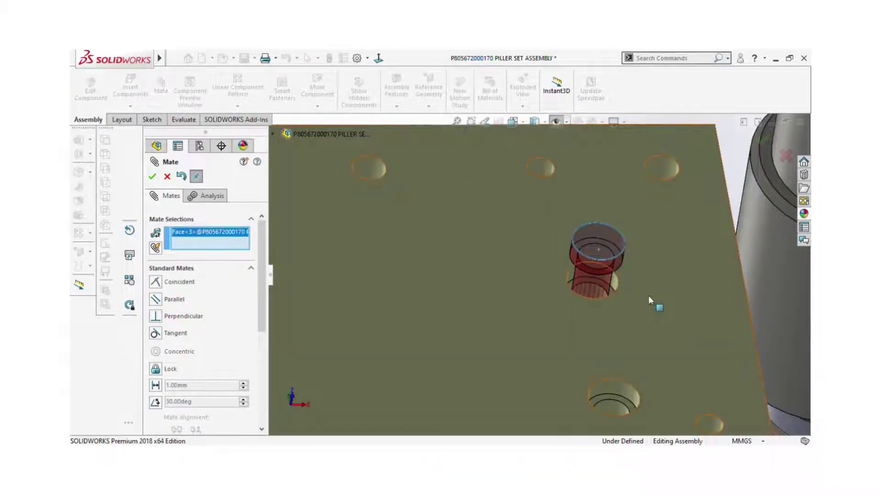
click(639, 319)
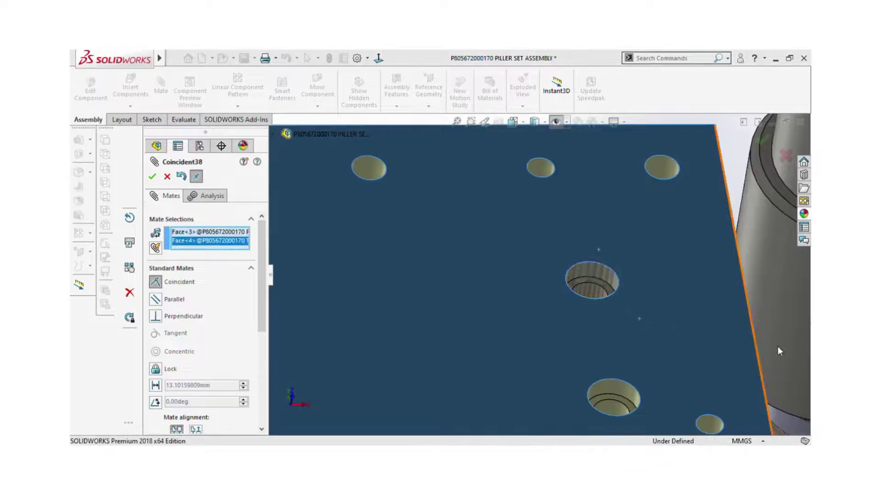
key(Return)
key(ctrl+7)
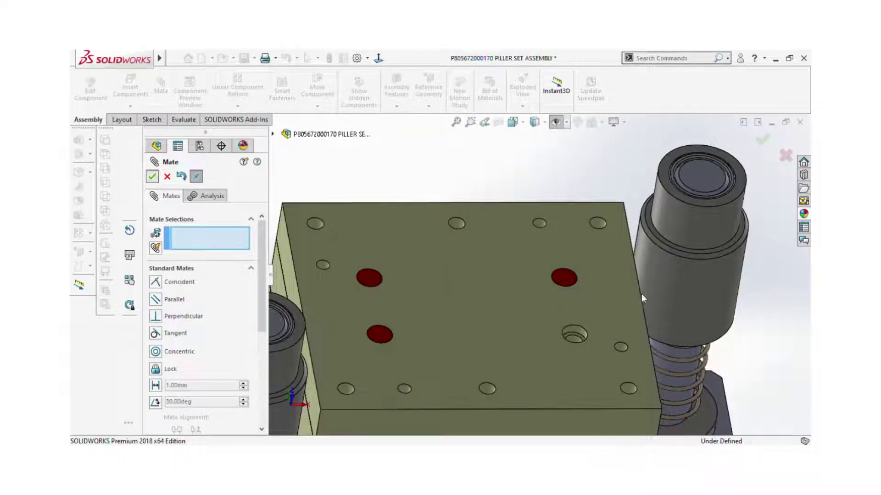
key(Escape)
ctrl+drag(560, 279, 506, 184)
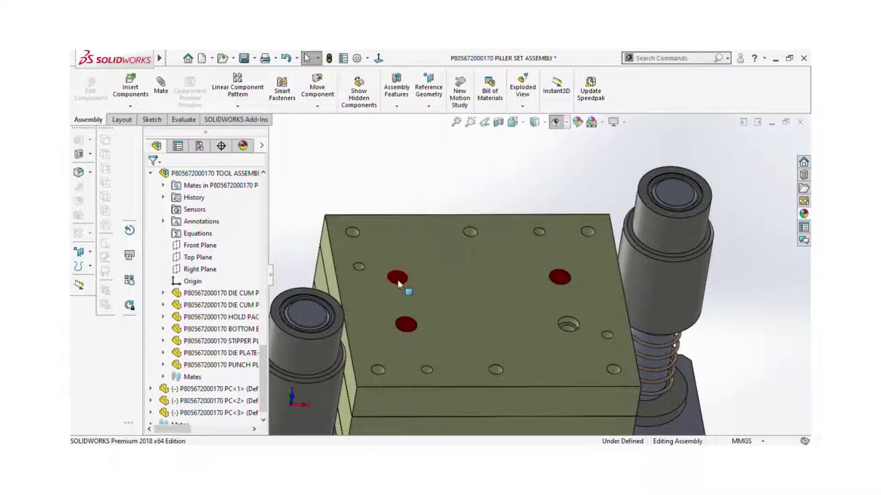
ctrl+drag(398, 281, 435, 169)
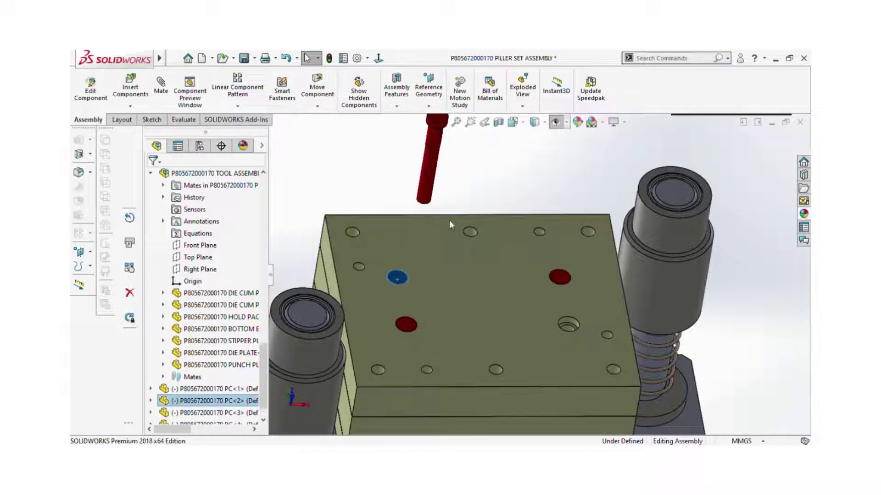
Mate the copied pin concentric with a second die plate hole.
key(Escape)
click(161, 85)
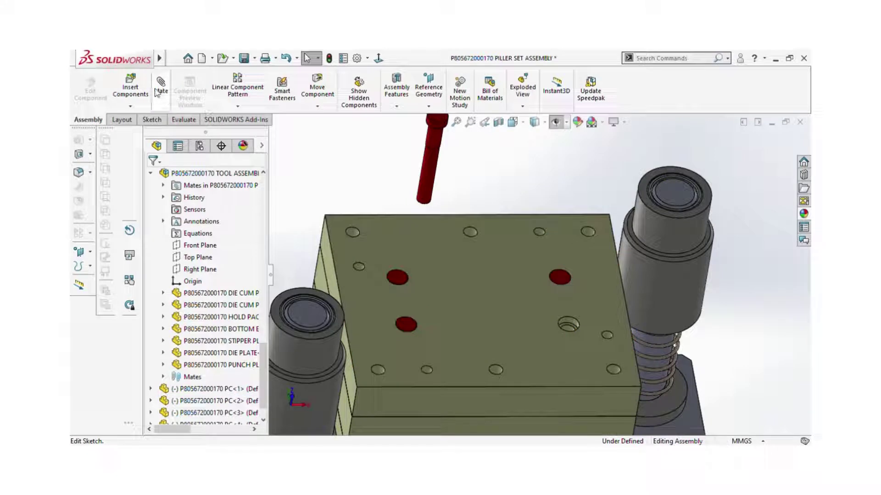
click(431, 143)
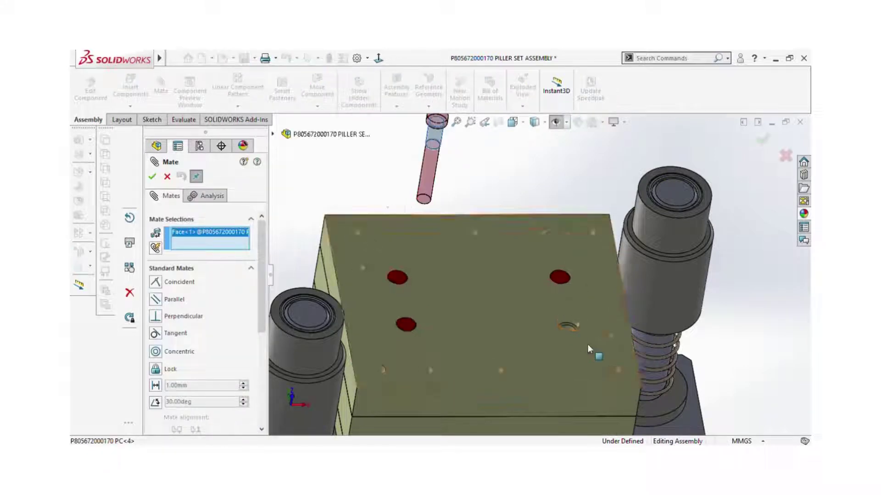
scroll(588, 346, down, 5)
scroll(524, 277, up, 4)
click(524, 280)
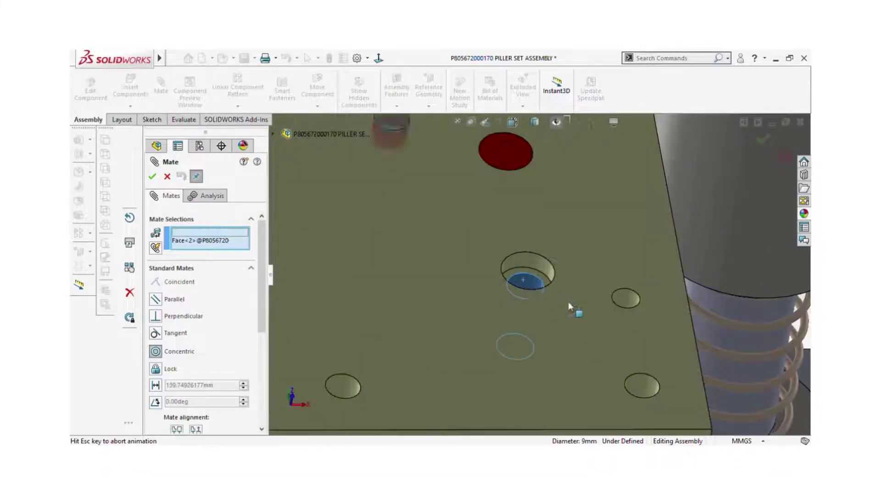
right_click(770, 353)
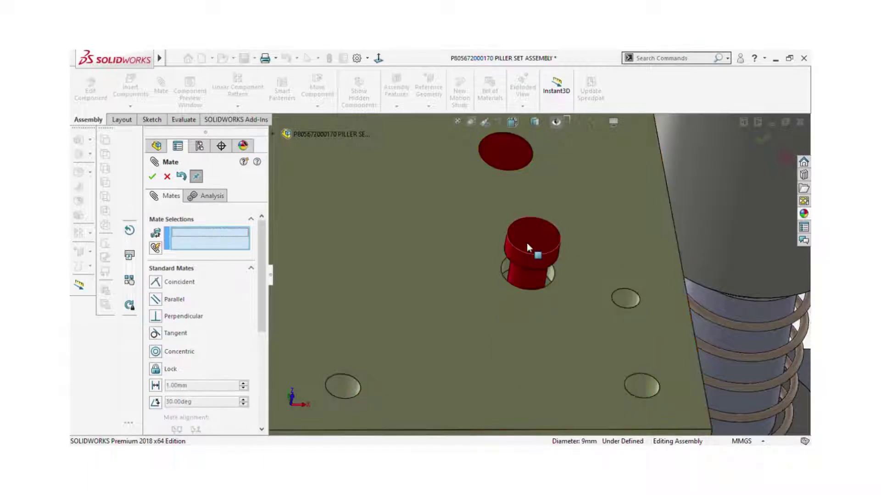
Make the copied pin's top flush with the plate and orbit to view the die set.
click(526, 243)
click(613, 268)
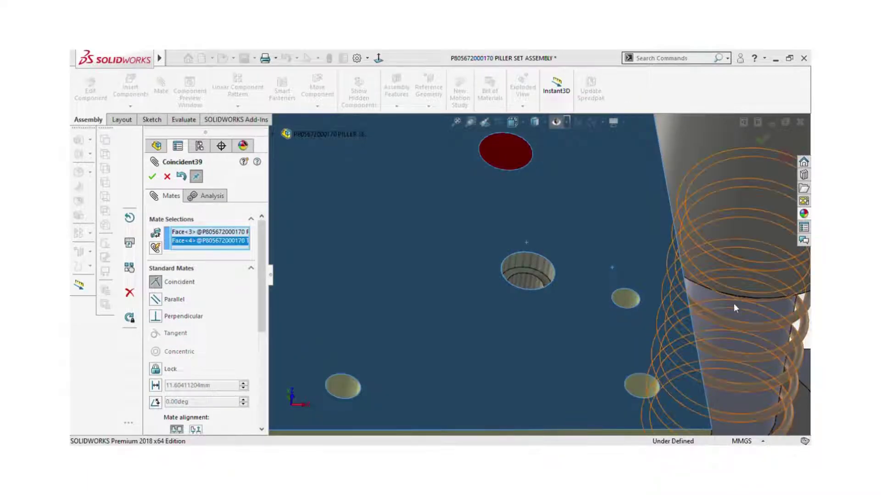
right_click(681, 299)
scroll(633, 298, up, 5)
mouse_move(528, 284)
middle_down()
mouse_move(506, 236)
mouse_move(505, 179)
mouse_move(475, 210)
middle_up()
click(152, 177)
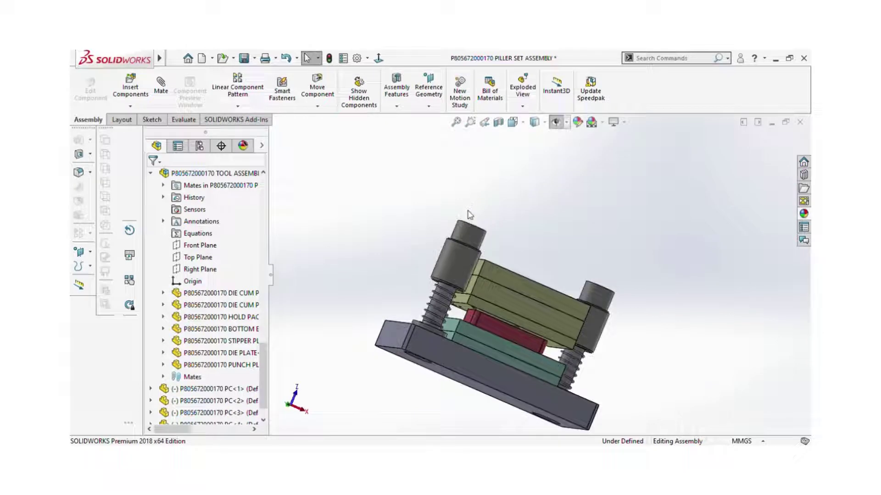
mouse_move(517, 234)
middle_down()
mouse_move(525, 240)
mouse_move(492, 293)
middle_up()
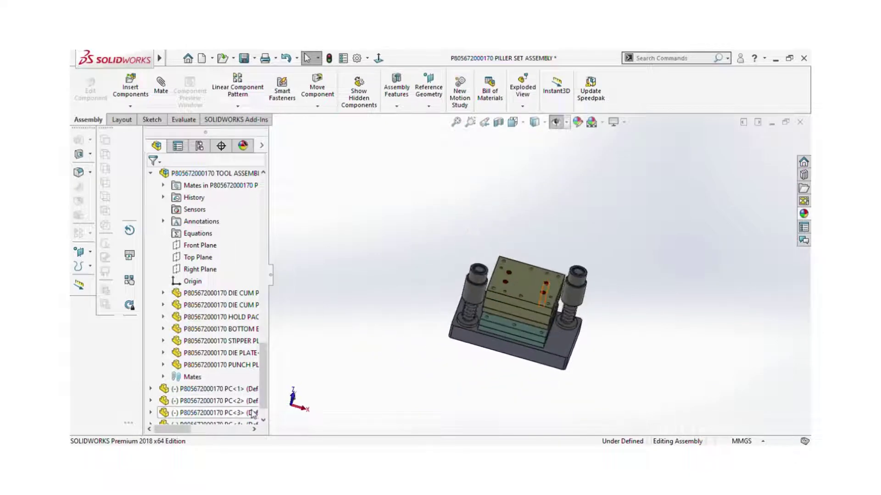
drag(265, 377, 283, 217)
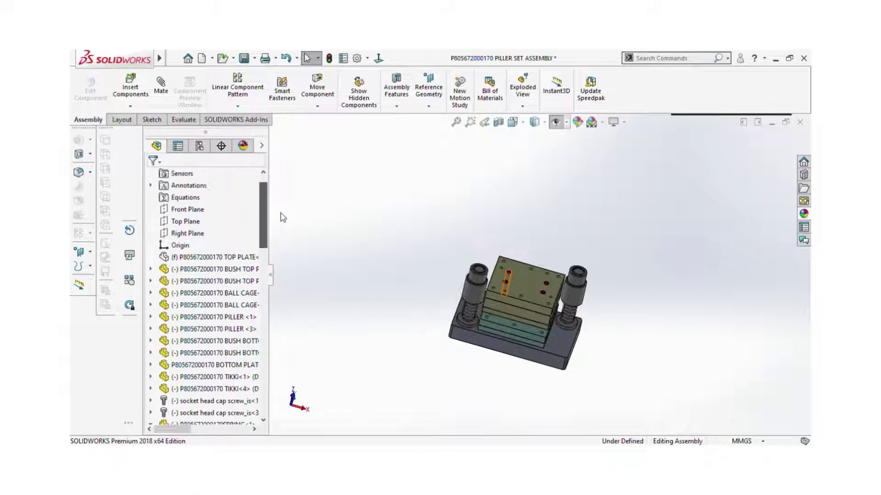
mouse_move(523, 230)
middle_down()
mouse_move(505, 240)
mouse_move(527, 220)
mouse_move(521, 234)
mouse_move(513, 229)
middle_up()
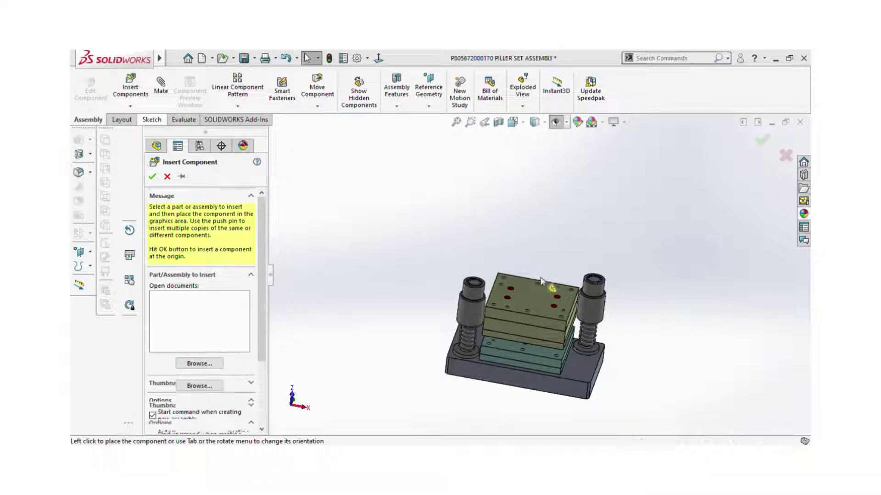
Place the punch plate packing above the die plate and tilt the view.
click(545, 254)
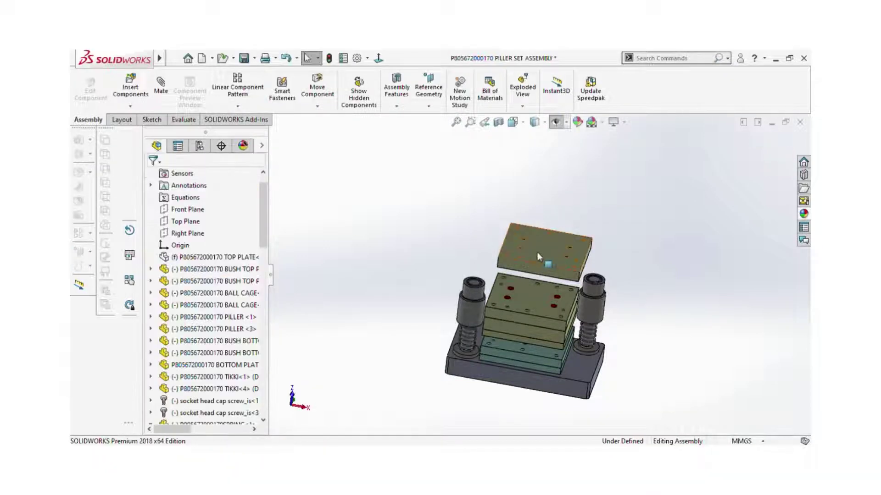
scroll(517, 247, down, 5)
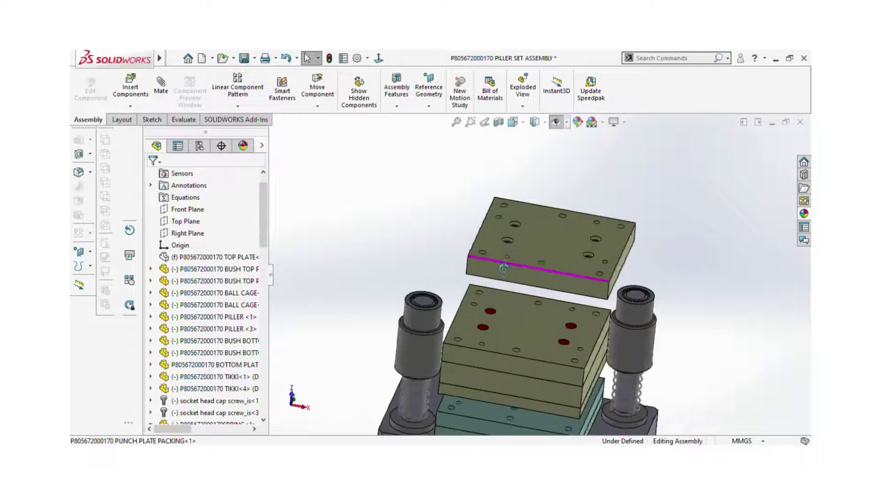
scroll(517, 247, down, 2)
scroll(506, 265, down, 2)
scroll(506, 257, down, 2)
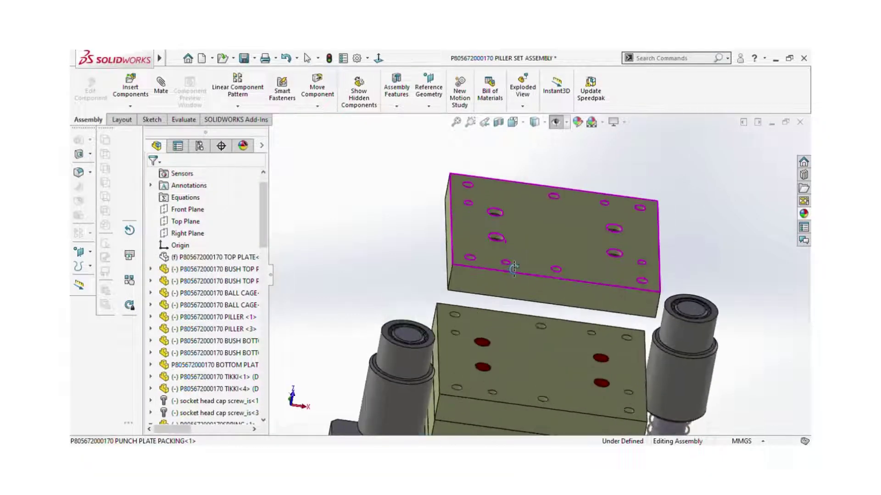
scroll(503, 287, down, 2)
middle_drag(503, 287, 505, 256)
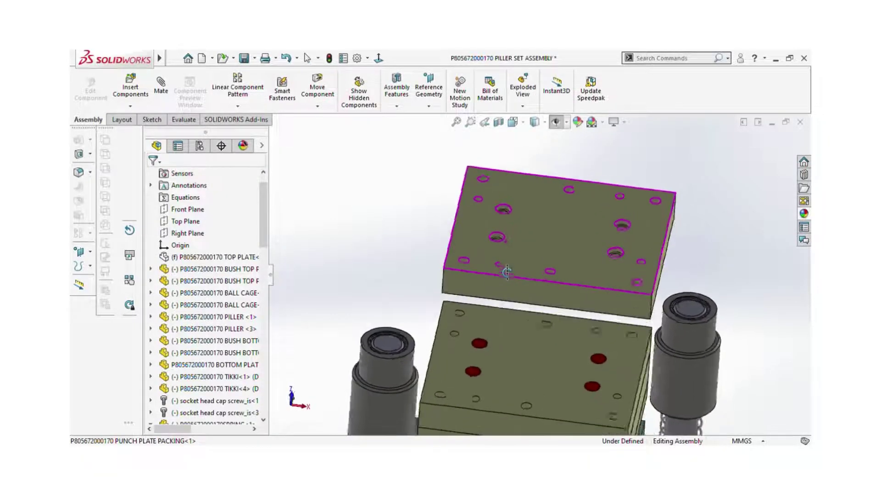
click(523, 246)
click(385, 171)
Measure the packing's top face area (25233.33 mm^2) and its distance to a second face.
click(183, 119)
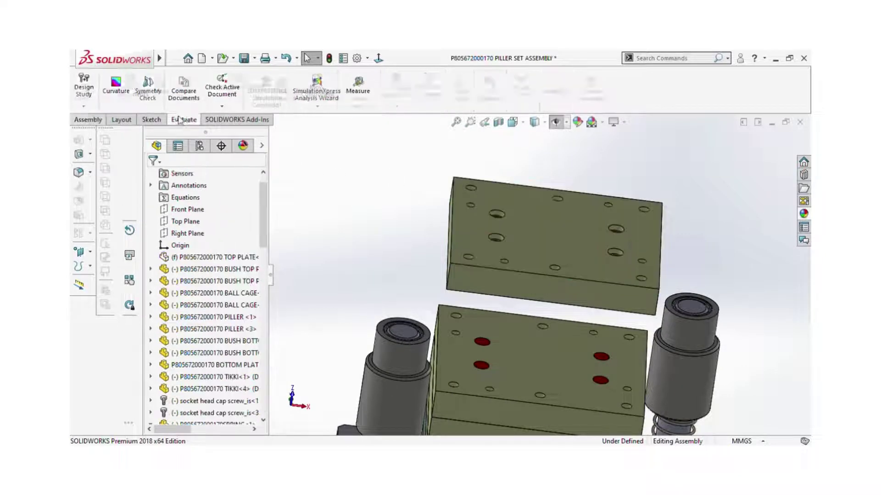
click(363, 93)
click(530, 247)
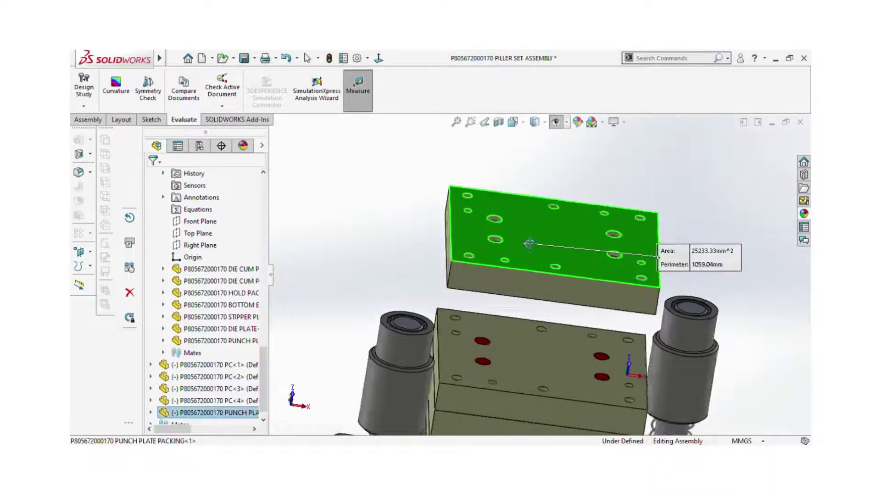
mouse_move(530, 248)
middle_down()
mouse_move(451, 284)
mouse_move(586, 198)
middle_up()
click(451, 284)
key(Escape)
scroll(586, 198, up, 5)
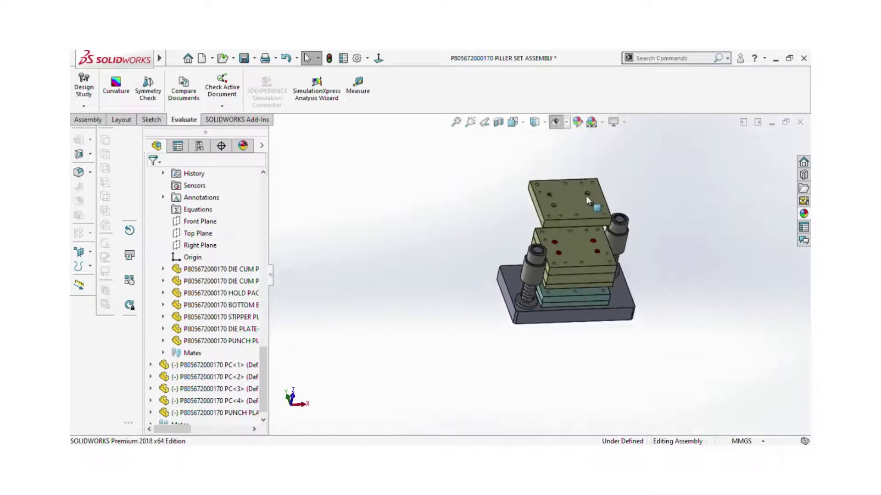
scroll(546, 221, down, 5)
click(547, 221)
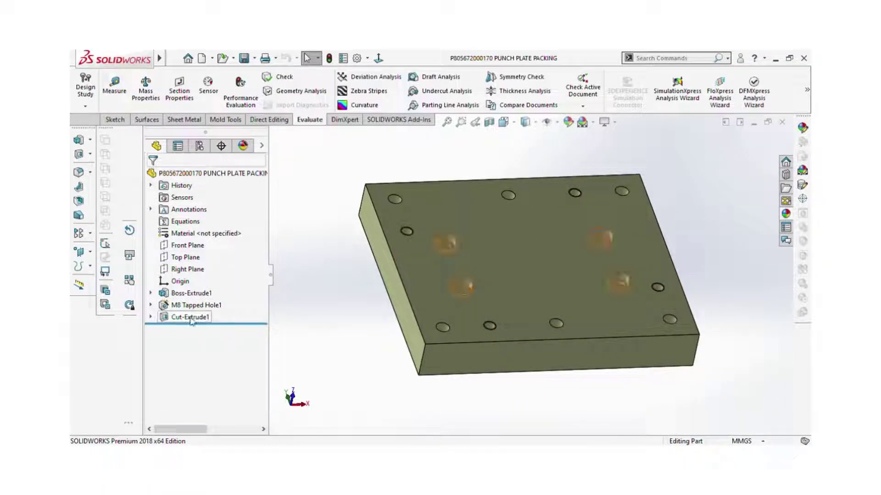
Delete the leftover Sketch4 from the packing plate.
click(190, 317)
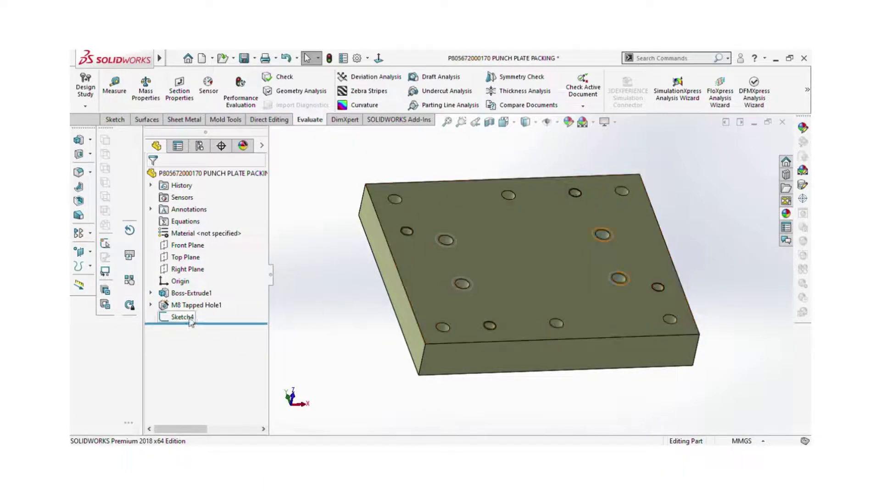
click(190, 318)
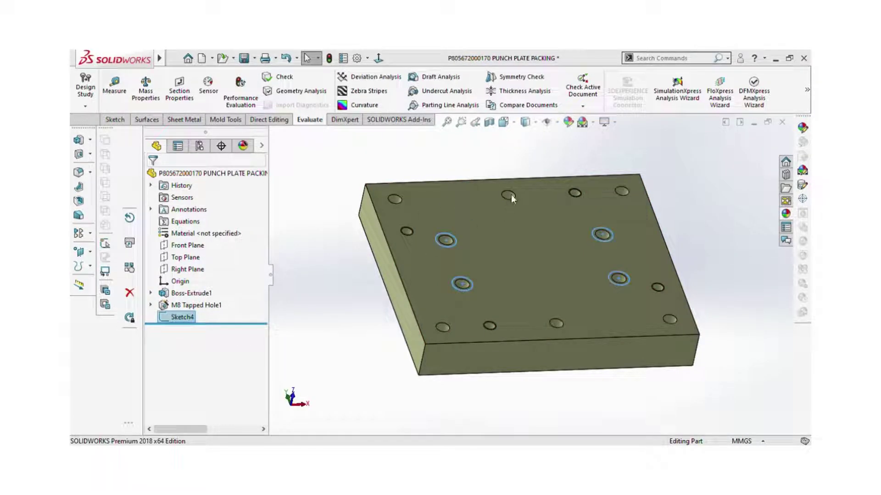
key(Delete)
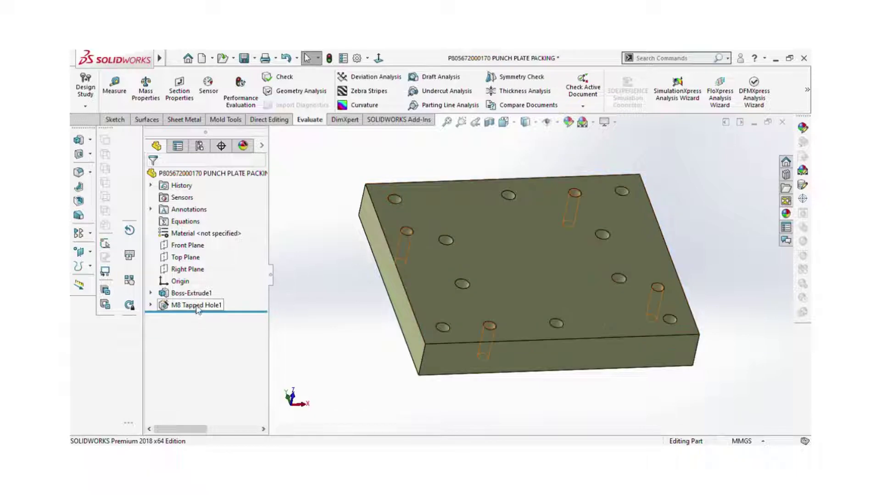
middle_drag(319, 302, 315, 323)
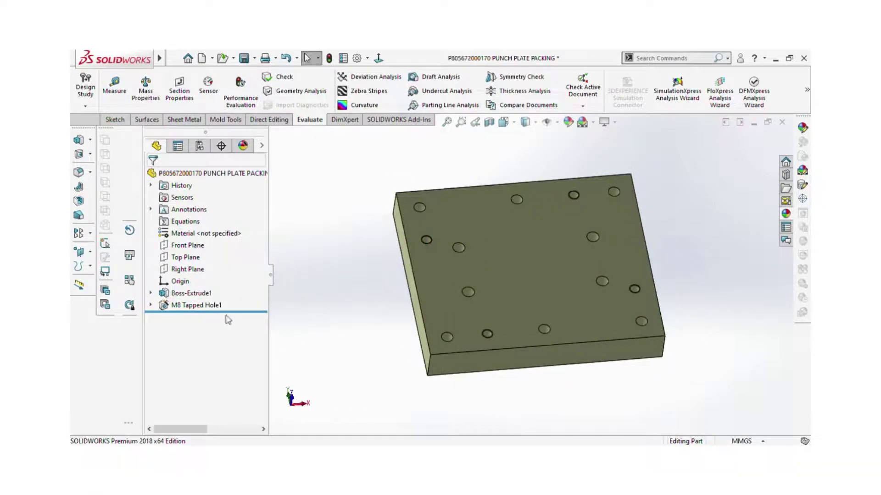
Change Boss-Extrude1 depth from 25 mm to 10 mm Blind and select its Model sketch.
click(216, 293)
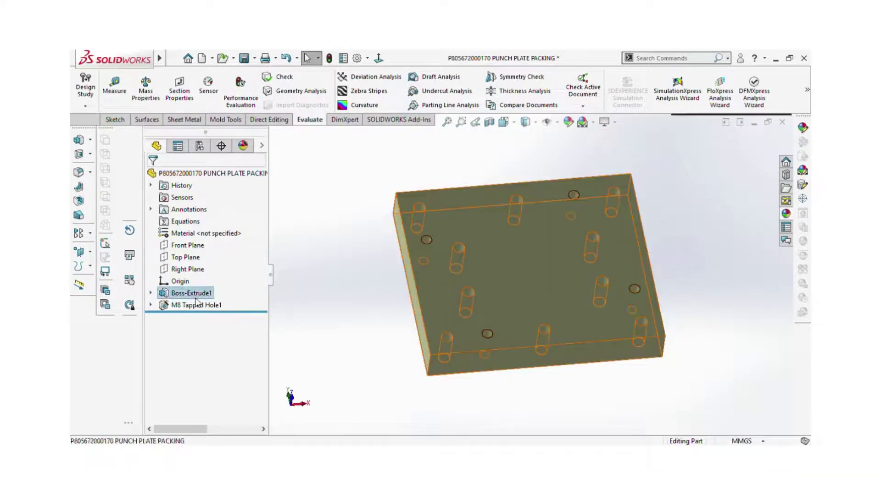
click(213, 218)
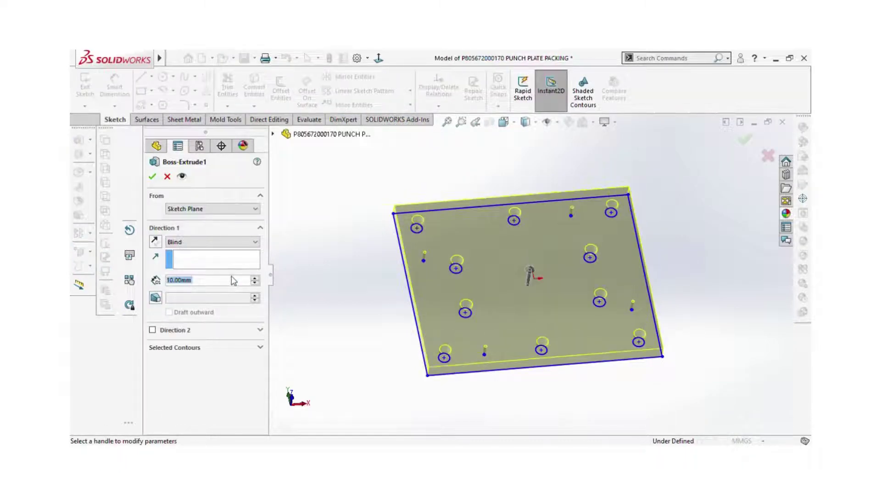
click(152, 177)
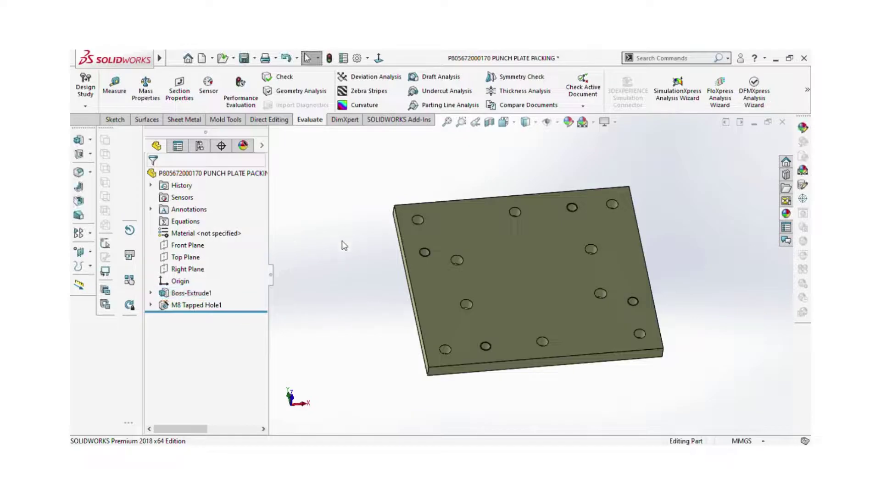
middle_drag(344, 244, 398, 290)
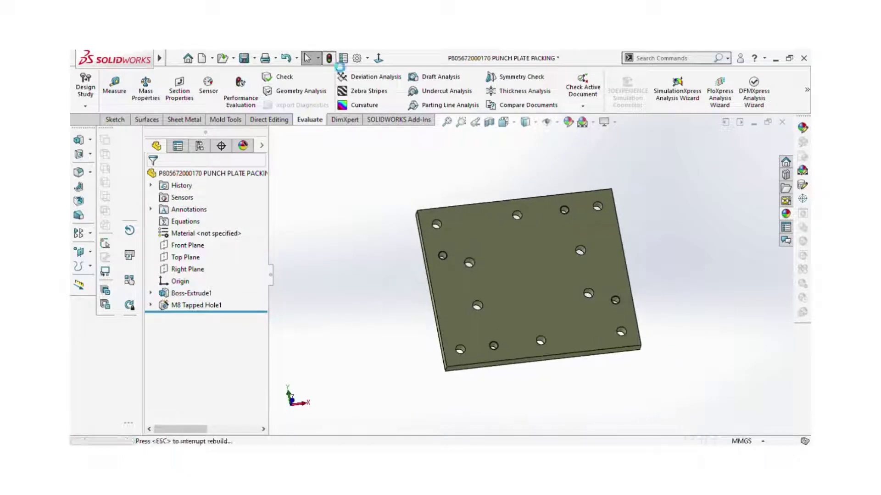
click(307, 58)
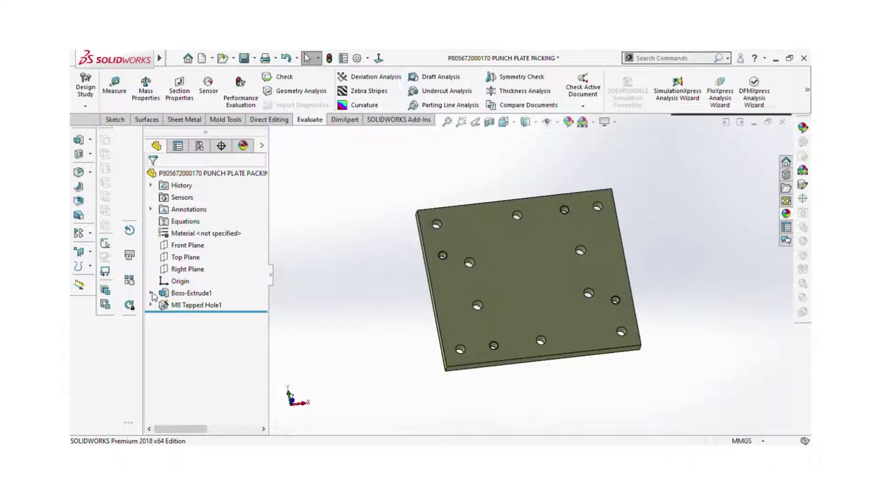
click(151, 293)
click(193, 305)
Convert the Model sketch's four inner circles to construction geometry and exit the sketch.
click(202, 265)
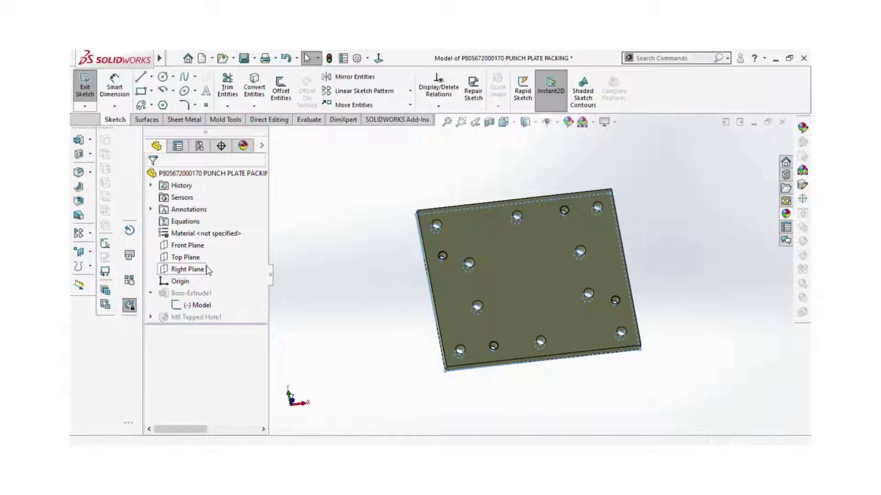
click(378, 59)
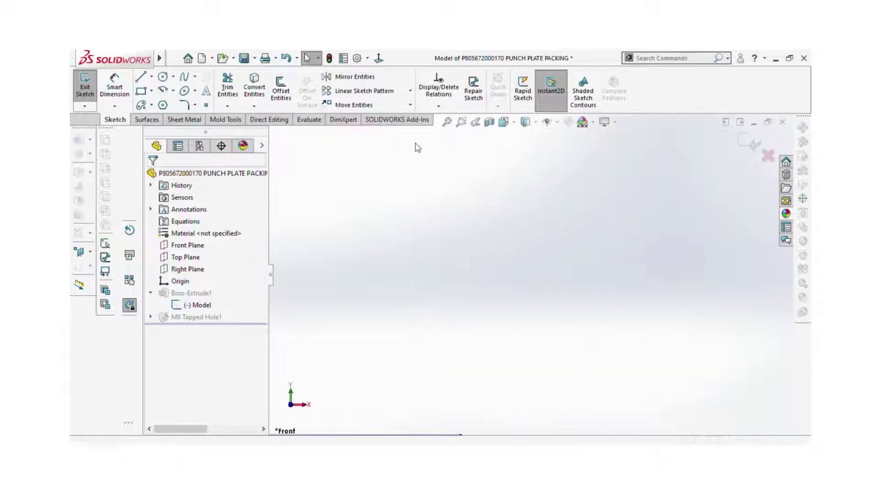
click(446, 122)
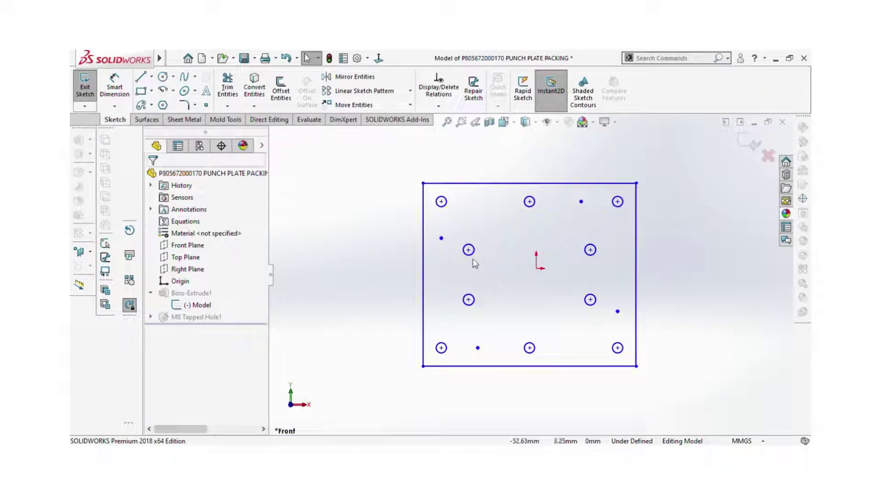
click(473, 258)
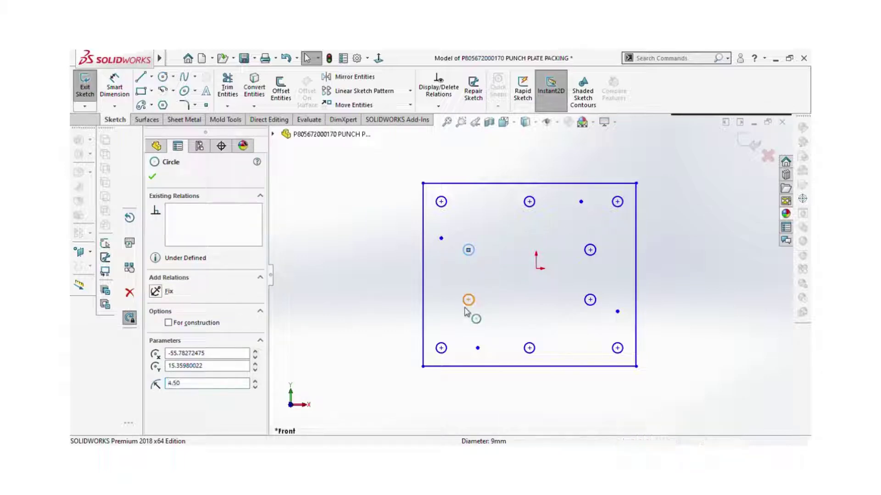
ctrl+click(468, 305)
ctrl+click(595, 289)
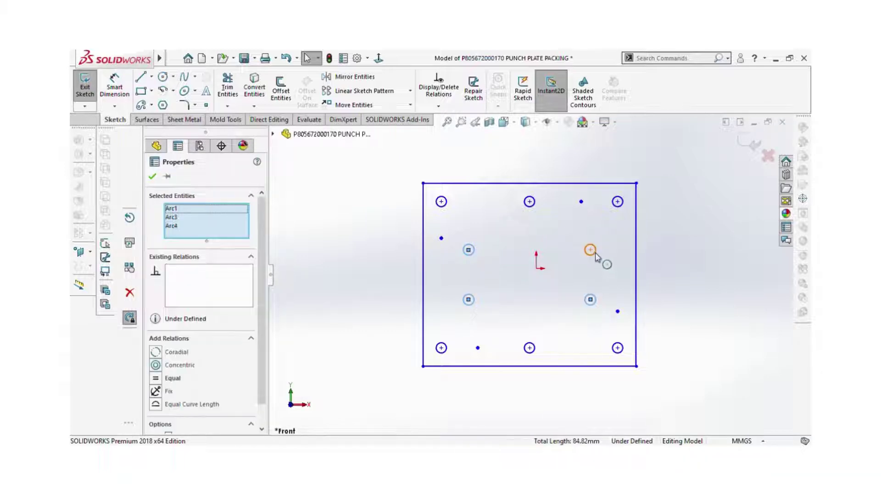
ctrl+click(595, 257)
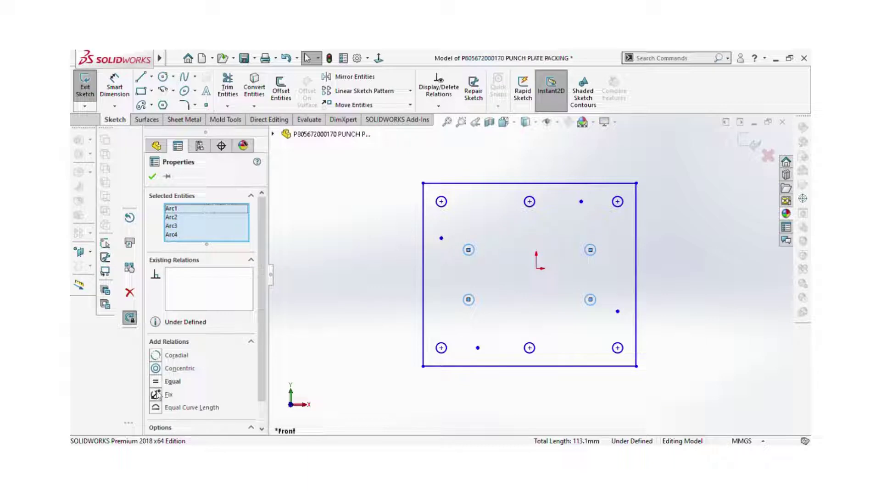
scroll(257, 358, down, 1)
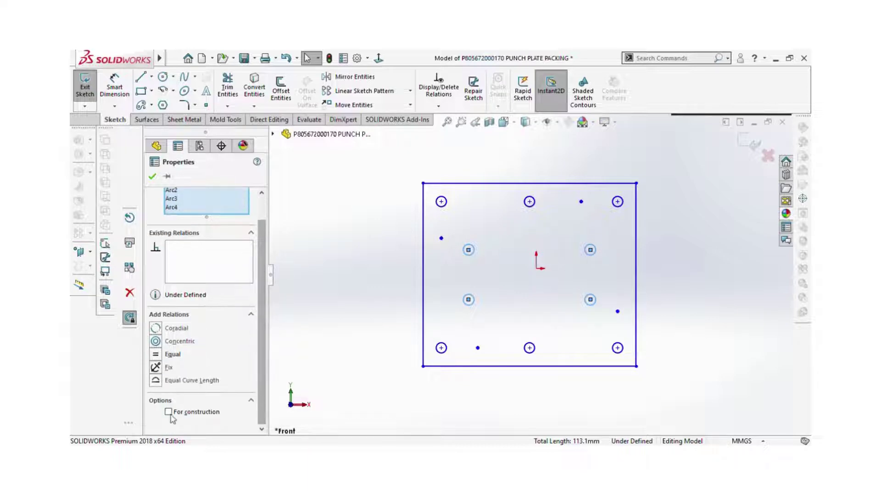
click(152, 179)
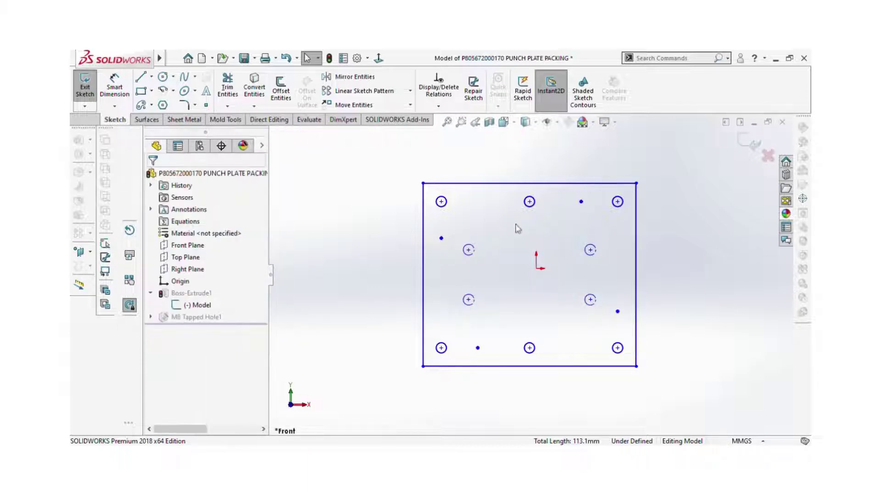
key(ctrl+b)
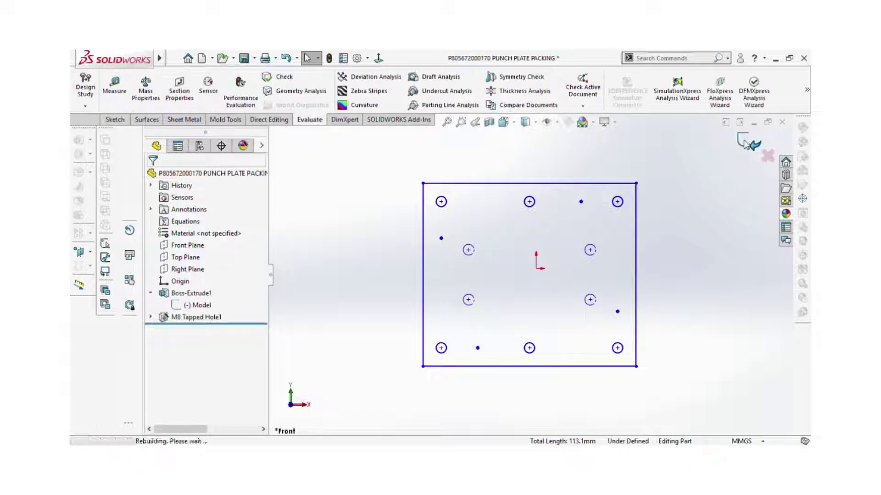
Roll back above M8 Tapped Hole1 and reopen the Model sketch.
click(208, 321)
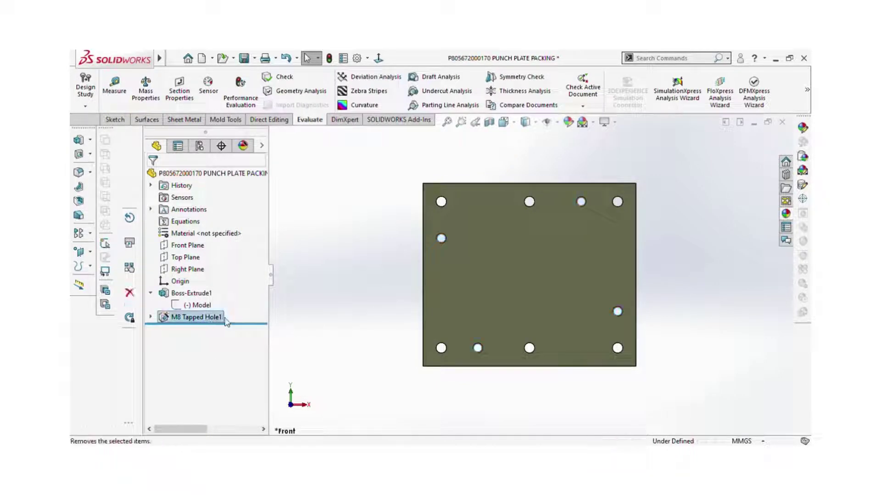
drag(206, 324, 201, 313)
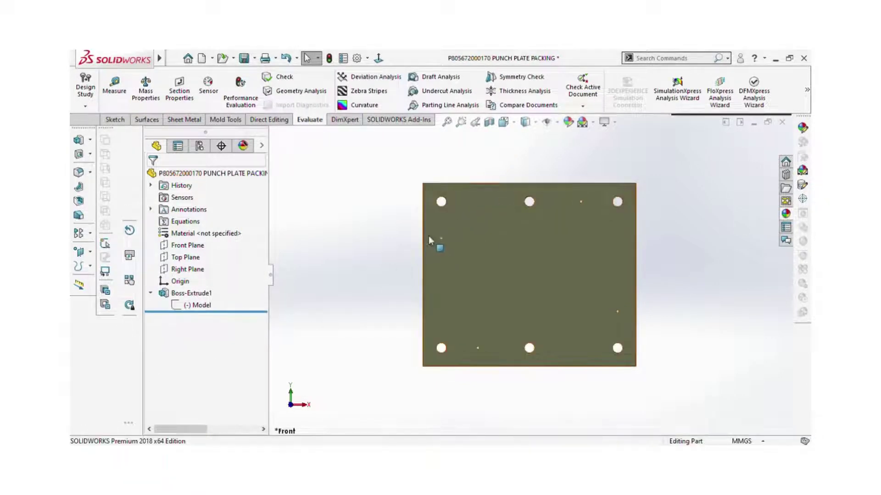
click(188, 307)
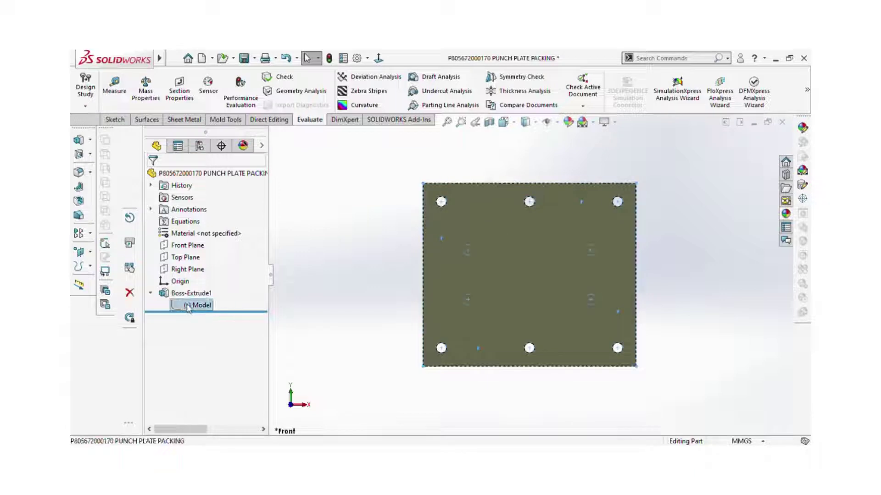
click(200, 271)
scroll(468, 251, down, 2)
scroll(450, 245, down, 4)
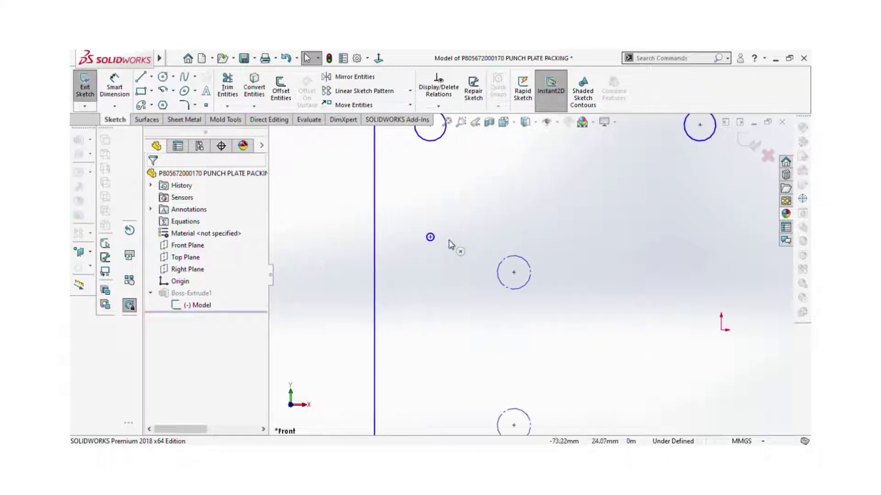
Delete the stray circle and point near the plate's left and top edges.
drag(453, 222, 418, 253)
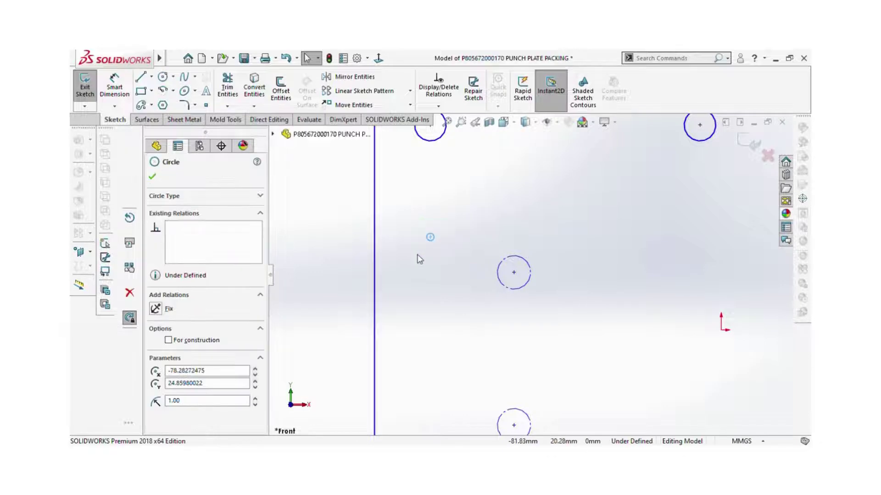
click(420, 259)
scroll(619, 250, up, 3)
scroll(629, 222, down, 2)
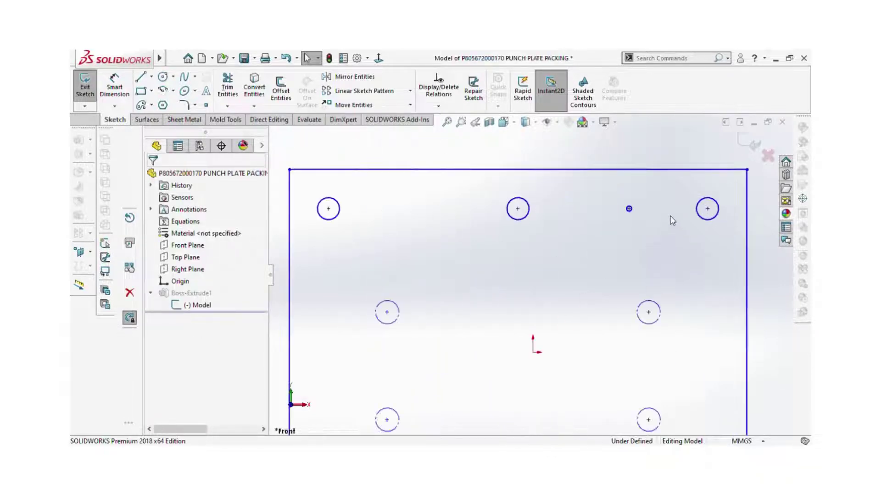
key(Delete)
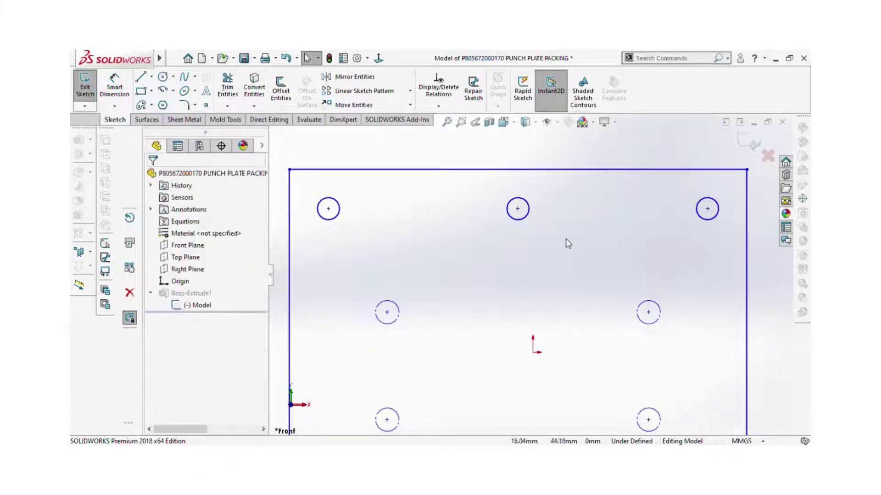
scroll(584, 314, up, 3)
scroll(624, 353, down, 2)
scroll(637, 362, down, 2)
Delete the stray points near the right and bottom edges and exit the sketch.
drag(613, 311, 564, 338)
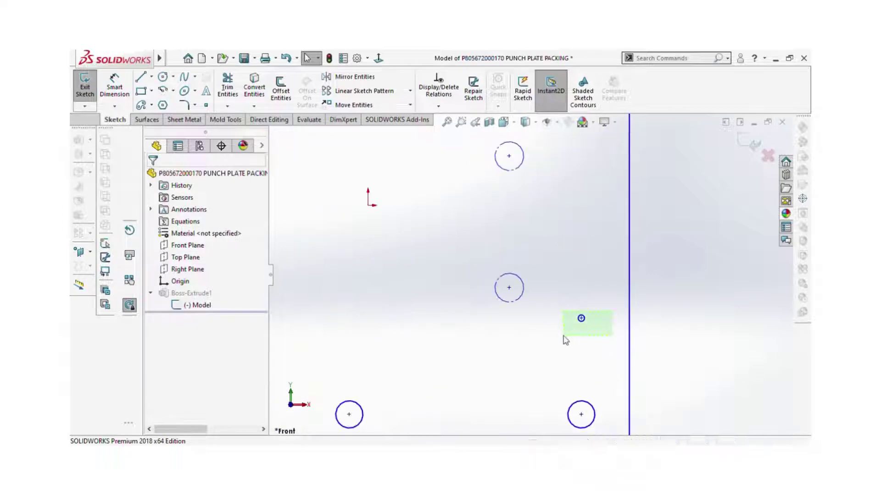
key(Delete)
scroll(535, 334, up, 3)
scroll(406, 347, down, 3)
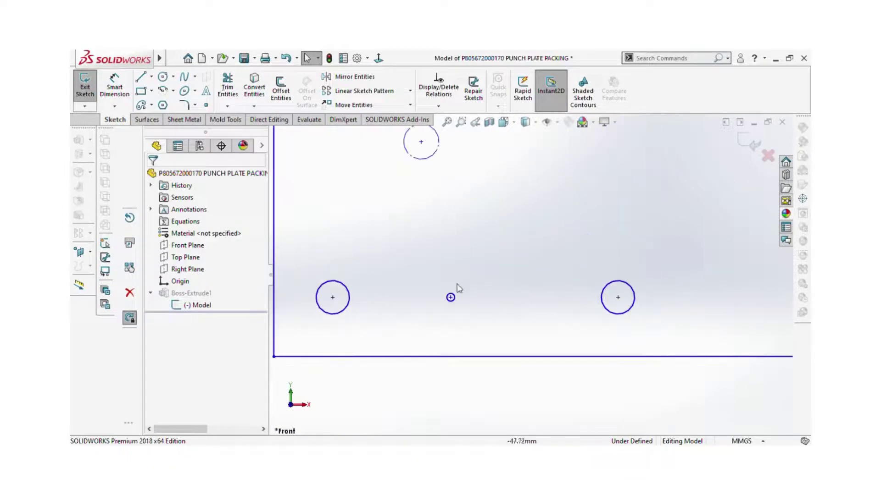
drag(467, 269, 416, 319)
key(Delete)
scroll(437, 329, up, 2)
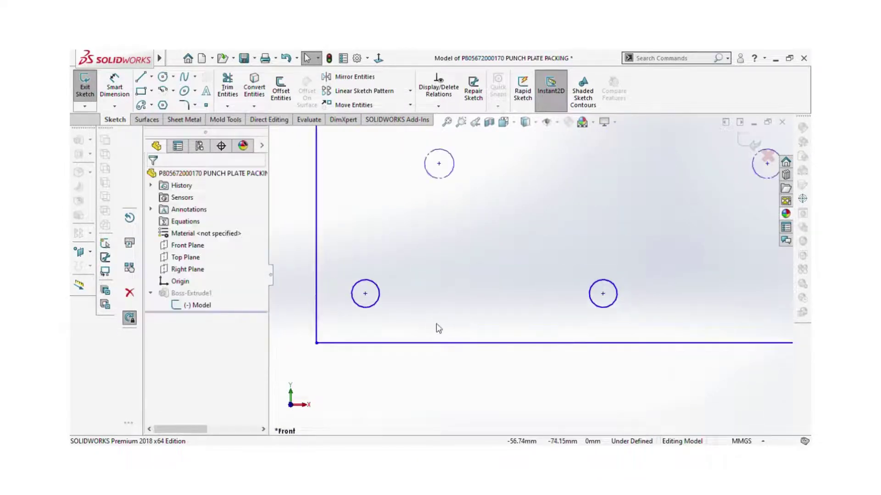
scroll(466, 305, up, 2)
scroll(505, 275, up, 1)
click(750, 145)
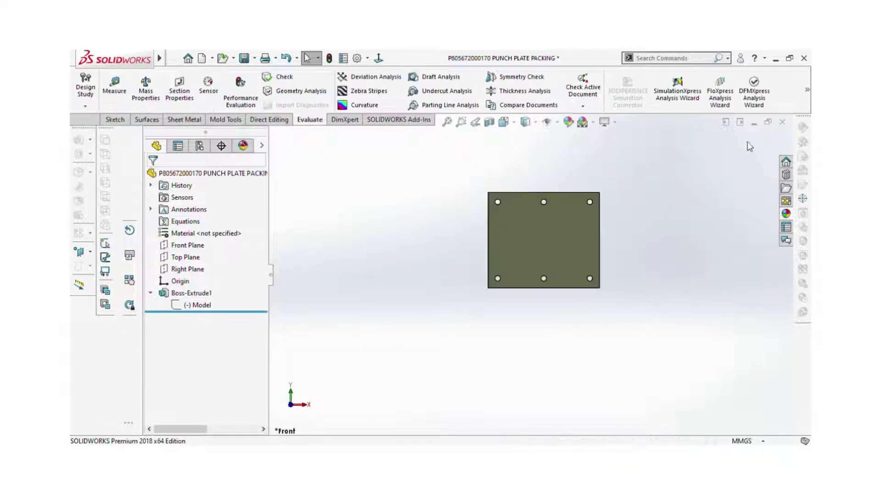
scroll(596, 222, up, 2)
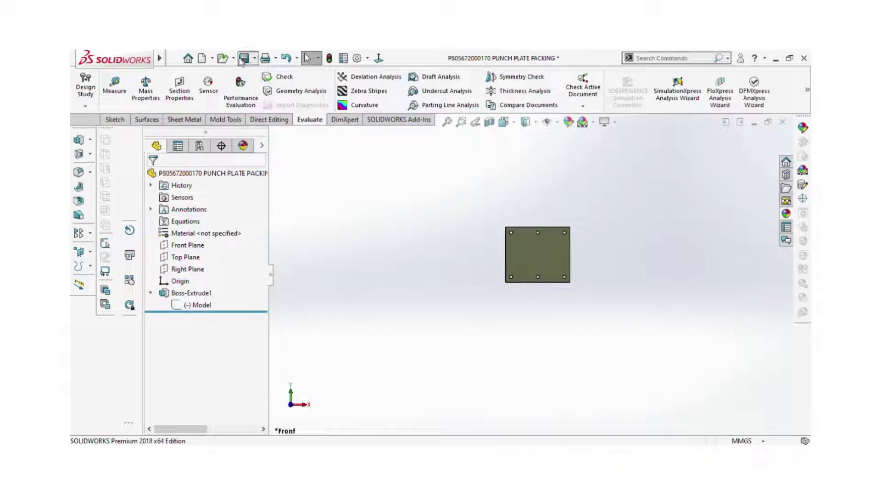
Close the plate part and return to the piller set assembly, orbiting the plate stack.
click(783, 122)
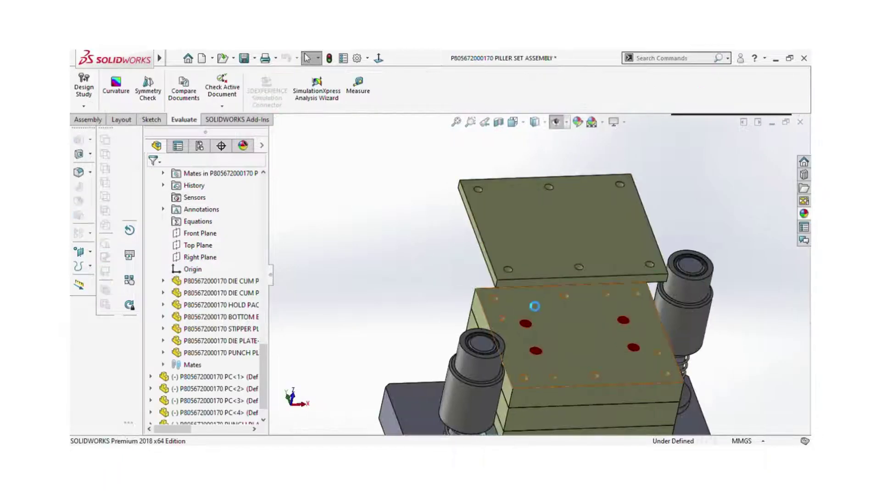
middle_drag(535, 307, 337, 54)
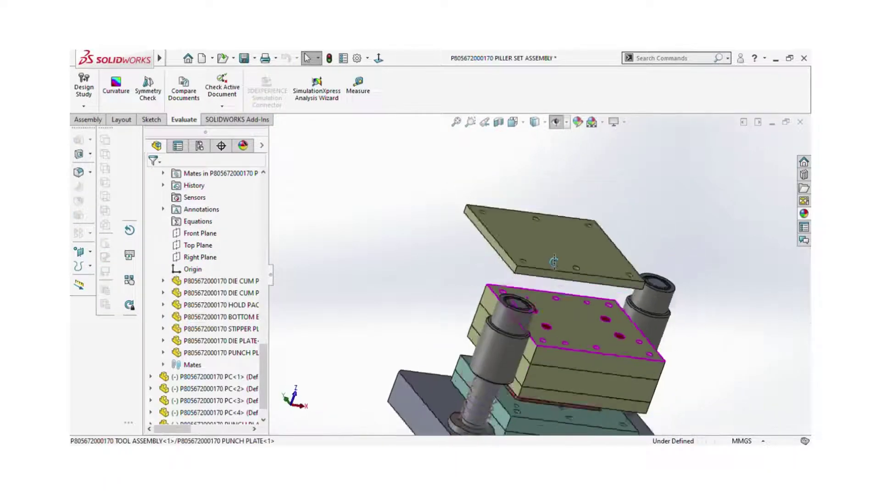
click(331, 59)
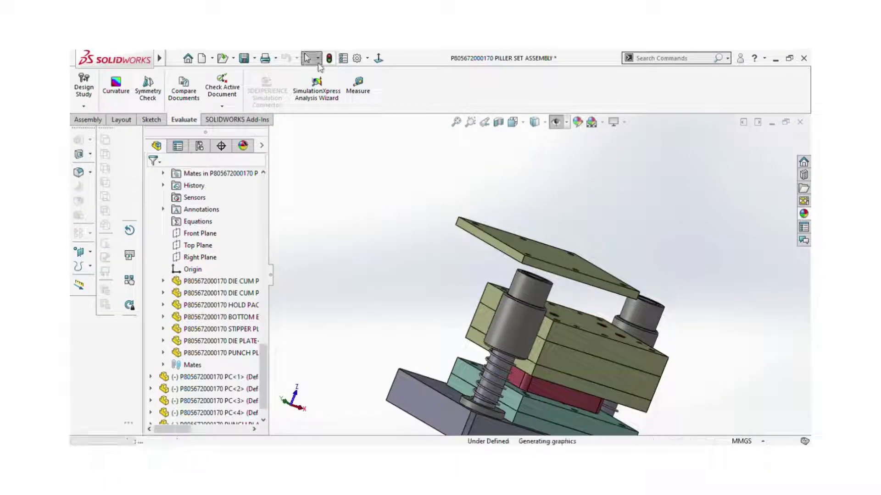
click(85, 122)
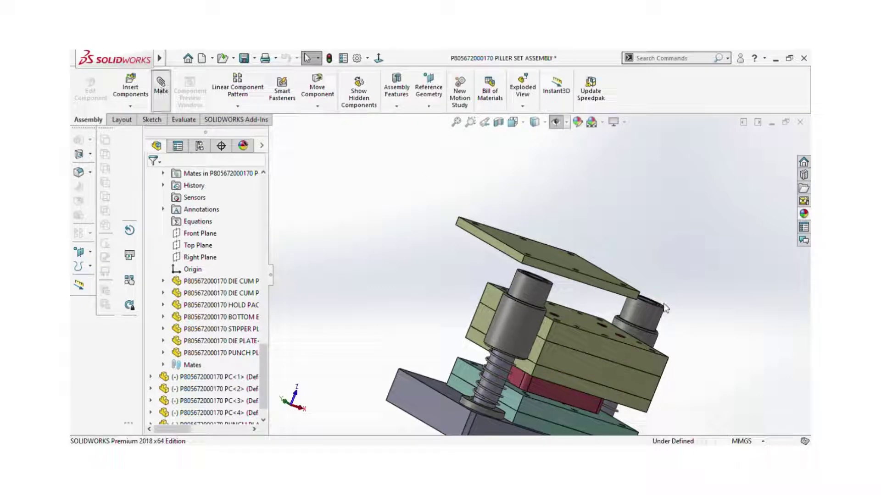
Mate the loose plate's face coincident with the lower plate's face.
key(m)
scroll(593, 327, down, 2)
scroll(593, 323, down, 3)
scroll(592, 321, down, 3)
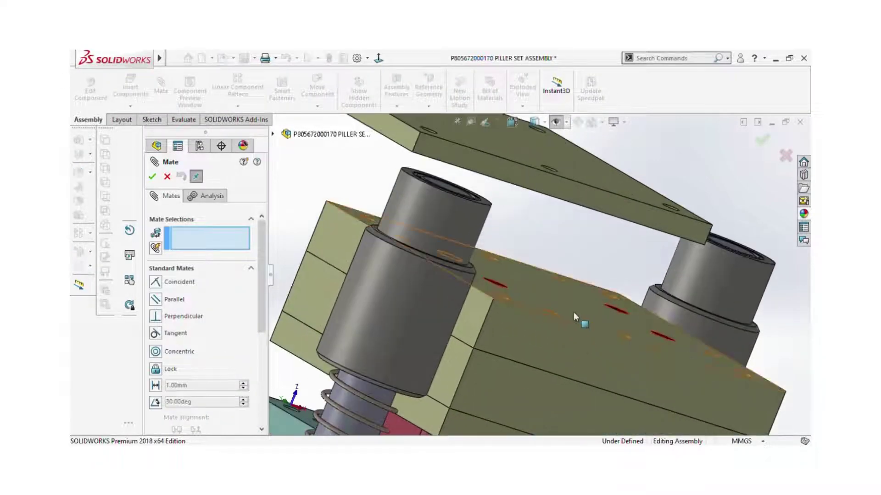
scroll(576, 307, up, 3)
scroll(540, 272, up, 3)
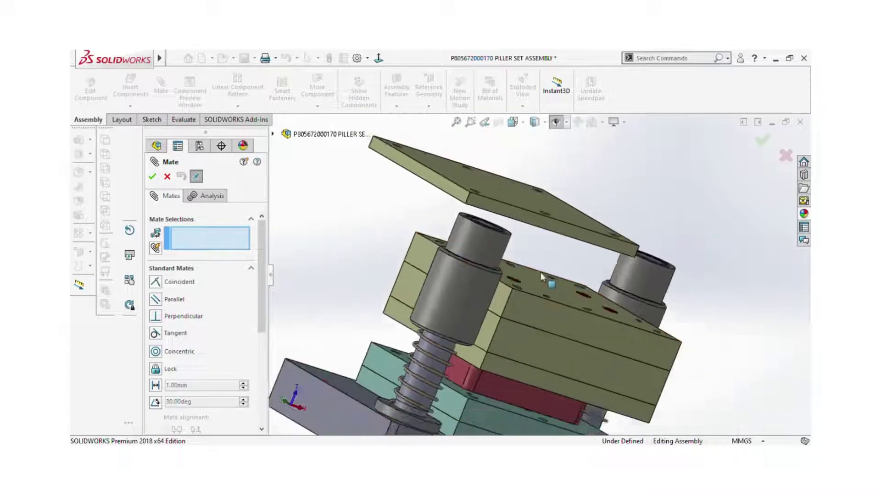
mouse_move(540, 272)
middle_down()
mouse_move(555, 233)
mouse_move(461, 252)
middle_up()
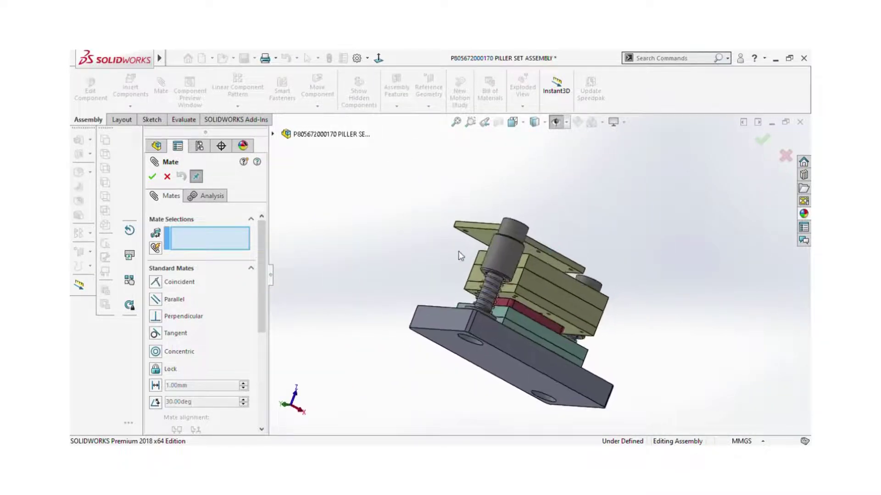
scroll(503, 239, down, 2)
click(500, 232)
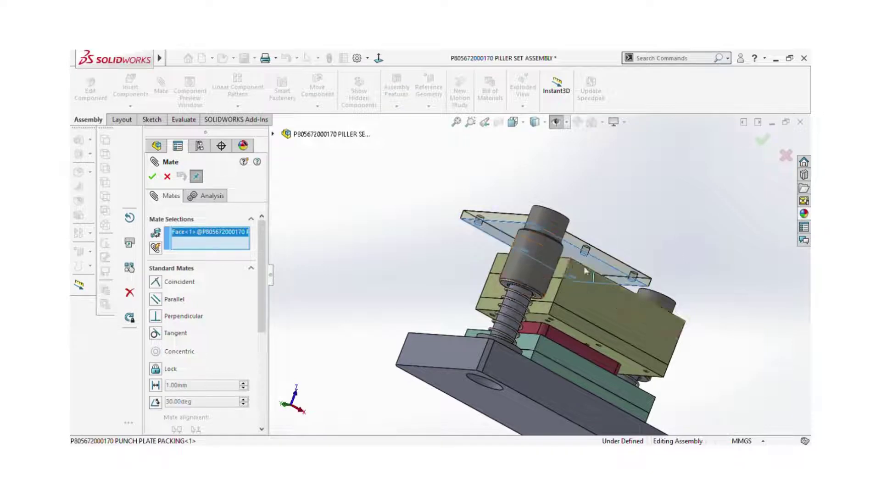
middle_drag(501, 233, 563, 315)
click(563, 315)
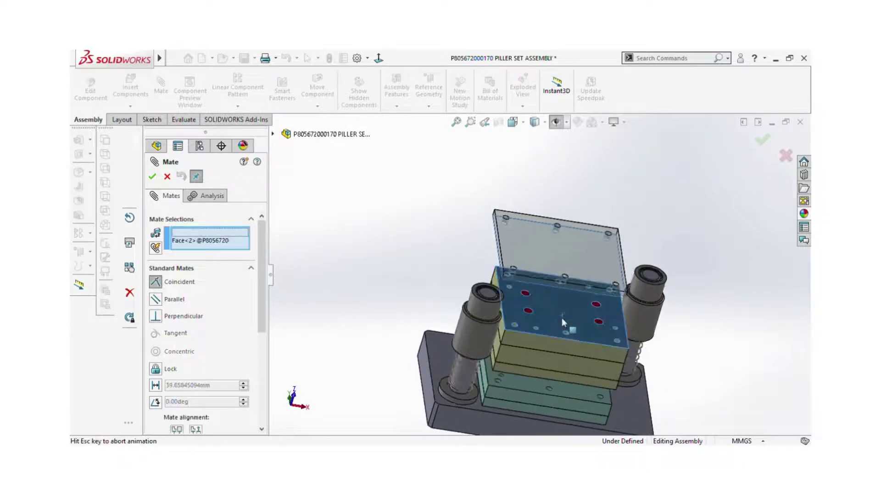
click(624, 315)
Add a coincident mate between the front faces of the two plates.
middle_drag(623, 314, 529, 296)
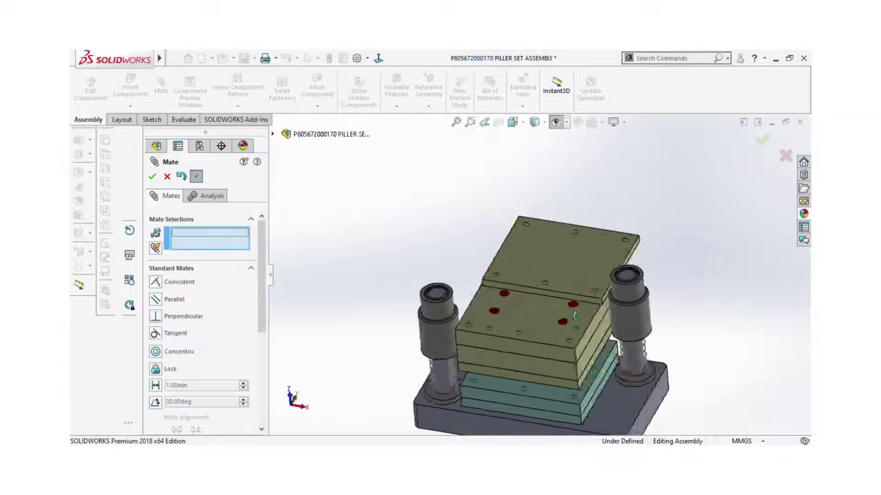
scroll(529, 296, down, 2)
scroll(527, 280, down, 2)
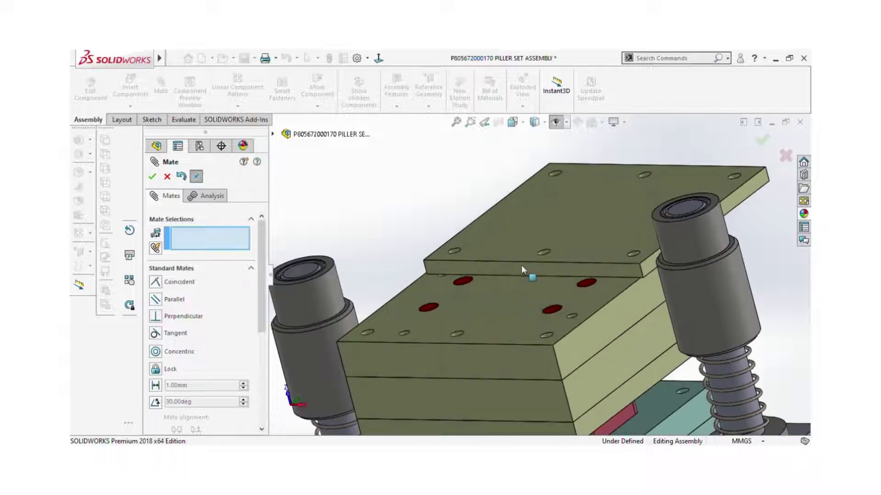
click(518, 265)
click(475, 360)
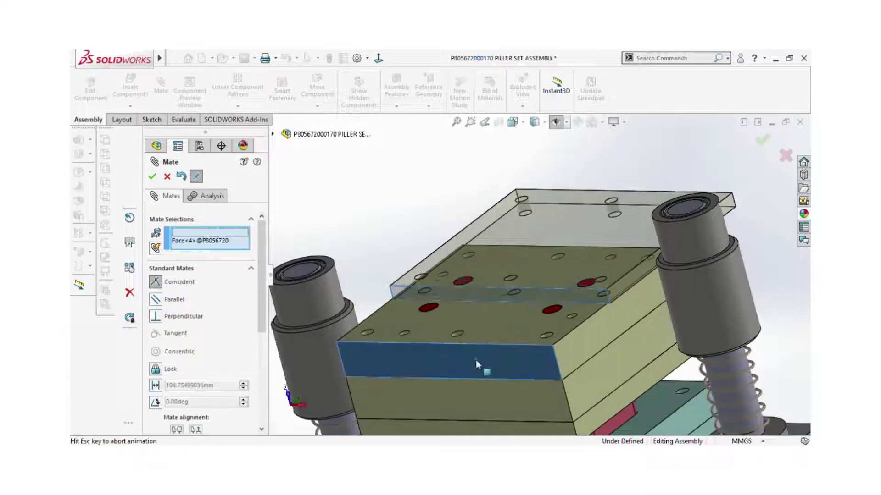
click(600, 360)
Make the plates' narrow side faces coincident and finish mating.
scroll(587, 351, down, 3)
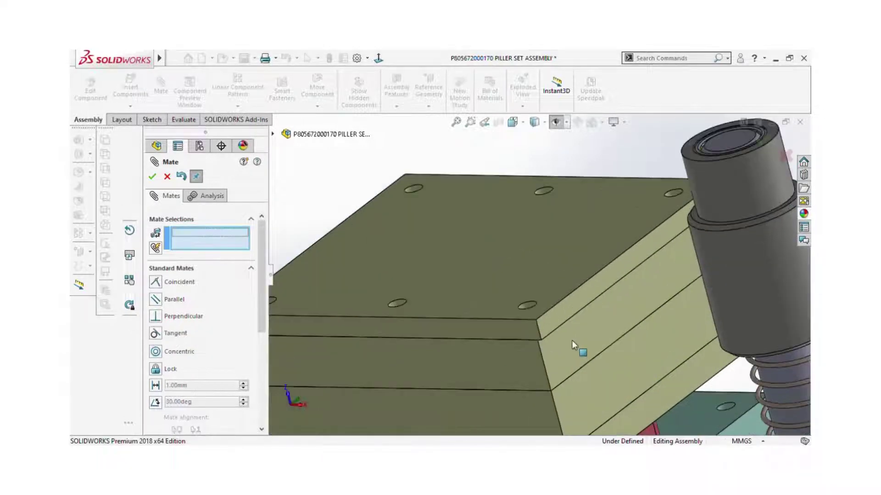
scroll(571, 341, down, 2)
click(533, 305)
click(563, 359)
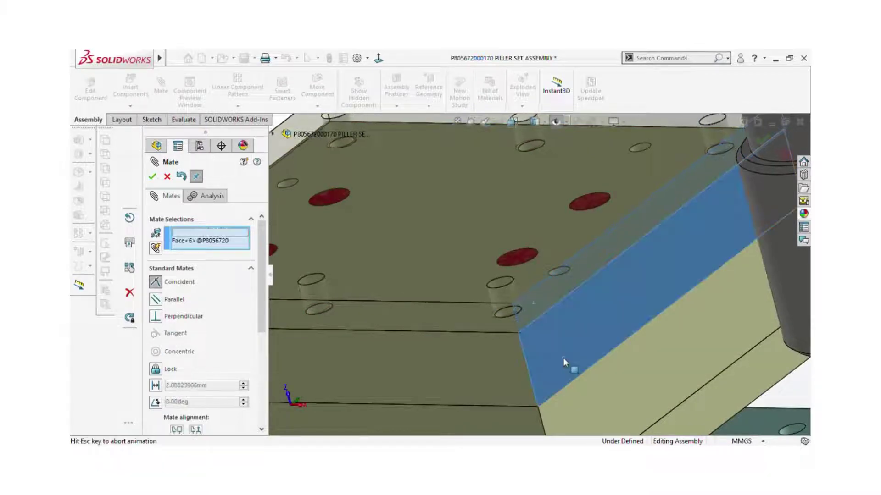
click(692, 375)
scroll(614, 349, up, 5)
scroll(615, 352, up, 5)
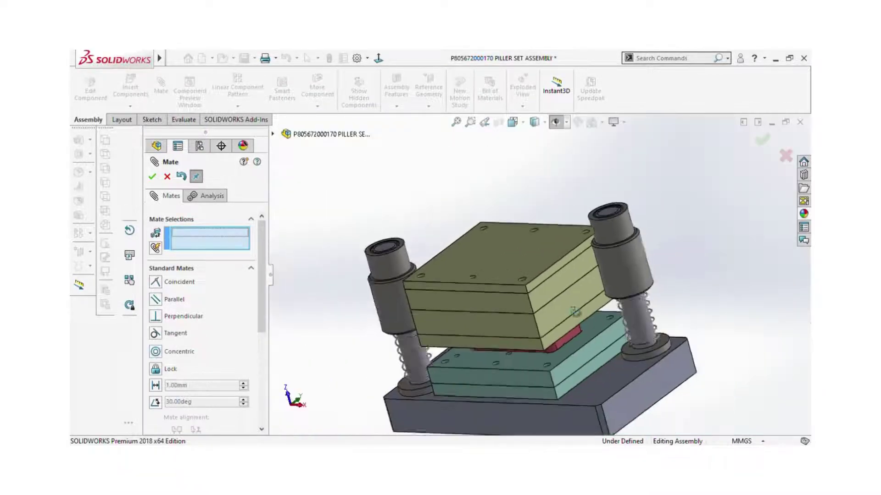
middle_drag(614, 352, 528, 298)
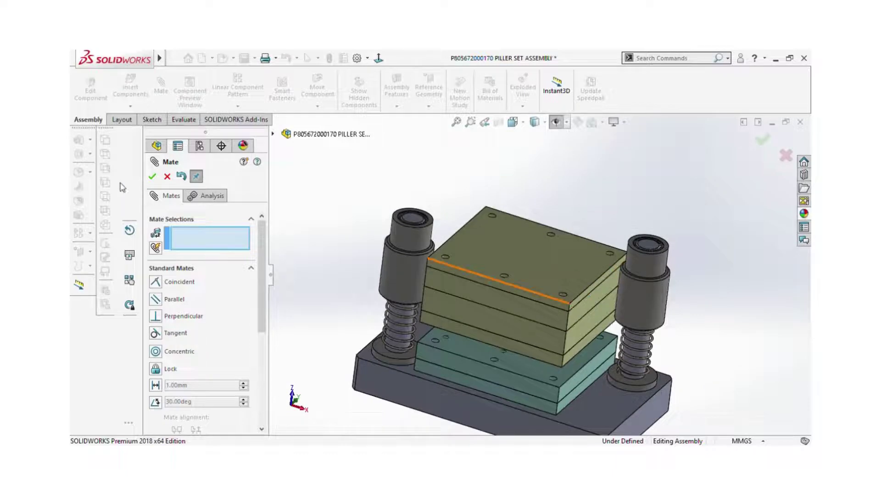
click(152, 177)
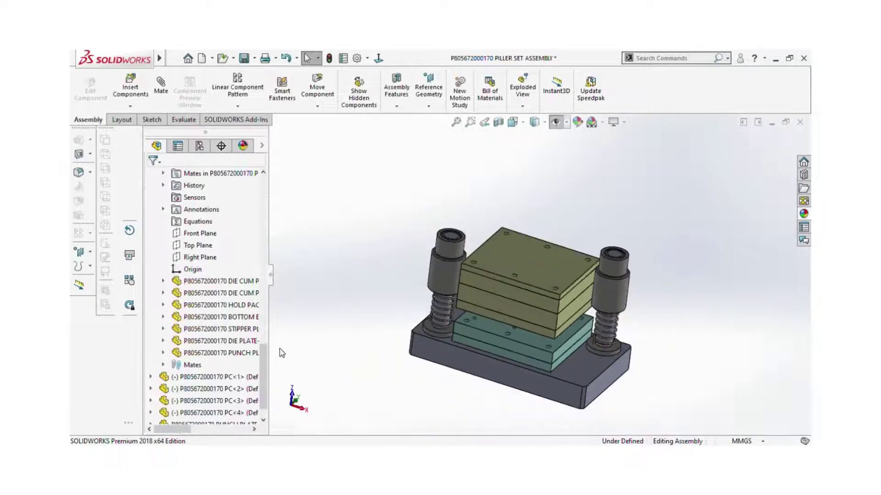
Select the TOP PLATE component in the tree and show it again.
drag(265, 367, 261, 166)
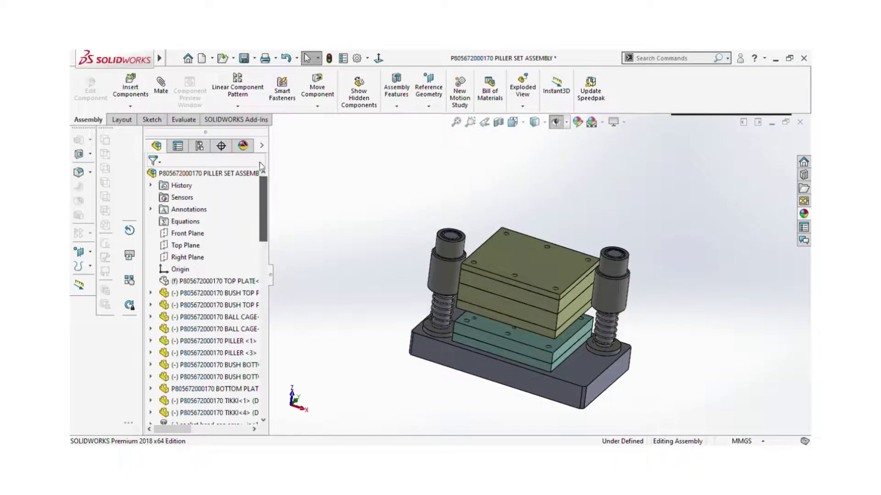
click(201, 282)
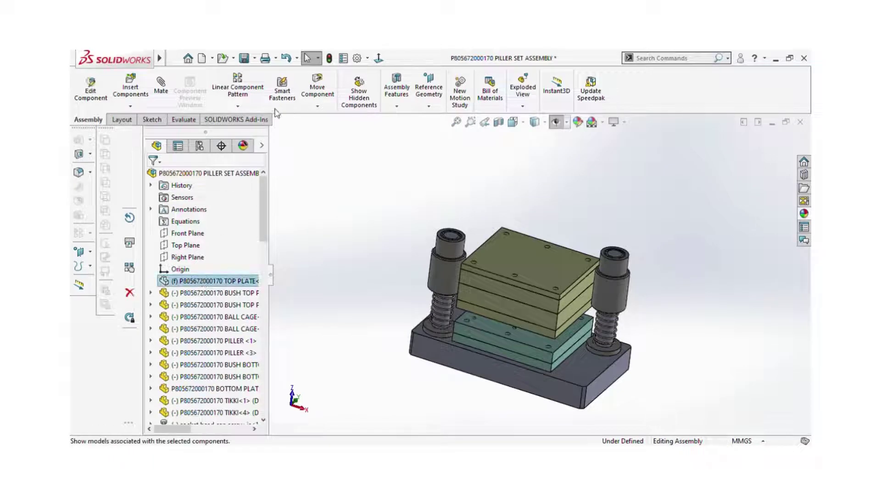
mouse_move(541, 197)
middle_down()
mouse_move(585, 202)
mouse_move(580, 217)
middle_up()
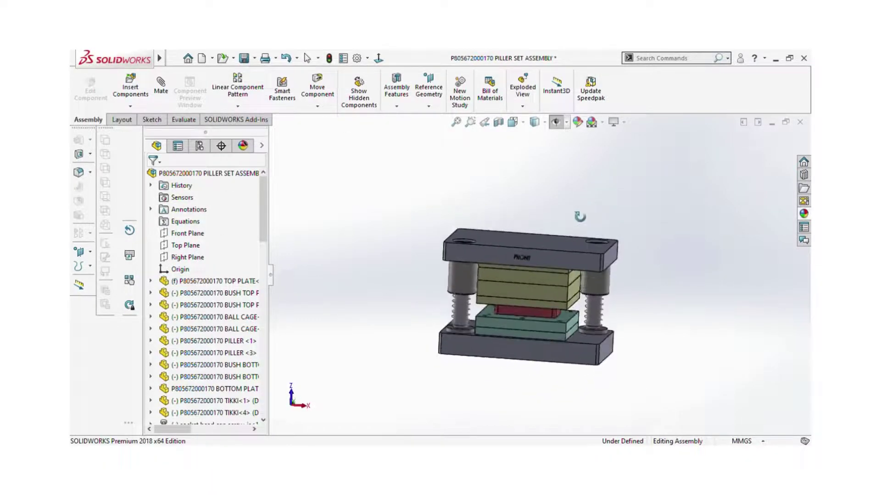
Zoom the assembly, view it straight from the front, and rebuild it.
scroll(514, 326, down, 2)
scroll(509, 312, down, 3)
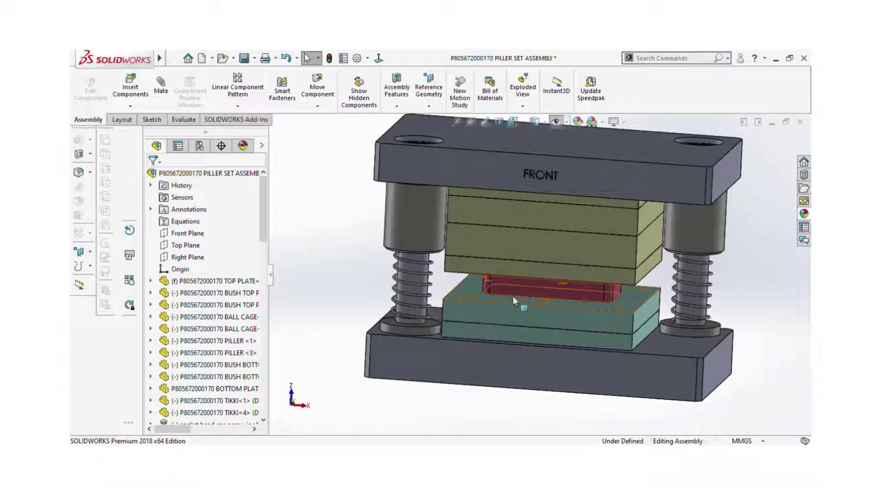
scroll(513, 296, down, 3)
scroll(541, 280, up, 4)
scroll(544, 280, down, 3)
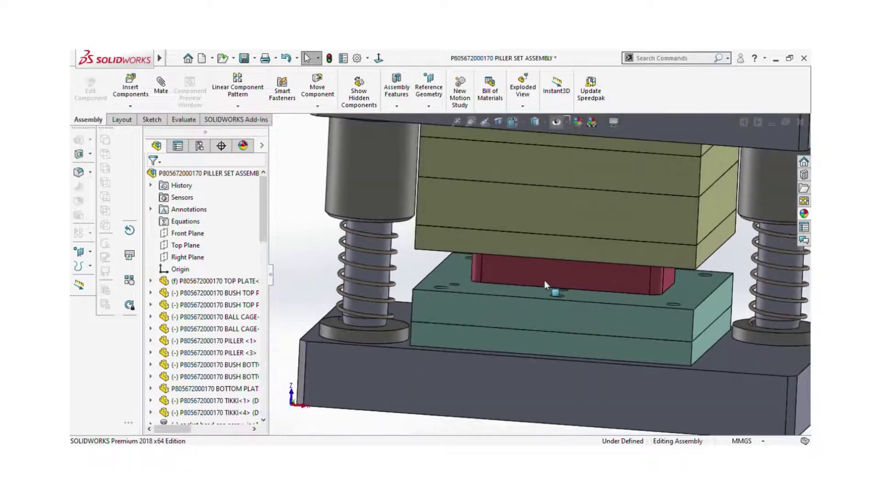
scroll(544, 280, up, 5)
scroll(559, 226, up, 1)
scroll(565, 263, down, 1)
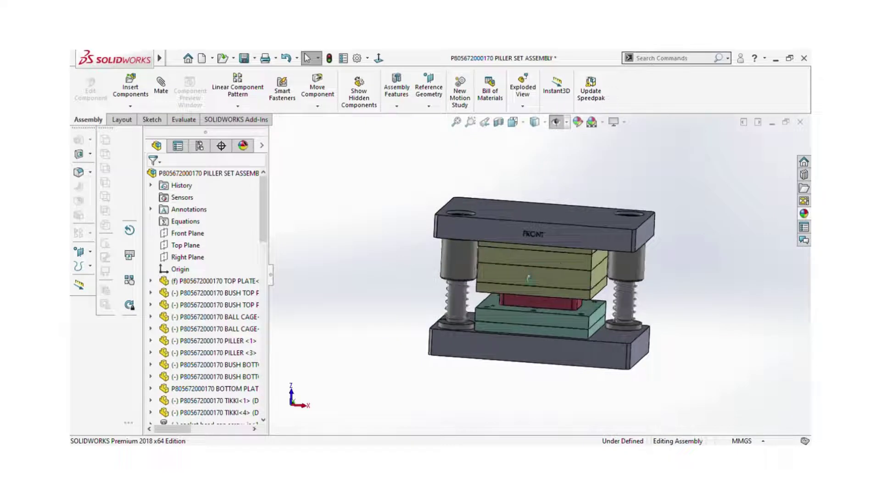
key(ctrl+1)
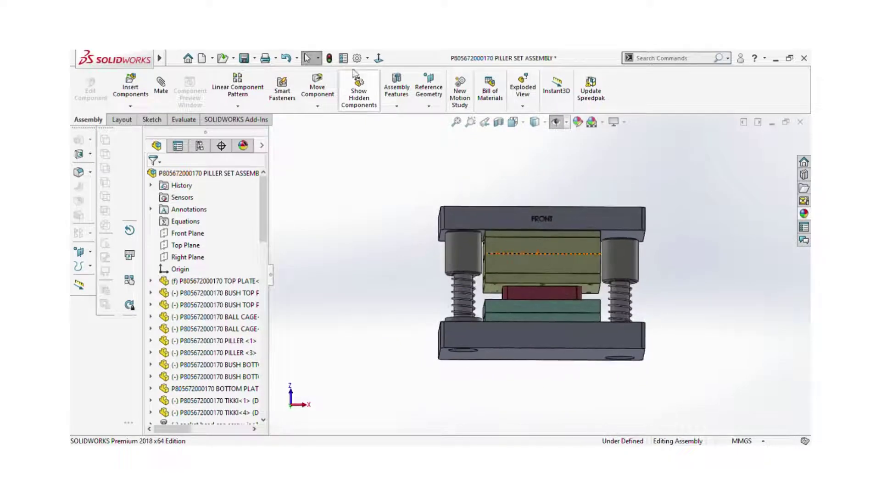
click(331, 60)
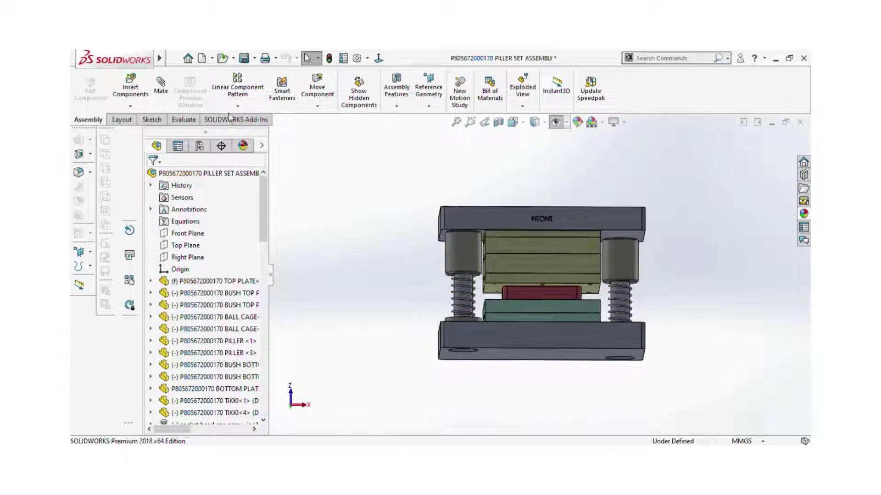
click(192, 120)
Measure the 140 mm distance between the top plate and bottom plate faces.
click(358, 85)
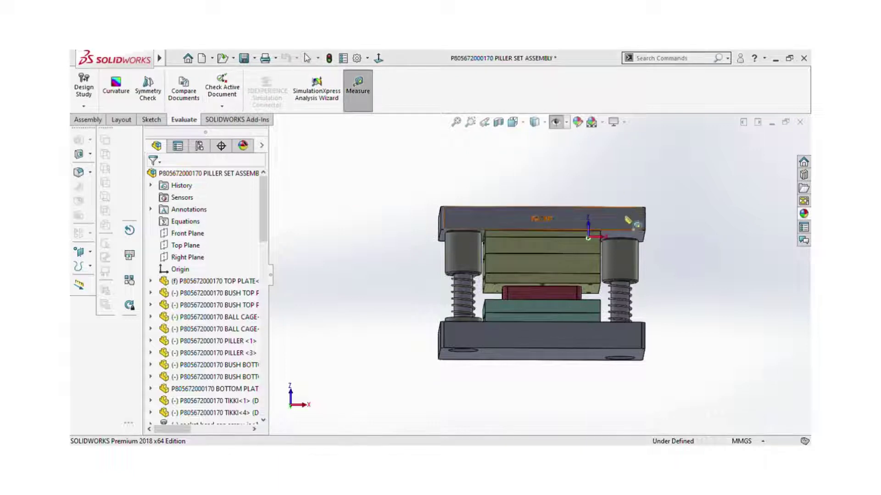
scroll(592, 229, down, 5)
mouse_move(592, 230)
middle_down()
mouse_move(603, 267)
mouse_move(591, 305)
middle_up()
click(603, 268)
scroll(596, 276, up, 3)
click(613, 412)
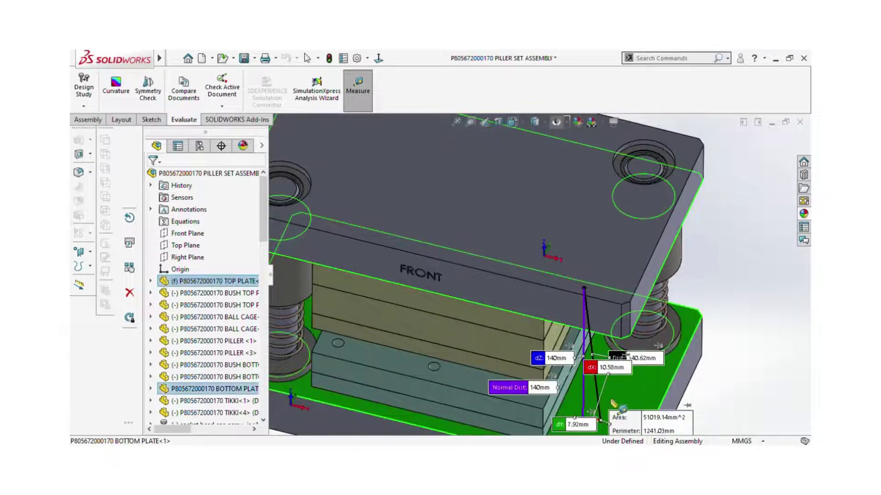
key(Escape)
key(Escape)
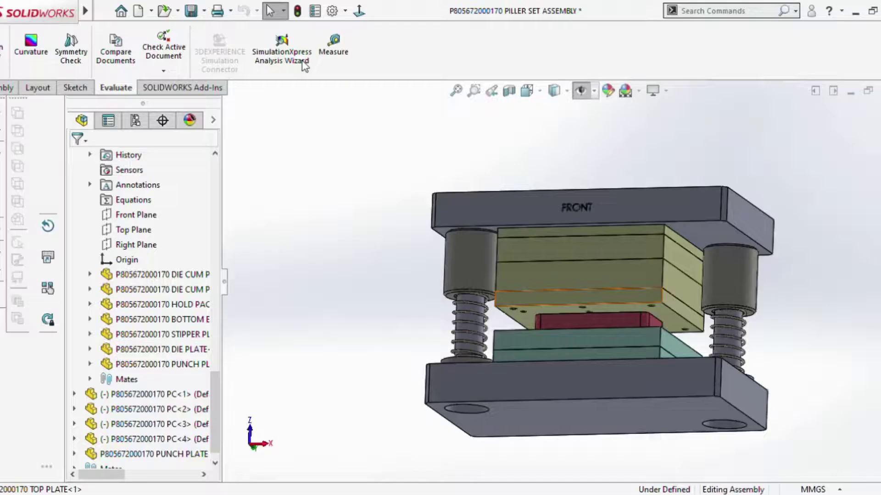
Delete the PUNCH PLATE from the assembly.
mouse_move(563, 306)
middle_down()
mouse_move(600, 212)
mouse_move(553, 238)
mouse_move(548, 223)
middle_up()
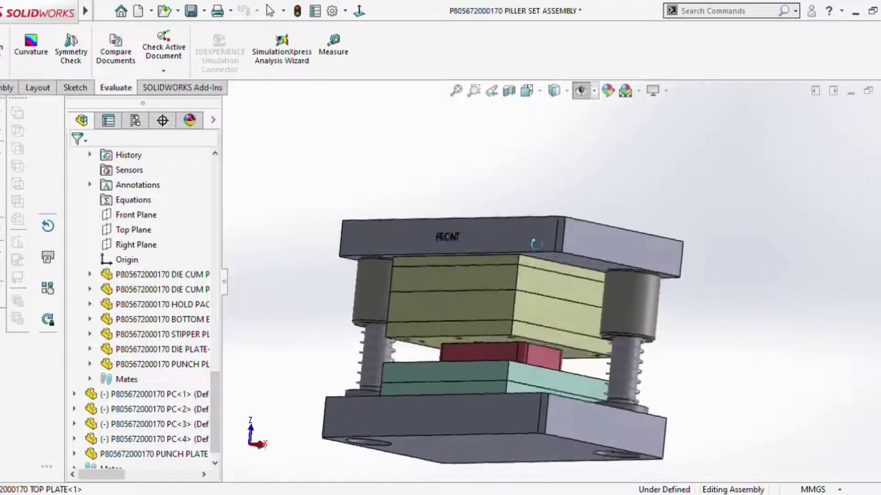
scroll(546, 222, down, 5)
click(529, 251)
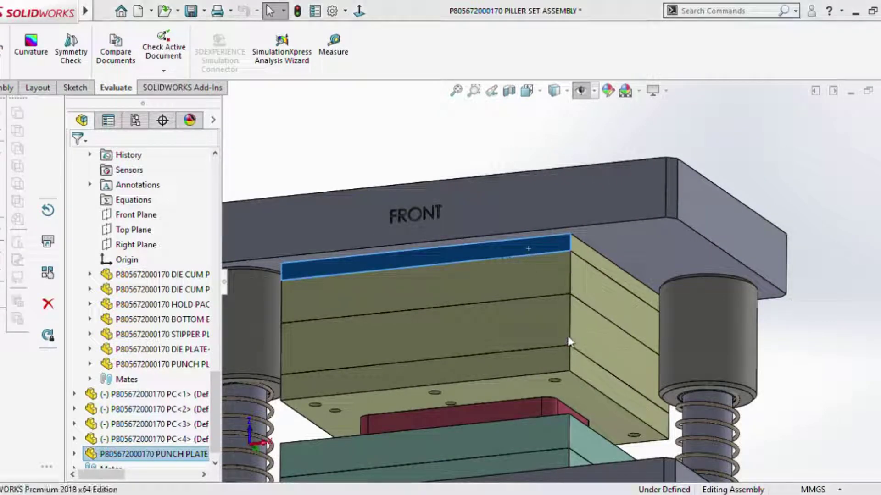
key(Delete)
Measure the distance from the top plate's bottom face to the die plate.
mouse_move(525, 256)
middle_down()
mouse_move(578, 289)
mouse_move(473, 287)
mouse_move(603, 326)
mouse_move(610, 306)
mouse_move(586, 333)
mouse_move(615, 369)
middle_up()
click(333, 46)
scroll(617, 274, down, 2)
click(614, 271)
click(470, 284)
key(Escape)
View the die set from above and select the right pillar to open it.
scroll(617, 294, up, 5)
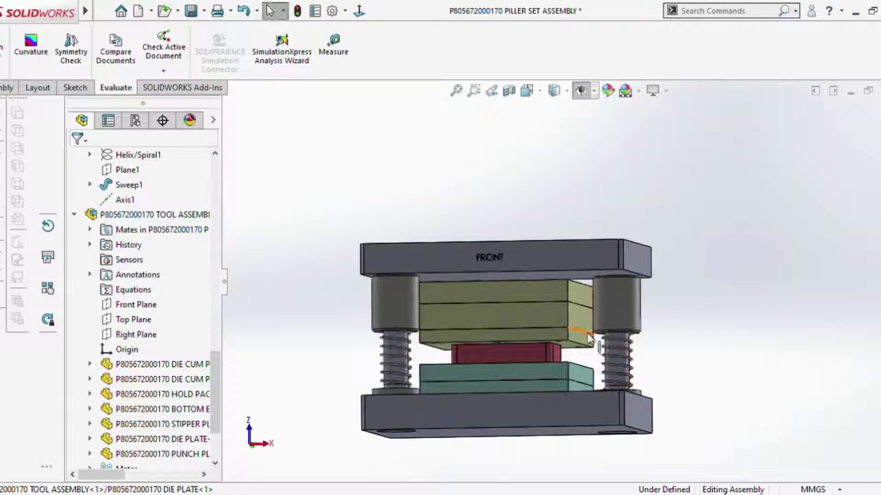
scroll(591, 323, down, 3)
scroll(596, 321, up, 3)
scroll(612, 321, down, 3)
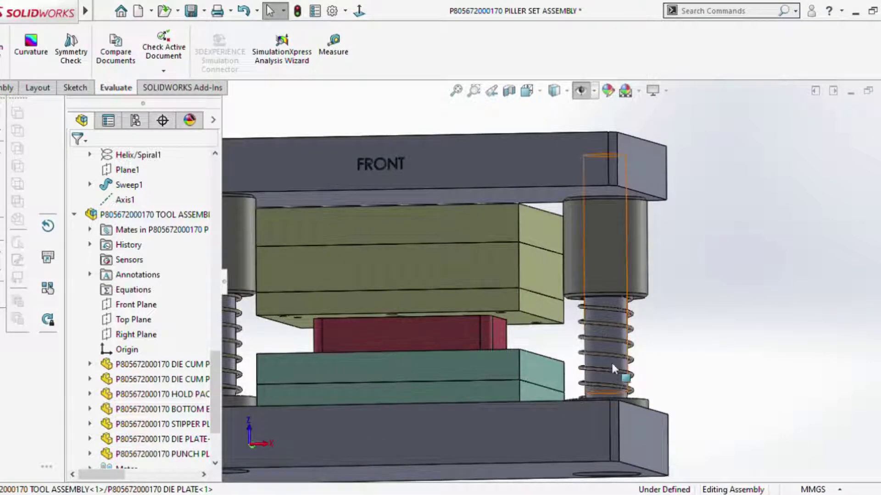
scroll(609, 358, up, 1)
scroll(608, 360, up, 2)
scroll(546, 275, down, 2)
scroll(569, 268, up, 3)
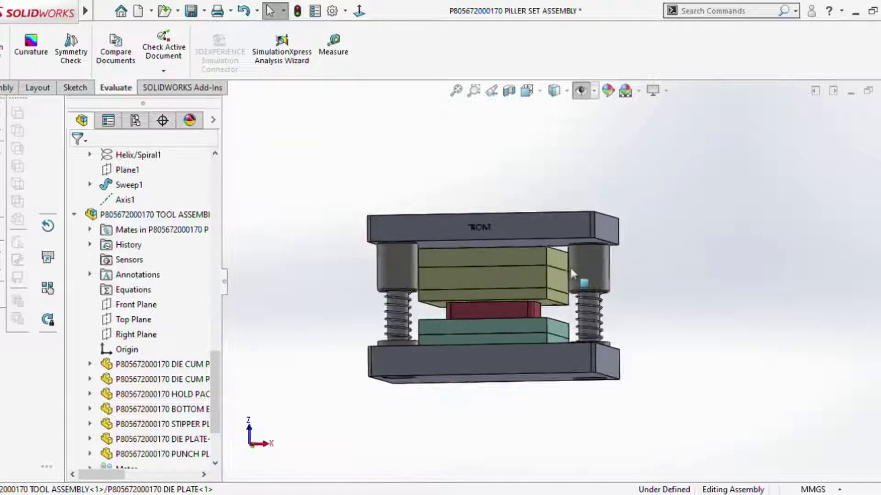
scroll(553, 281, up, 1)
middle_drag(553, 281, 577, 296)
scroll(582, 298, down, 3)
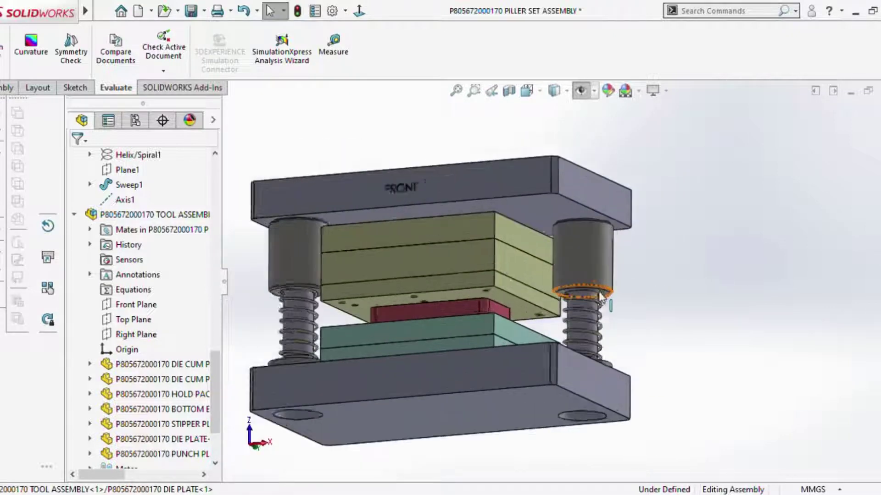
scroll(584, 299, down, 3)
scroll(582, 296, down, 2)
scroll(579, 311, down, 2)
click(560, 299)
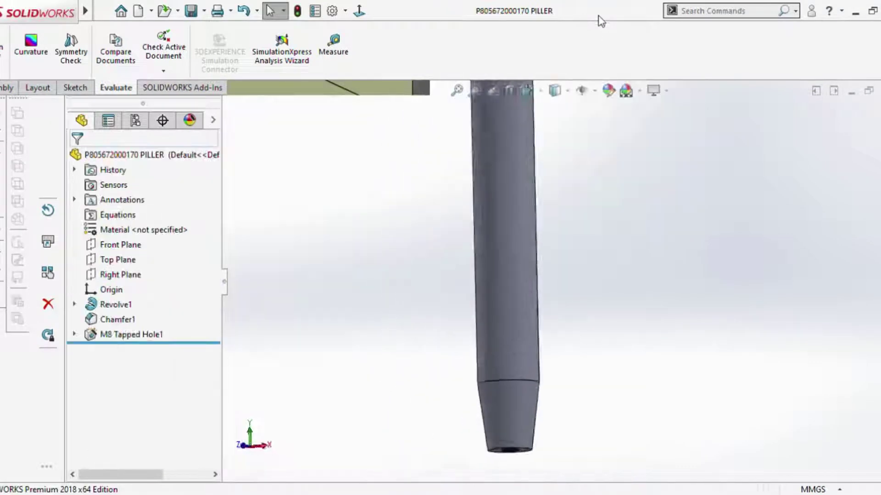
Change Revolve1's Sketch1 length dimension from 187.00 to 177, rebuild, and switch back to the assembly.
click(74, 304)
click(129, 320)
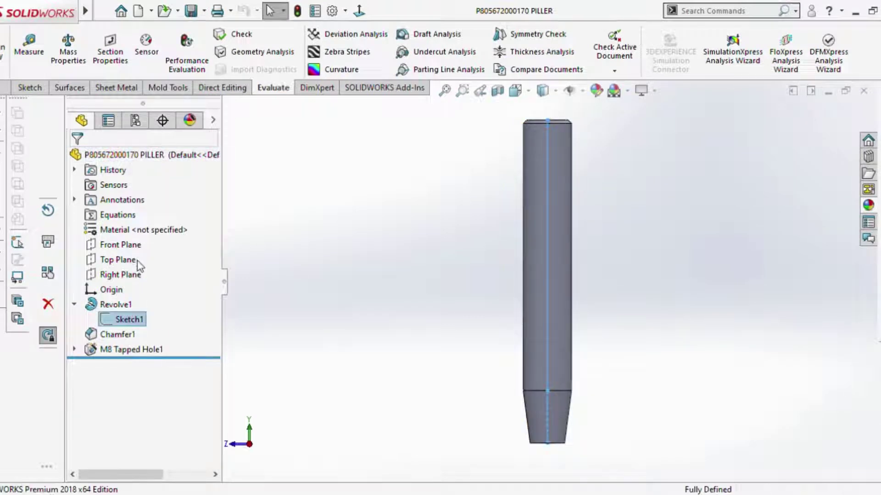
click(360, 11)
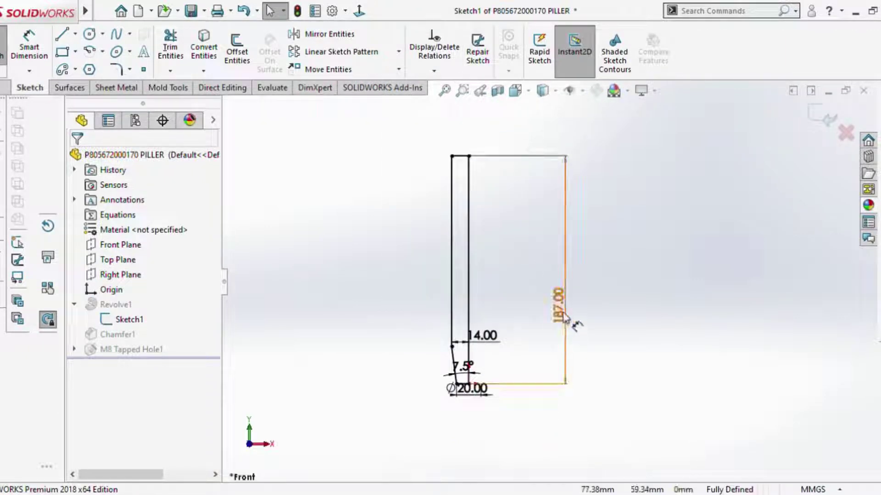
click(564, 319)
double_click(564, 318)
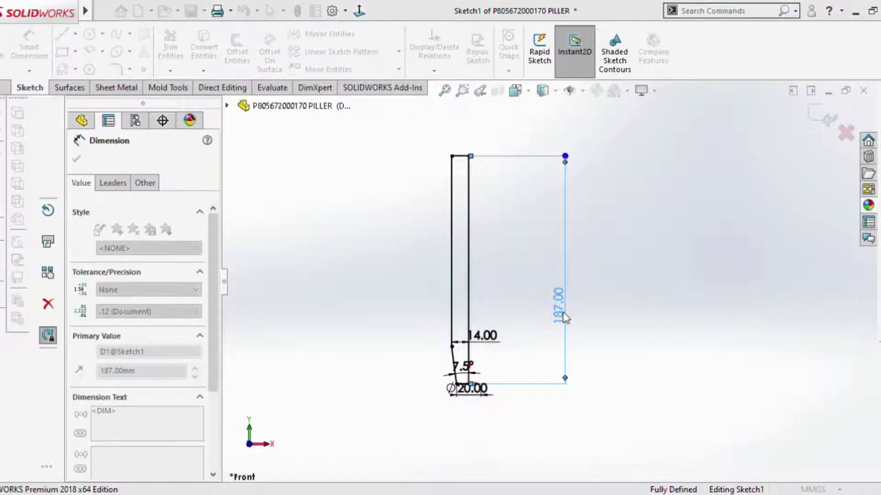
text(177)
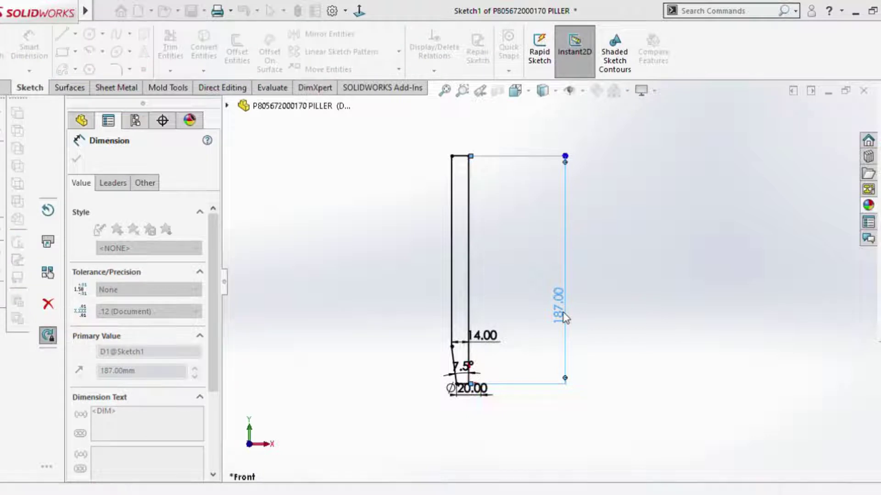
key(Return)
click(77, 159)
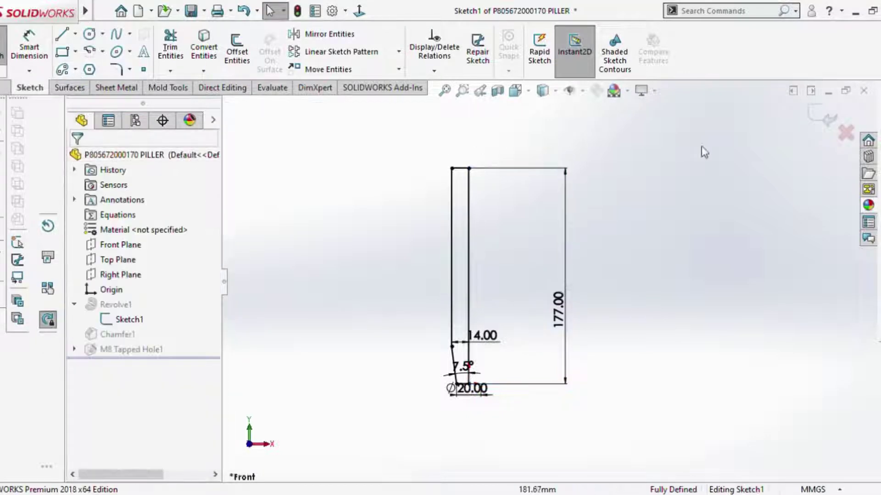
click(823, 119)
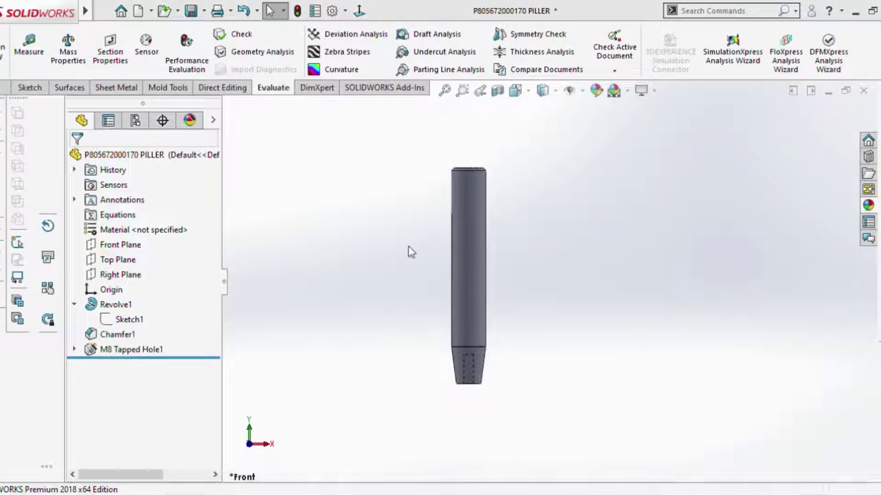
key(ctrl+Tab)
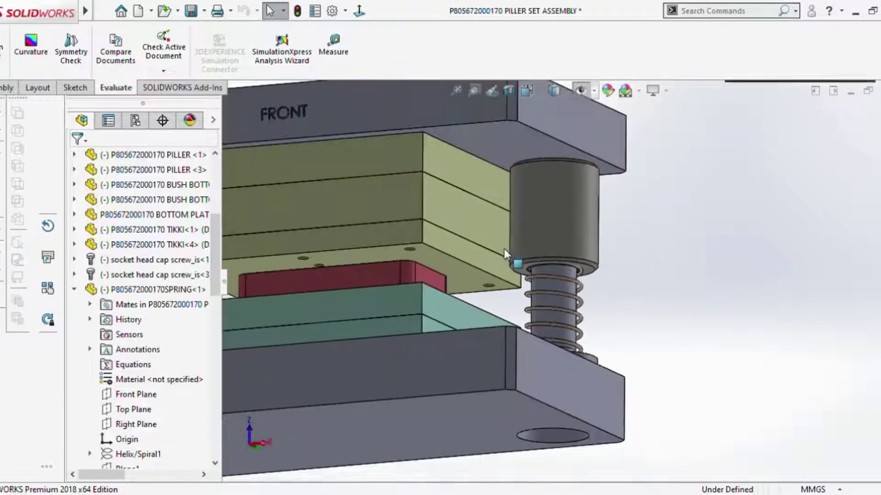
Fit the die set in view and show it straight from the front.
key(f)
mouse_move(457, 219)
middle_down()
mouse_move(476, 255)
mouse_move(392, 162)
middle_up()
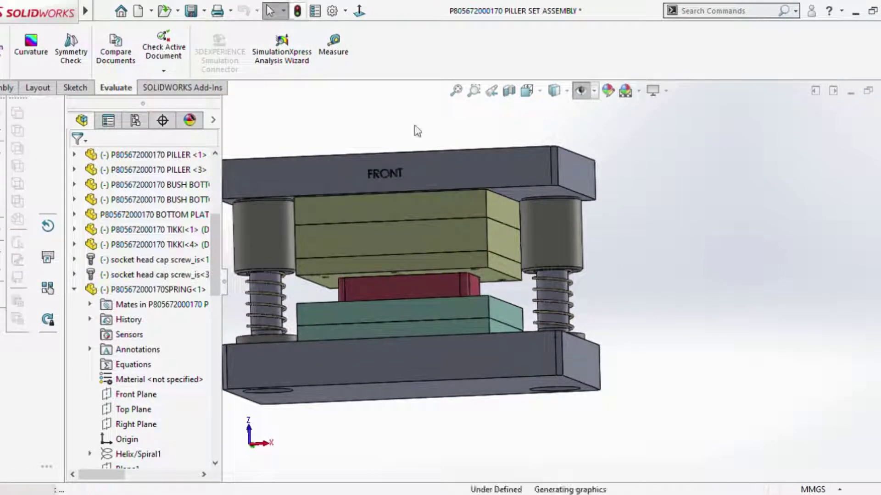
scroll(496, 310, up, 2)
mouse_move(496, 310)
middle_down()
mouse_move(505, 262)
mouse_move(482, 312)
middle_up()
key(ctrl+1)
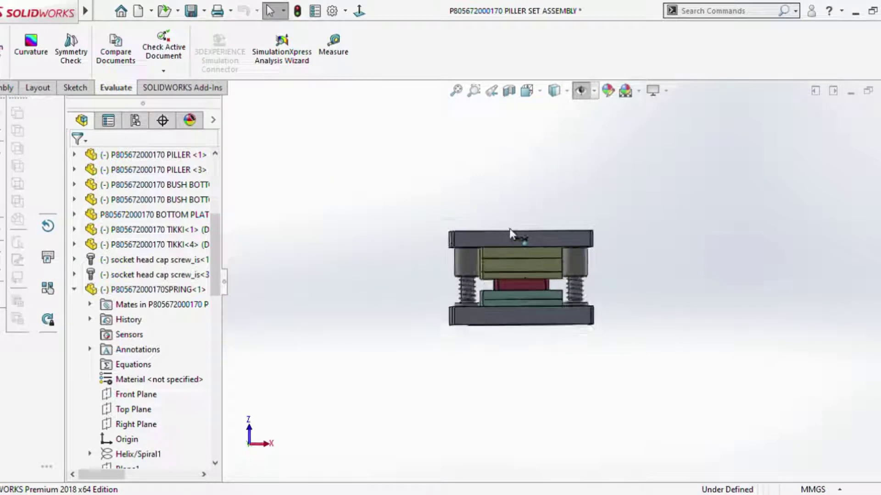
scroll(508, 251, down, 2)
scroll(508, 251, down, 3)
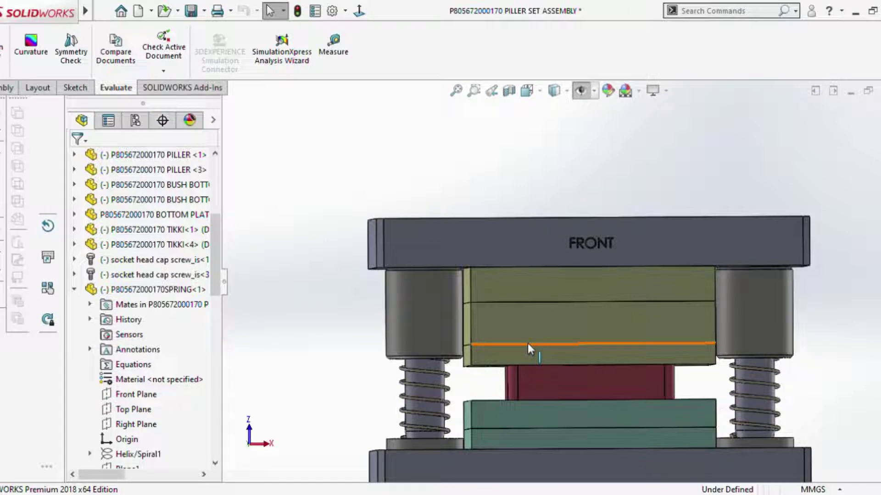
scroll(528, 329, up, 2)
scroll(579, 329, down, 4)
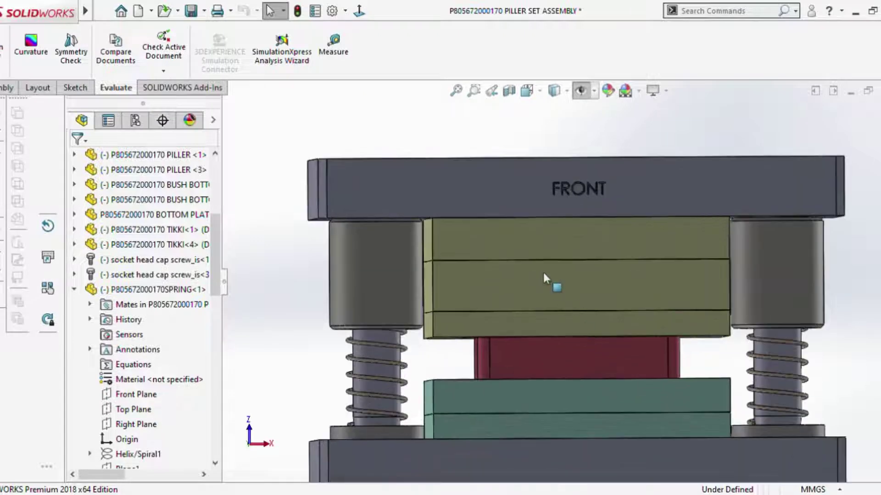
scroll(352, 317, up, 3)
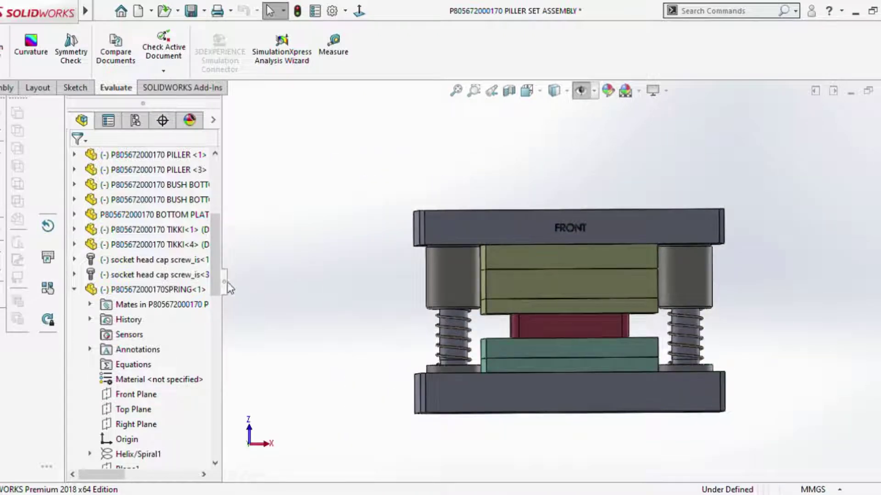
drag(210, 251, 209, 456)
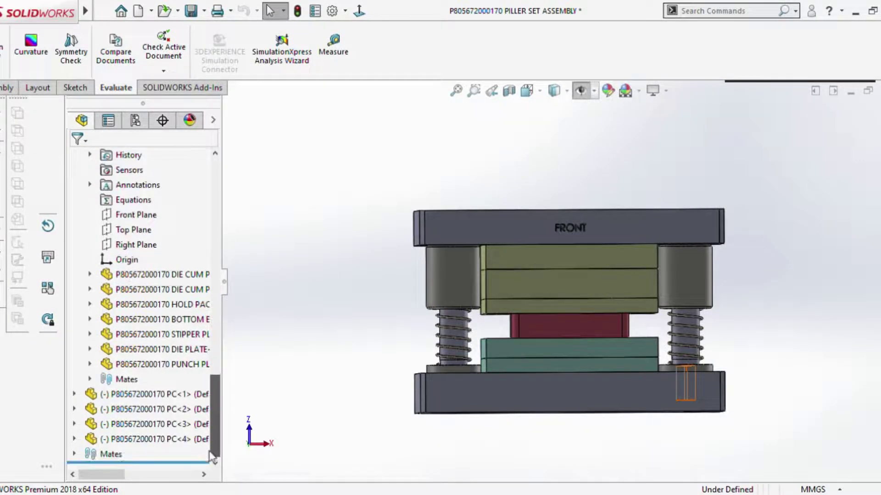
drag(216, 432, 220, 376)
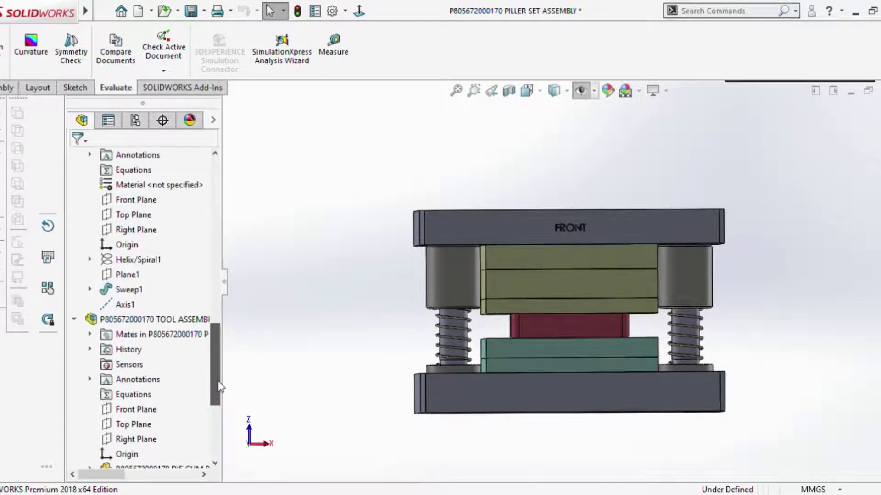
click(150, 350)
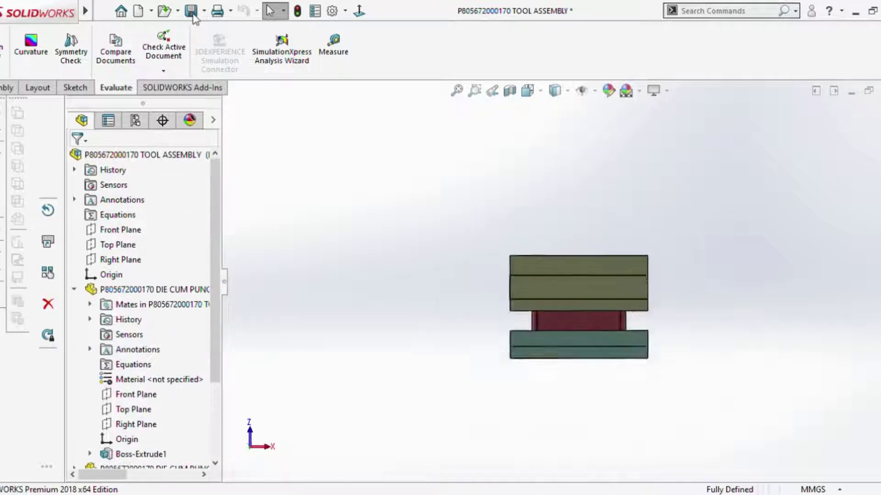
mouse_move(530, 255)
middle_down()
mouse_move(530, 272)
mouse_move(557, 282)
middle_up()
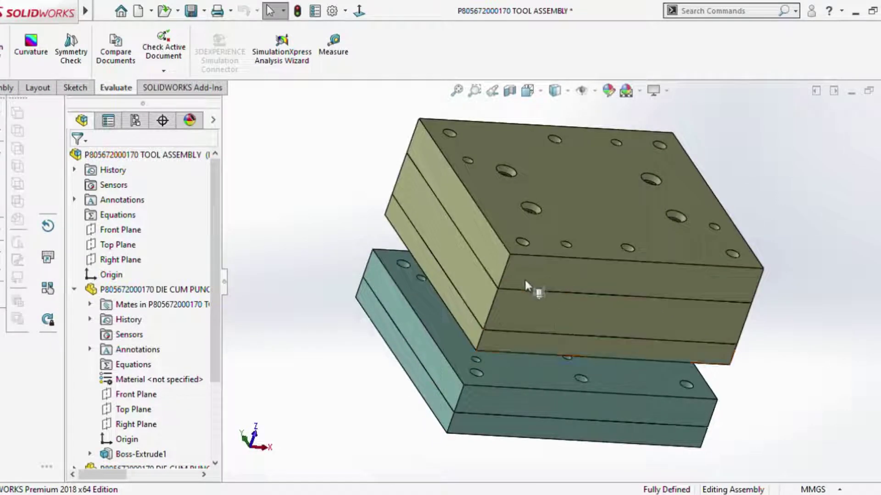
Delete the PUNCH PLATE component and look into the die plate pocket with the ejector.
click(538, 281)
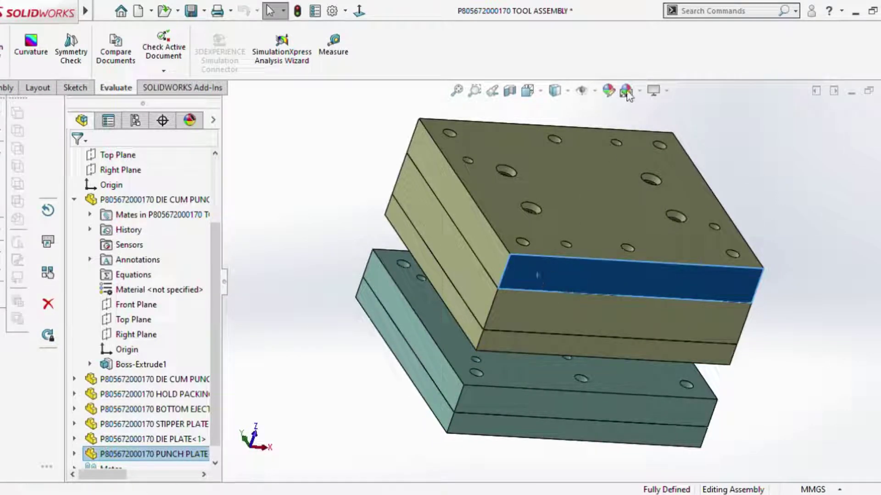
click(315, 234)
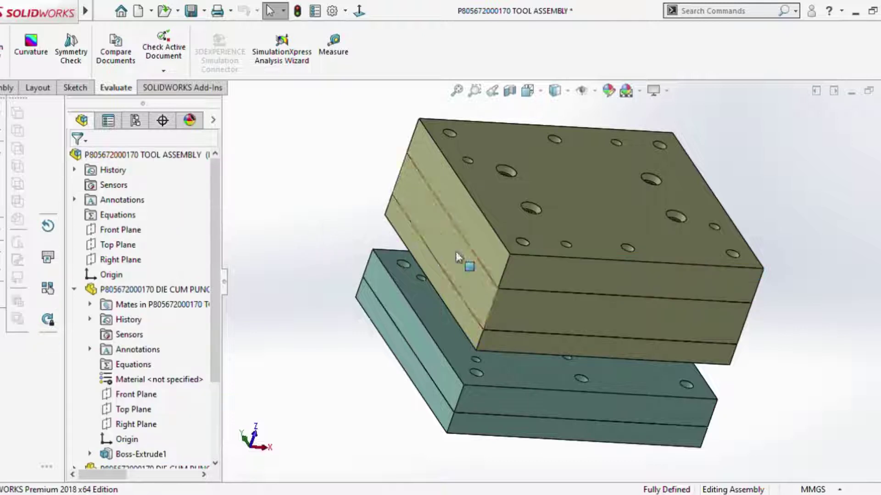
click(527, 273)
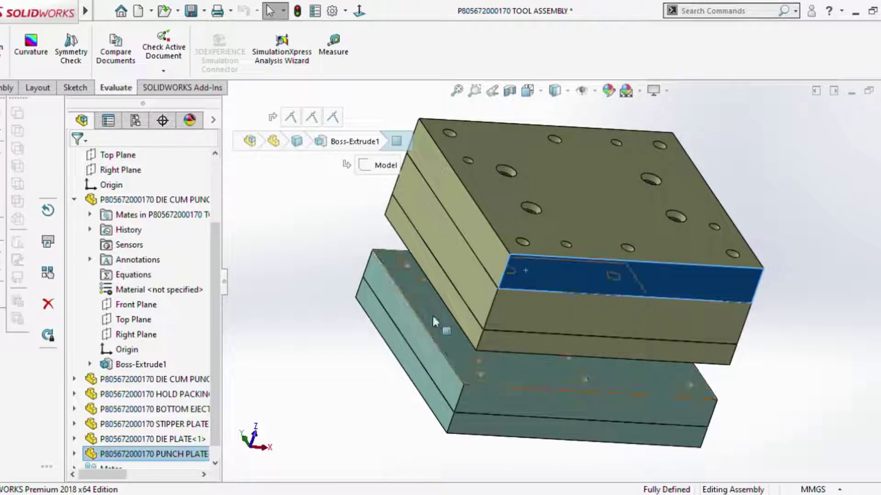
click(298, 356)
mouse_move(298, 356)
middle_down()
mouse_move(407, 369)
mouse_move(403, 300)
mouse_move(379, 352)
mouse_move(394, 320)
middle_up()
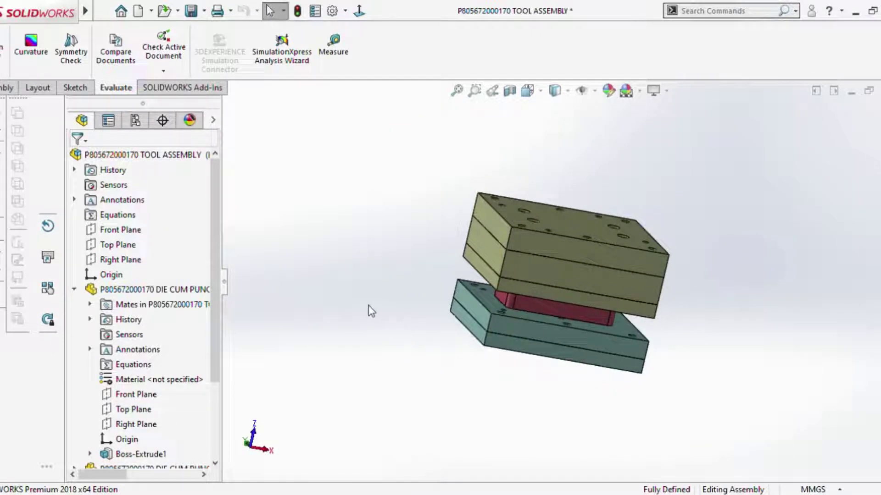
scroll(571, 220, down, 3)
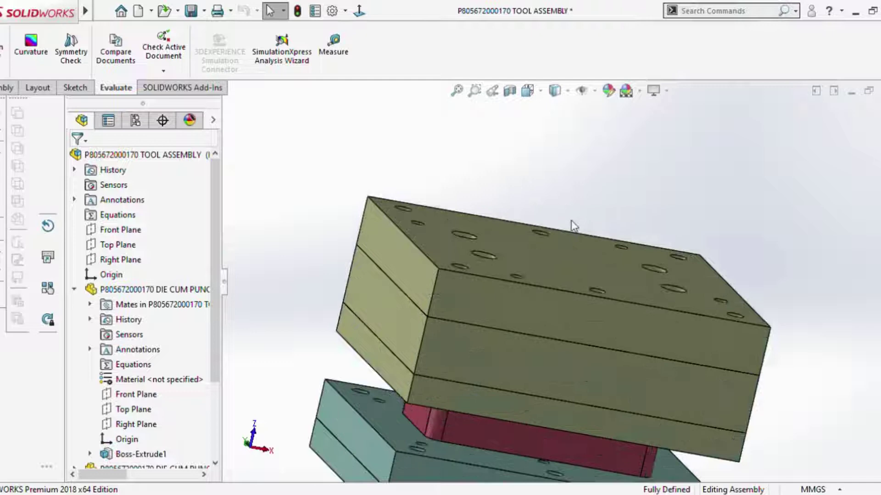
click(507, 310)
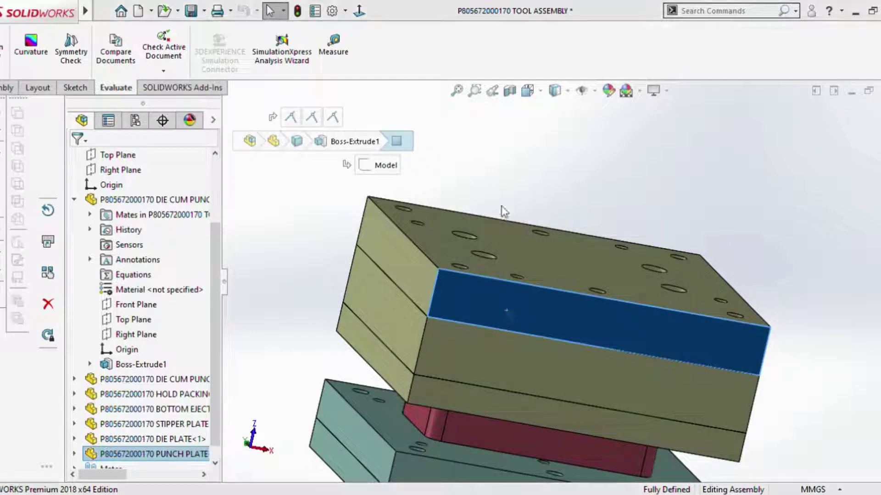
key(Delete)
mouse_move(571, 251)
middle_down()
mouse_move(522, 360)
mouse_move(542, 328)
middle_up()
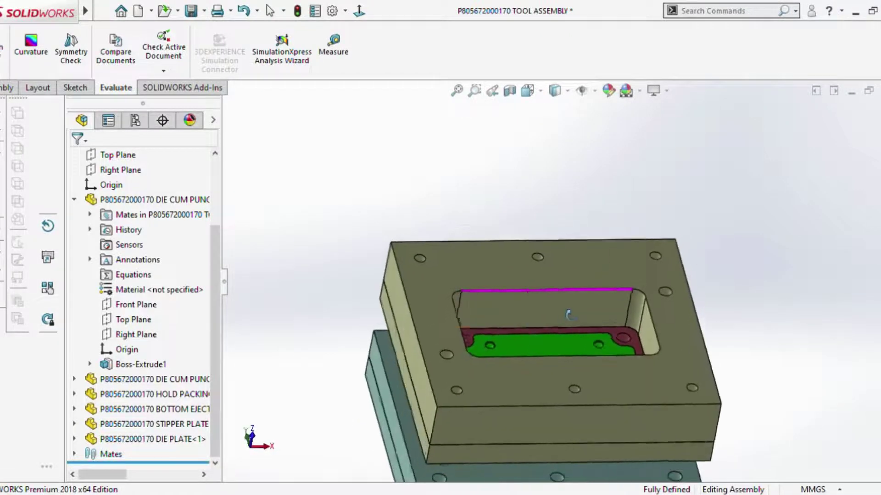
middle_drag(541, 328, 501, 325)
scroll(211, 219, up, 3)
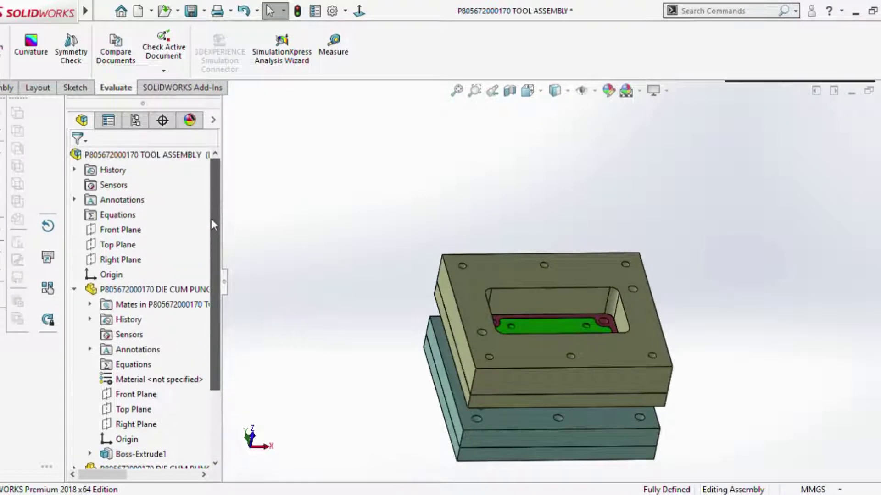
scroll(95, 86, up, 3)
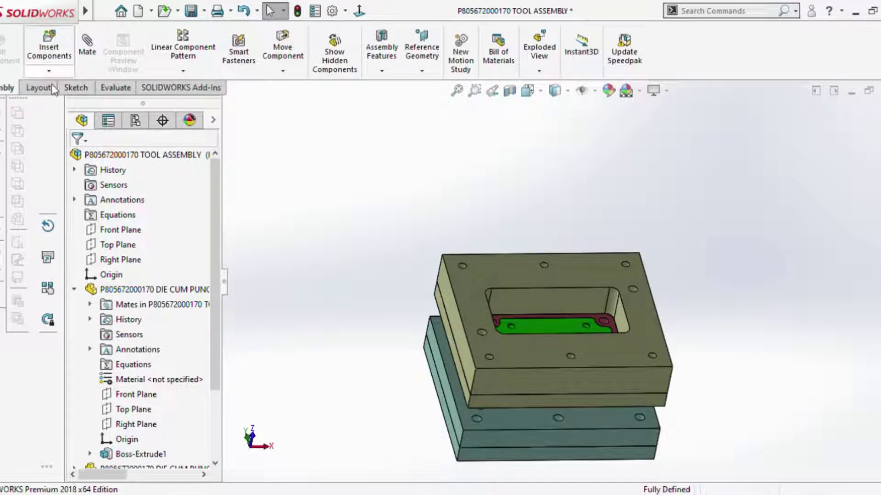
Insert the DIE BACK PLATE from open documents above the die plate.
click(49, 50)
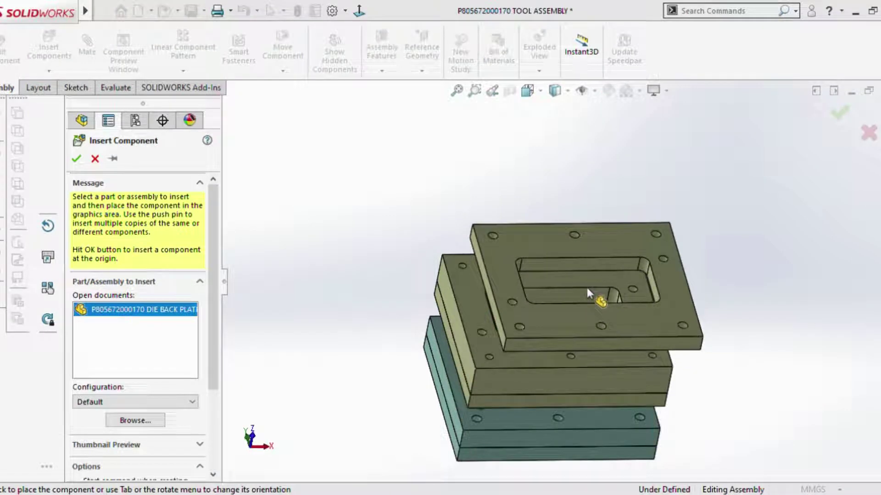
click(587, 289)
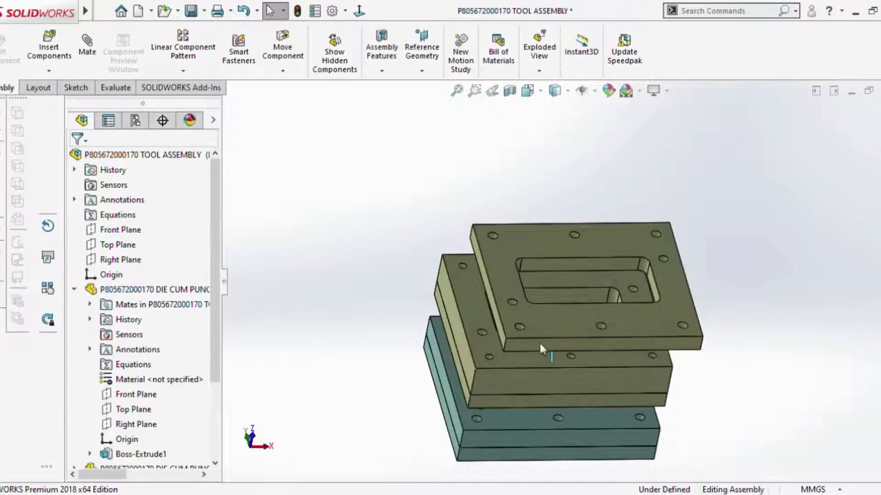
middle_drag(540, 349, 567, 281)
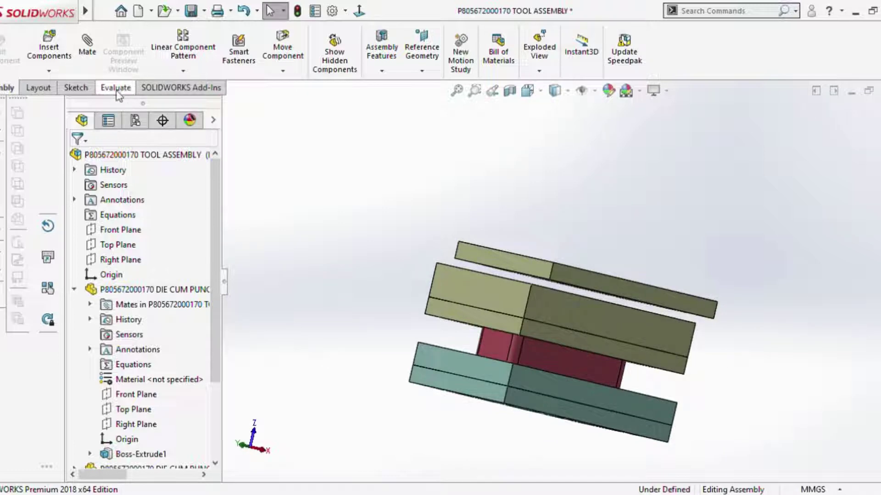
Mate the first pair of plate faces coincident (Coincident19).
click(87, 45)
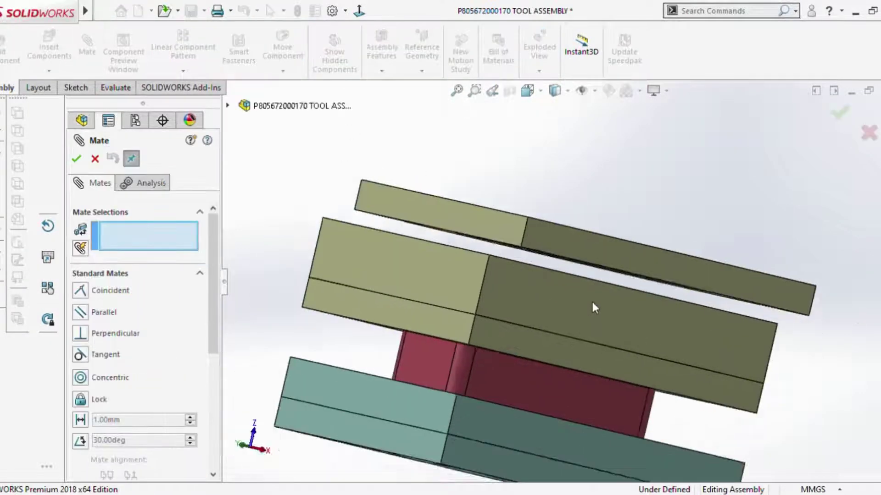
scroll(591, 300, down, 3)
scroll(587, 285, down, 3)
scroll(584, 276, down, 3)
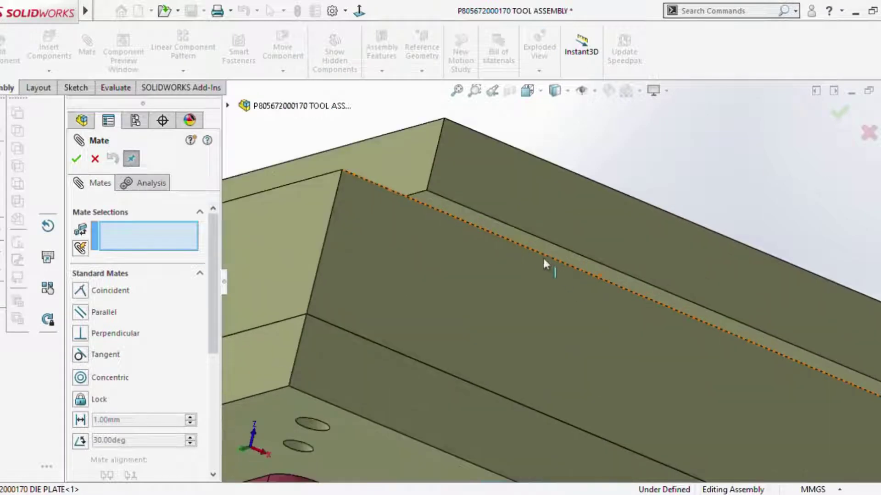
click(495, 227)
middle_drag(494, 227, 464, 353)
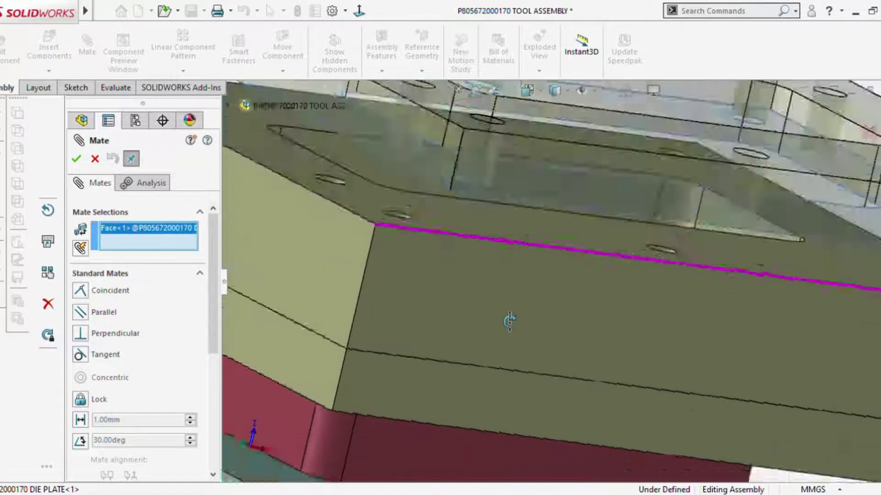
click(382, 234)
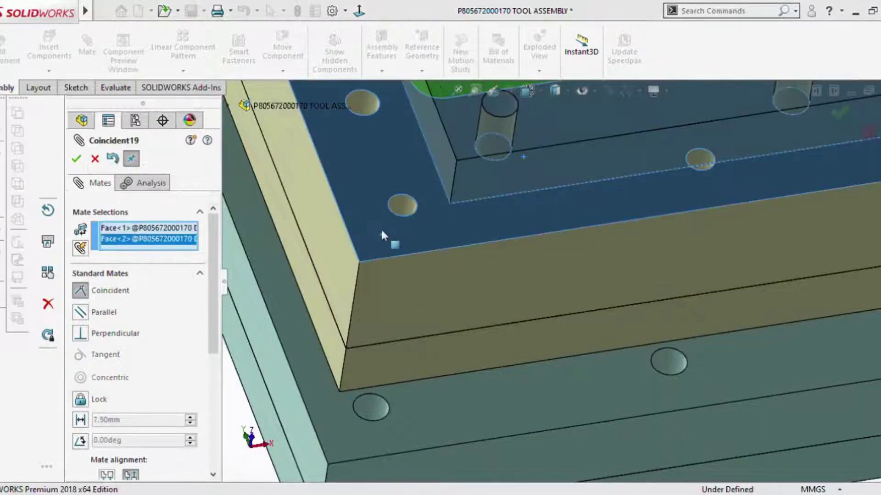
key(Return)
Align one pair of plate side faces with a coincident mate (Coincident20).
scroll(458, 264, up, 3)
scroll(494, 271, up, 2)
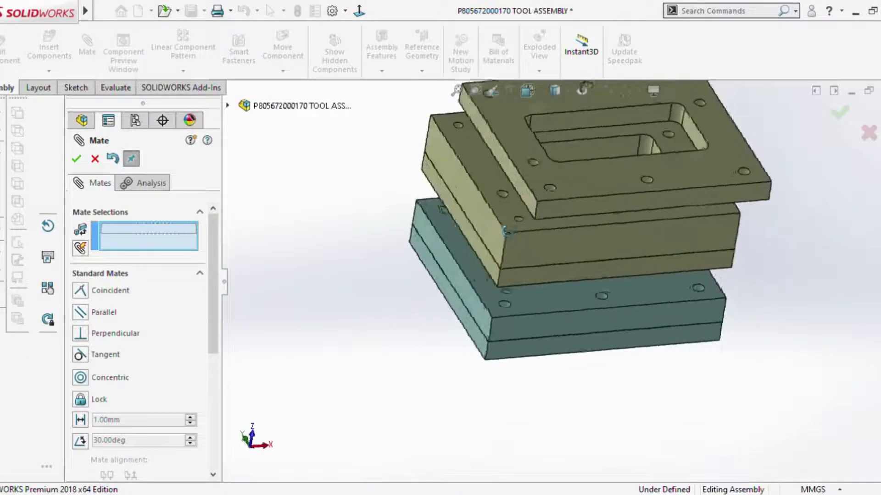
click(562, 189)
click(516, 221)
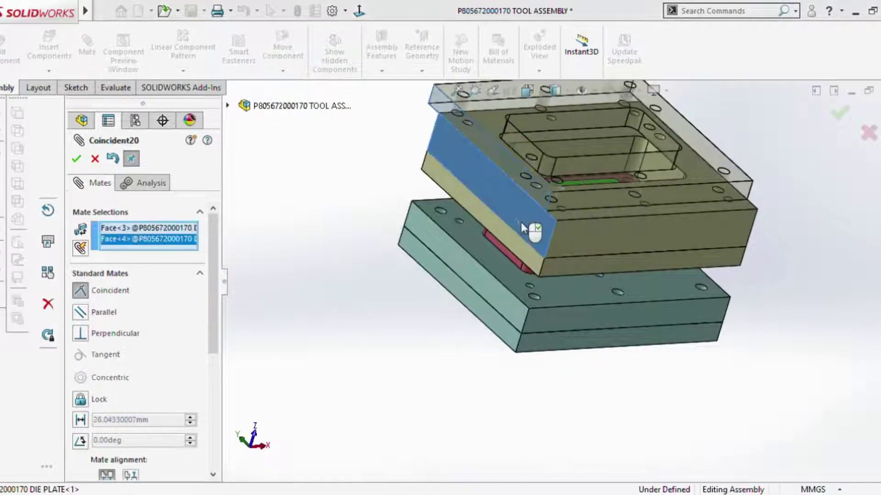
key(Return)
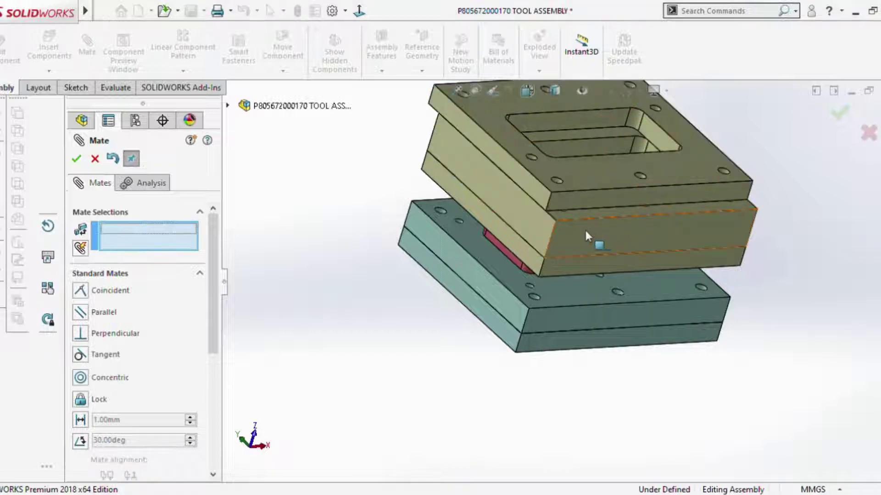
Add the third side-face coincident mate (Coincident21) and finish, viewing the die plate pocket.
scroll(564, 190, down, 3)
click(558, 184)
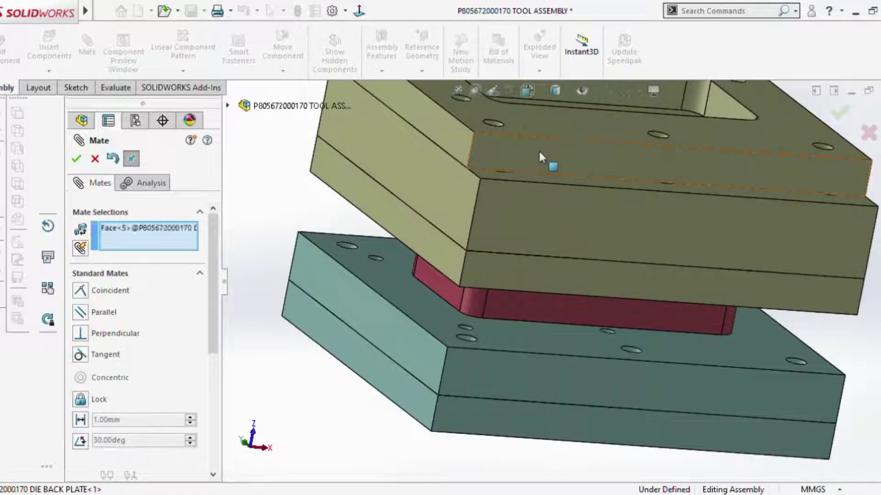
click(533, 214)
key(Return)
scroll(650, 207, up, 5)
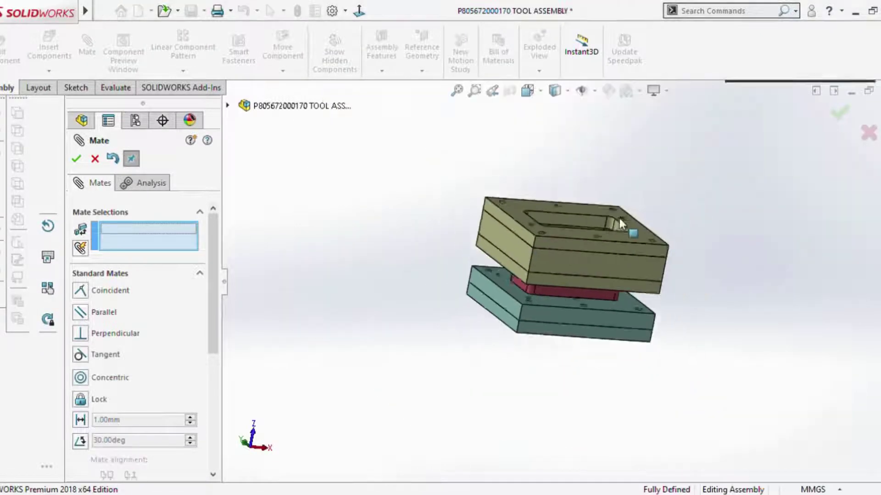
middle_drag(619, 218, 599, 285)
click(75, 159)
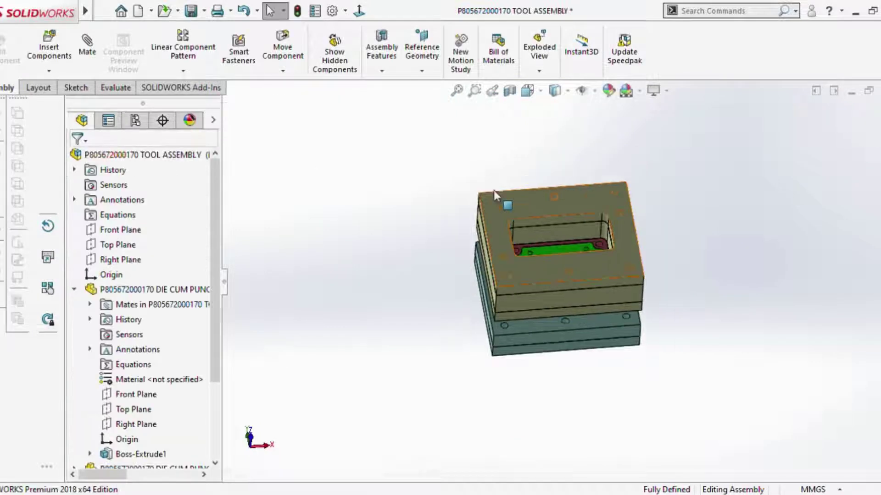
scroll(537, 279, down, 3)
scroll(541, 275, down, 4)
mouse_move(486, 296)
middle_down()
mouse_move(541, 280)
mouse_move(558, 290)
middle_up()
Insert the EJECTOR part and free-drag rotate it to a tilted orientation above the die plate.
click(299, 12)
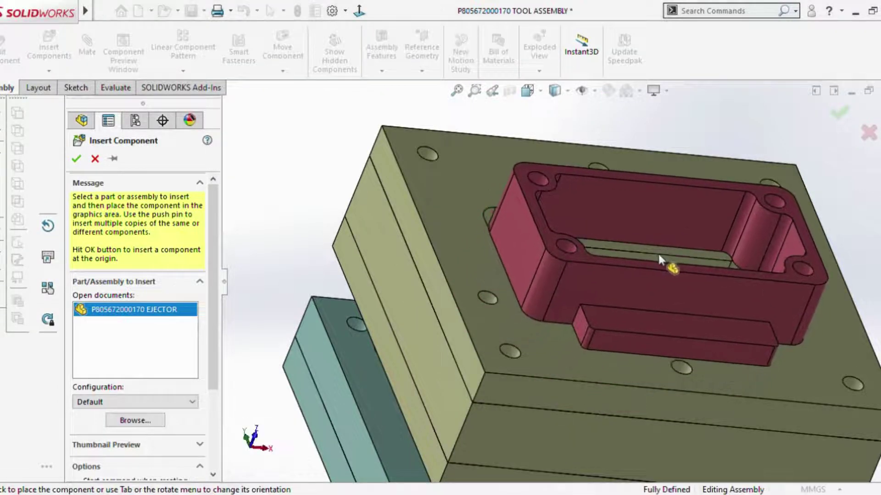
click(658, 252)
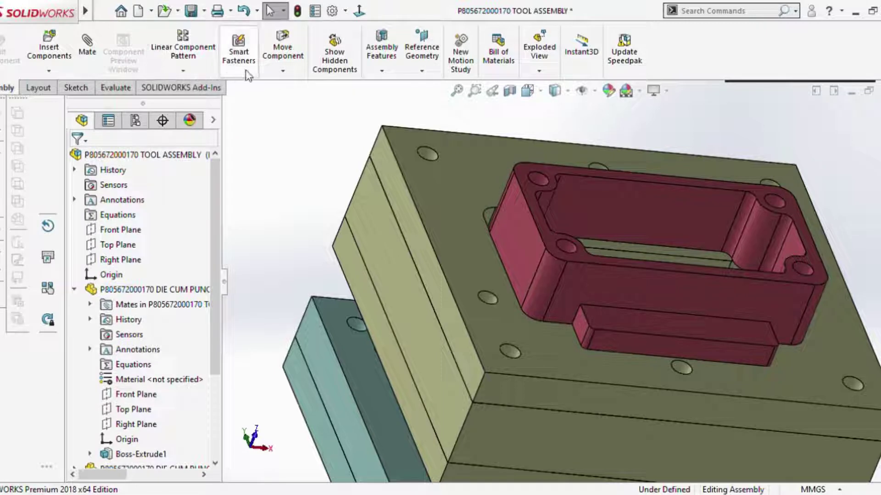
click(299, 106)
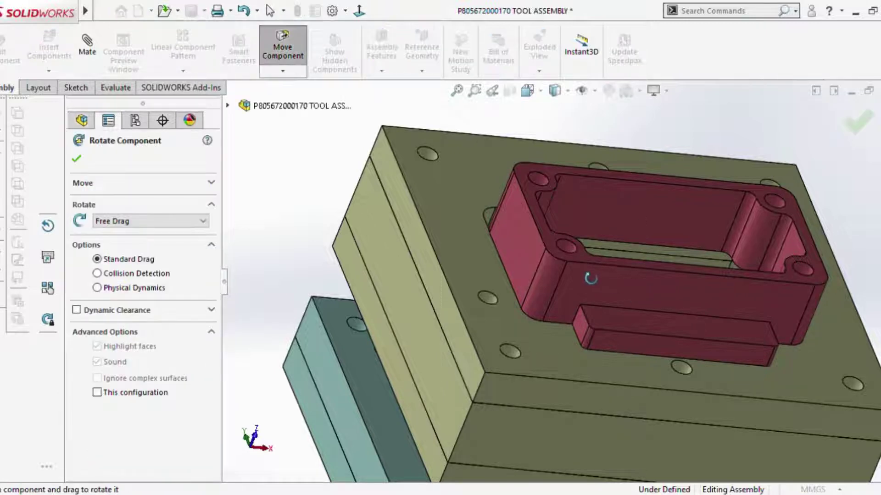
mouse_move(583, 279)
mouse_down()
mouse_move(581, 266)
mouse_move(581, 284)
mouse_move(490, 216)
mouse_move(509, 229)
mouse_up()
click(76, 159)
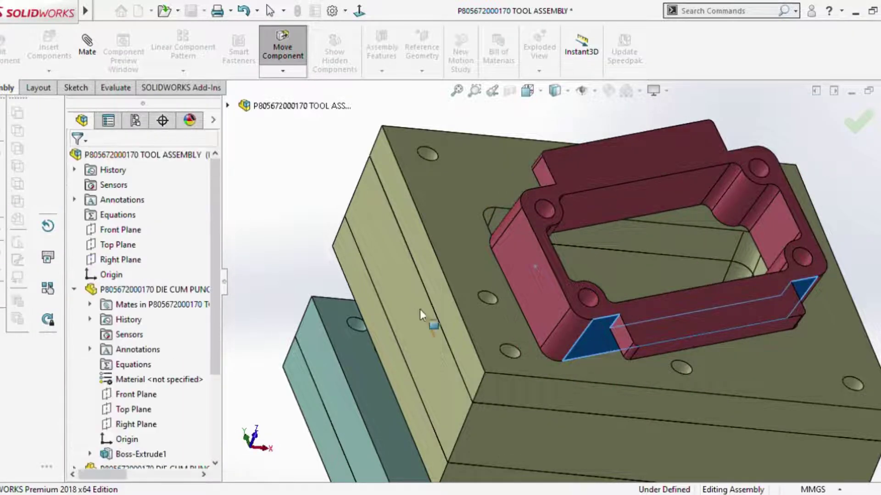
middle_drag(492, 361, 461, 280)
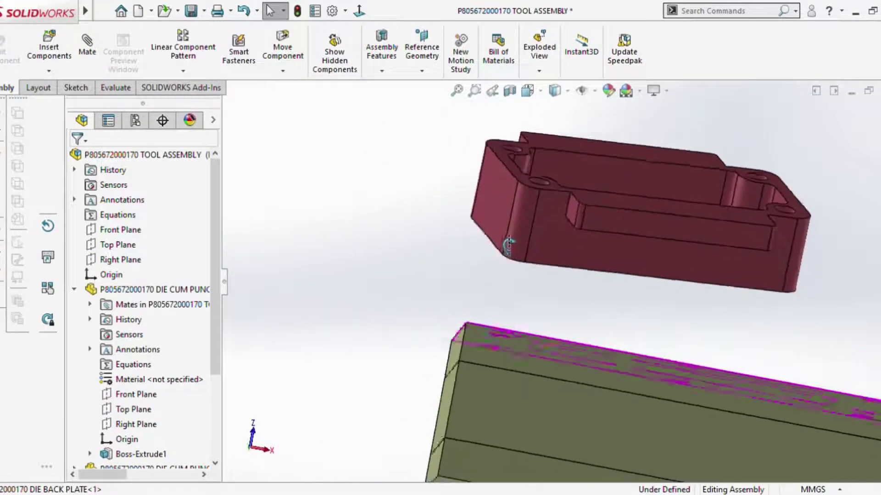
right_drag(461, 281, 460, 289)
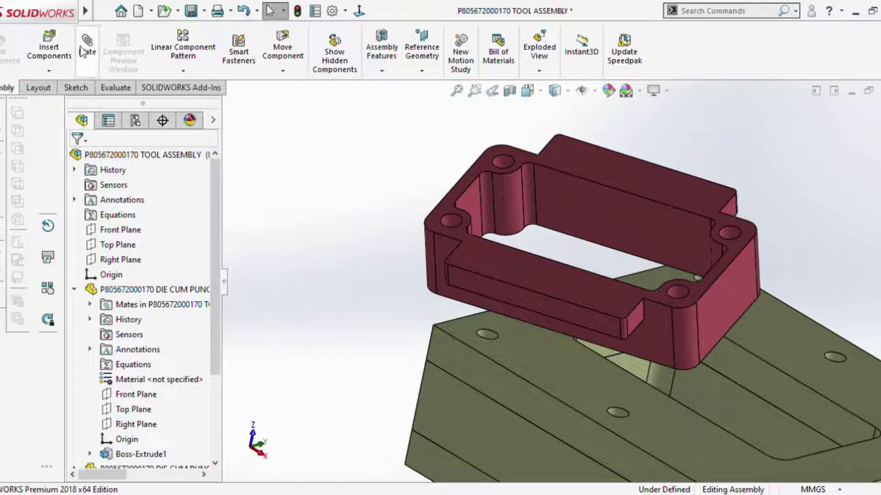
Pick an ejector face for a mate, then cancel and reorient to a low front view of the plates.
scroll(679, 358, down, 2)
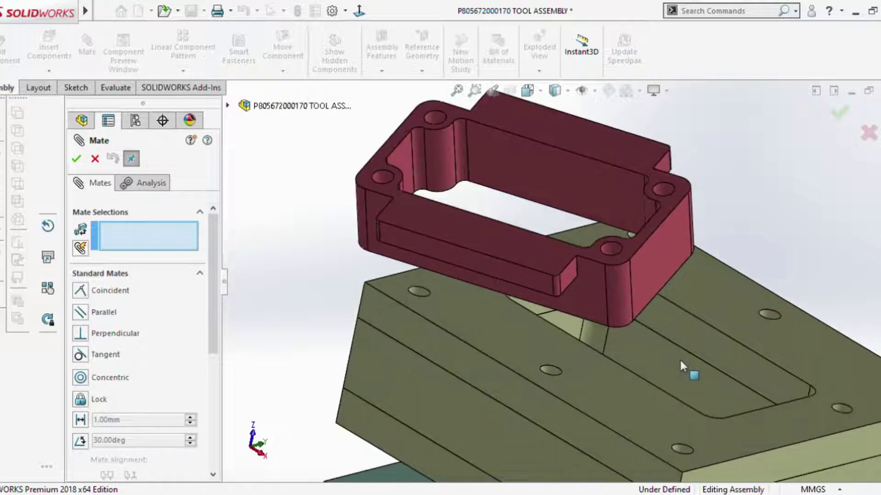
click(530, 251)
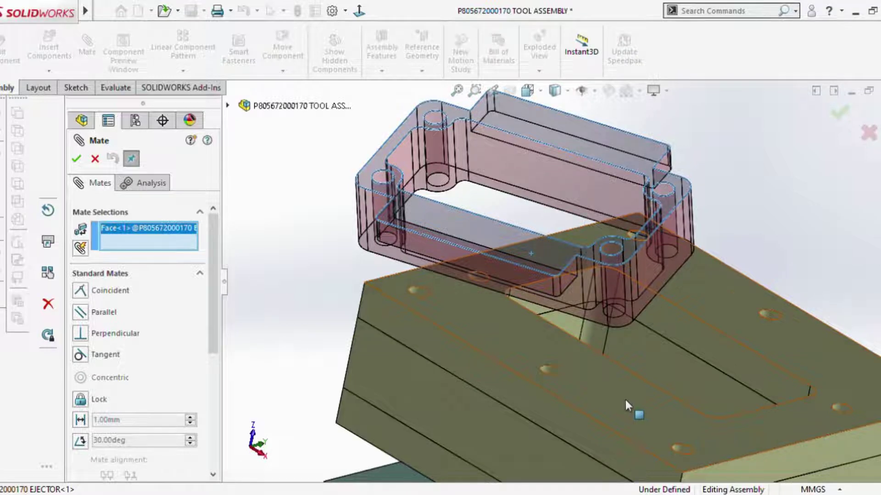
middle_drag(625, 402, 658, 428)
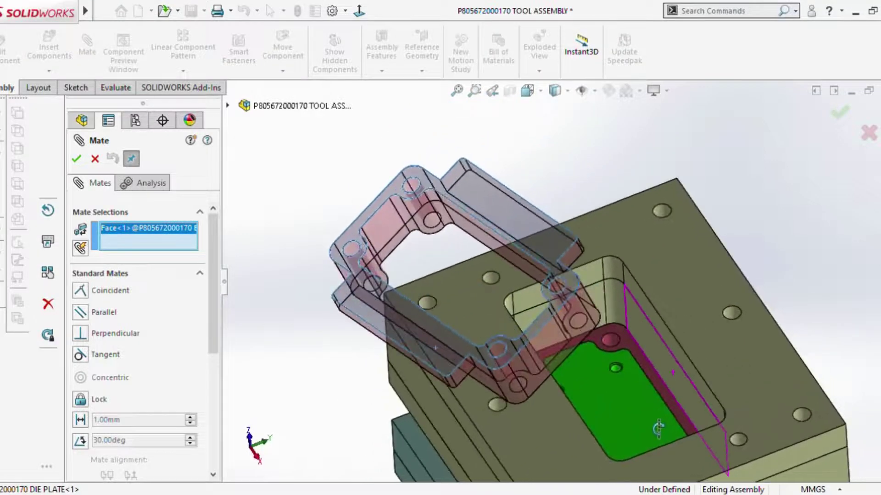
key(Escape)
middle_drag(576, 392, 116, 113)
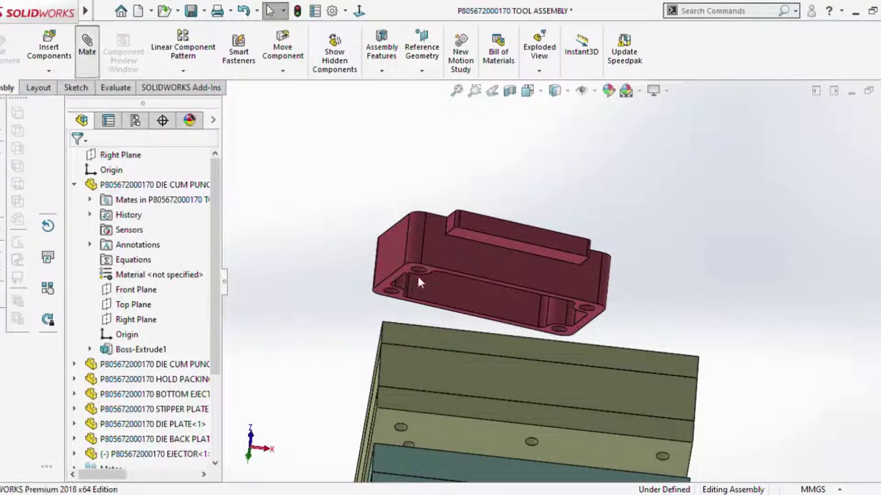
Start a new mate pairing the ejector's bottom face with the pocket face, then close it.
key(Return)
scroll(404, 287, down, 5)
click(412, 302)
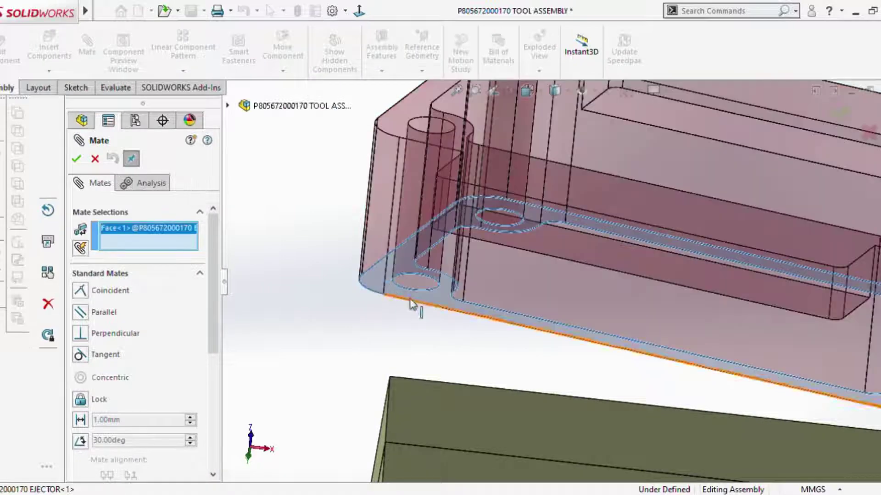
scroll(411, 303, up, 6)
middle_drag(411, 302, 645, 342)
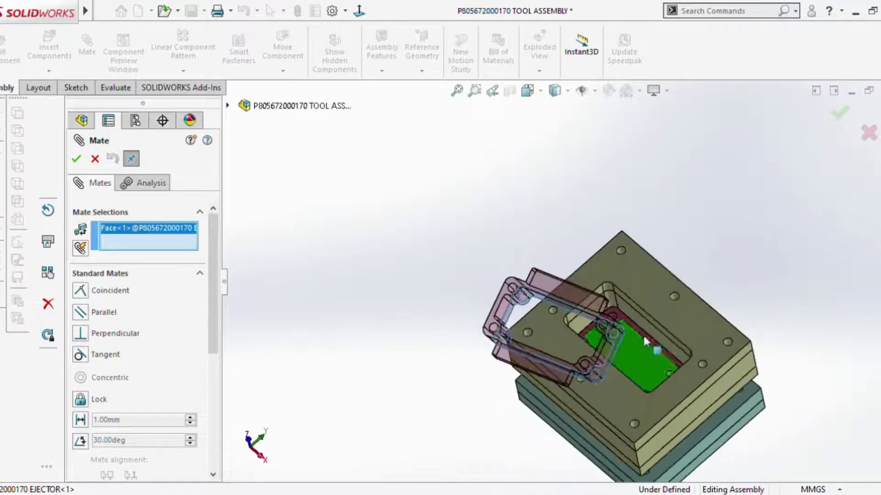
scroll(646, 342, down, 4)
scroll(629, 314, down, 3)
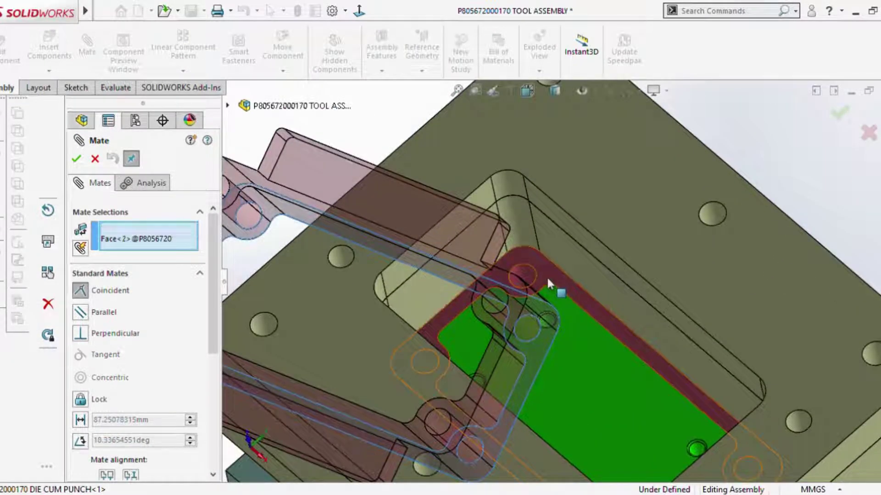
click(548, 282)
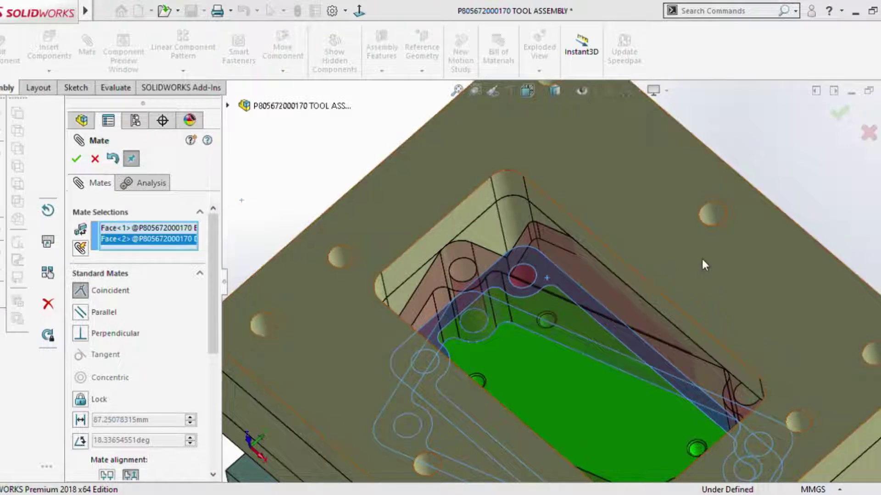
scroll(704, 265, up, 5)
middle_drag(692, 289, 646, 348)
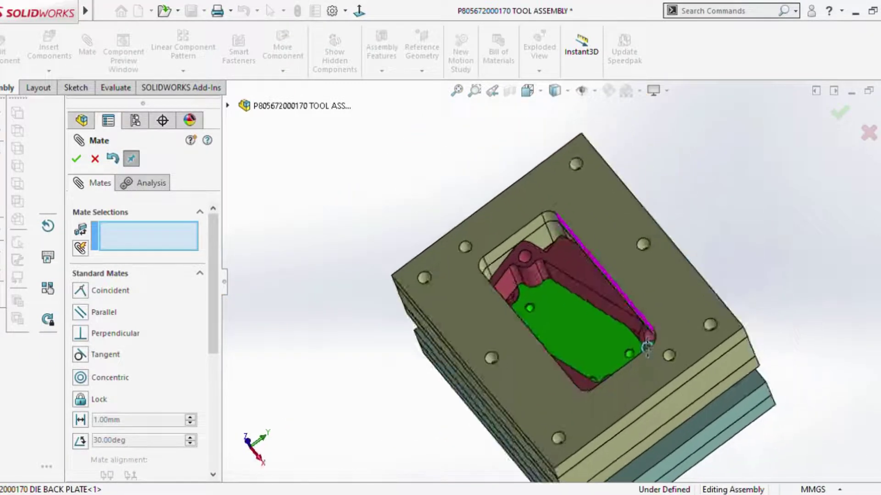
scroll(483, 261, down, 3)
scroll(482, 246, down, 1)
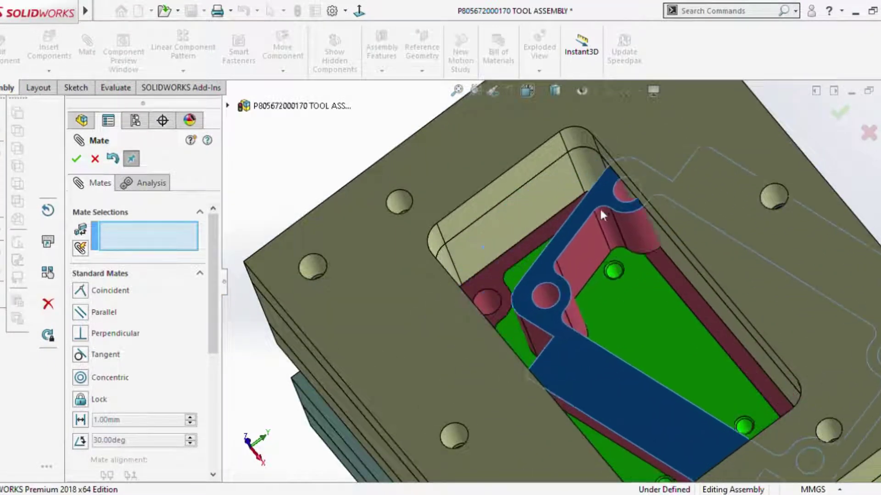
key(Escape)
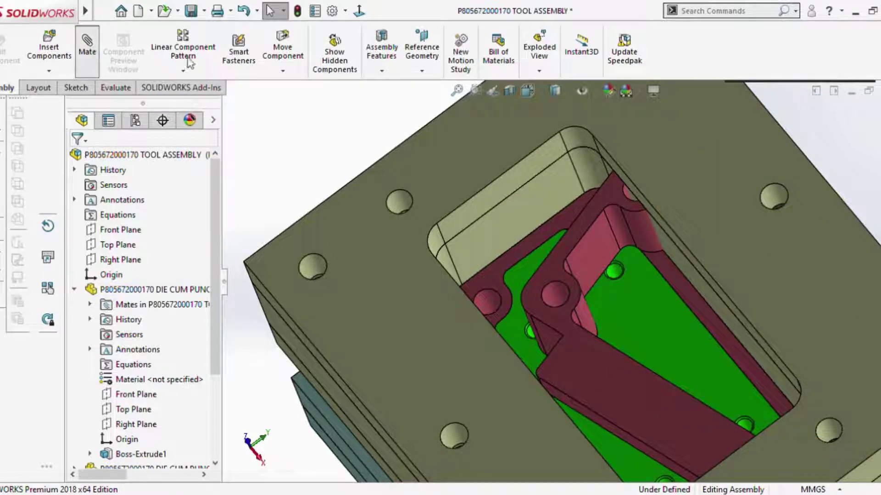
Apply a coincident mate between a pocket face and the matching ejector face.
click(524, 255)
middle_drag(525, 255, 600, 227)
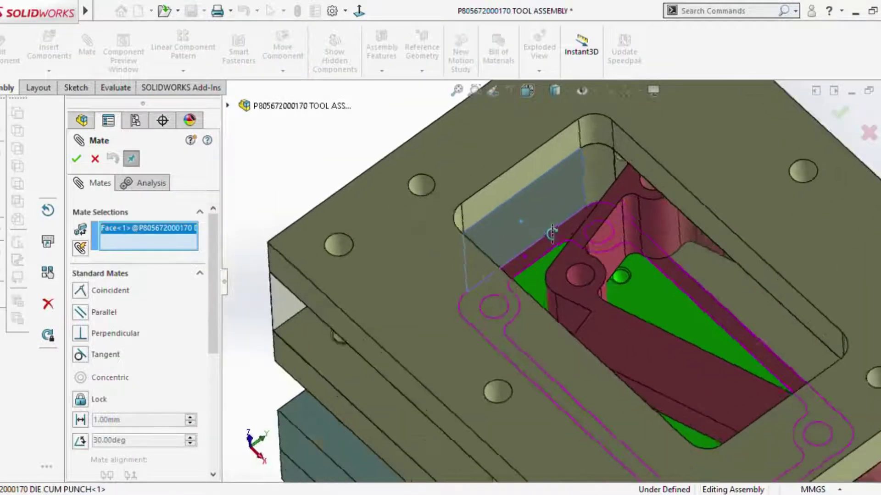
scroll(600, 227, down, 3)
scroll(620, 230, down, 3)
click(628, 221)
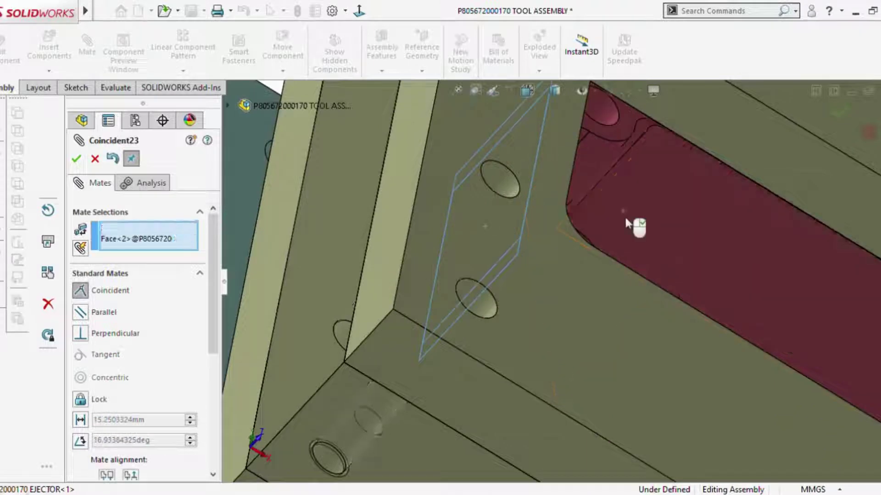
key(Return)
scroll(699, 233, up, 3)
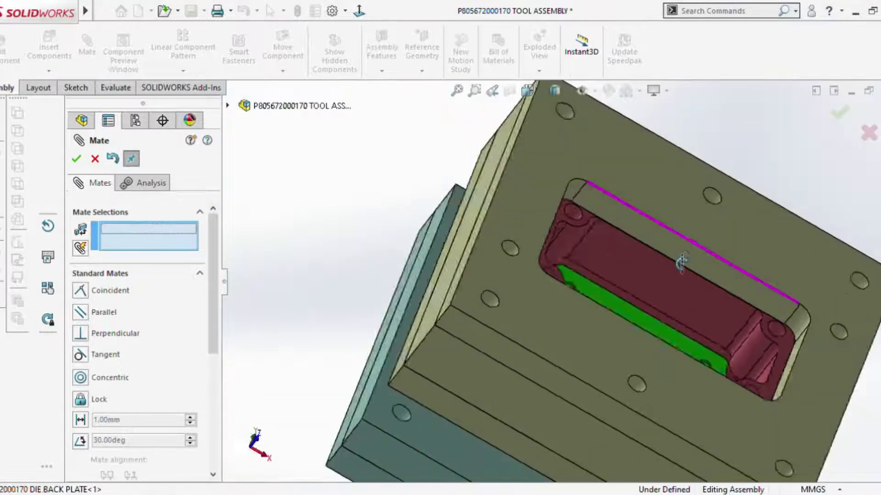
mouse_move(699, 233)
middle_down()
mouse_move(591, 326)
mouse_move(644, 288)
mouse_move(637, 285)
middle_up()
scroll(582, 242, down, 3)
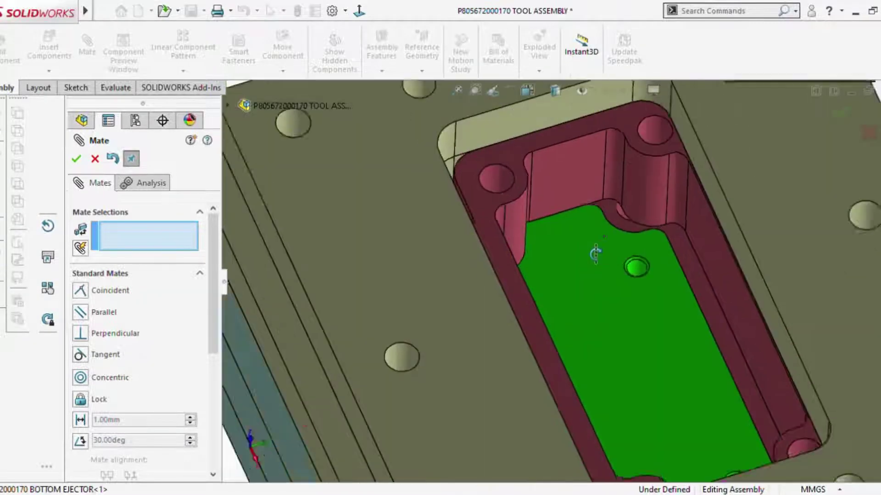
scroll(528, 240, down, 3)
scroll(458, 239, down, 3)
scroll(460, 235, down, 3)
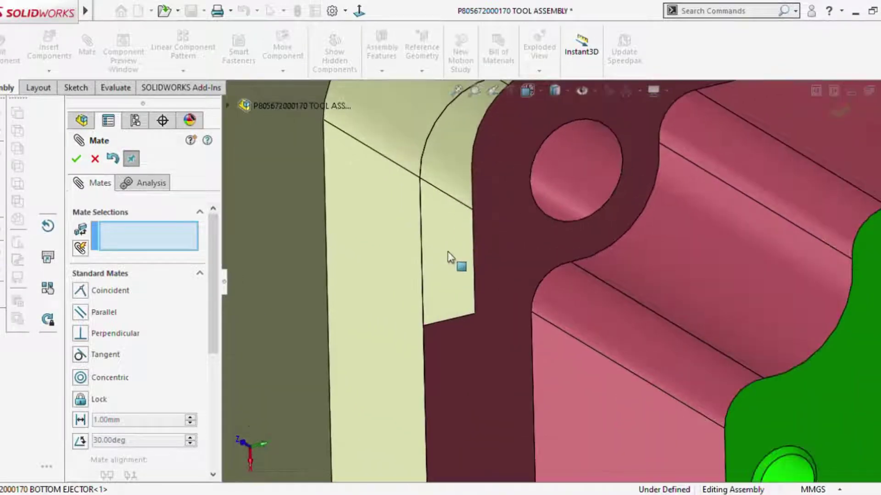
Add a coincident mate between a pocket wall and the ejector face, then close the Mate manager.
click(448, 251)
mouse_move(448, 251)
middle_down()
mouse_move(466, 282)
mouse_move(513, 271)
middle_up()
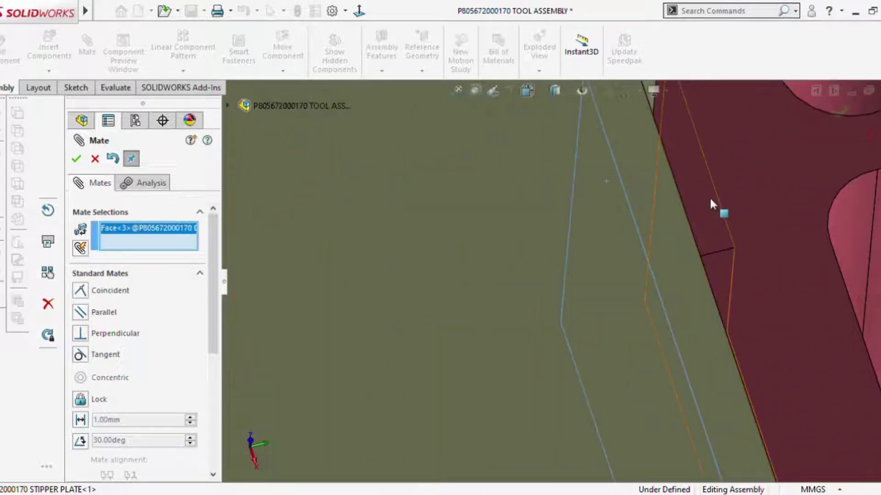
click(711, 200)
click(846, 188)
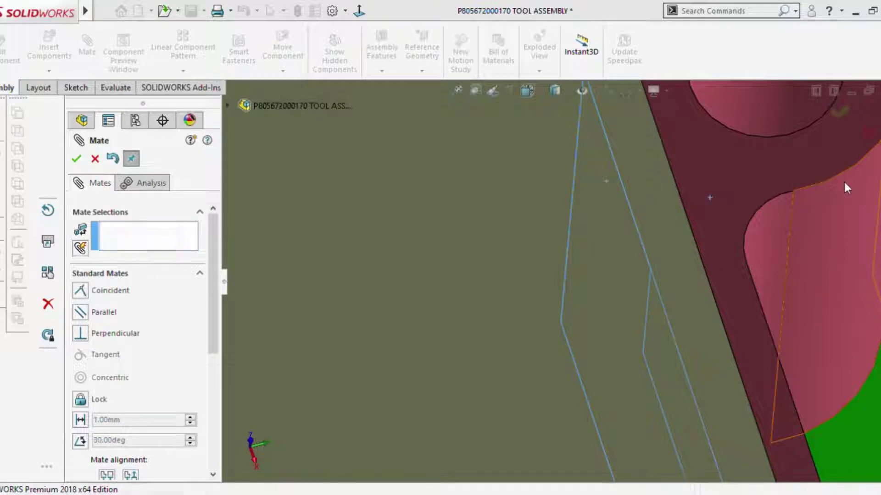
scroll(695, 244, up, 5)
scroll(680, 261, up, 3)
mouse_move(681, 260)
middle_down()
mouse_move(658, 329)
mouse_move(697, 316)
mouse_move(661, 321)
middle_up()
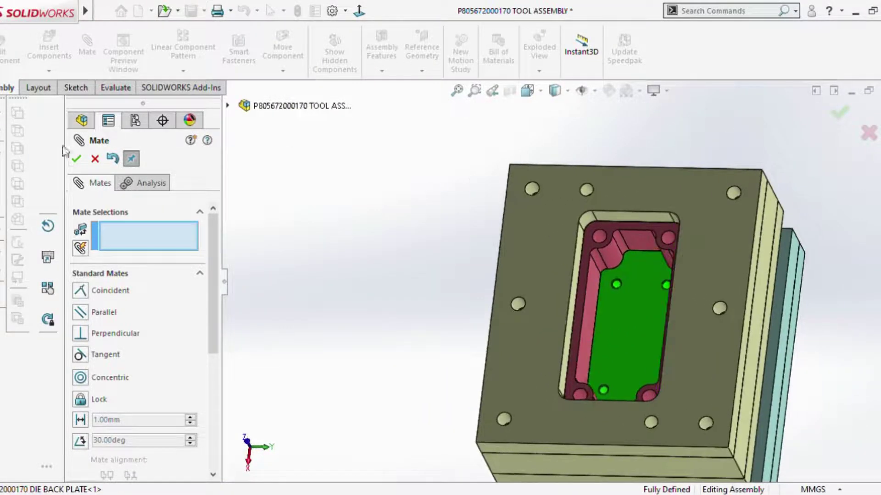
click(77, 159)
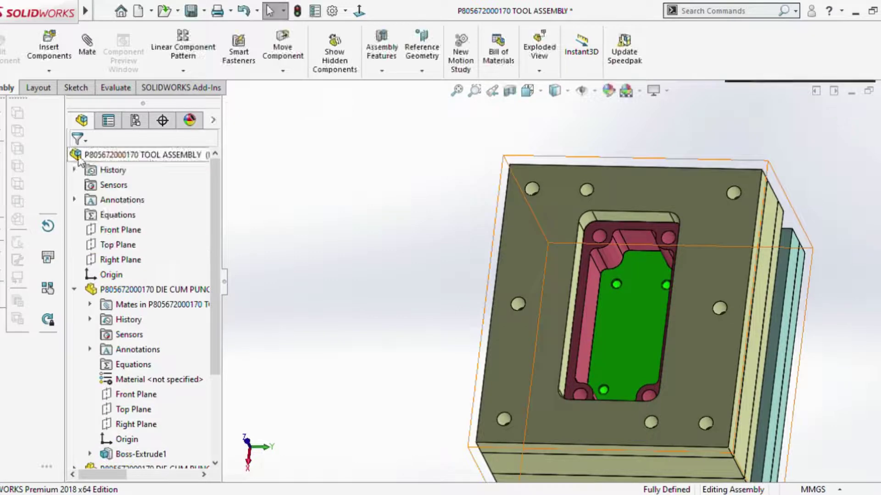
Rebuild, edit the DIE BACK PLATE in context, and select its top face for a new sketch.
click(298, 11)
key(ctrl+8)
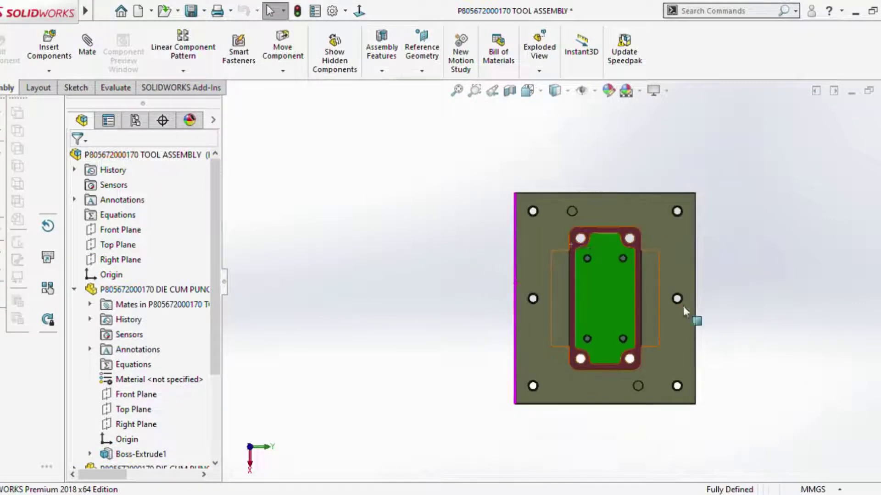
middle_drag(635, 260, 599, 190)
click(599, 188)
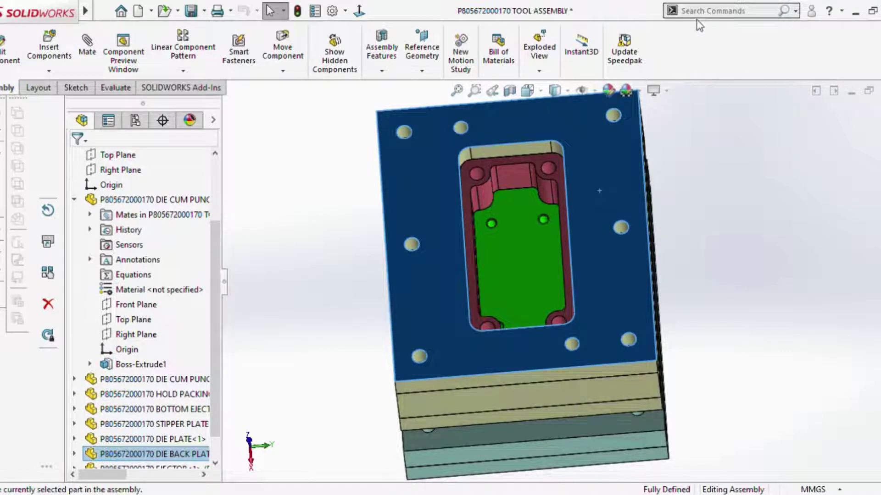
click(7, 48)
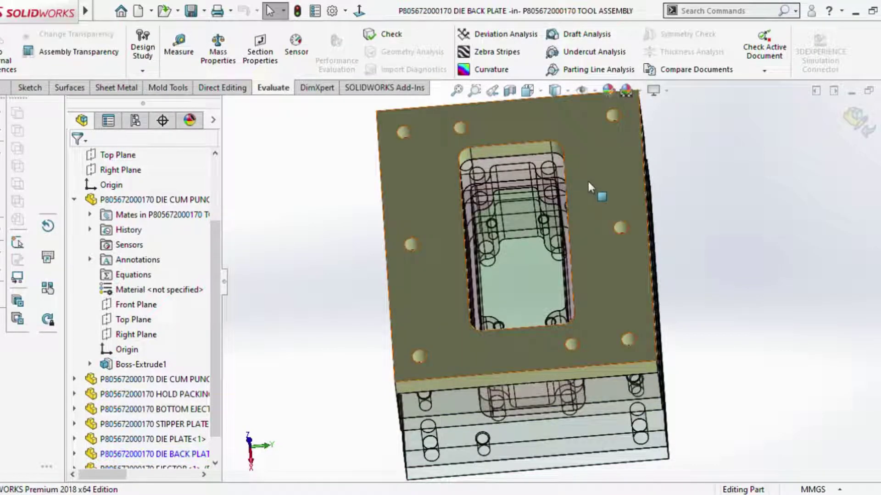
click(588, 182)
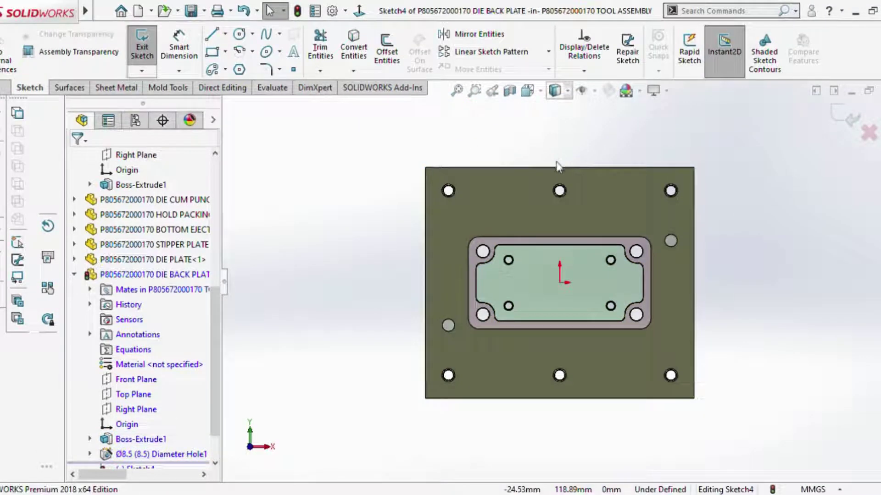
Select the ejector's upper outline: a short vertical edge and two corner arcs.
scroll(553, 261, down, 3)
scroll(520, 258, down, 3)
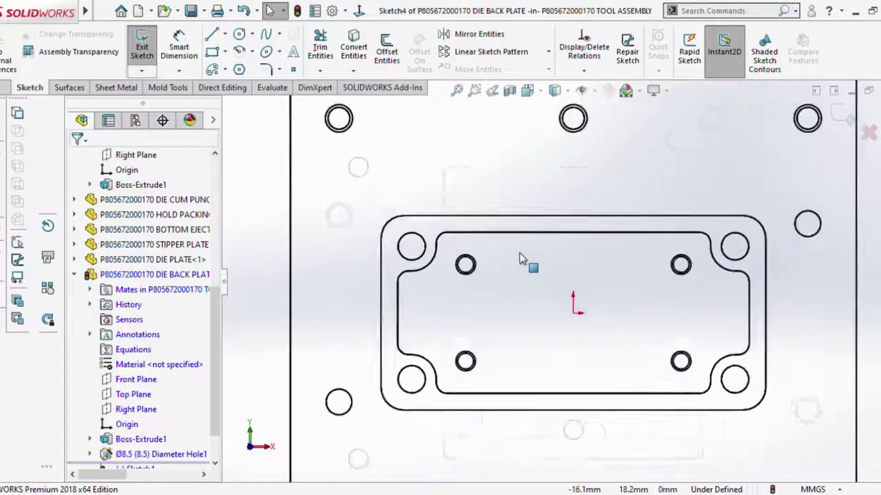
scroll(519, 252, up, 1)
scroll(526, 254, down, 1)
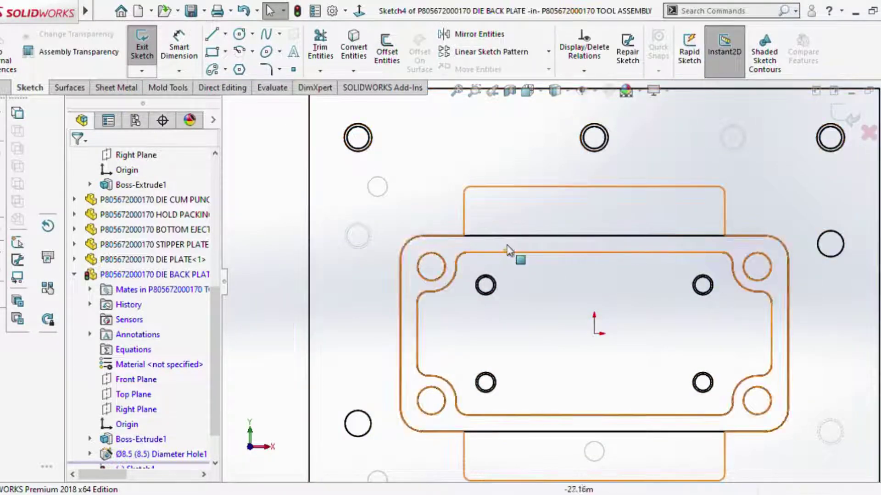
click(464, 222)
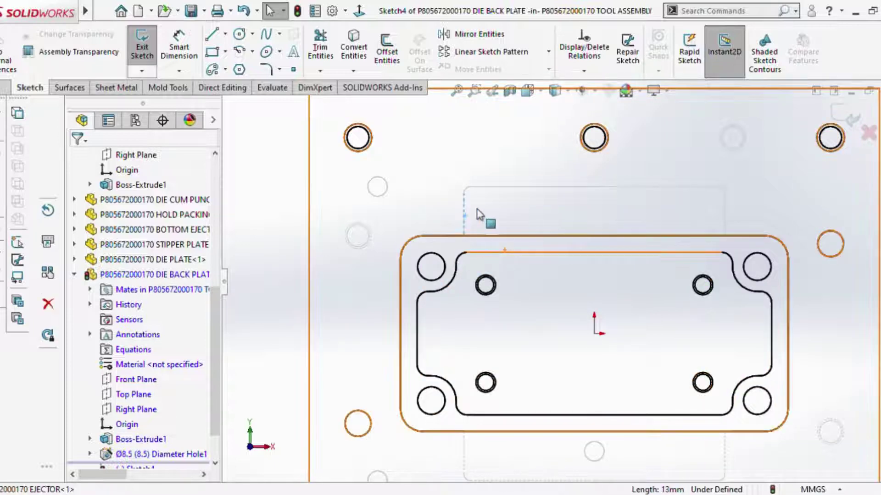
scroll(479, 202, down, 2)
scroll(479, 202, down, 3)
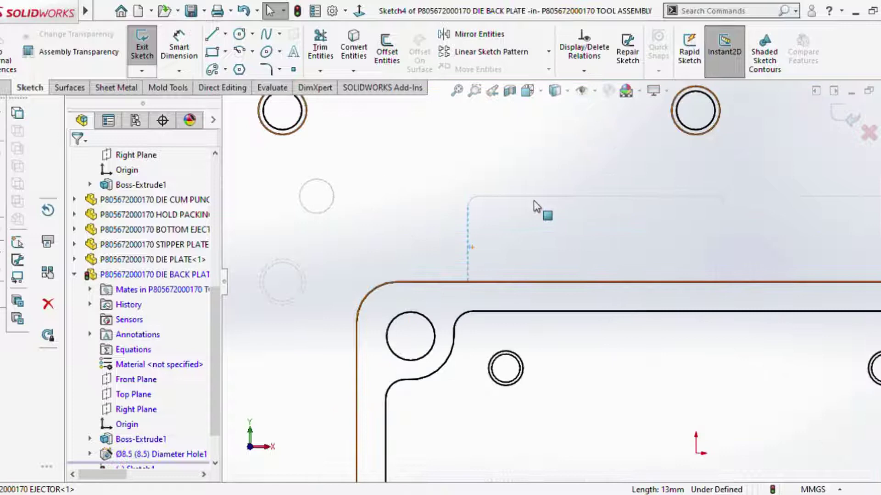
ctrl+click(472, 202)
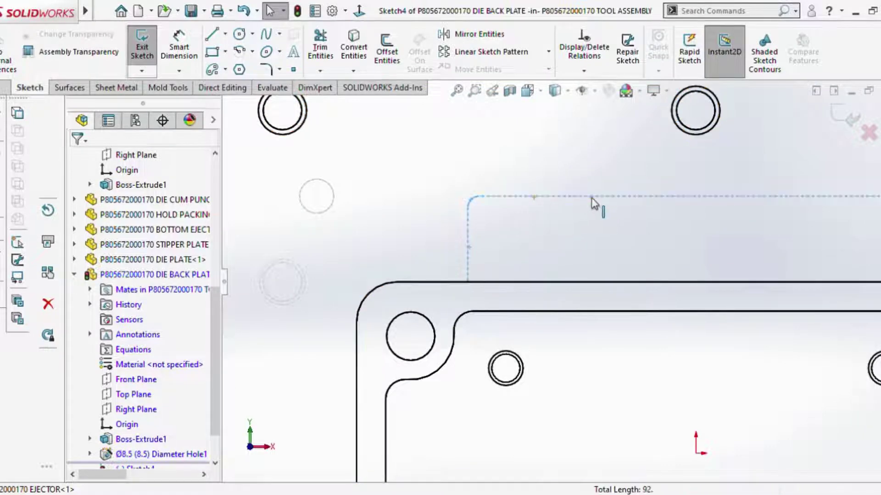
scroll(564, 236, up, 2)
scroll(713, 250, up, 2)
scroll(710, 274, down, 1)
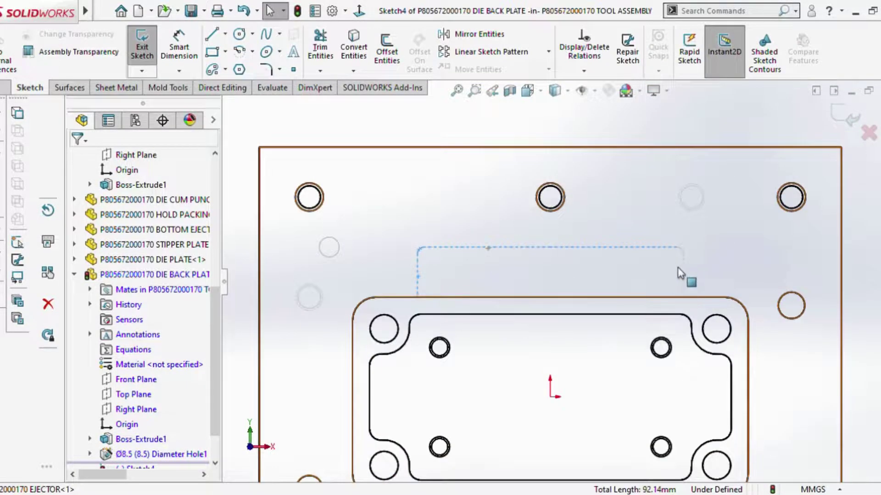
ctrl+click(682, 252)
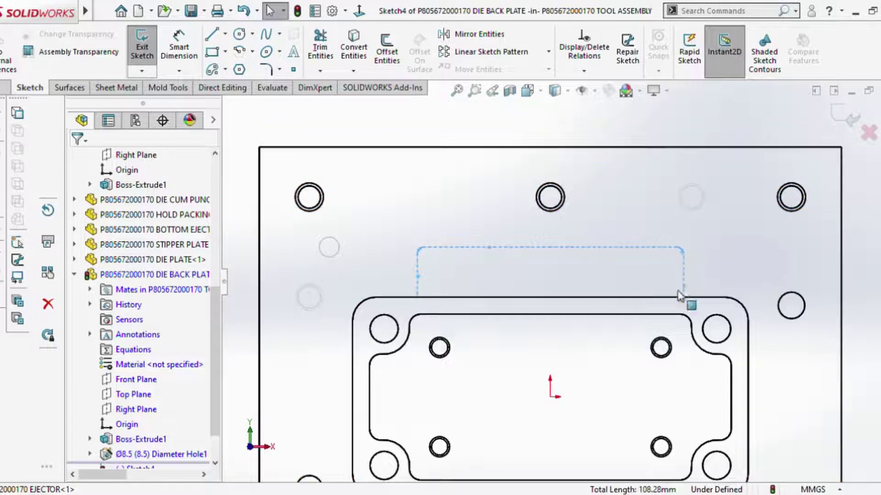
Add the lower vertical edge and both lower corner arcs, then convert the selection into Sketch4.
scroll(670, 312, up, 2)
scroll(597, 367, up, 1)
scroll(518, 376, down, 4)
scroll(412, 330, down, 2)
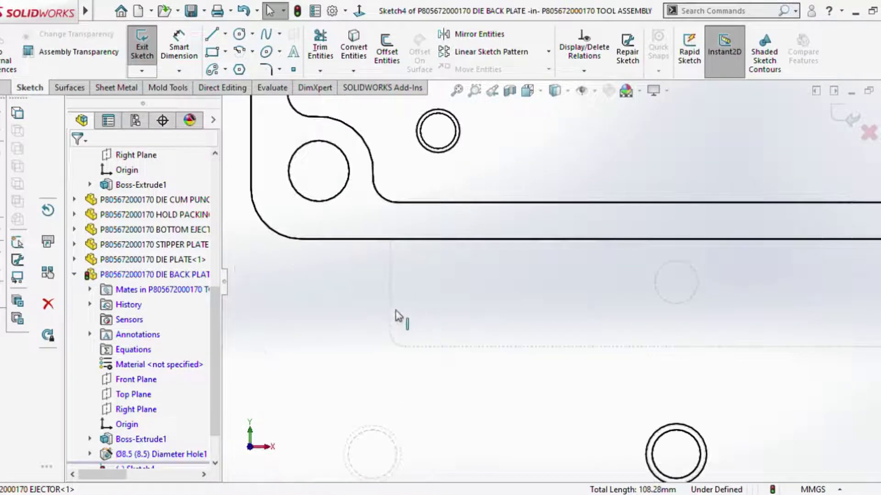
ctrl+click(391, 293)
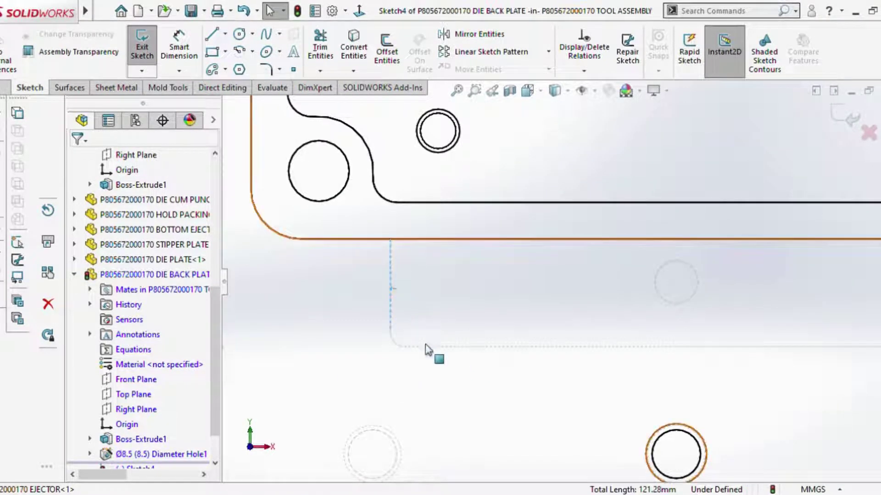
ctrl+click(397, 345)
scroll(470, 353, up, 2)
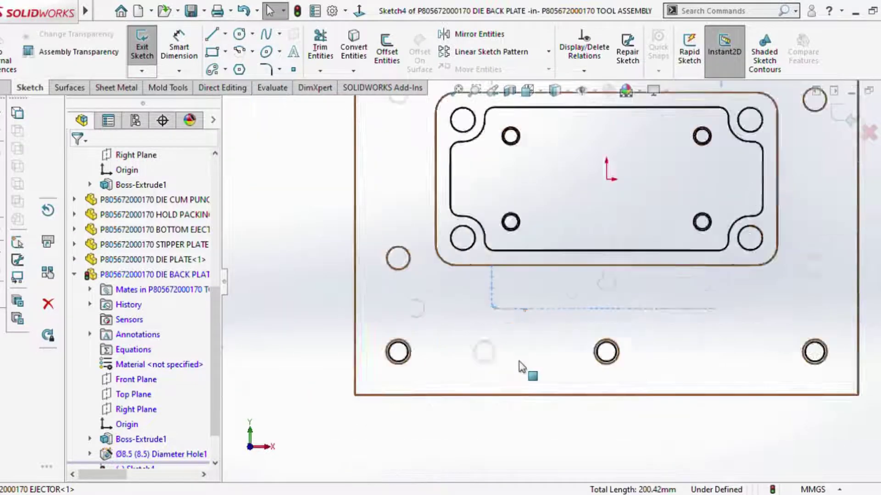
scroll(521, 366, up, 1)
scroll(637, 293, down, 3)
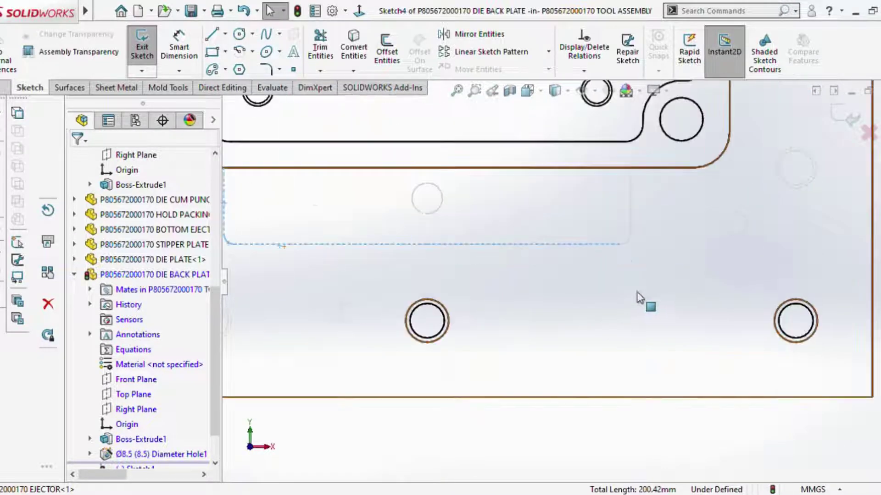
ctrl+click(628, 241)
scroll(613, 272, up, 3)
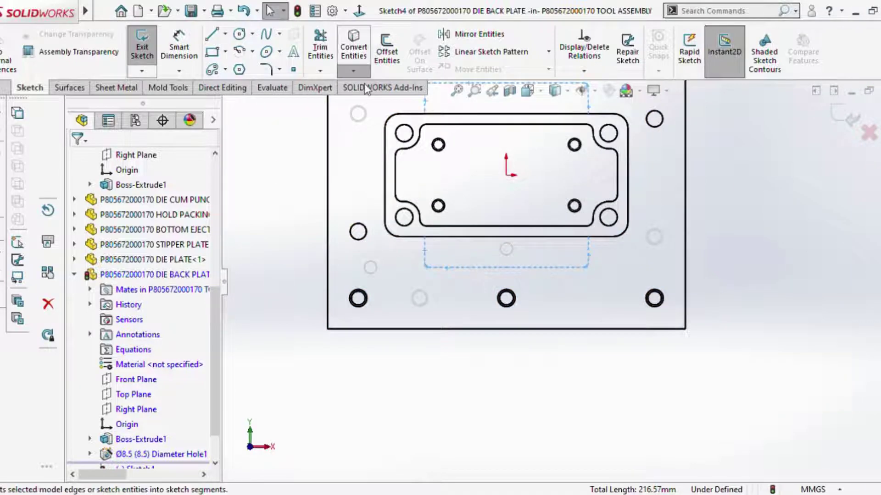
scroll(548, 286, up, 3)
scroll(487, 170, down, 3)
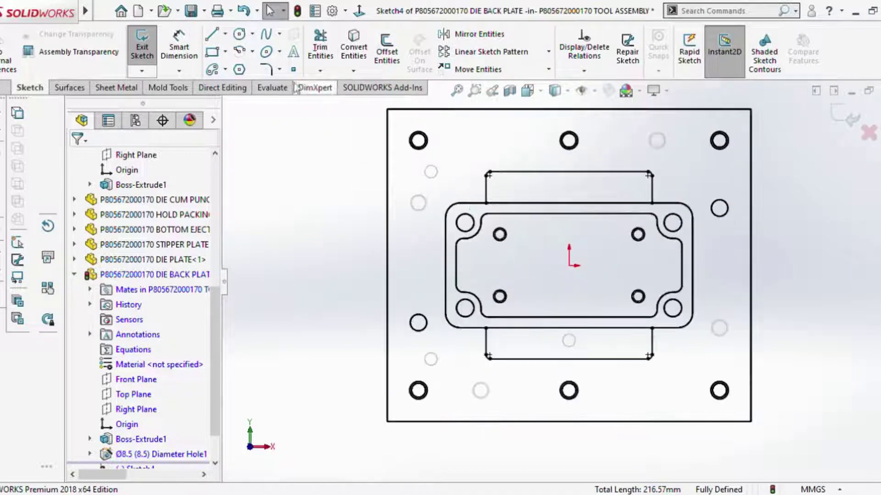
click(225, 35)
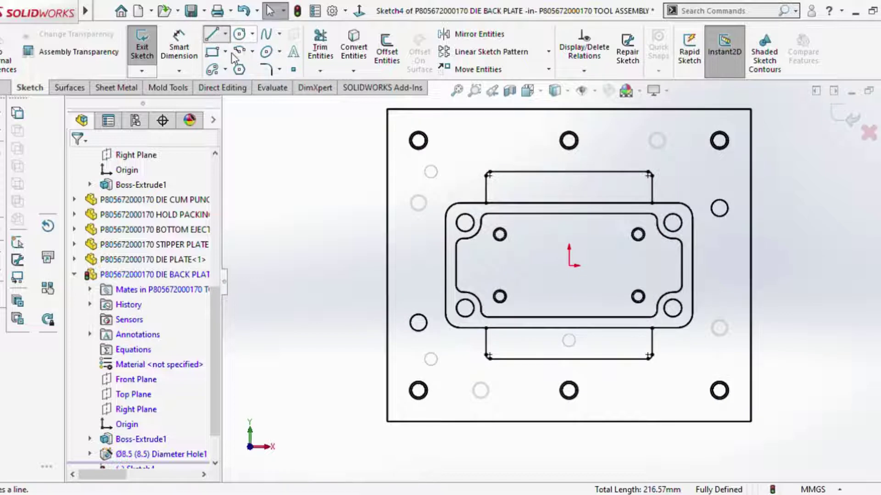
Draw a top and a bottom horizontal line joining each outline's endpoints, then exit Sketch4.
key(l)
click(485, 202)
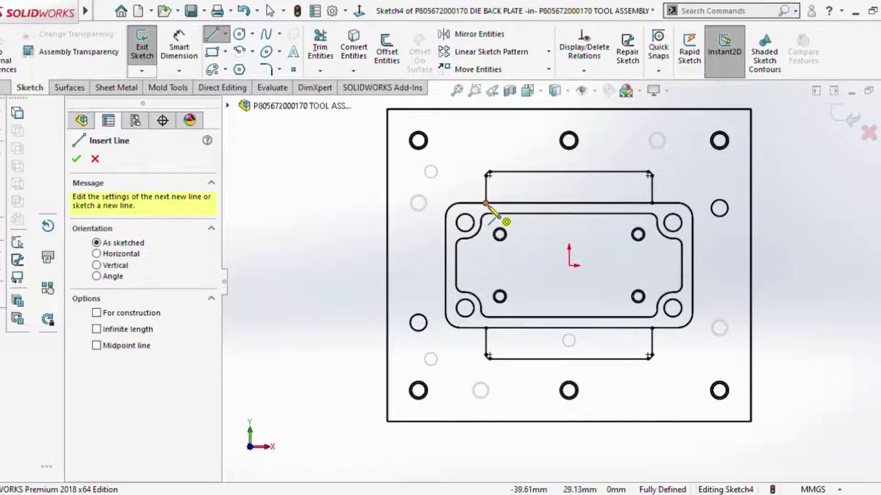
double_click(651, 203)
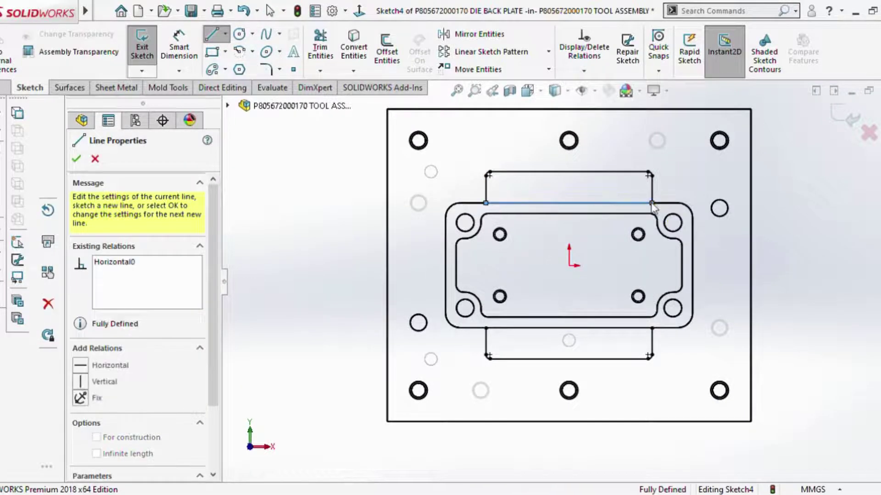
key(Escape)
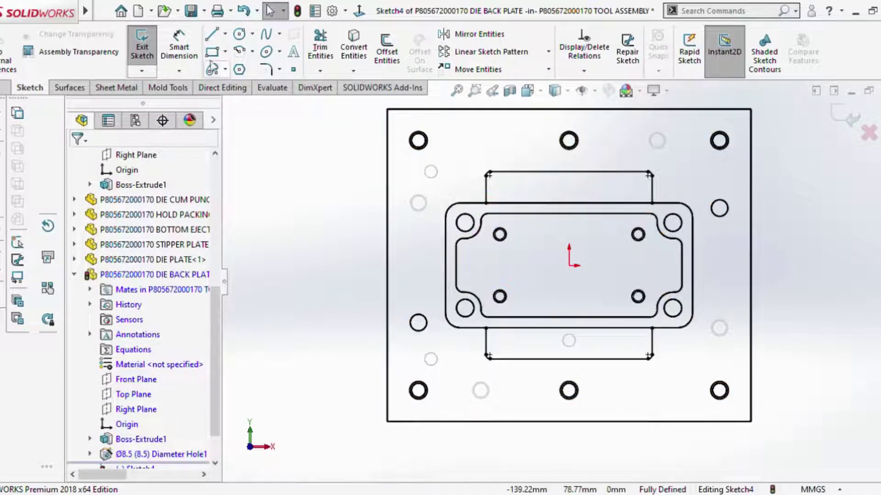
click(212, 33)
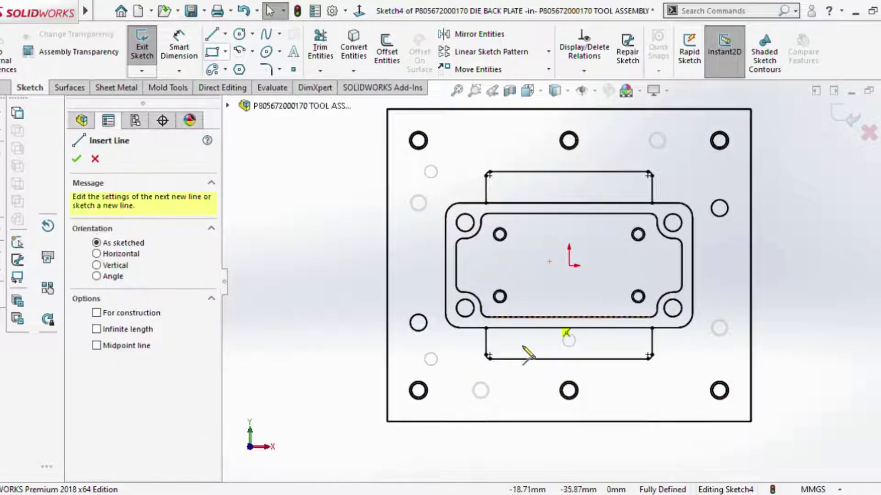
click(485, 328)
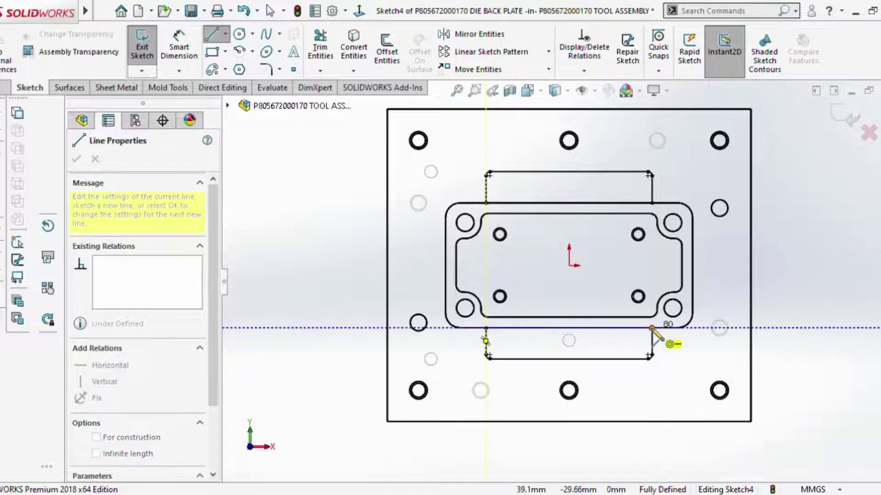
click(651, 328)
key(Escape)
scroll(563, 351, up, 4)
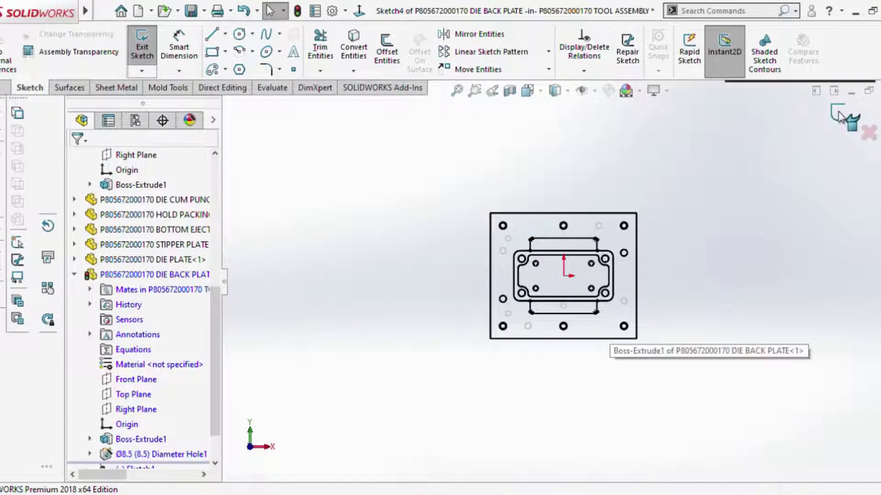
click(849, 121)
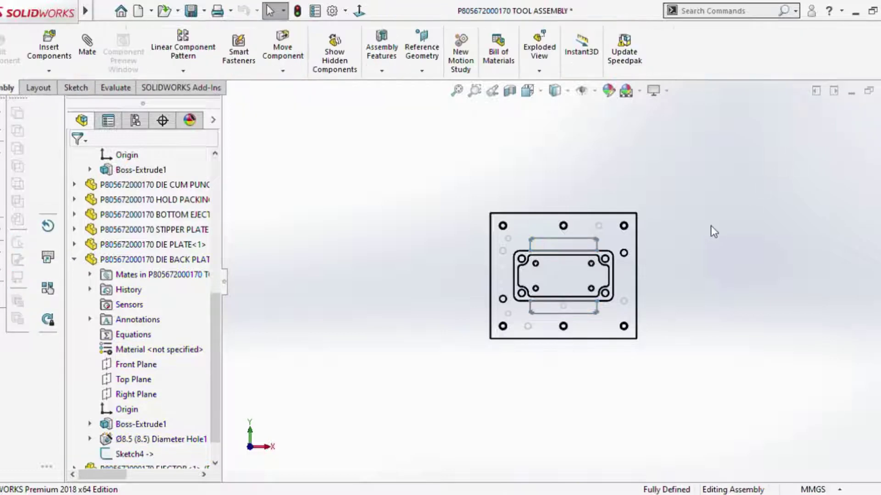
Extruded-cut Sketch4 Through All into the shaded die back plate.
middle_drag(710, 226, 697, 183)
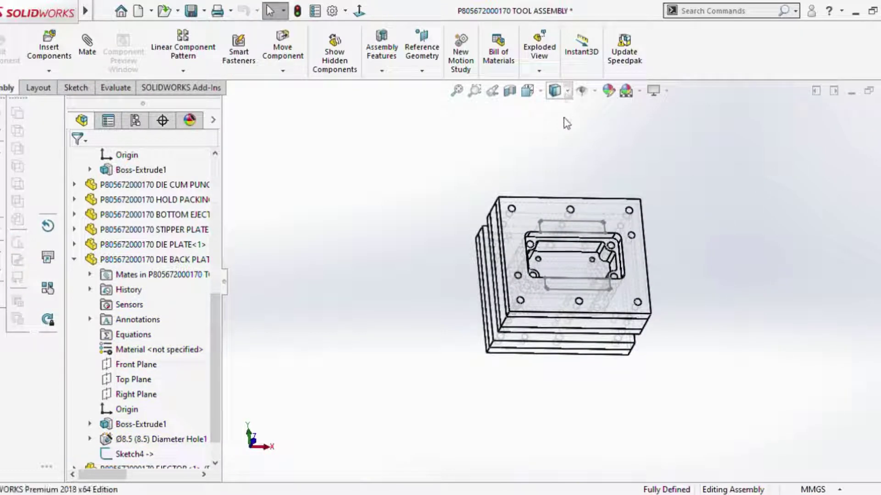
click(554, 90)
scroll(631, 291, down, 3)
click(642, 171)
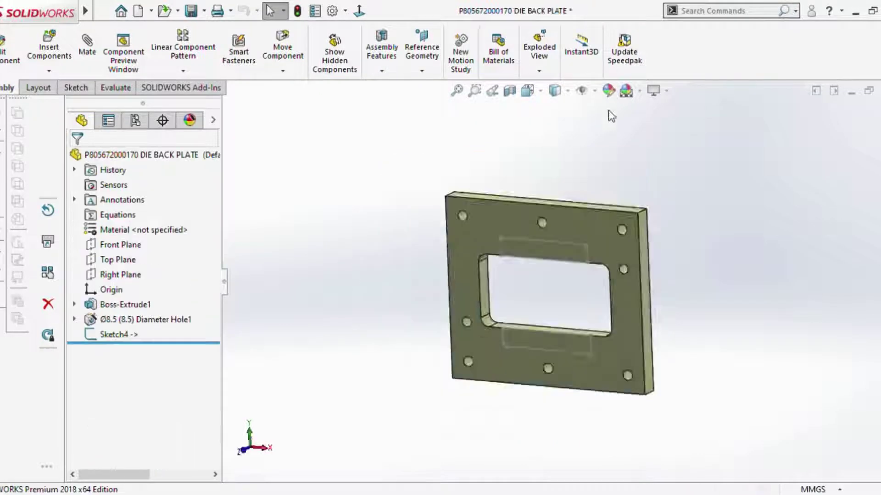
click(120, 337)
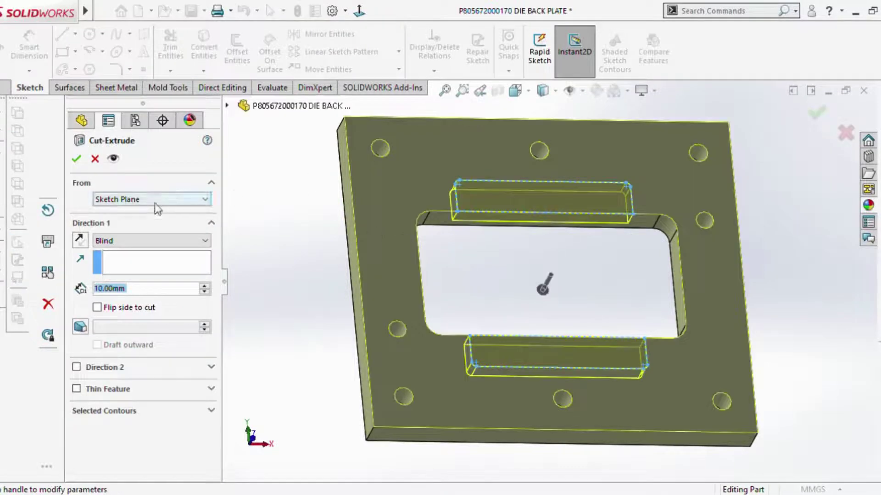
click(117, 243)
click(120, 261)
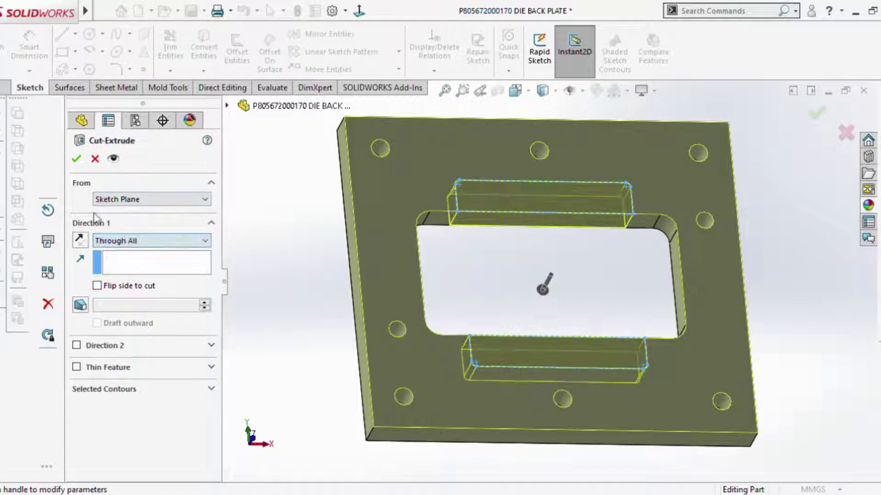
click(77, 160)
Inspect the new cuts, zoom to fit, and return to the TOOL ASSEMBLY window.
mouse_move(299, 253)
middle_down()
mouse_move(308, 275)
mouse_move(364, 260)
middle_up()
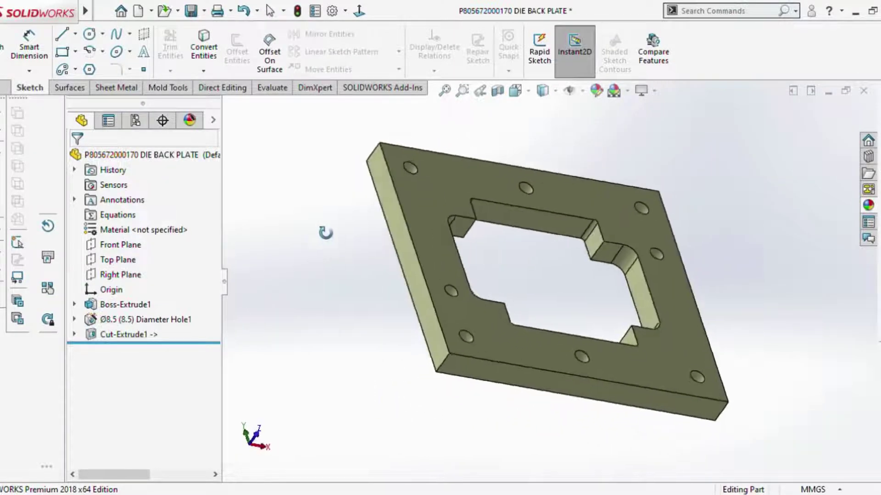
key(f)
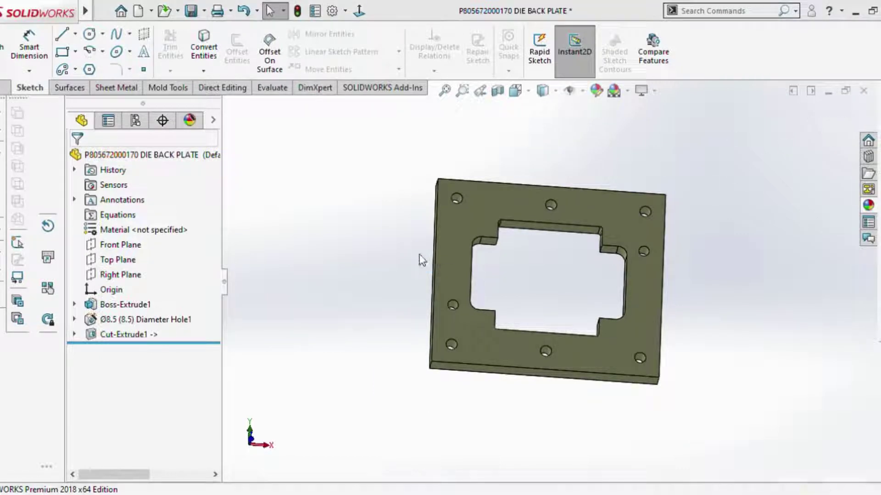
key(ctrl+Tab)
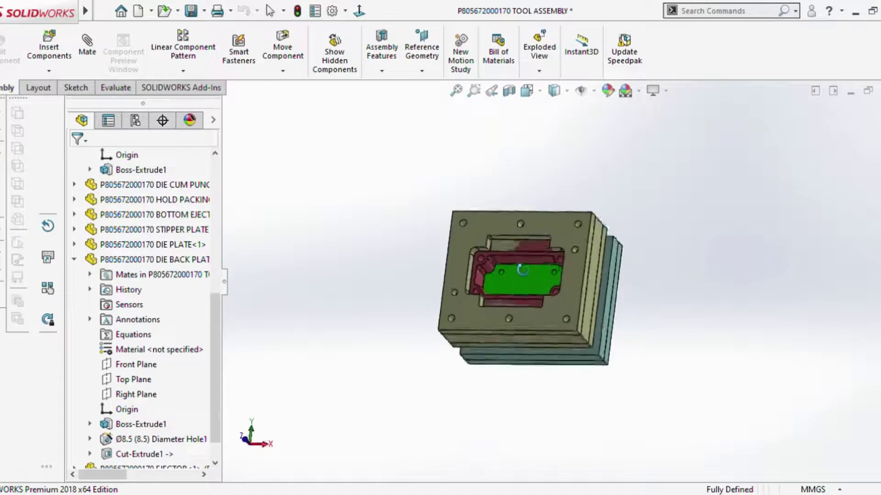
scroll(524, 240, down, 3)
scroll(495, 266, down, 2)
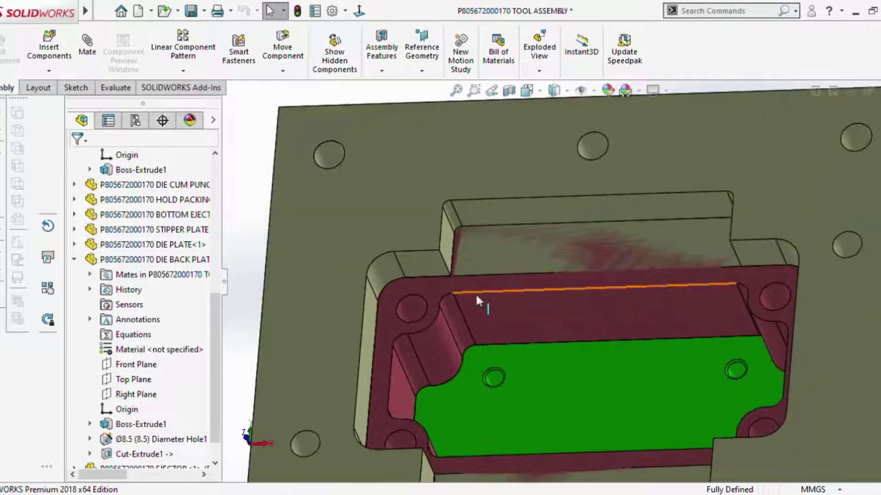
mouse_move(476, 298)
middle_down()
mouse_move(487, 202)
mouse_move(464, 344)
mouse_move(511, 306)
mouse_move(505, 348)
mouse_move(539, 314)
middle_up()
scroll(510, 306, down, 3)
scroll(675, 293, up, 5)
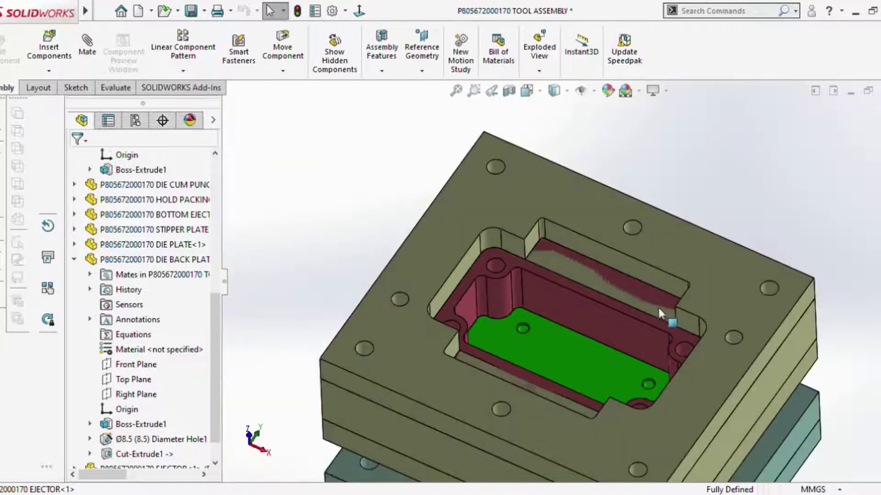
mouse_move(657, 306)
middle_down()
mouse_move(638, 391)
mouse_move(588, 263)
middle_up()
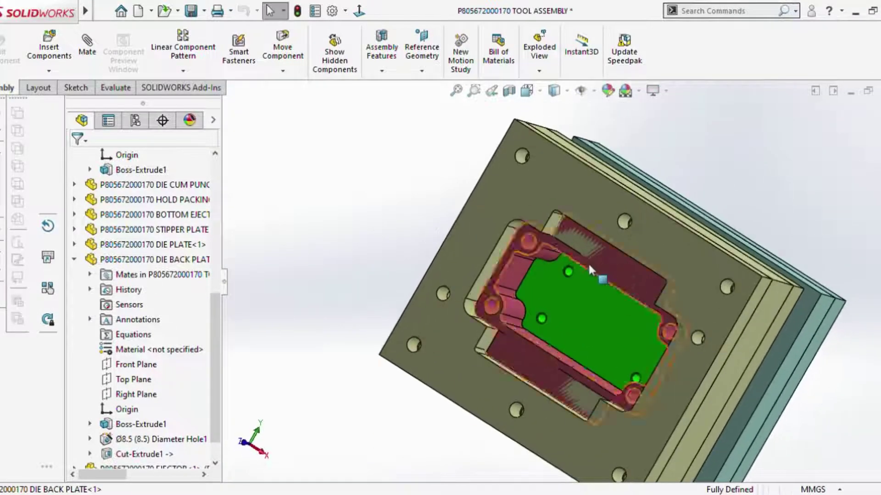
click(367, 11)
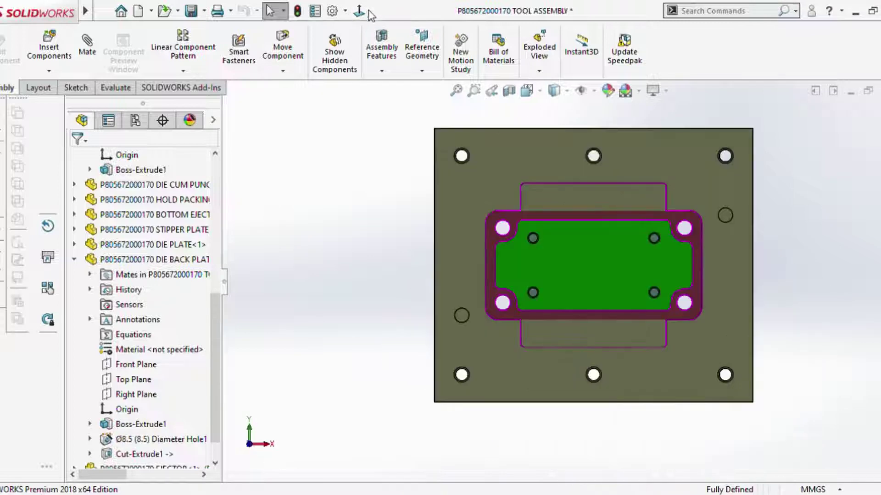
scroll(589, 256, up, 3)
scroll(603, 274, down, 2)
scroll(553, 275, down, 3)
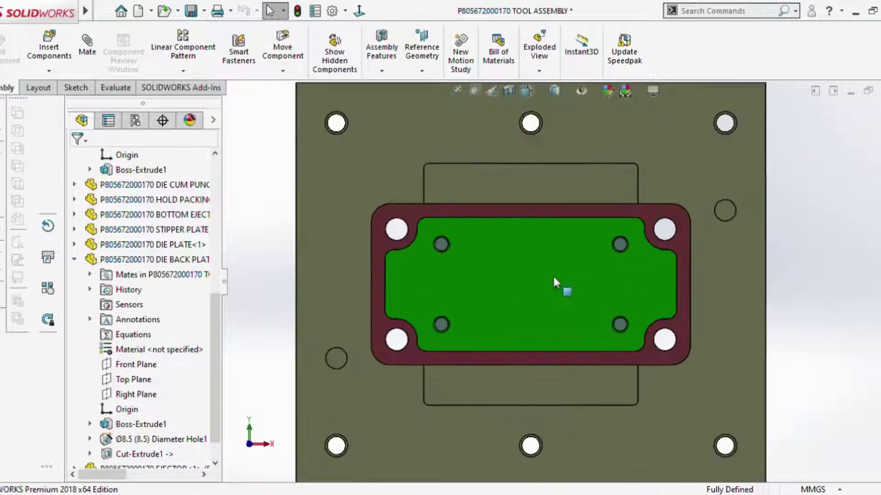
scroll(557, 257, down, 2)
middle_drag(557, 256, 537, 231)
scroll(546, 227, up, 3)
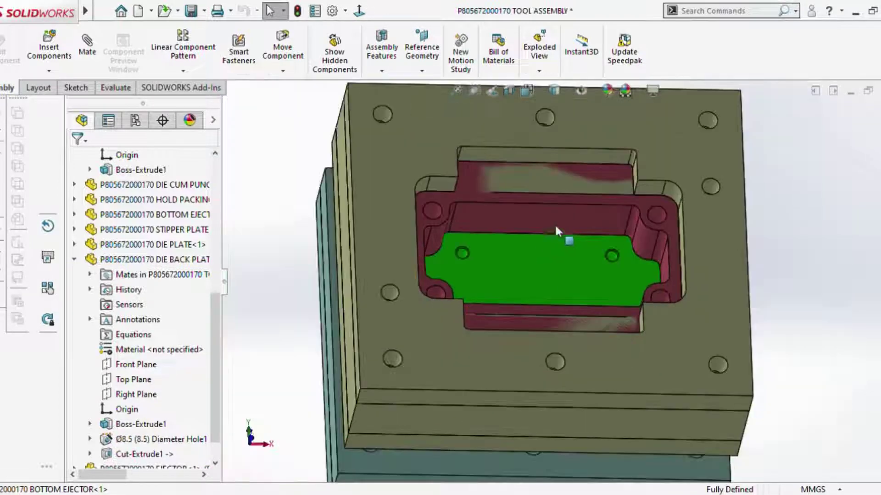
scroll(552, 223, down, 2)
scroll(474, 235, up, 2)
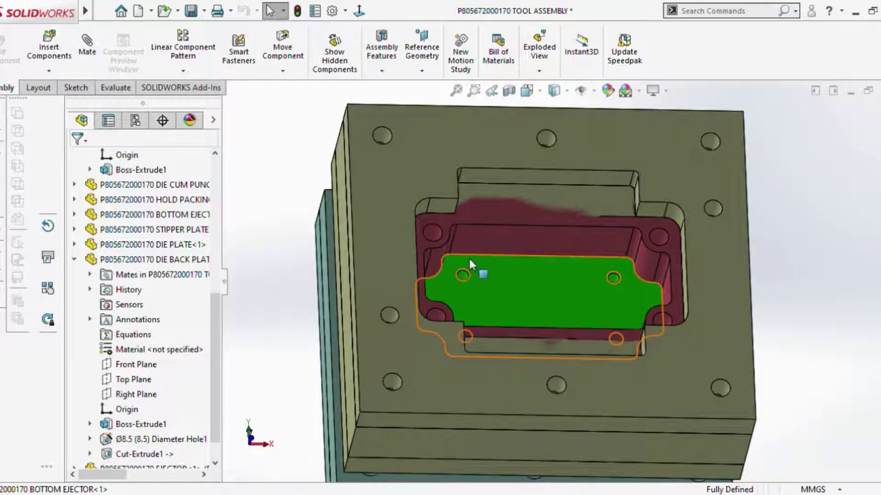
scroll(466, 262, up, 2)
scroll(488, 257, down, 4)
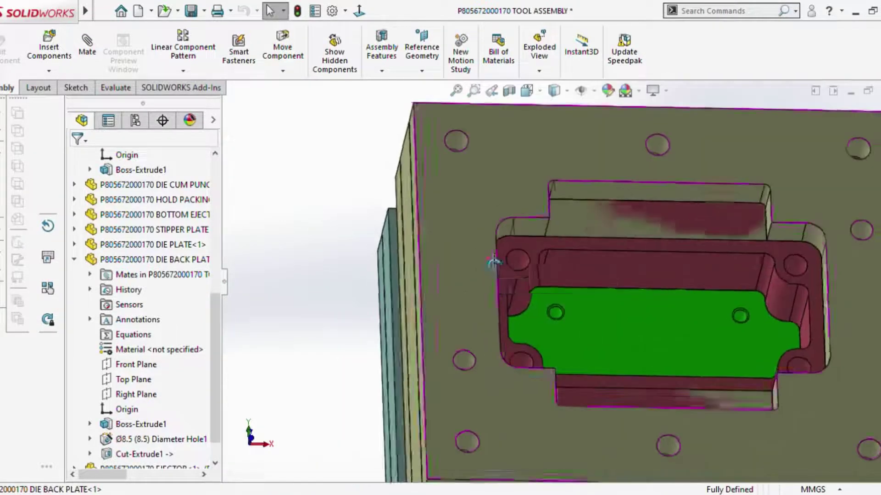
scroll(493, 261, up, 2)
scroll(521, 261, down, 1)
scroll(569, 253, down, 3)
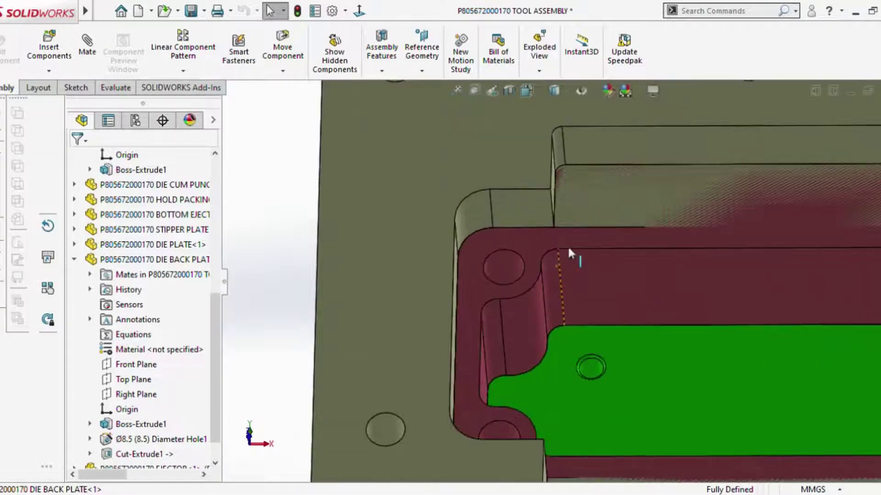
mouse_move(568, 252)
middle_down()
mouse_move(580, 236)
mouse_move(563, 252)
mouse_move(570, 251)
mouse_move(517, 261)
middle_up()
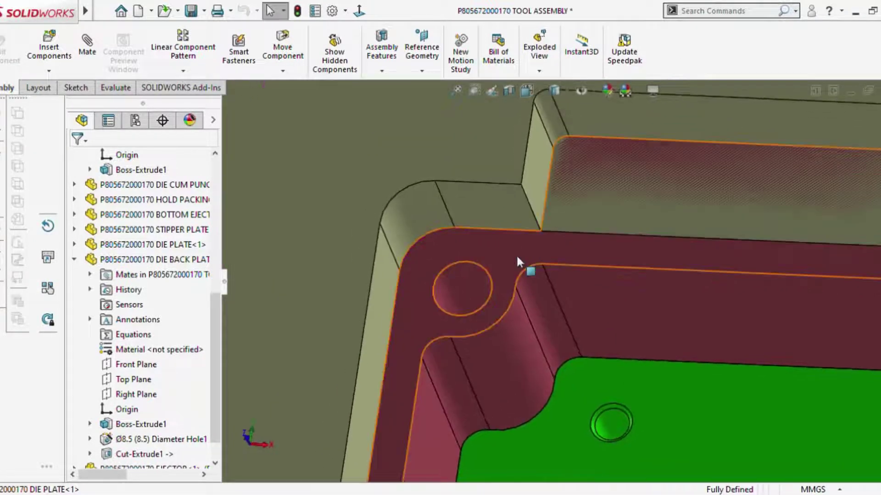
click(517, 262)
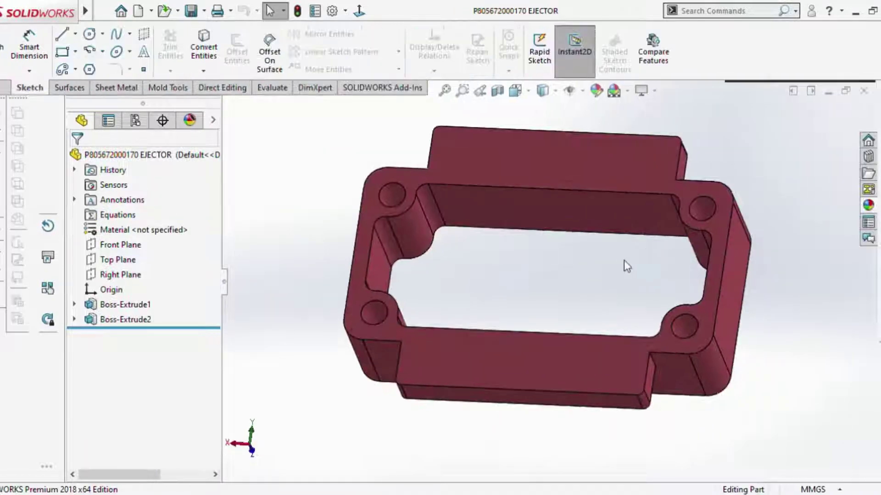
mouse_move(623, 260)
middle_down()
mouse_move(693, 227)
mouse_move(844, 114)
middle_up()
click(863, 91)
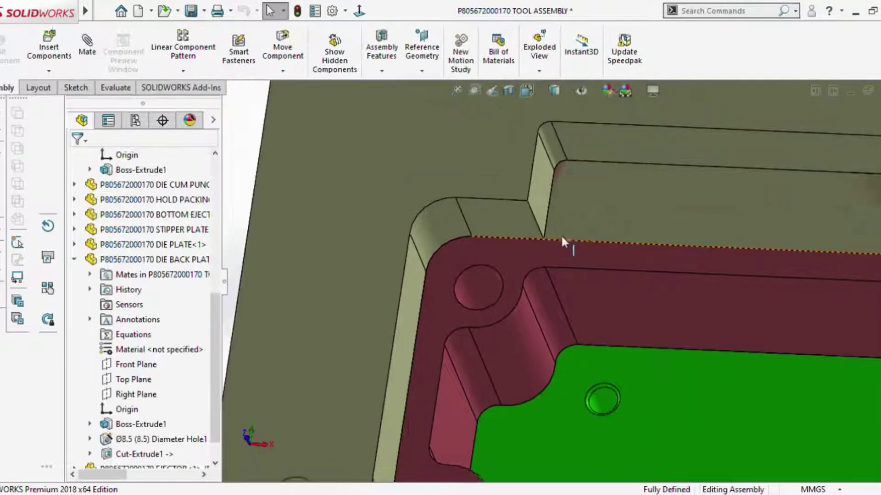
scroll(517, 280, up, 2)
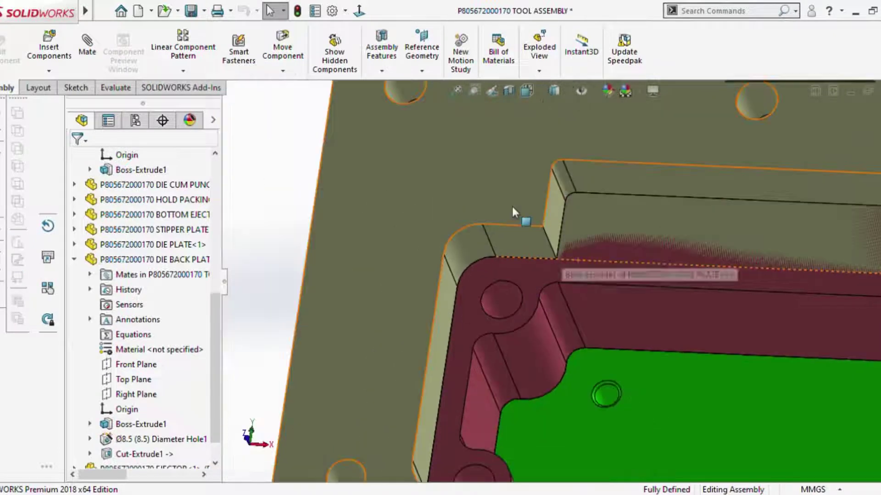
click(513, 188)
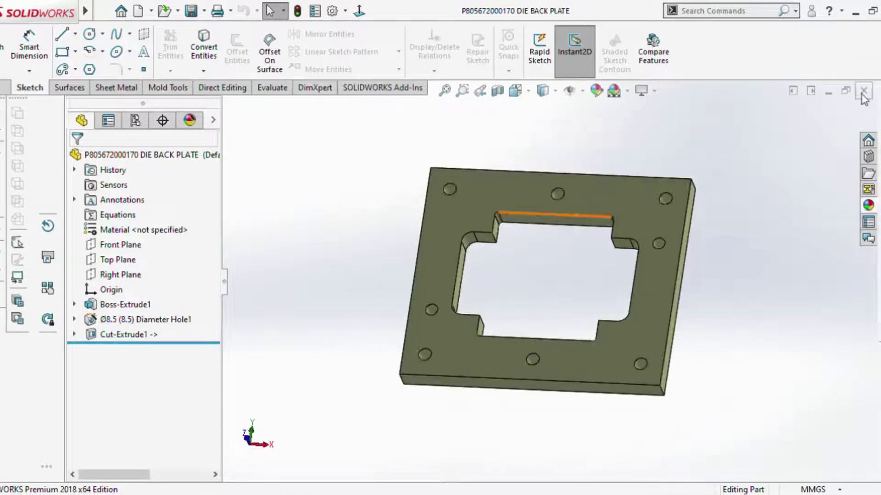
click(862, 91)
click(546, 289)
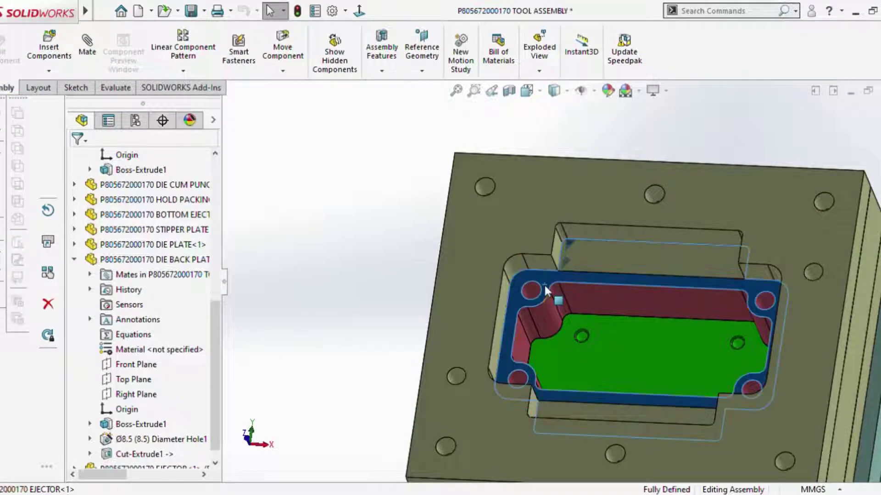
Turn off hidden components, delete the Coincident22 mate, and drag the ejector to confirm it's free.
key(Escape)
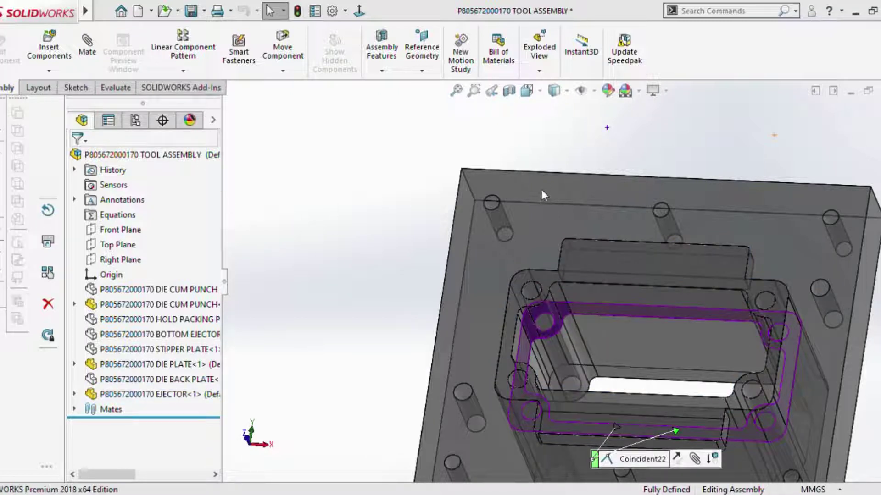
key(Delete)
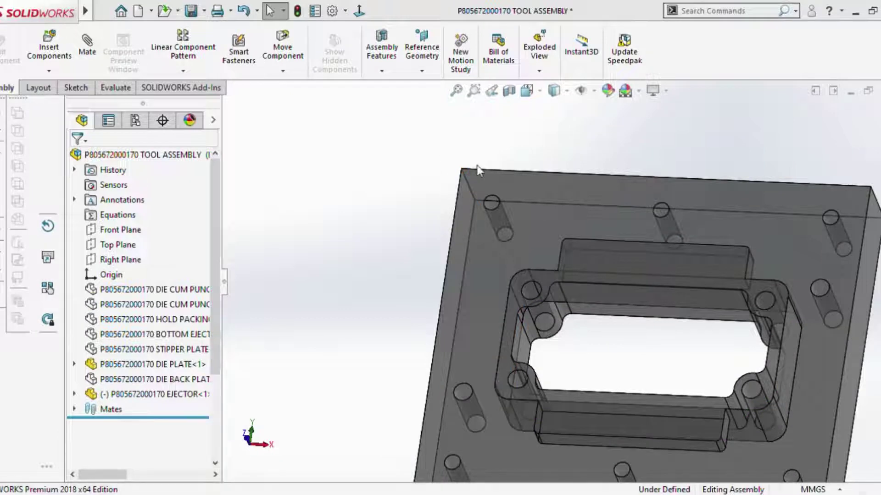
scroll(544, 271, down, 2)
scroll(540, 290, down, 1)
scroll(539, 255, down, 1)
mouse_move(539, 255)
mouse_down()
mouse_move(577, 267)
mouse_move(584, 238)
mouse_up()
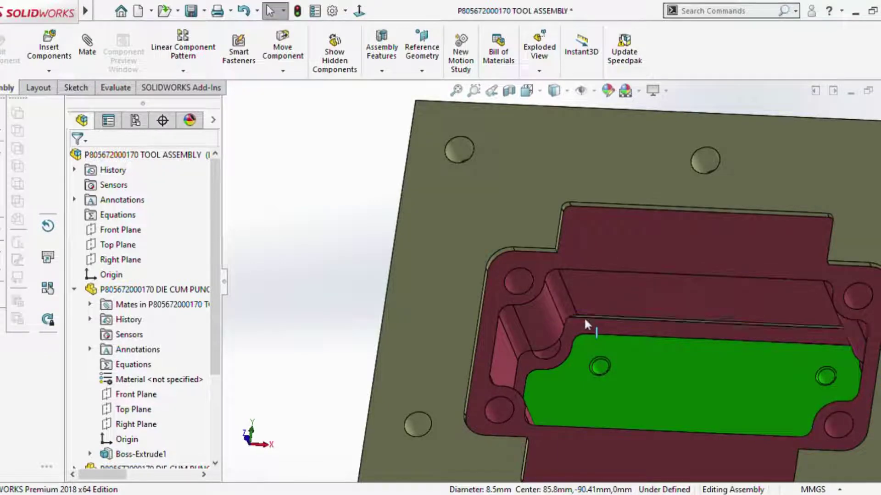
scroll(581, 317, down, 2)
mouse_move(579, 317)
middle_down()
mouse_move(595, 287)
mouse_move(580, 310)
middle_up()
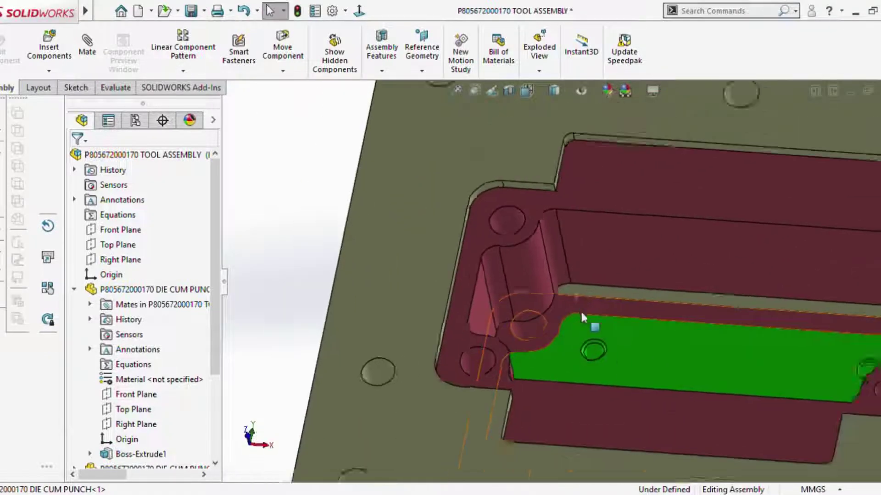
scroll(587, 312, up, 2)
scroll(572, 291, up, 2)
scroll(539, 290, down, 5)
scroll(539, 290, up, 2)
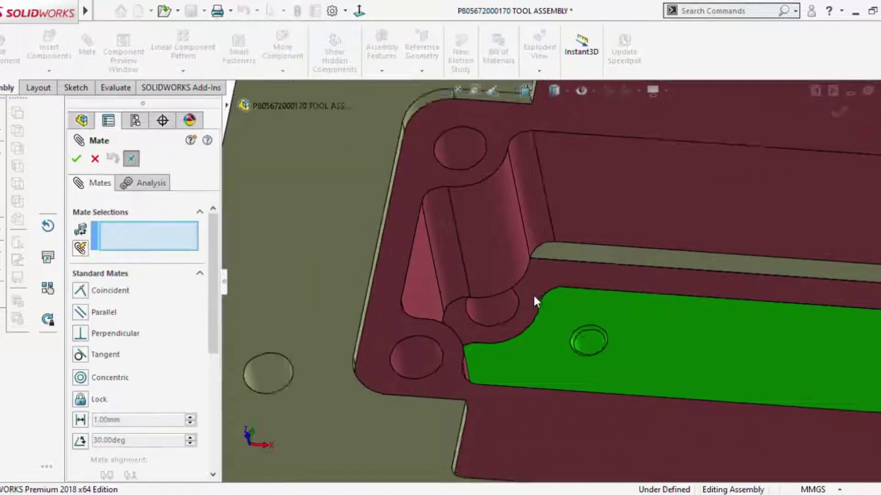
scroll(535, 296, down, 2)
Start and cancel a recess-face mate, then drag the ejector up out of the pocket.
click(546, 290)
mouse_move(555, 299)
middle_down()
mouse_move(562, 308)
mouse_move(581, 257)
mouse_move(592, 329)
mouse_move(589, 291)
middle_up()
key(Escape)
scroll(559, 301, up, 4)
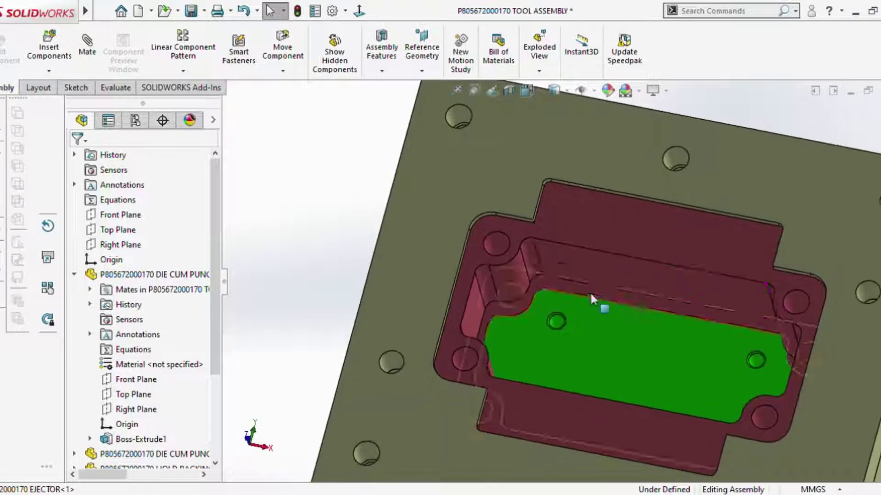
scroll(589, 292, up, 2)
scroll(569, 280, down, 2)
scroll(569, 280, up, 2)
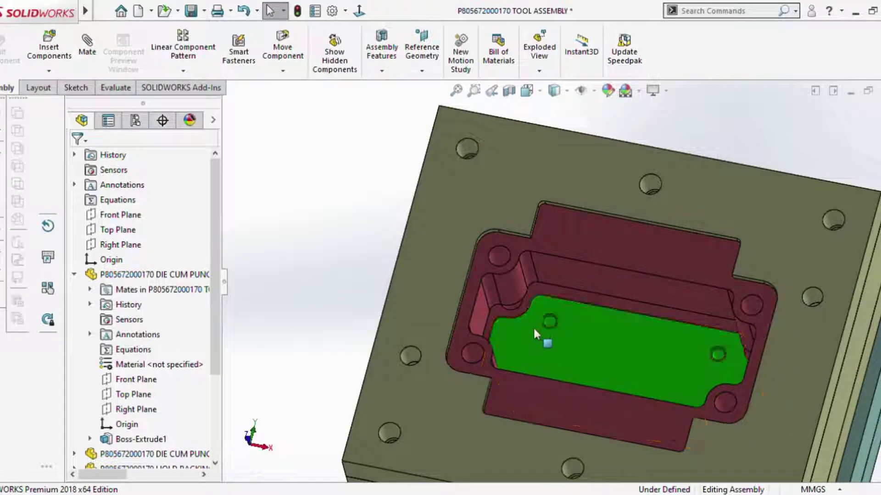
mouse_move(534, 329)
middle_down()
mouse_move(497, 306)
mouse_move(524, 236)
middle_up()
drag(503, 255, 424, 129)
mouse_move(595, 349)
middle_down()
mouse_move(625, 269)
mouse_move(660, 310)
mouse_move(633, 276)
middle_up()
scroll(612, 246, up, 5)
Make the ejector face coincident with the die plate pocket face, and check it seats.
mouse_move(611, 246)
middle_down()
mouse_move(661, 118)
mouse_move(144, 166)
middle_up()
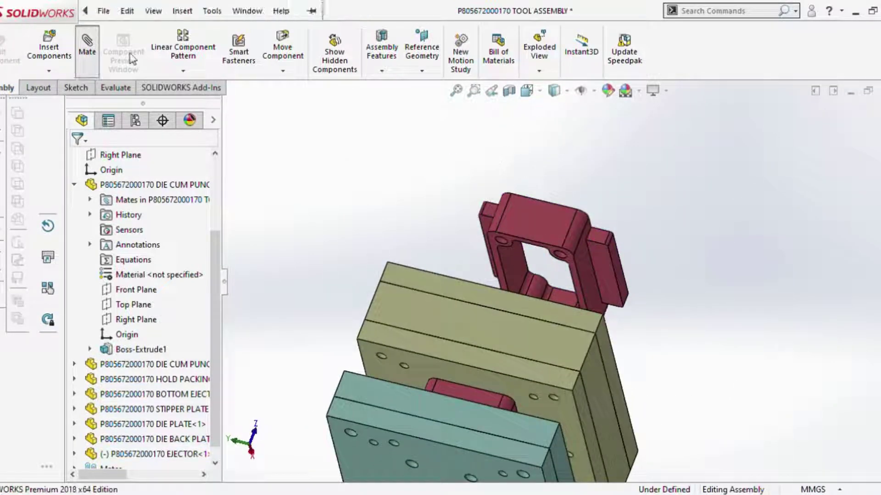
scroll(500, 243, down, 5)
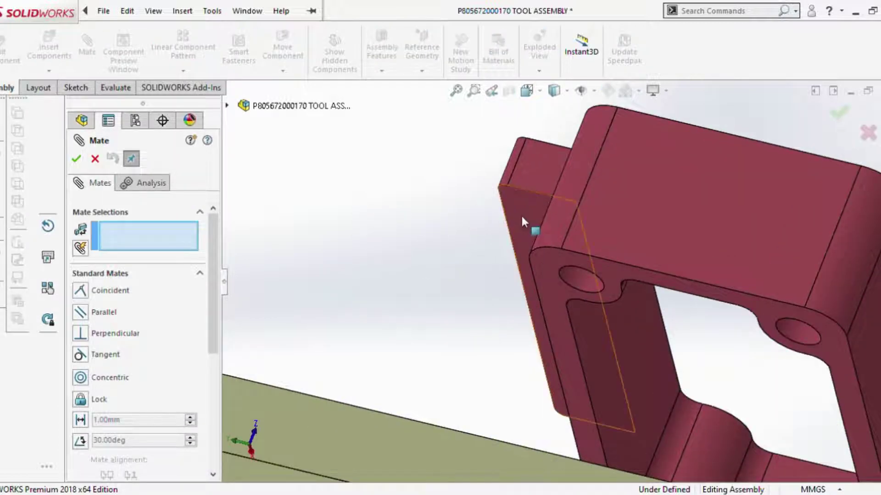
click(522, 211)
scroll(507, 249, up, 5)
middle_drag(508, 249, 494, 454)
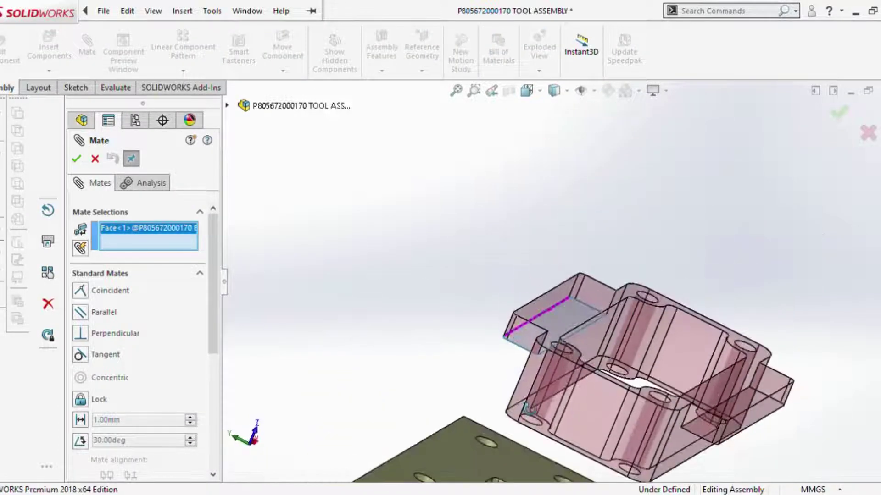
scroll(552, 326, down, 3)
scroll(552, 326, down, 2)
scroll(546, 328, down, 2)
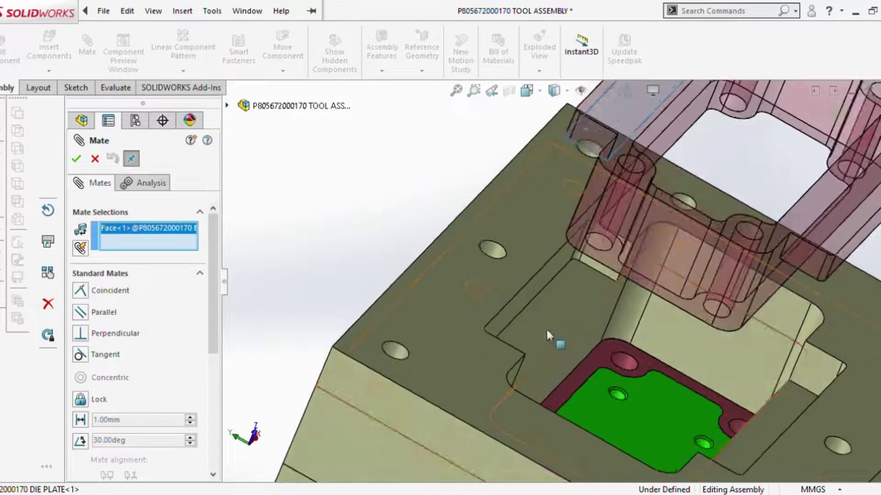
middle_drag(572, 312, 522, 340)
middle_drag(548, 371, 562, 405)
click(562, 301)
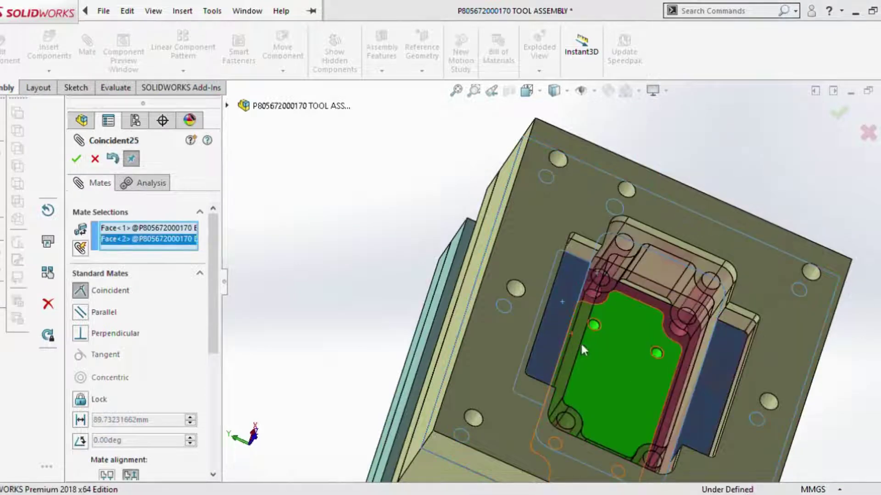
mouse_move(684, 340)
middle_down()
mouse_move(634, 329)
mouse_move(583, 381)
mouse_move(564, 269)
mouse_move(513, 321)
mouse_move(539, 343)
middle_up()
click(77, 159)
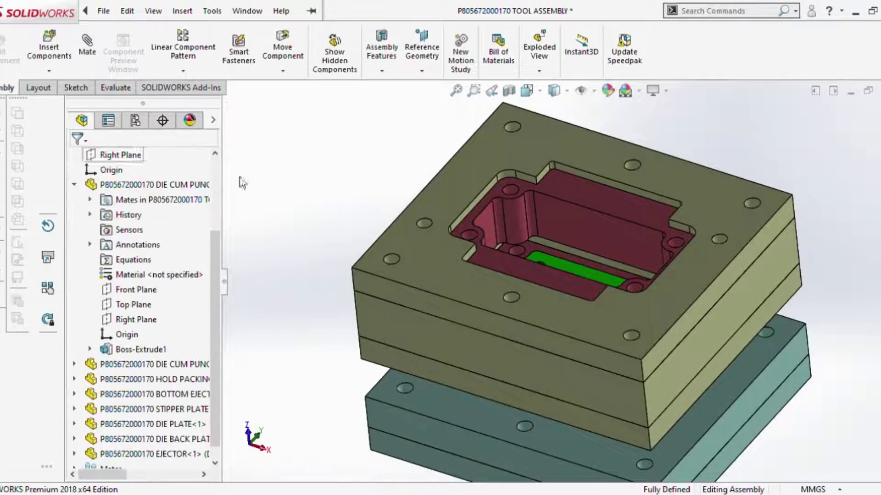
mouse_move(642, 225)
middle_down()
mouse_move(634, 292)
mouse_move(601, 316)
middle_up()
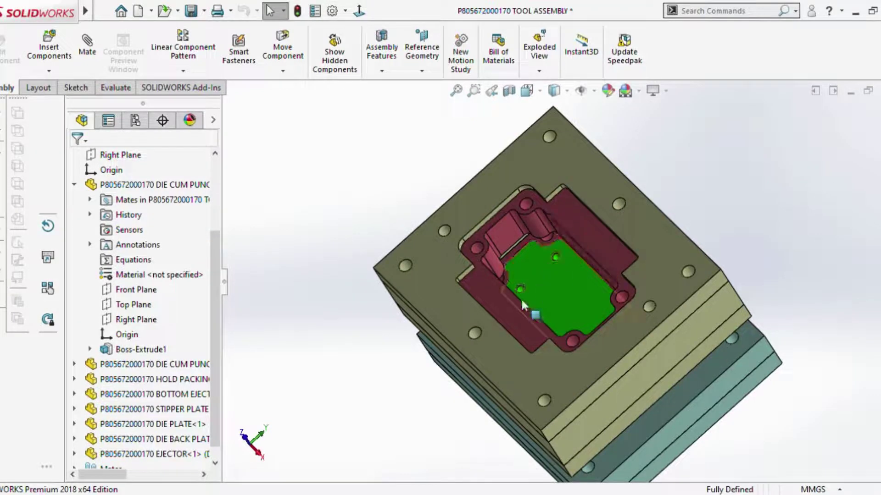
mouse_move(558, 227)
middle_down()
mouse_move(568, 248)
mouse_move(549, 353)
middle_up()
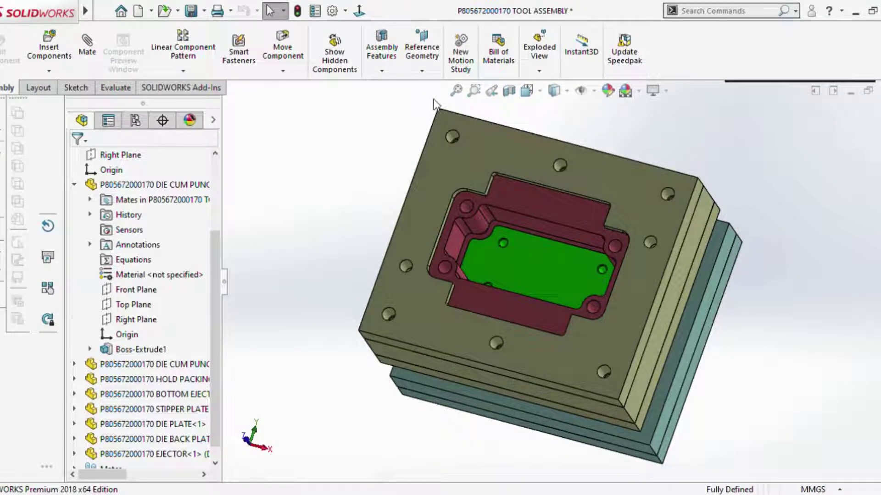
mouse_move(514, 232)
middle_down()
mouse_move(477, 279)
mouse_move(441, 295)
mouse_move(472, 275)
mouse_move(470, 291)
mouse_move(516, 206)
mouse_move(563, 207)
mouse_move(472, 283)
middle_up()
scroll(464, 282, down, 5)
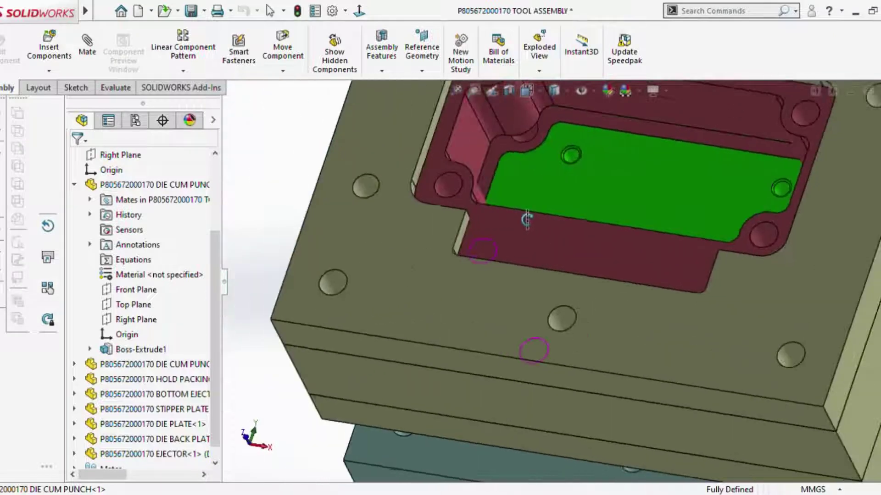
scroll(472, 282, up, 5)
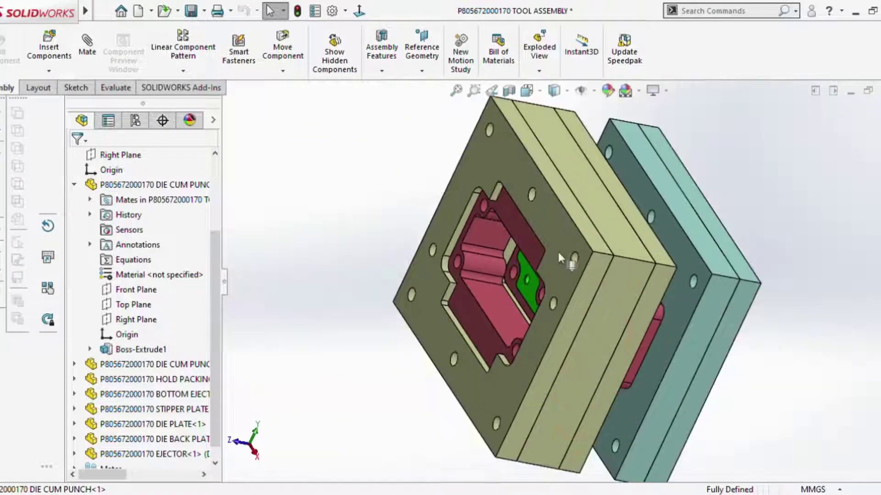
middle_drag(557, 250, 678, 186)
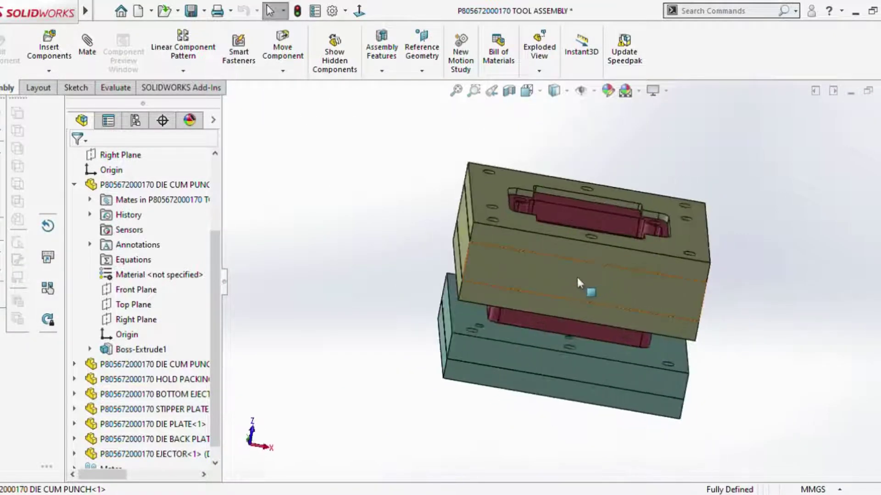
Section the die set 45 mm deep from the die plate face.
click(577, 277)
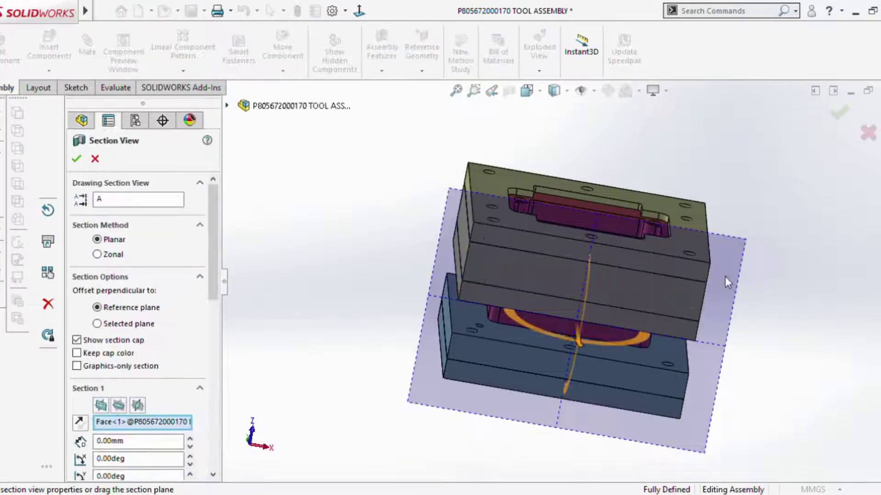
middle_drag(724, 276, 525, 367)
drag(510, 362, 529, 339)
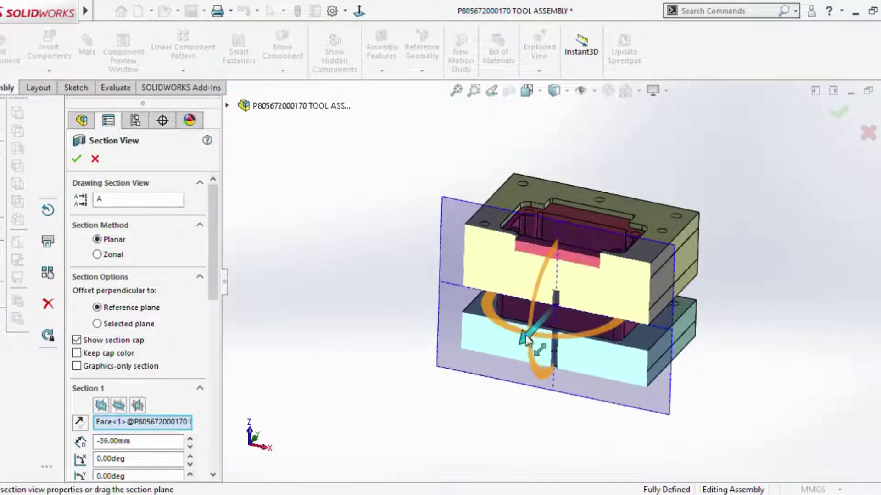
click(76, 159)
Zoom and orbit the section to inspect the cut ejector's top faces, then select the die plate.
scroll(523, 266, down, 3)
scroll(532, 257, down, 3)
scroll(551, 216, down, 3)
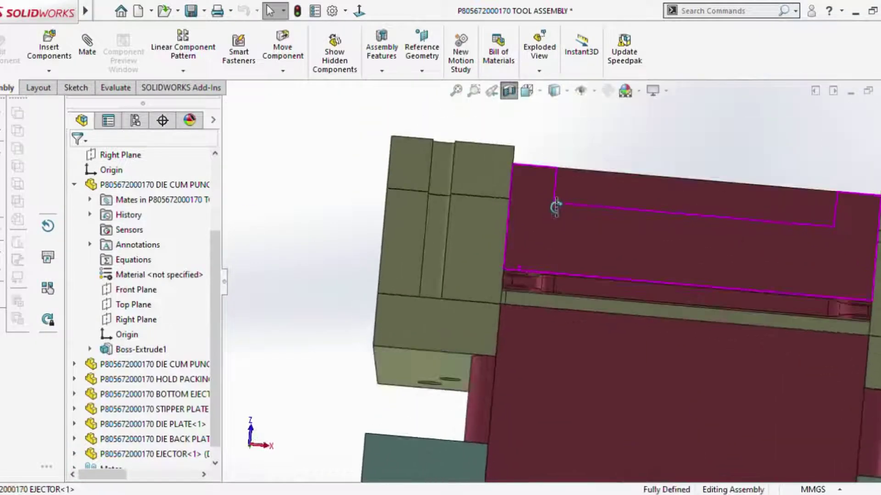
scroll(555, 207, up, 2)
scroll(556, 200, up, 1)
scroll(550, 216, up, 2)
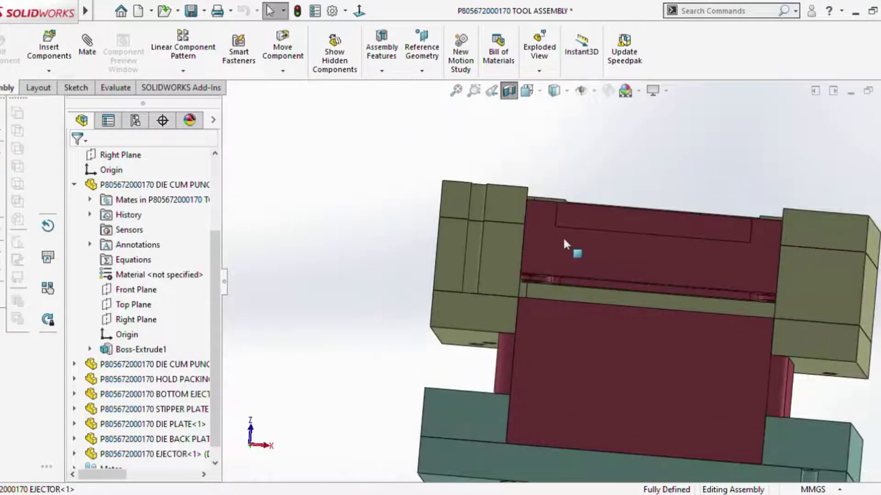
middle_drag(567, 258, 545, 259)
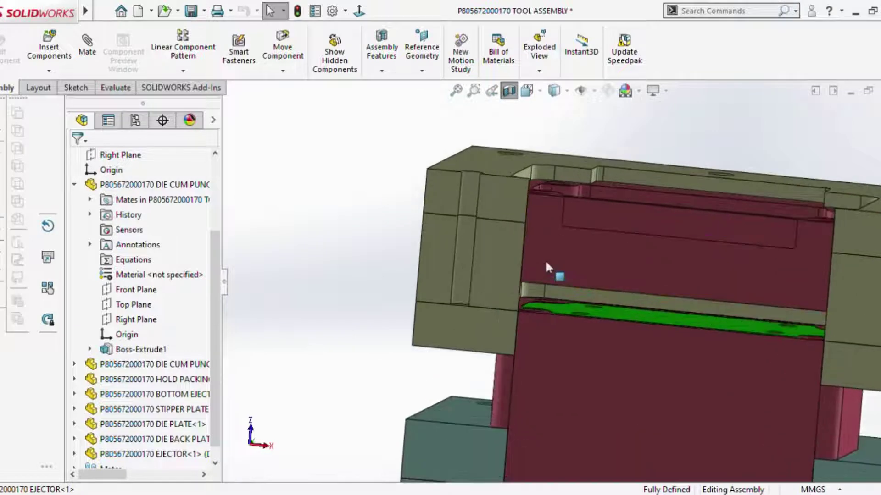
scroll(545, 259, up, 2)
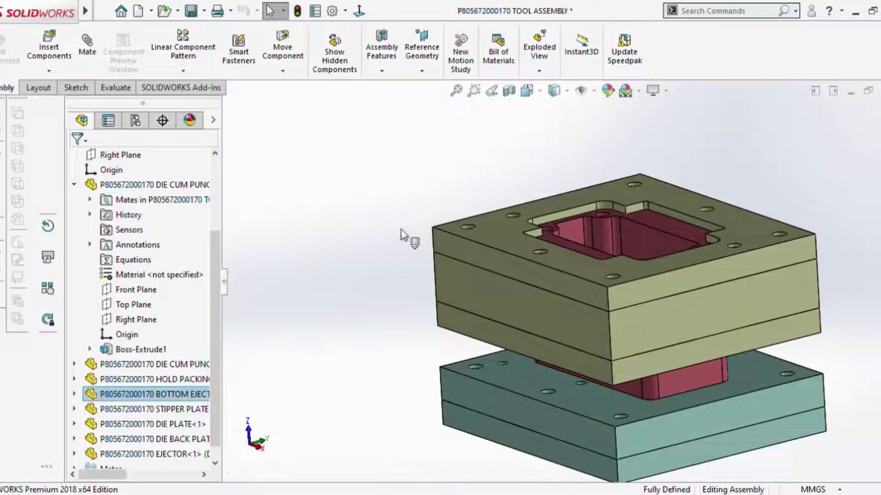
click(587, 314)
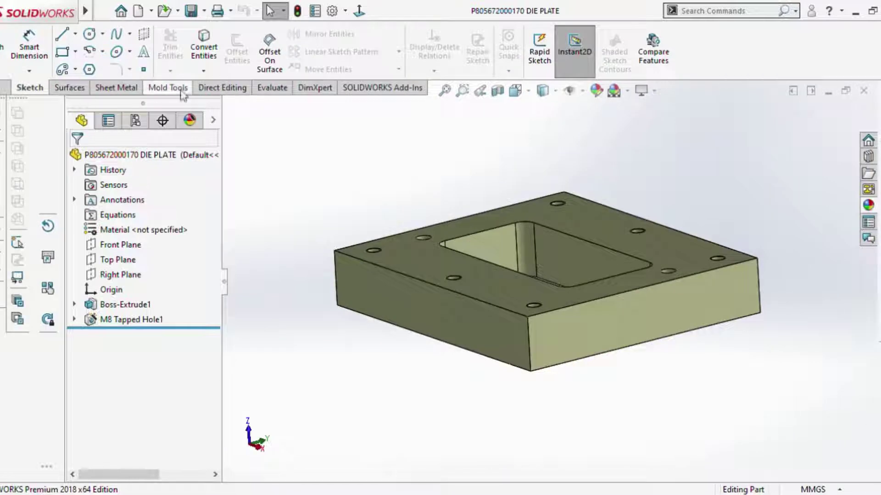
Measure the die plate's 30 mm from top face to pocket floor, then close the part.
click(272, 88)
click(29, 46)
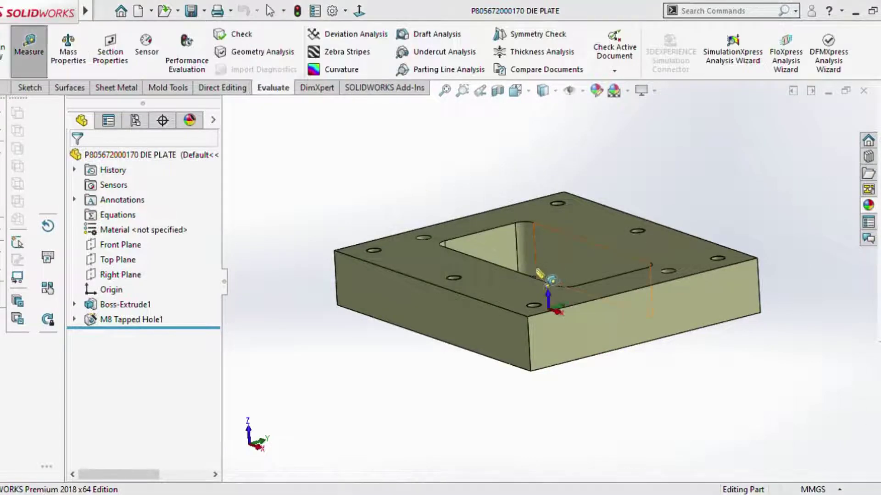
click(484, 294)
middle_drag(483, 295, 561, 243)
click(559, 242)
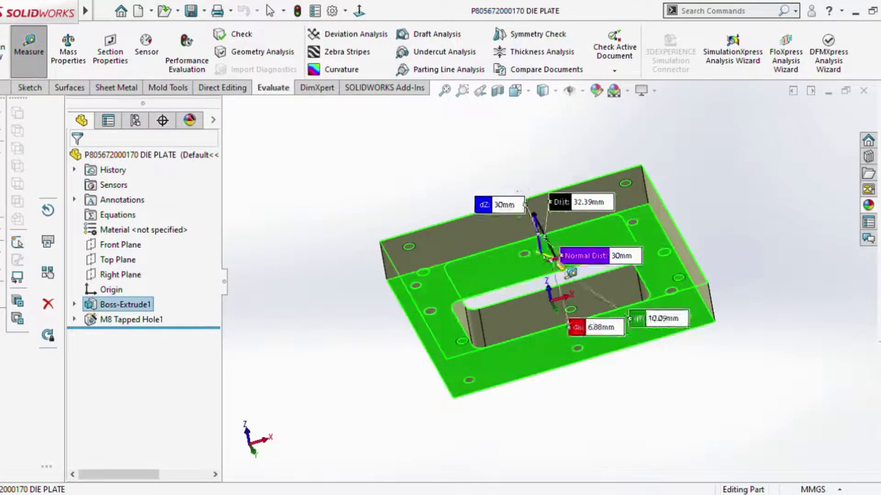
key(Escape)
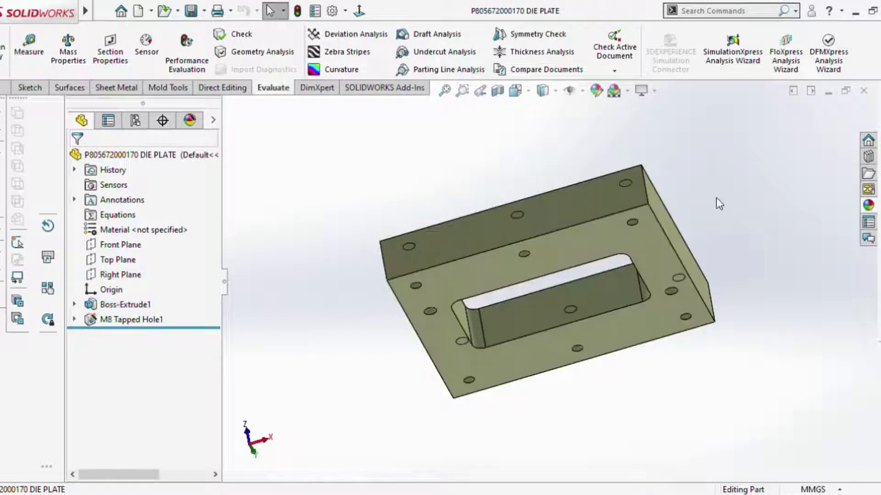
click(863, 93)
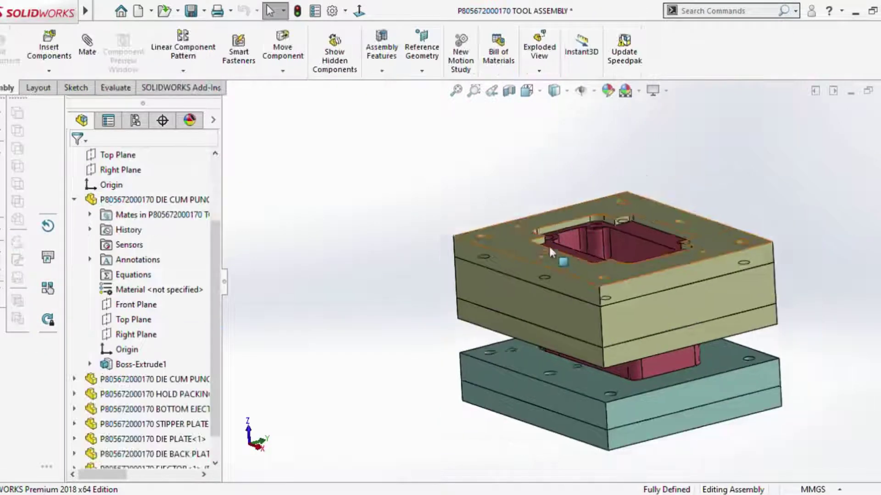
Select the ejector's ledge face and orbit the ejector part to show its holes and slot.
scroll(601, 273, down, 3)
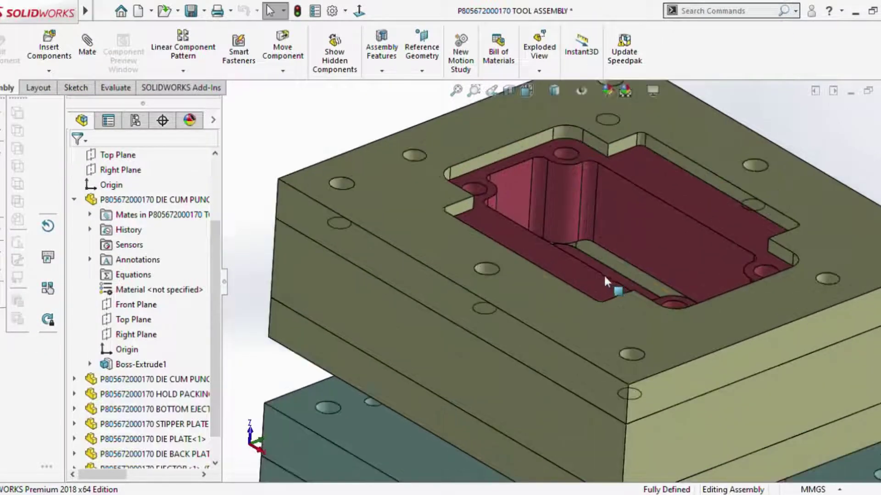
scroll(603, 274, down, 2)
click(559, 267)
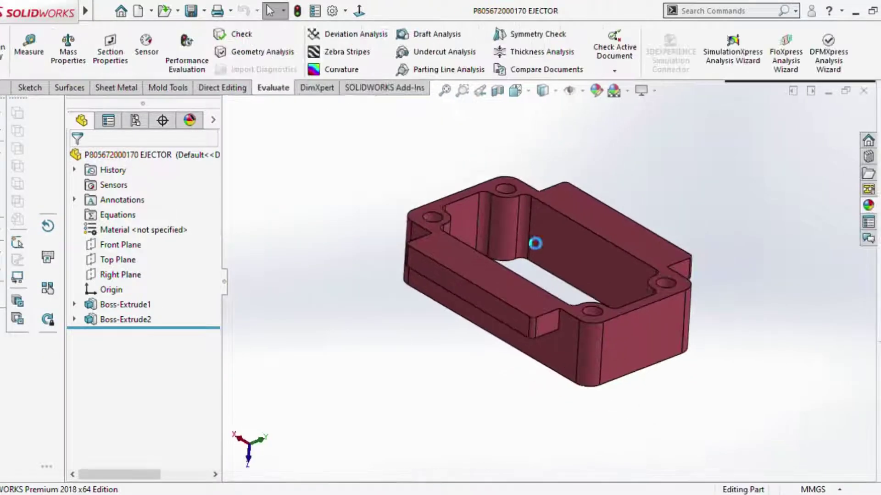
middle_drag(535, 243, 579, 178)
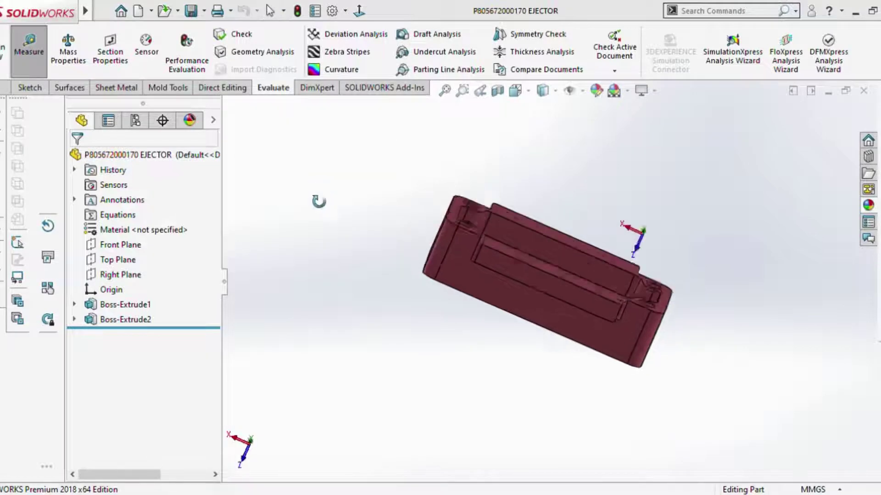
middle_drag(315, 197, 423, 235)
Measure the ejector's 30 mm from top face to lower ledge, then close the part.
scroll(649, 275, down, 5)
click(610, 260)
scroll(610, 261, up, 3)
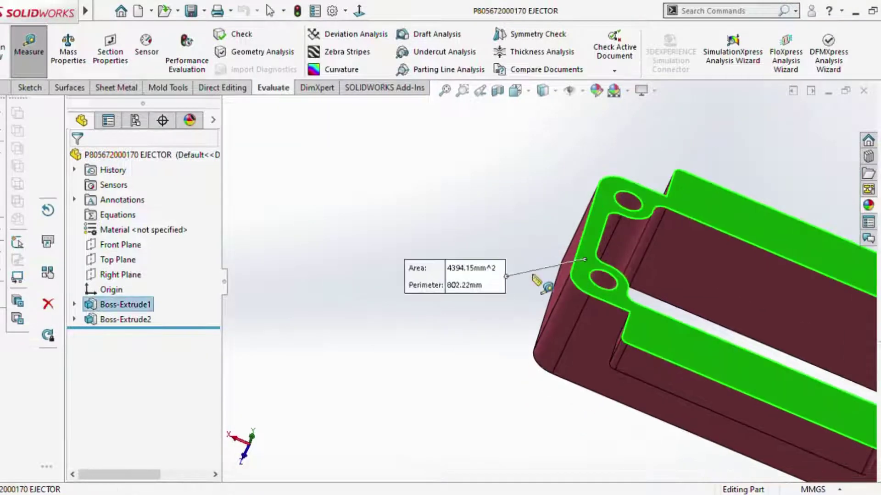
middle_drag(610, 261, 591, 198)
scroll(552, 281, down, 2)
click(539, 281)
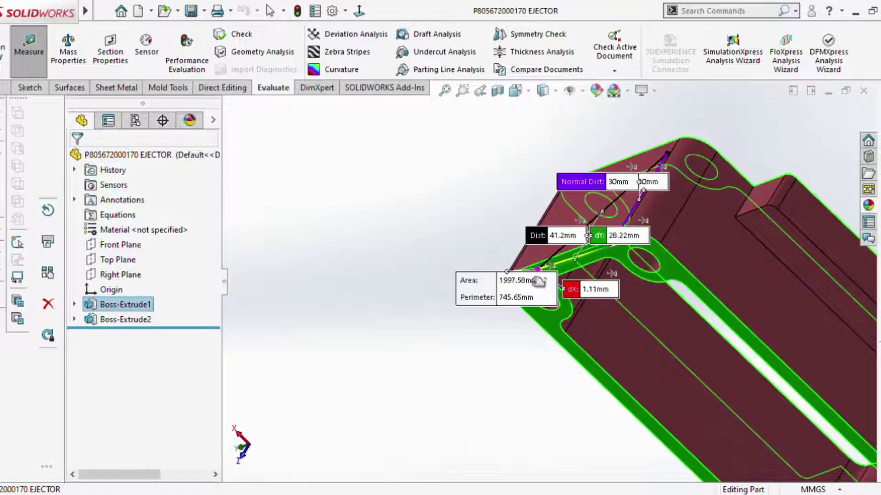
key(Escape)
scroll(522, 268, up, 3)
key(Escape)
scroll(573, 254, up, 2)
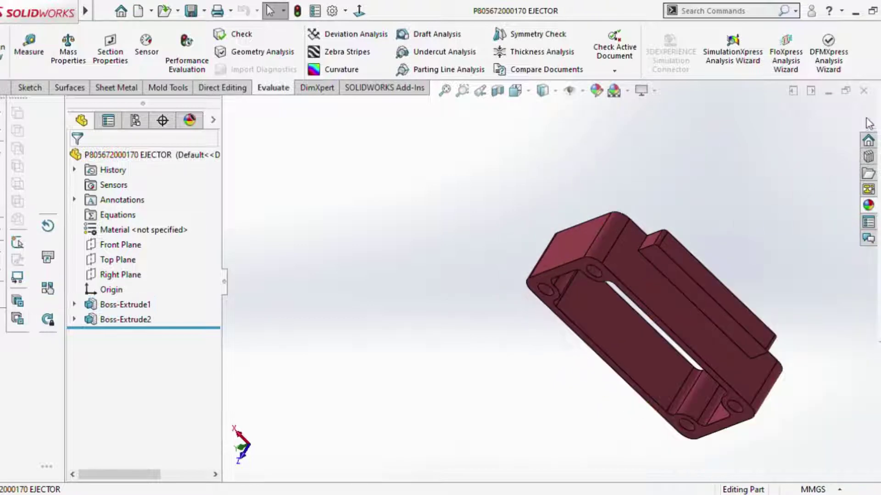
click(863, 91)
In the tool assembly, select the cavity floor face and the ejector's ledge face.
scroll(483, 252, up, 2)
click(583, 248)
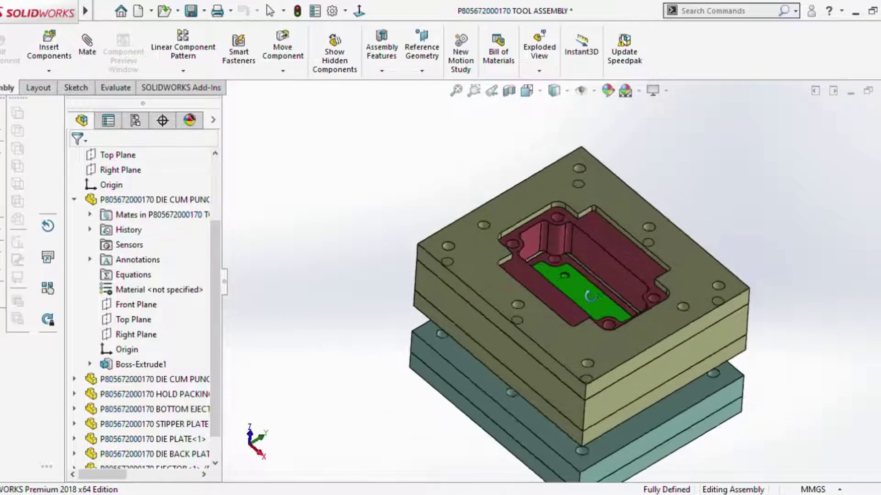
scroll(552, 288, down, 3)
click(551, 289)
scroll(550, 291, up, 3)
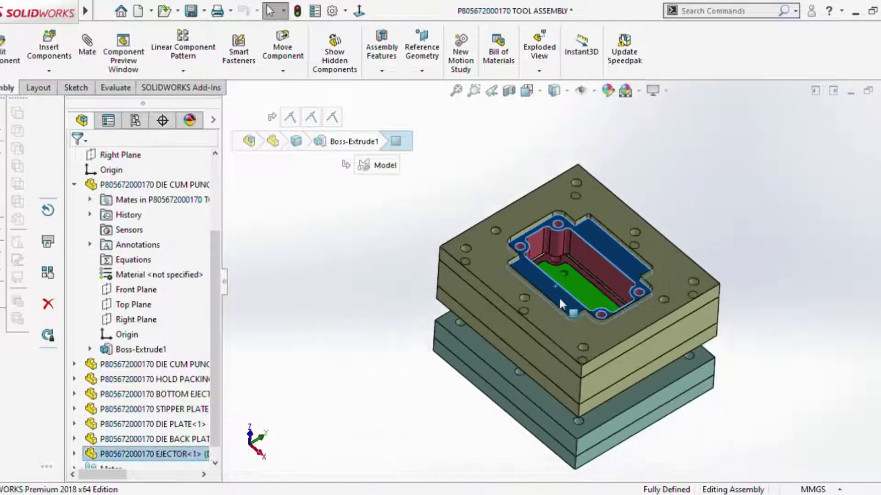
scroll(563, 306, down, 3)
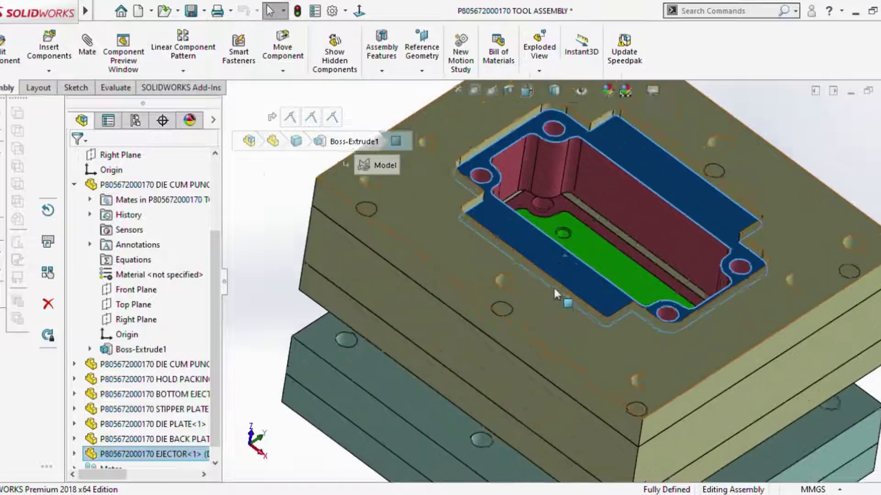
scroll(553, 287, down, 1)
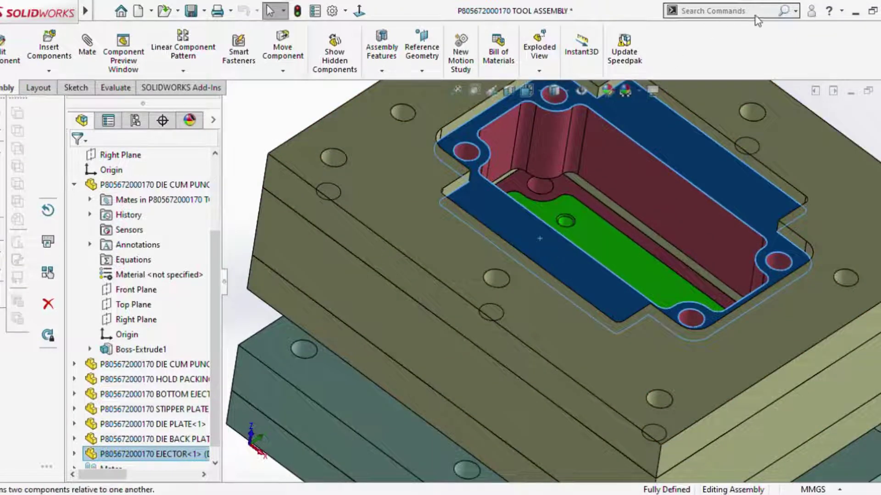
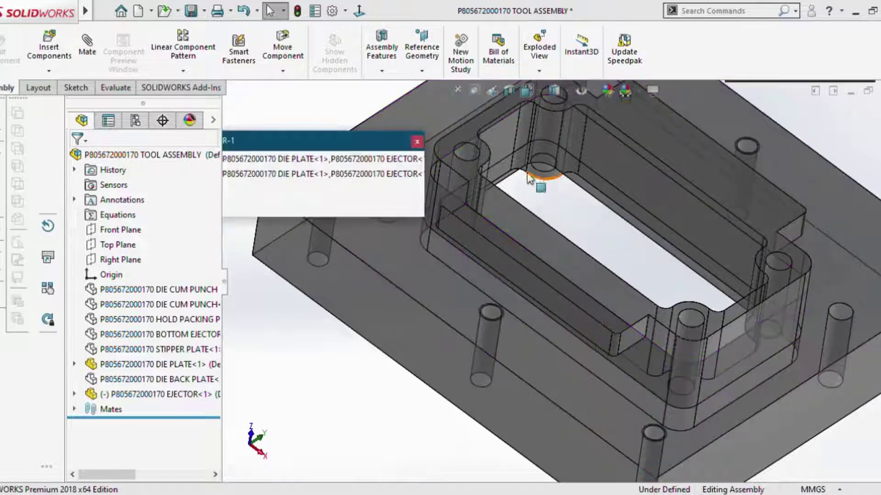
Dismiss the interference list, hide DIE BACK PLATE, and zoom down into the ejector cavity.
click(557, 237)
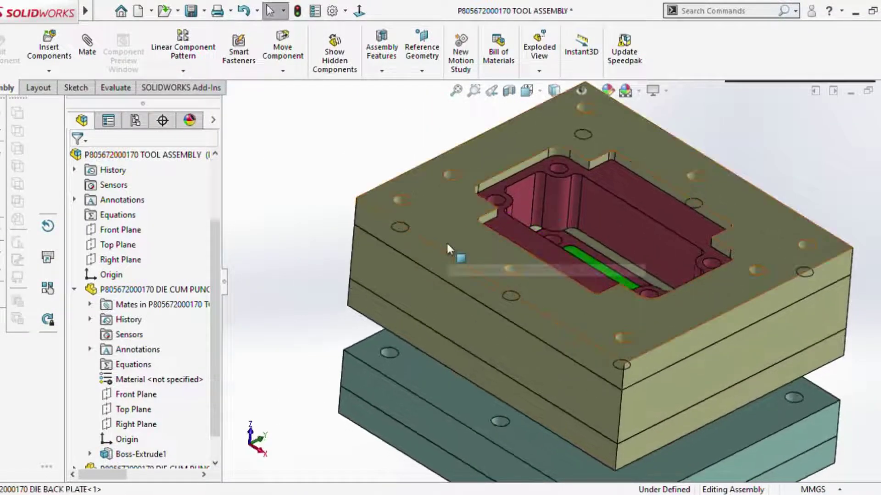
click(447, 242)
key(Tab)
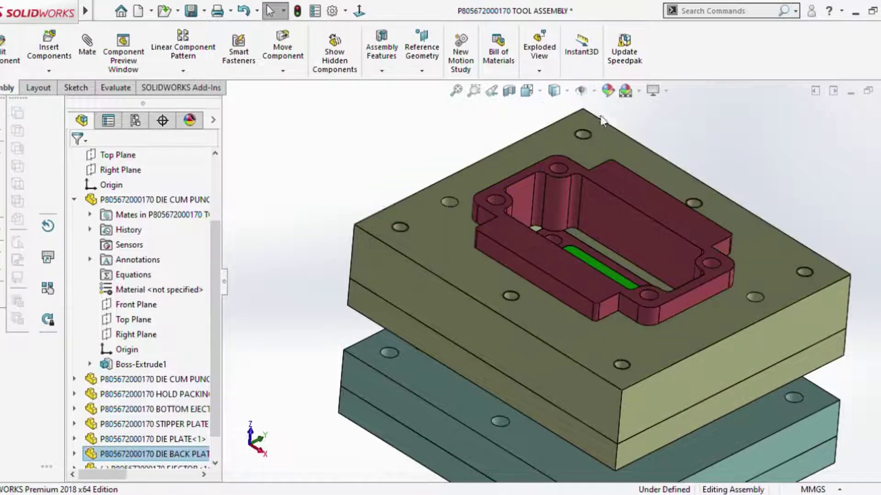
mouse_move(559, 224)
middle_down()
mouse_move(511, 260)
mouse_move(603, 123)
mouse_move(539, 325)
mouse_move(578, 254)
middle_up()
middle_drag(539, 279, 527, 286)
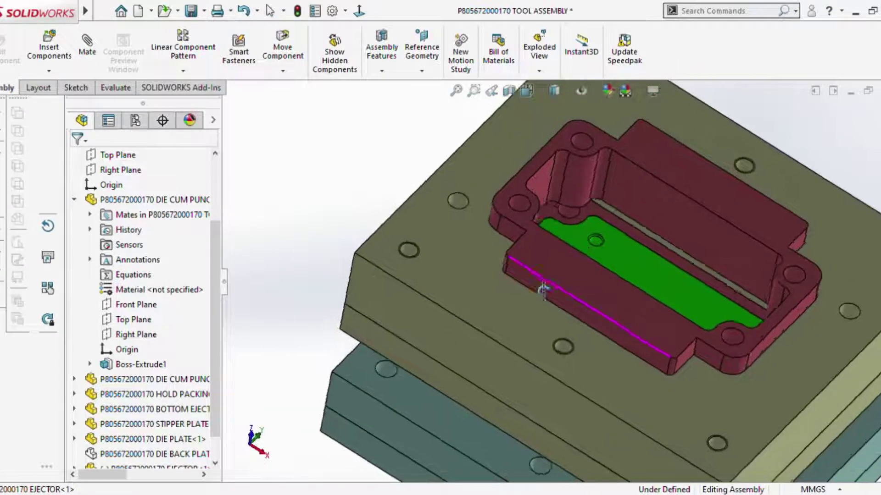
scroll(527, 287, down, 5)
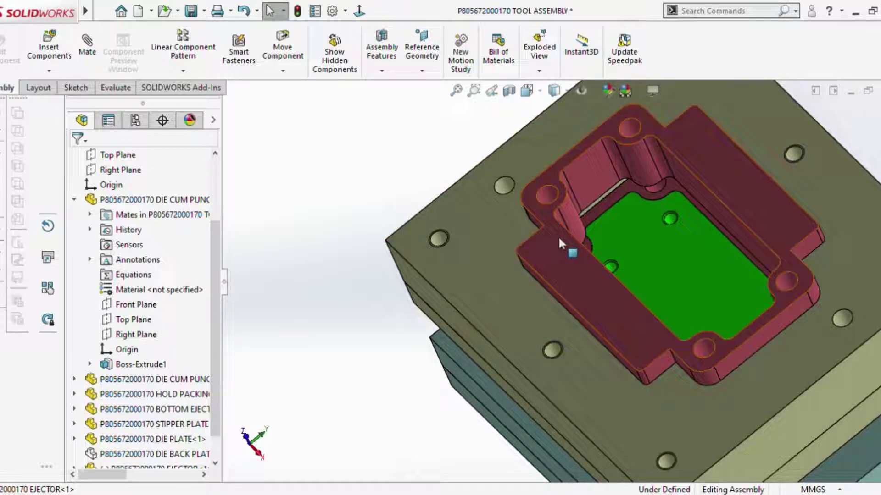
scroll(664, 239, down, 2)
middle_drag(666, 237, 640, 278)
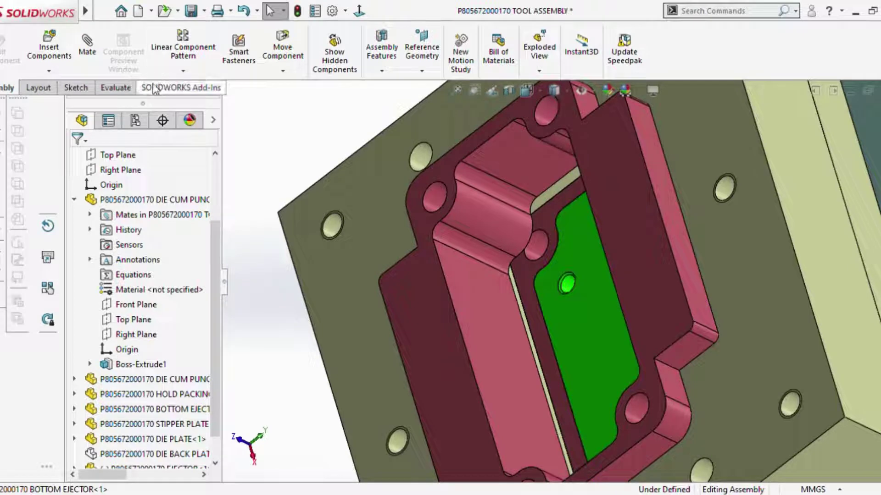
Measure the green cavity face and an edge: area 1997.58 mm^2, perimeter 745.65 mm.
click(126, 90)
click(329, 53)
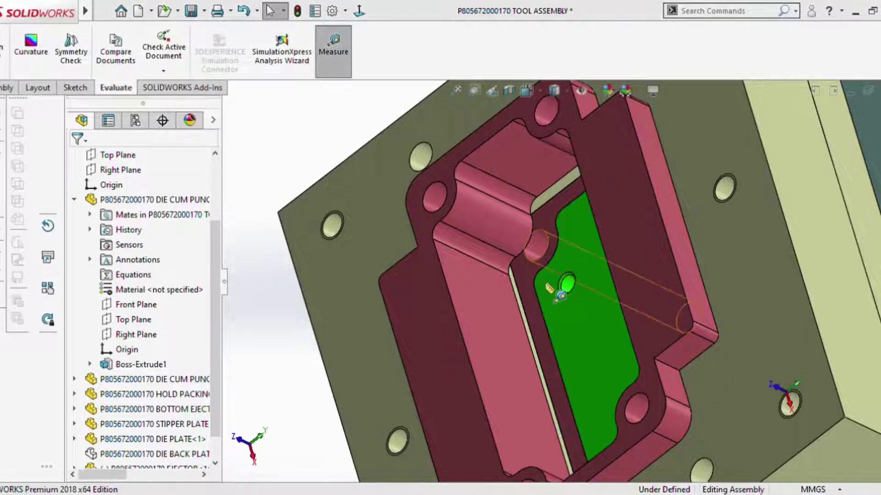
scroll(551, 284, down, 3)
scroll(536, 283, down, 3)
mouse_move(546, 269)
middle_down()
mouse_move(497, 266)
mouse_move(537, 223)
mouse_move(525, 256)
middle_up()
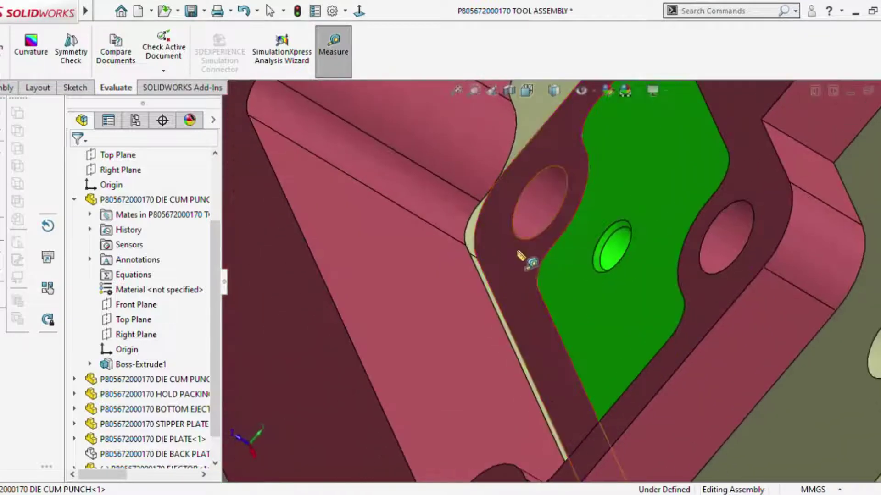
click(515, 249)
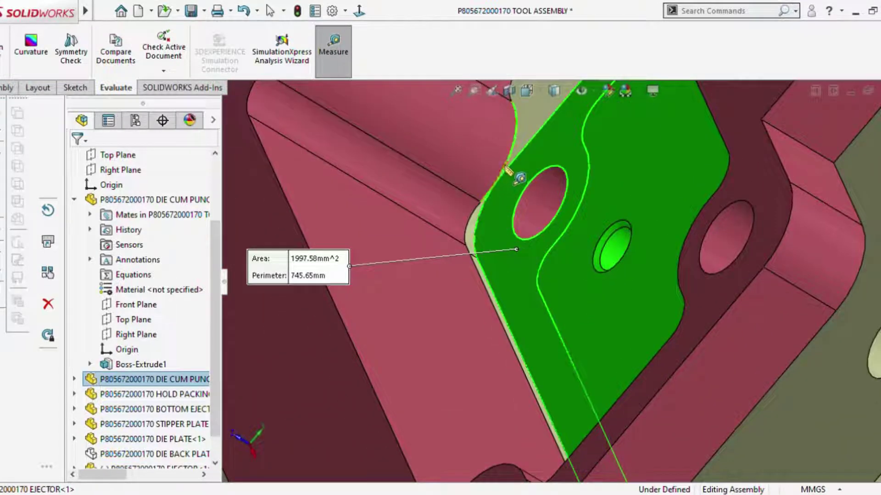
click(505, 167)
scroll(527, 253, up, 5)
scroll(471, 250, up, 3)
key(Escape)
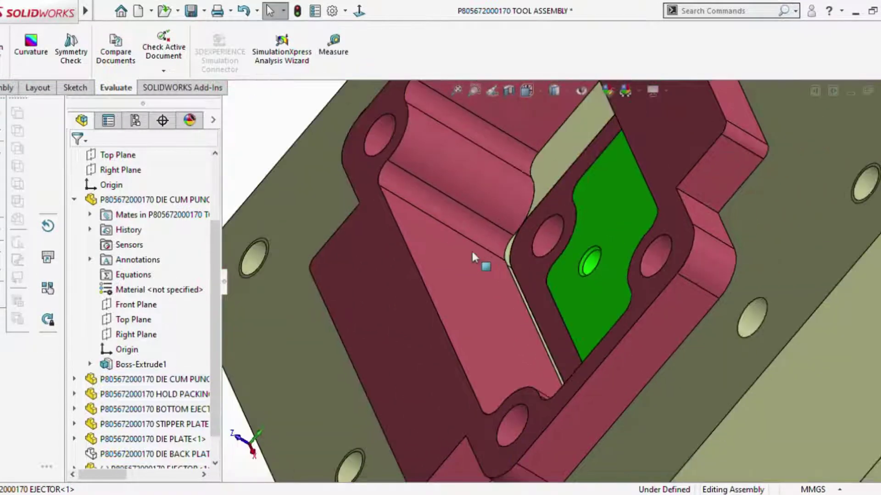
Change the EJECTOR part's Boss-Extrude1 Direction 1 depth to 40 mm.
click(370, 282)
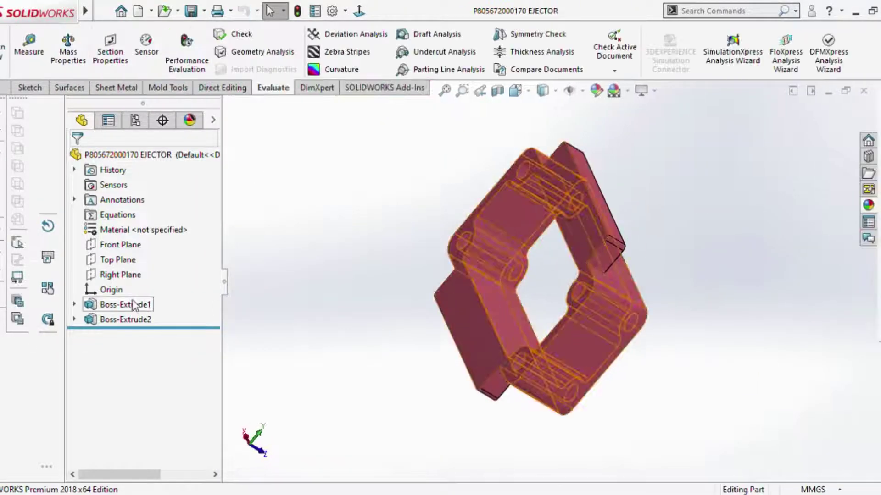
click(131, 309)
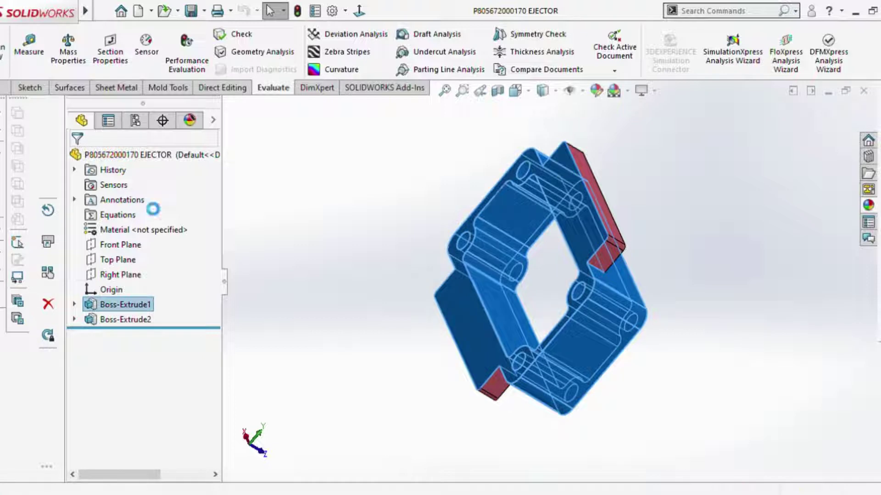
text(4)
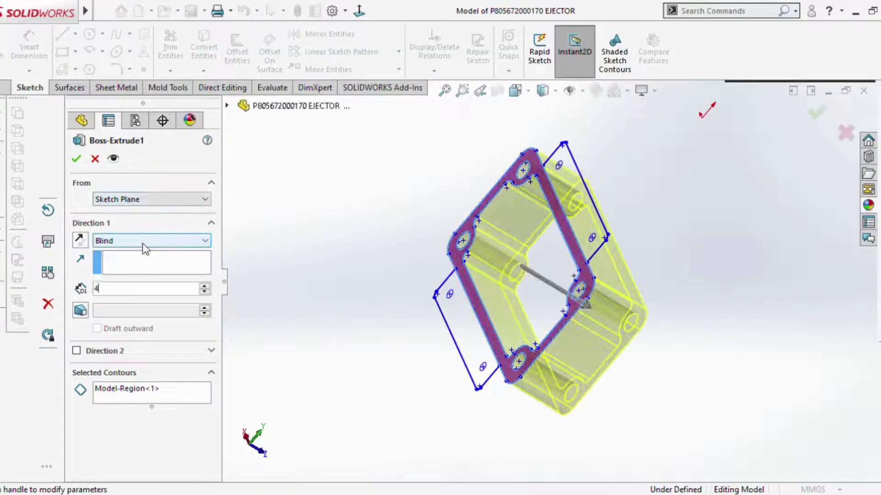
text(0)
key(Return)
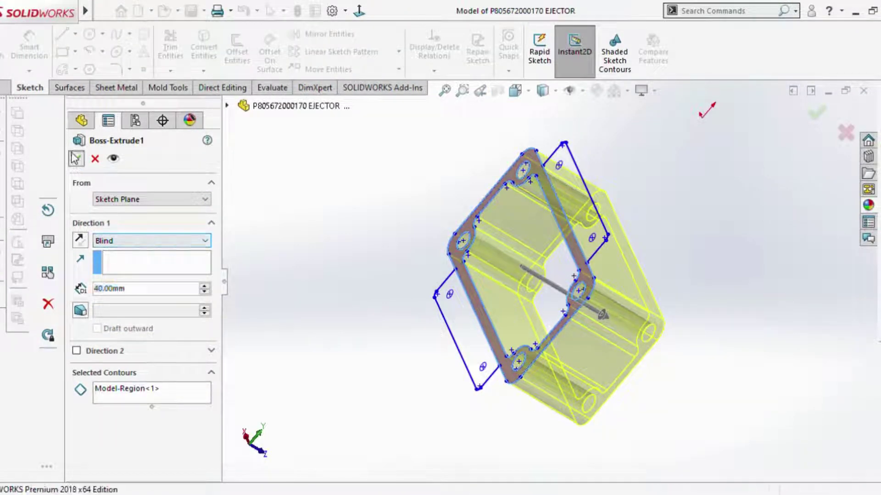
click(76, 158)
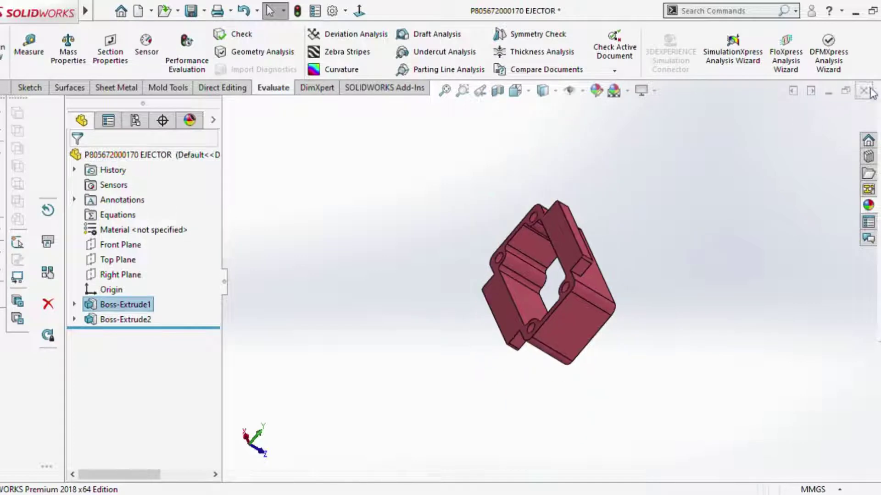
click(472, 215)
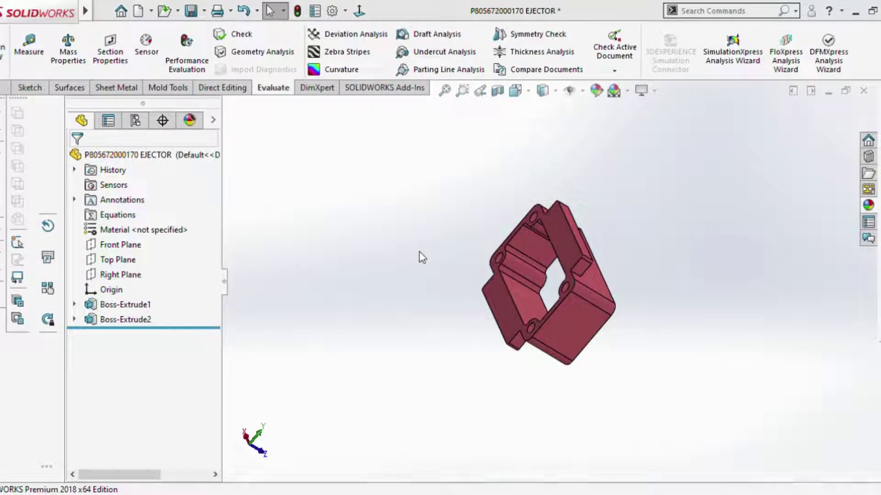
Return to the tool assembly, select DIE BACK PLATE and rebuild with the updated ejector.
key(ctrl+Tab)
scroll(565, 271, up, 5)
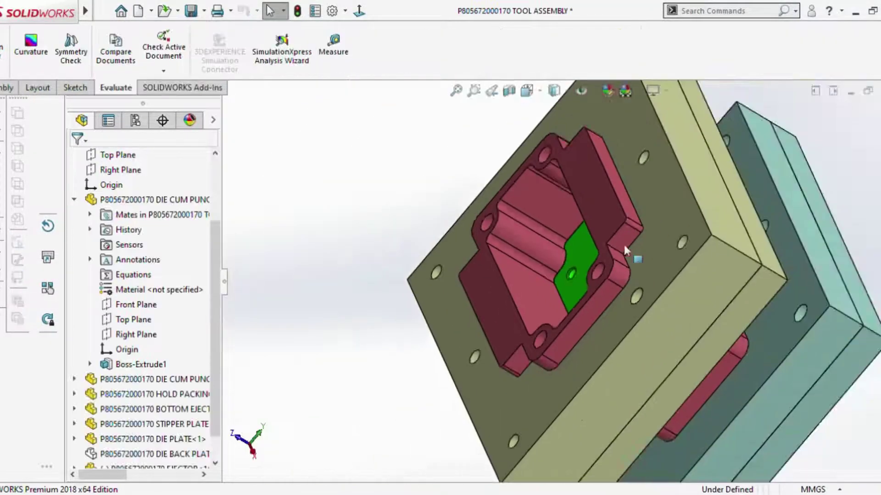
middle_drag(623, 243, 639, 216)
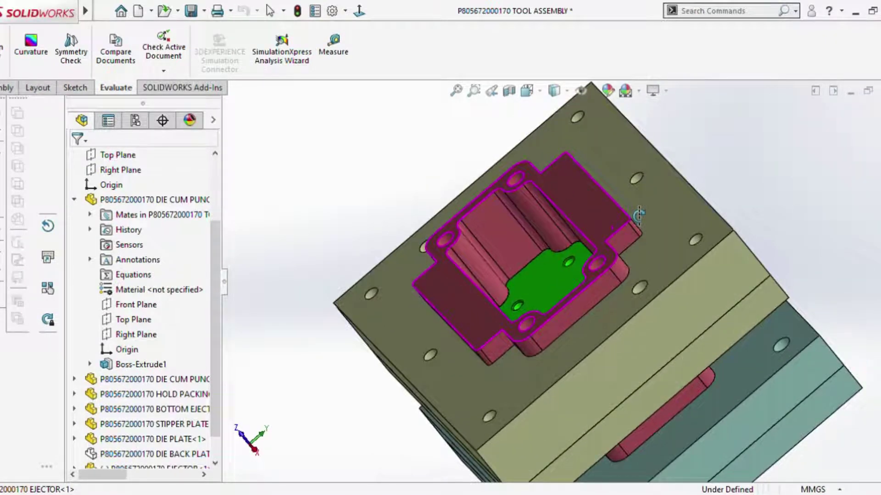
scroll(493, 304, down, 3)
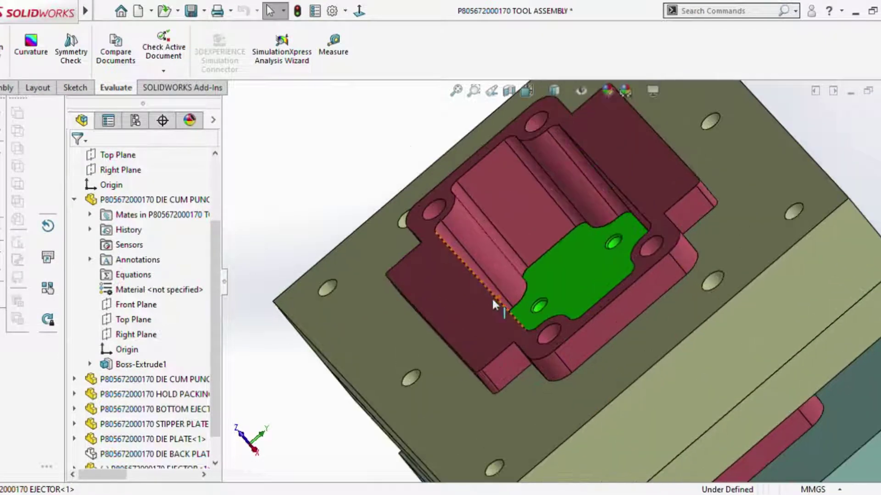
mouse_move(492, 297)
middle_down()
mouse_move(531, 270)
mouse_move(558, 212)
mouse_move(584, 291)
mouse_move(499, 249)
middle_up()
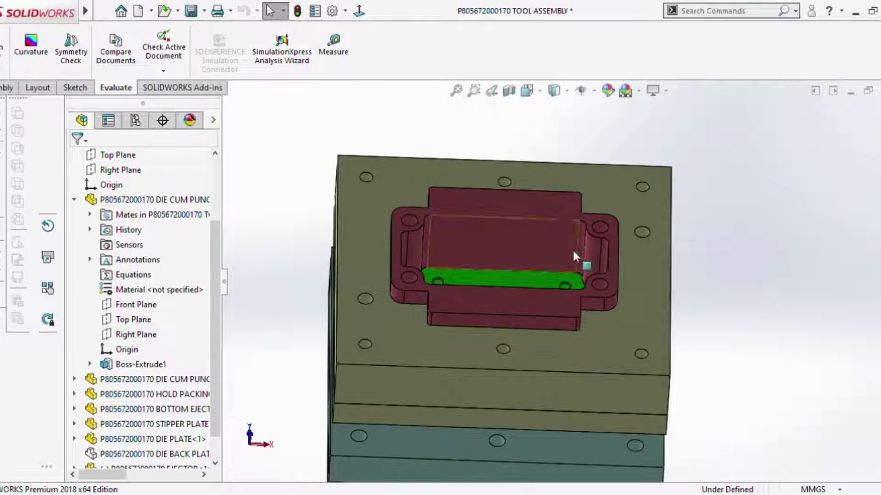
click(170, 455)
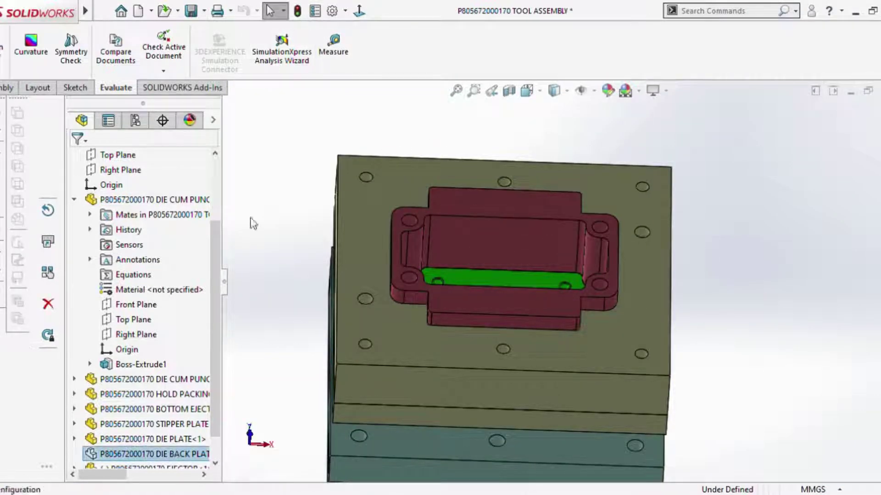
mouse_move(738, 225)
middle_down()
mouse_move(728, 306)
mouse_move(525, 275)
mouse_move(585, 222)
mouse_move(527, 249)
mouse_move(453, 186)
middle_up()
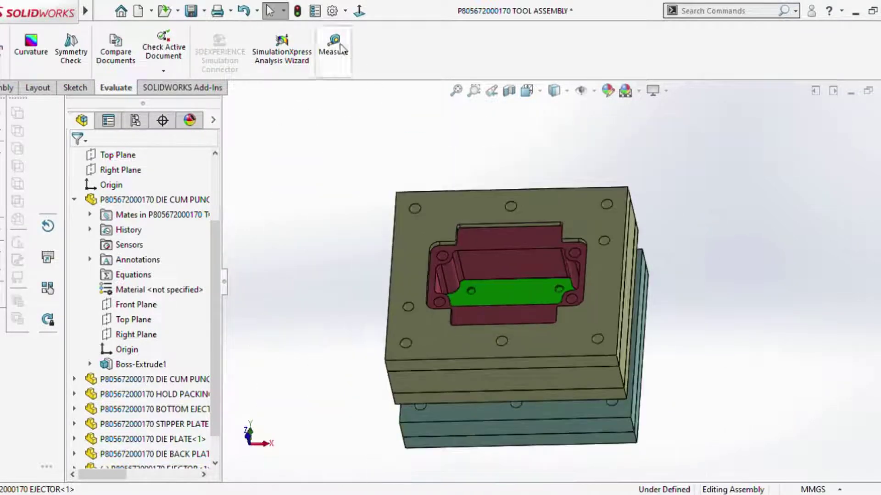
click(299, 11)
Orbit the rebuilt tool to look into the red pocket and start inserting another component.
mouse_move(503, 300)
middle_down()
mouse_move(585, 281)
mouse_move(595, 307)
mouse_move(580, 333)
mouse_move(588, 330)
mouse_move(584, 356)
middle_up()
key(ctrl+1)
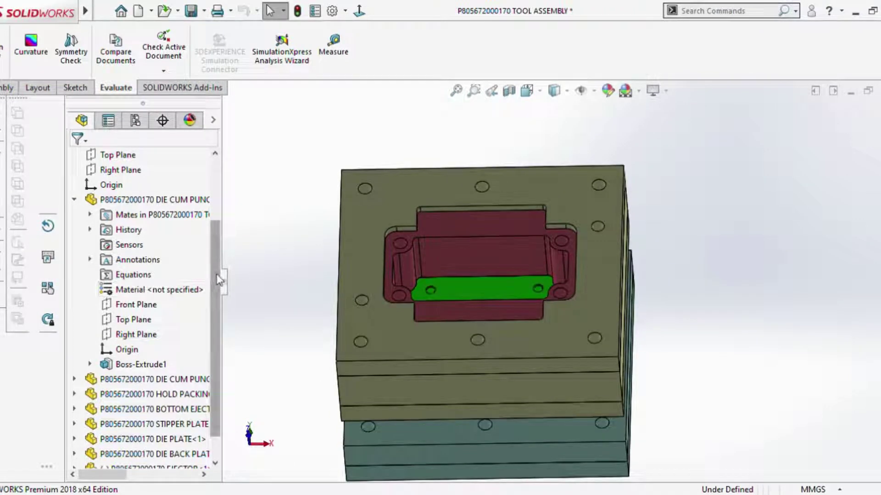
mouse_move(214, 300)
mouse_down()
mouse_move(212, 191)
mouse_move(227, 274)
mouse_up()
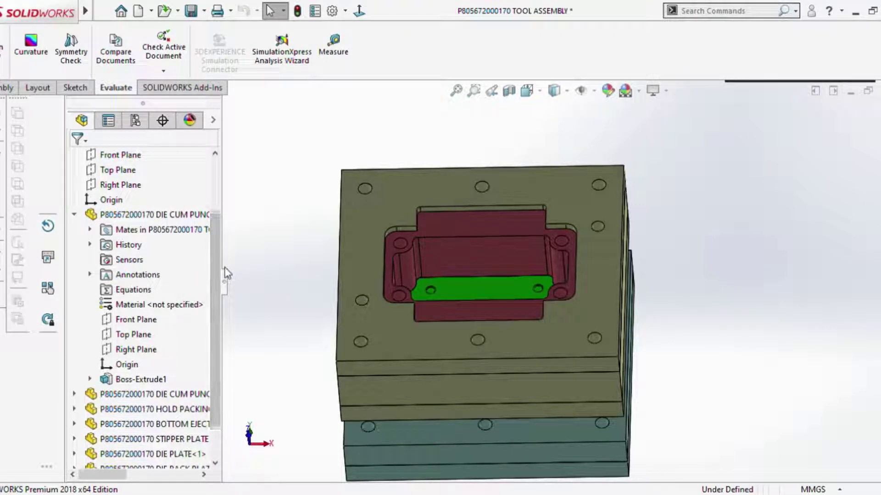
middle_drag(478, 306, 271, 333)
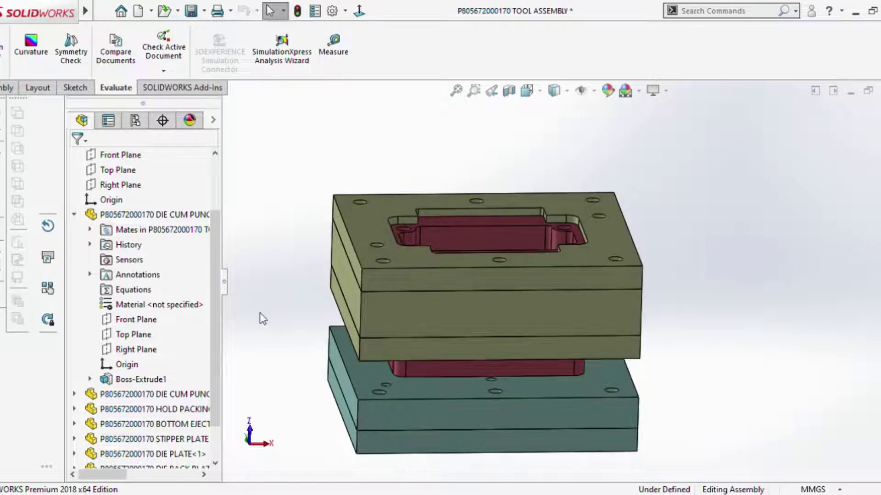
drag(219, 302, 218, 336)
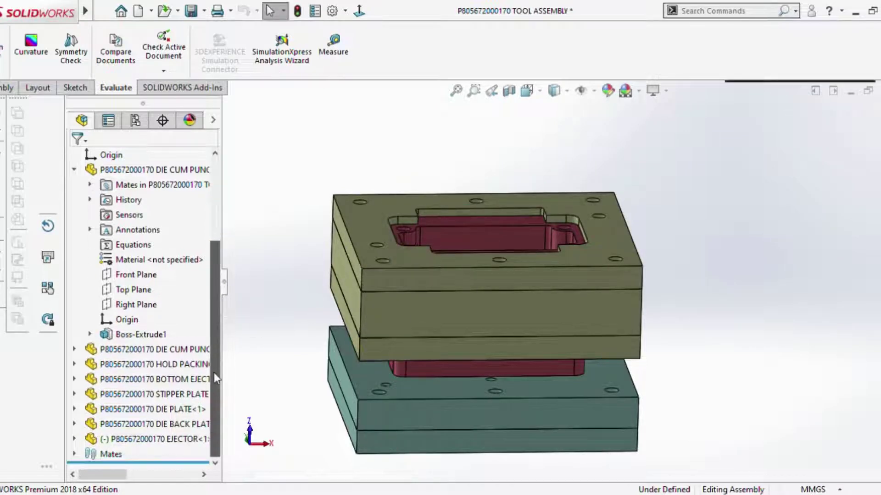
middle_drag(475, 230, 249, 295)
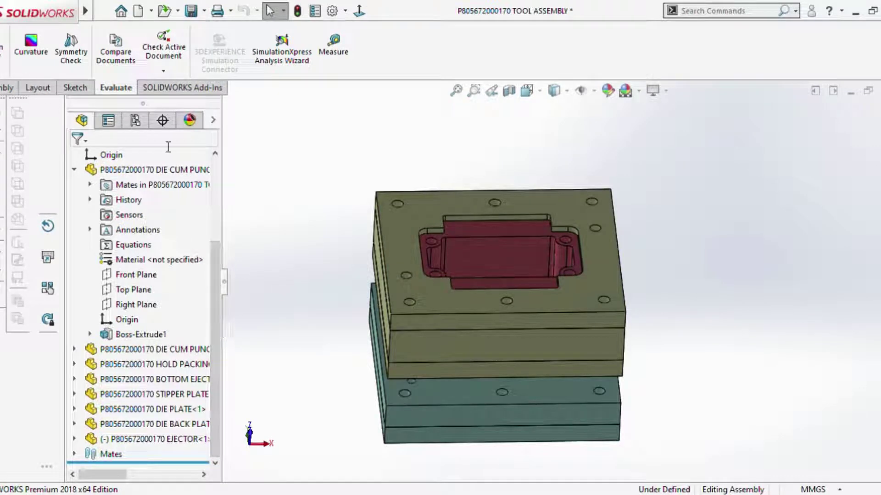
drag(218, 350, 222, 276)
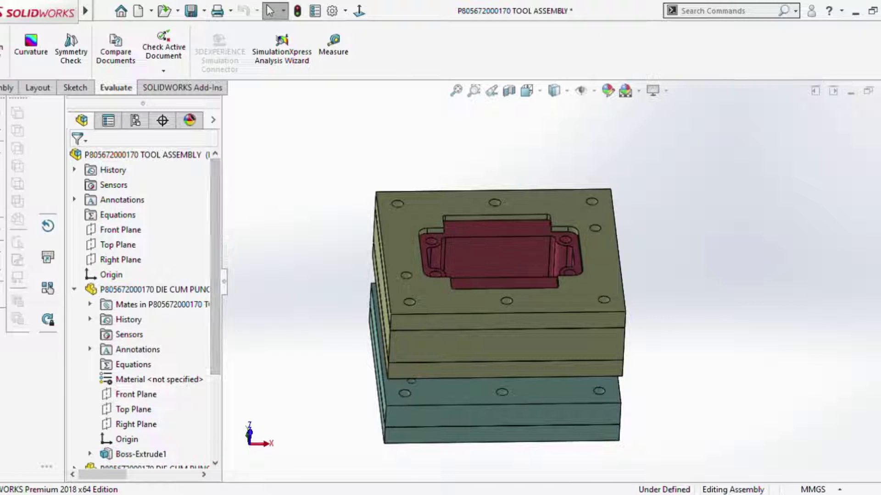
click(7, 87)
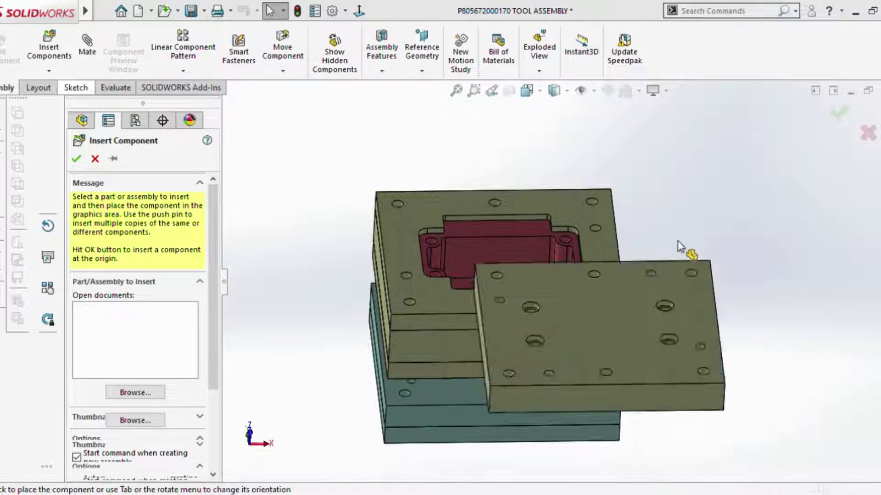
Place the inserted plate beside the tool and mate its face coincident with the stack.
click(701, 217)
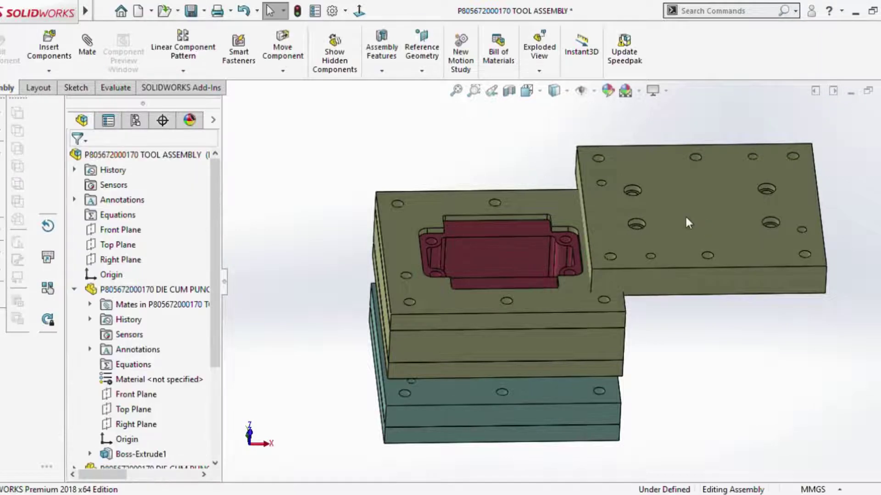
click(428, 293)
middle_drag(436, 299, 579, 335)
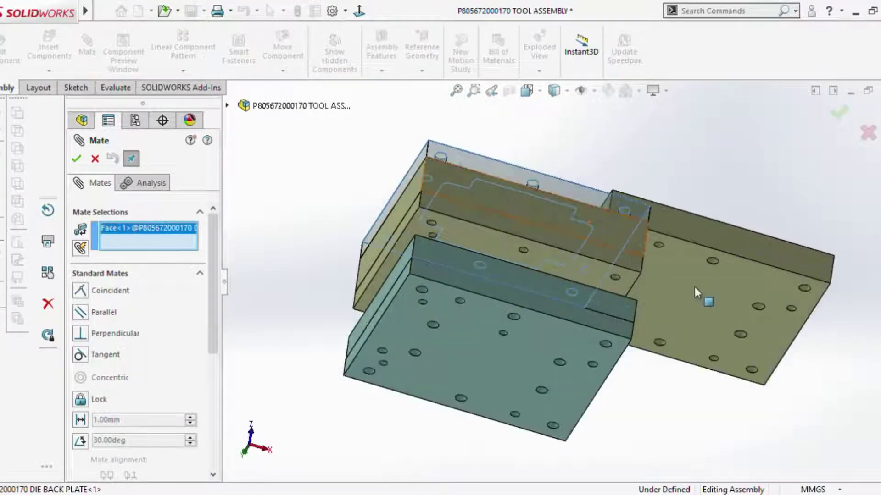
click(694, 287)
key(Return)
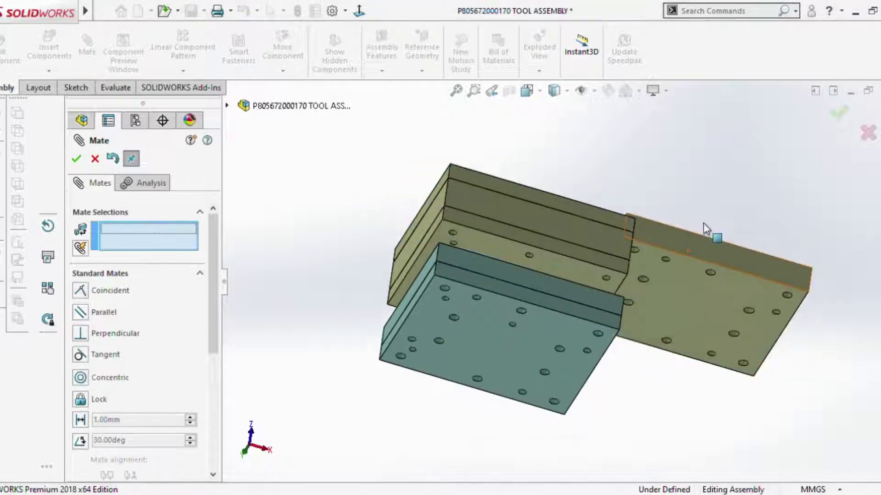
Add two more coincident face mates so the top plate sits flush on the stack.
middle_drag(703, 223, 629, 290)
click(624, 277)
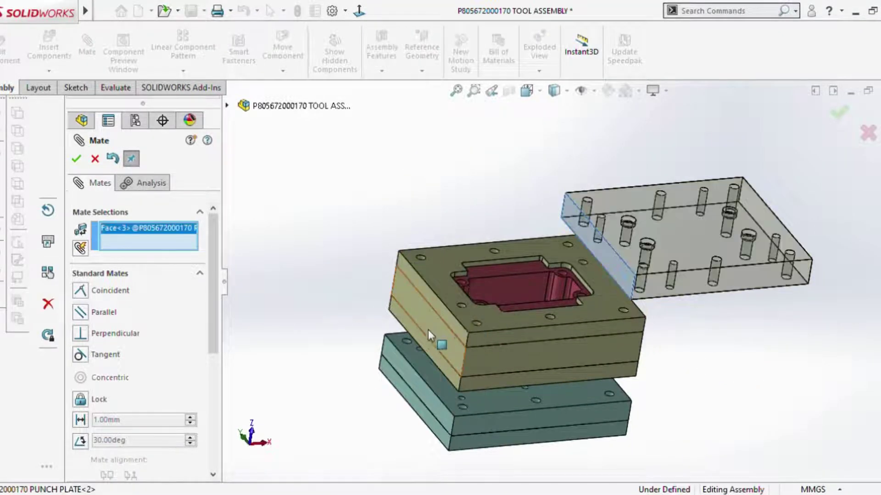
scroll(427, 329, down, 3)
click(494, 320)
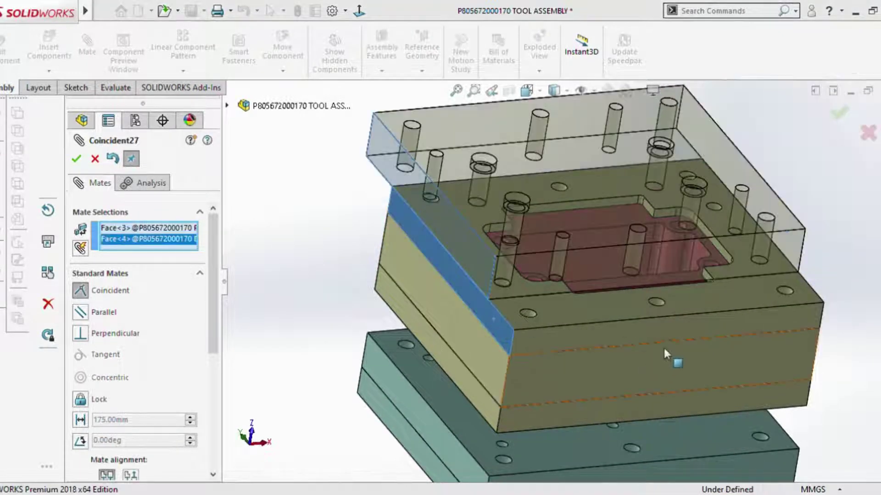
key(Return)
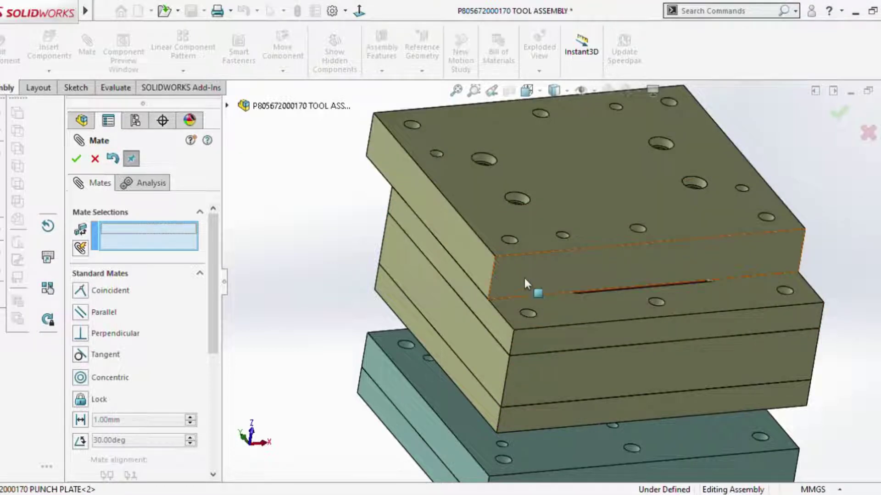
click(532, 288)
click(553, 355)
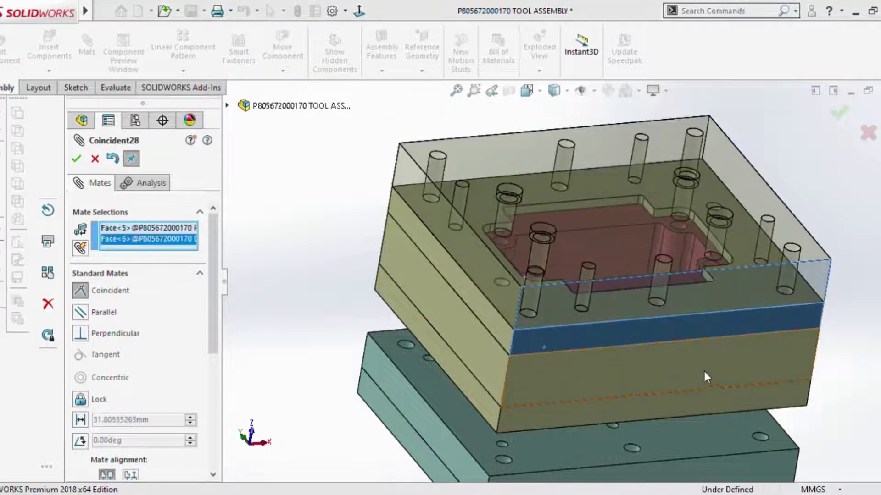
key(Return)
middle_drag(678, 357, 625, 436)
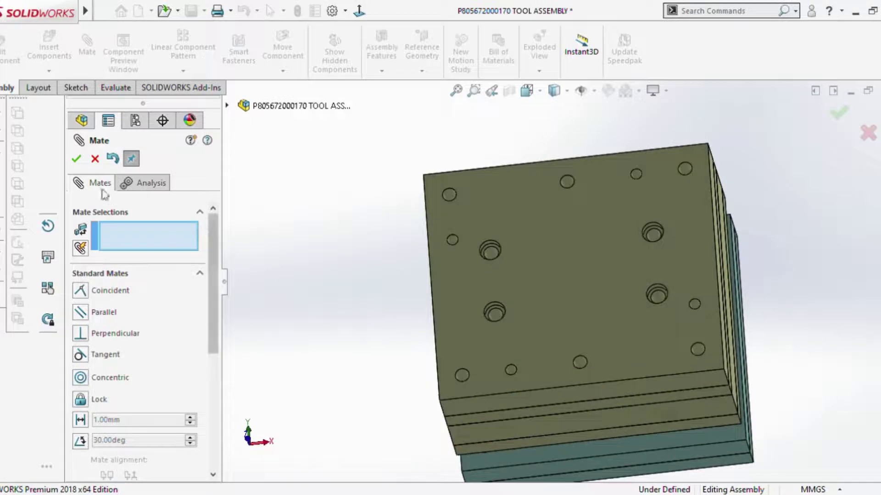
click(76, 159)
Save the tool assembly.
middle_drag(356, 238, 350, 111)
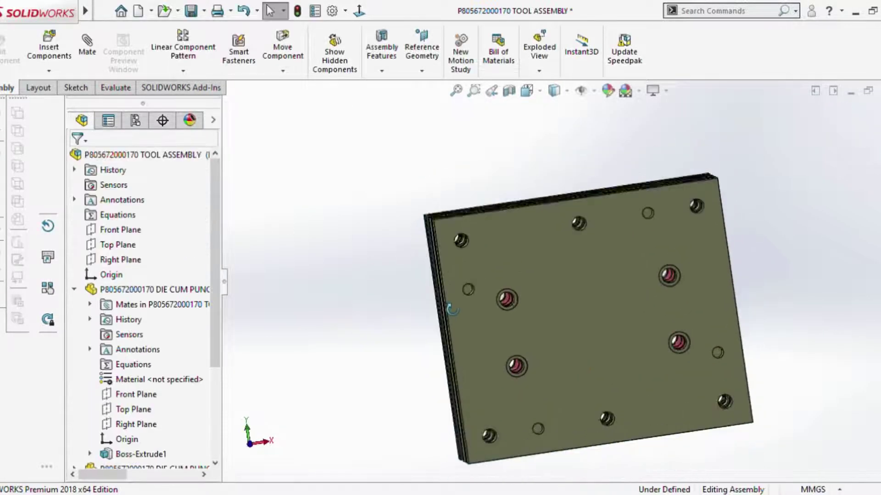
click(270, 11)
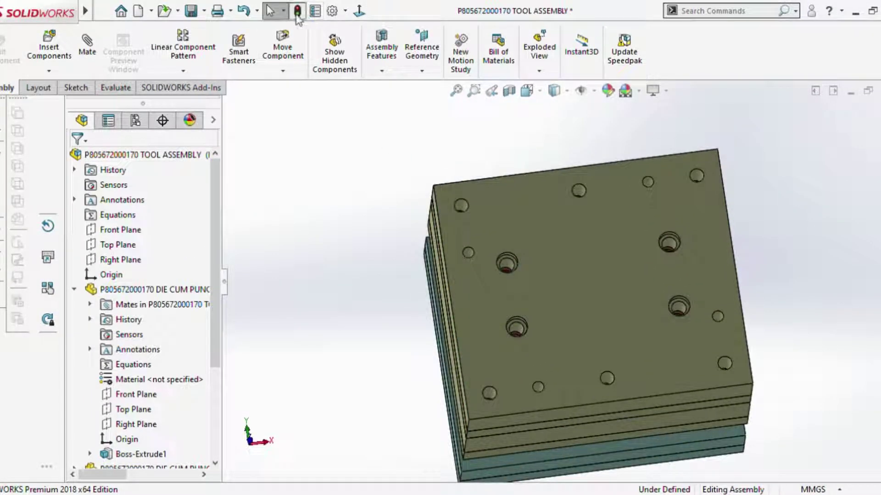
click(297, 13)
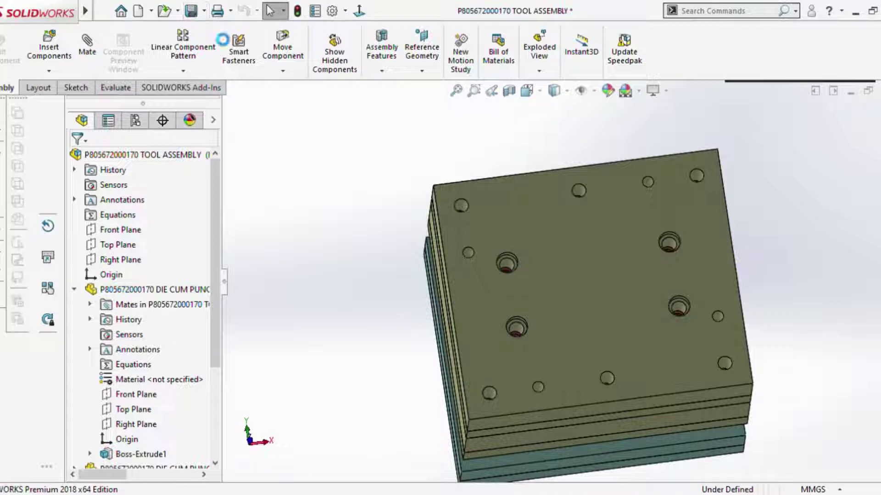
scroll(569, 302, up, 2)
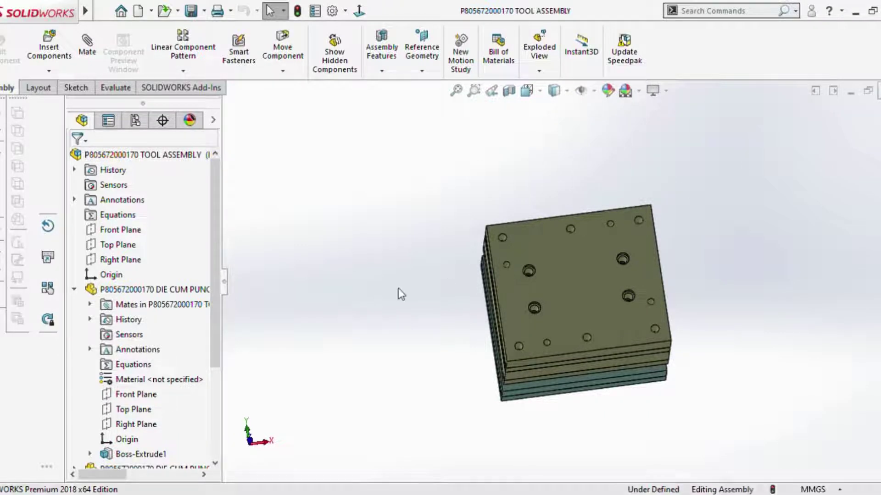
In PILLER SET ASSEMBLY, hide the top plate to expose the plate holes.
key(ctrl+Tab)
key(ctrl+1)
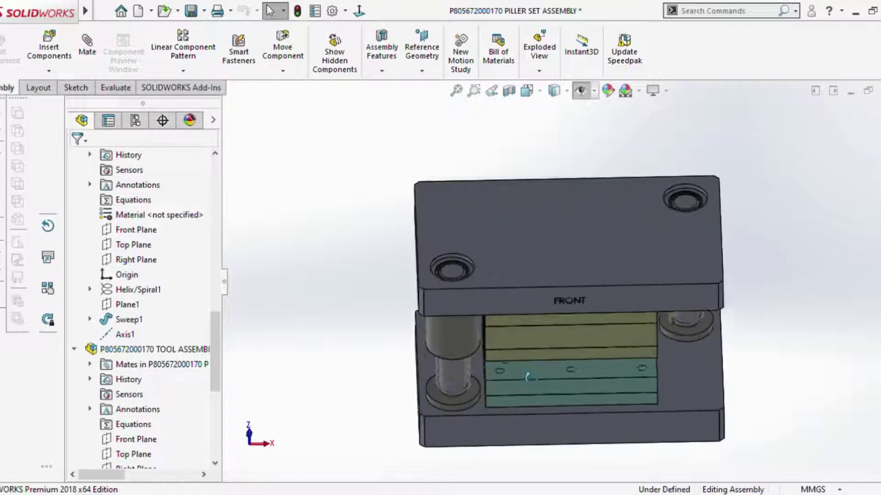
click(539, 288)
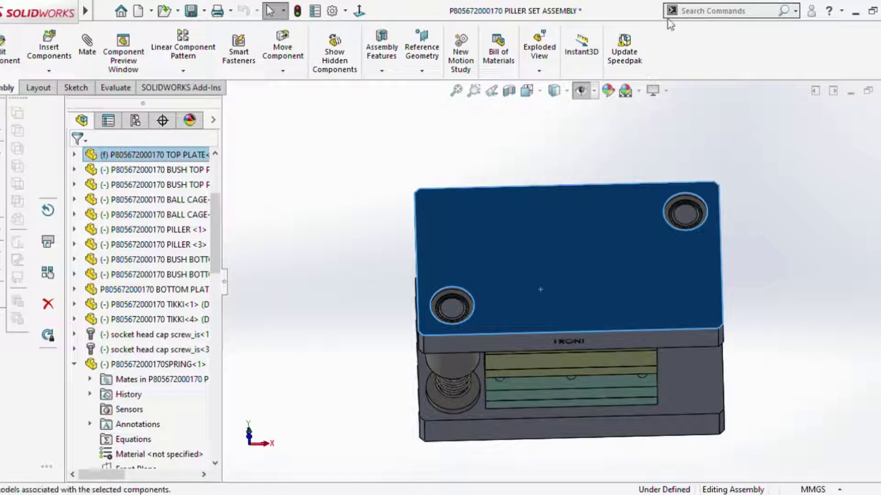
key(Tab)
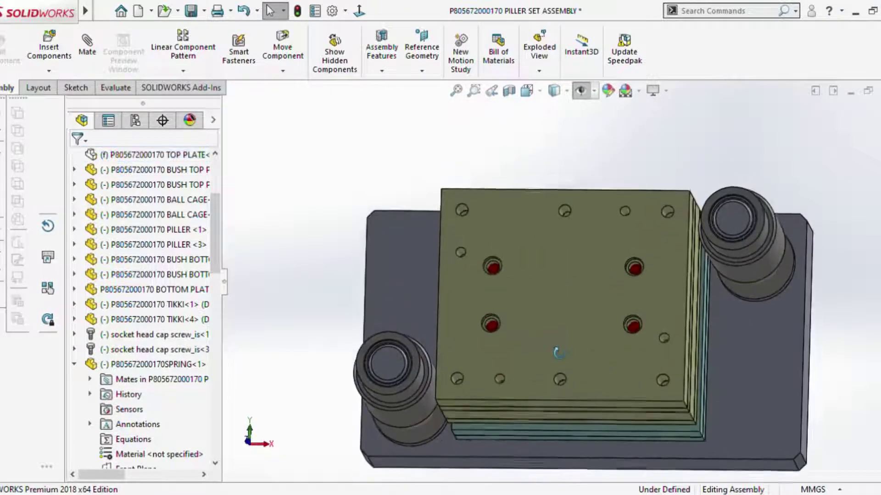
mouse_move(568, 293)
middle_down()
mouse_move(584, 313)
mouse_move(546, 319)
middle_up()
scroll(530, 312, down, 5)
scroll(530, 312, up, 3)
scroll(530, 312, up, 2)
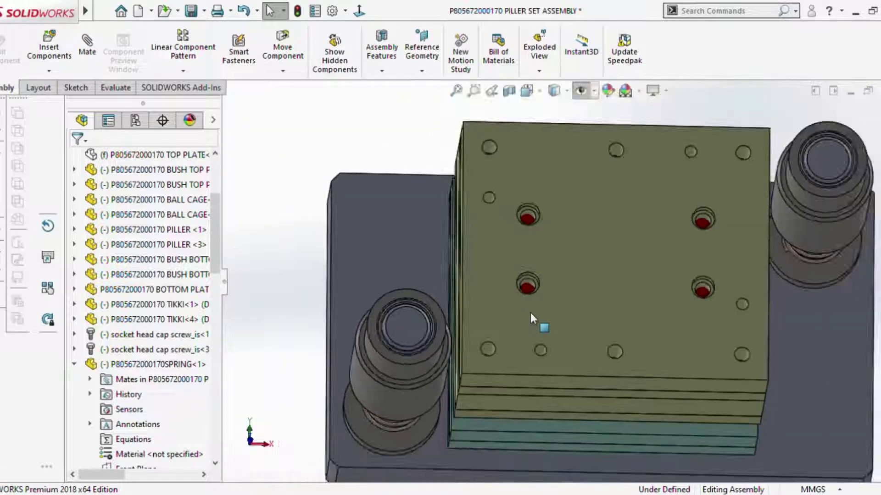
scroll(530, 313, down, 3)
scroll(512, 312, down, 2)
scroll(513, 312, down, 2)
Delete the first two PC parts from the plate holes.
click(530, 280)
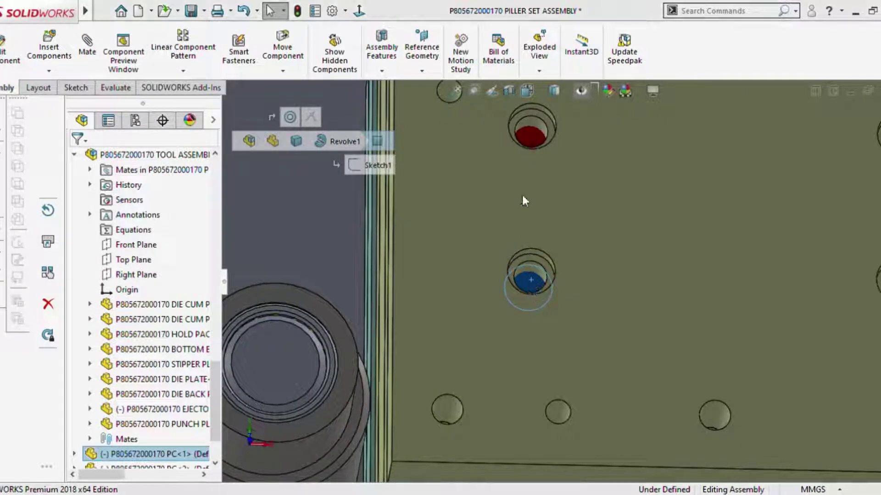
key(Escape)
scroll(566, 231, up, 4)
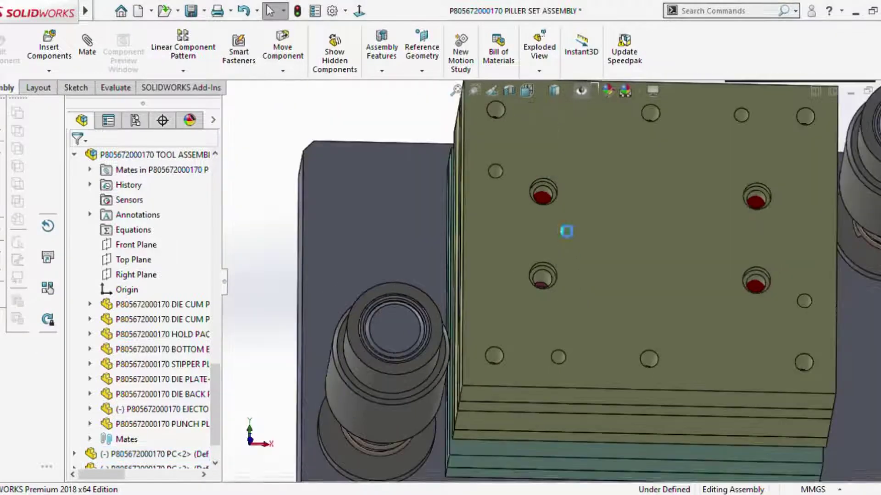
scroll(553, 208, down, 5)
scroll(552, 208, down, 2)
click(529, 219)
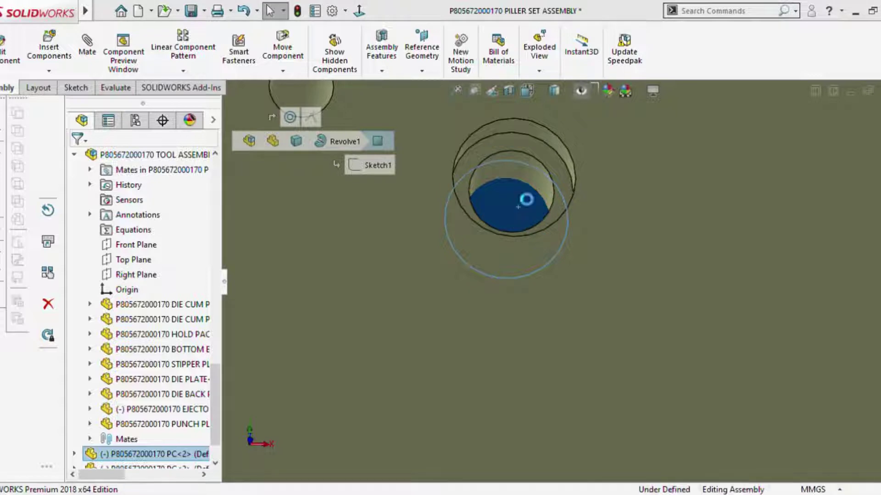
key(Delete)
scroll(463, 279, up, 3)
scroll(464, 278, up, 3)
scroll(698, 287, down, 2)
scroll(762, 275, down, 4)
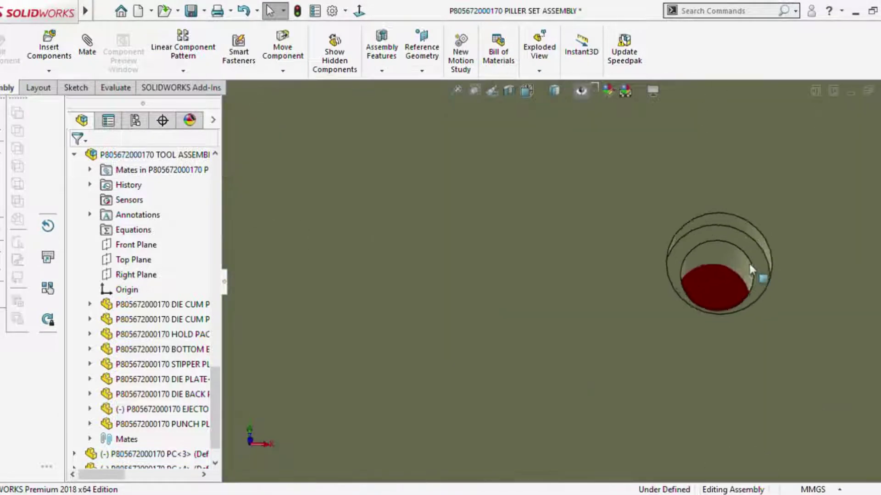
Remove the remaining two PC parts and close the pillar set assembly.
click(697, 297)
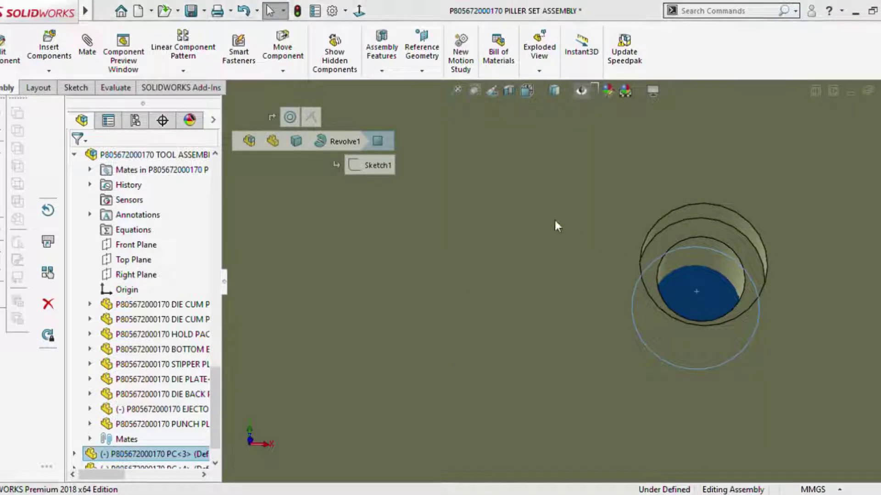
click(605, 233)
scroll(605, 233, up, 3)
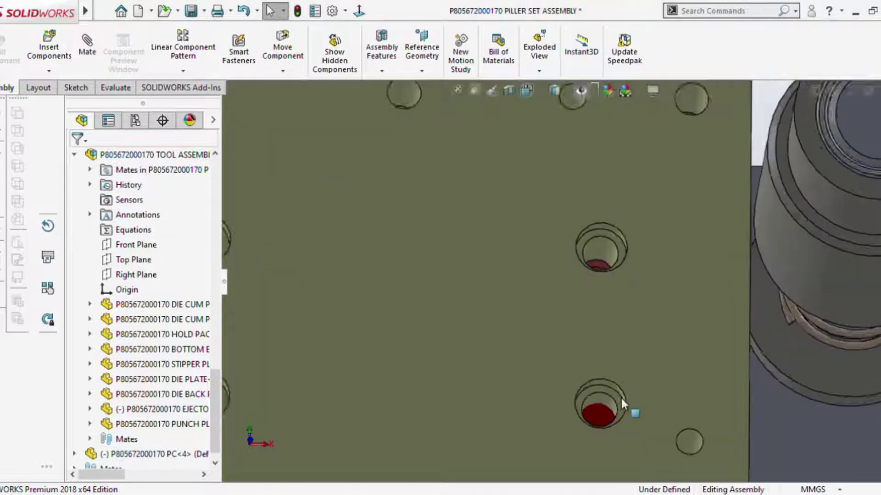
scroll(620, 398, down, 3)
click(554, 415)
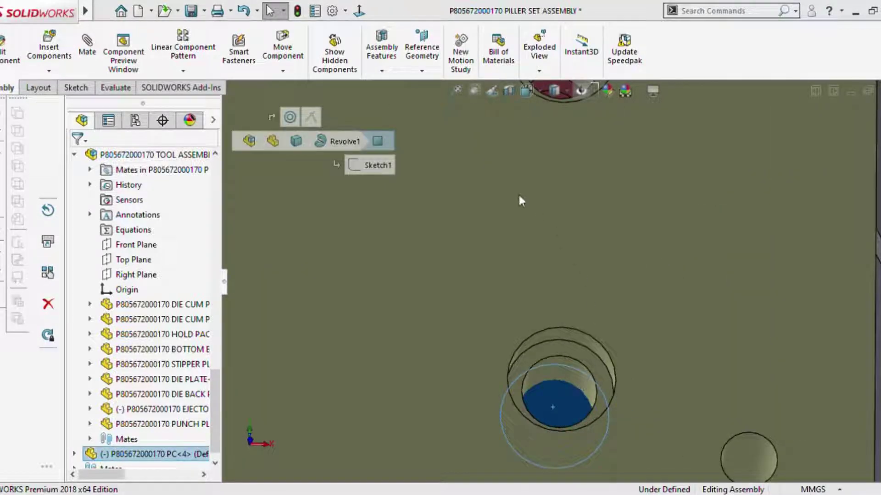
click(558, 240)
scroll(554, 312, up, 3)
scroll(555, 308, up, 3)
scroll(555, 308, up, 3)
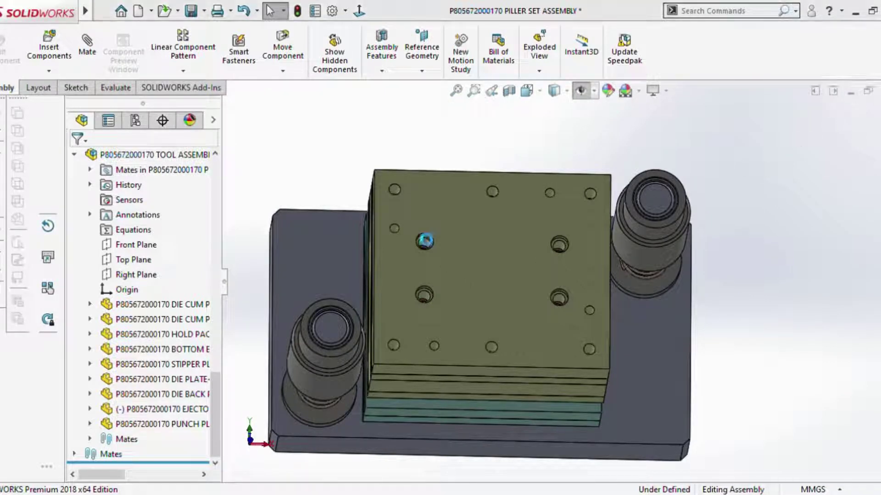
key(ctrl+w)
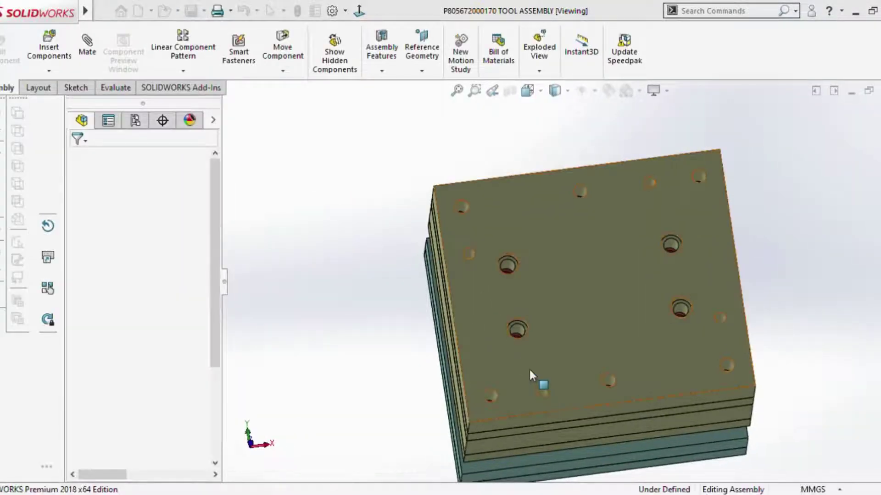
Measure the 85 mm normal distance from the die plate's top face to the stripper plate.
scroll(528, 363, down, 5)
scroll(520, 354, up, 5)
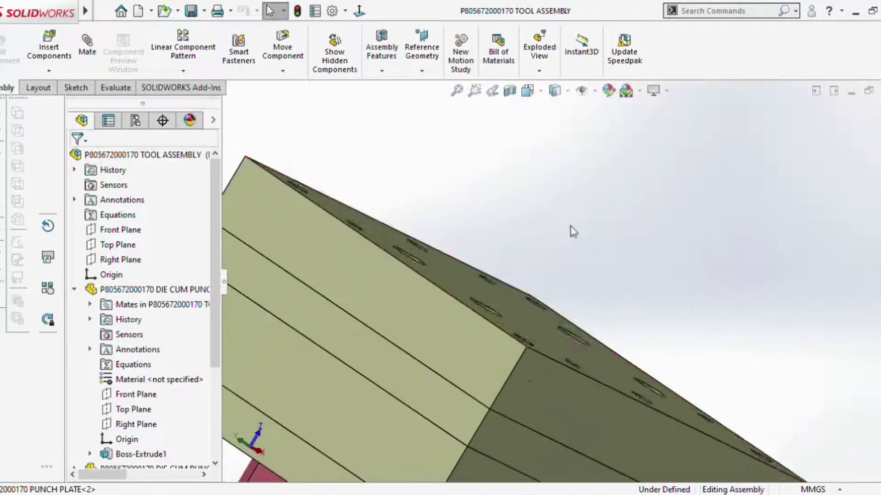
middle_drag(564, 263, 515, 348)
scroll(515, 348, down, 2)
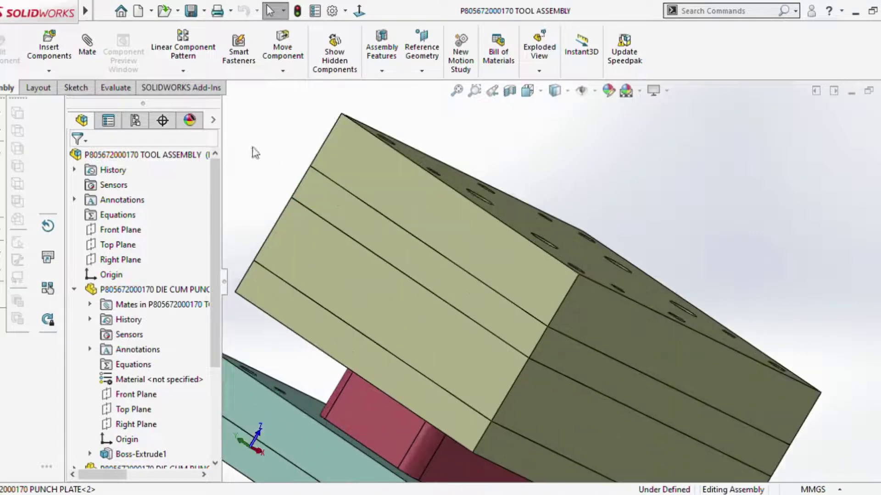
click(129, 90)
click(342, 53)
mouse_move(547, 235)
middle_down()
mouse_move(560, 246)
mouse_move(527, 289)
middle_up()
click(490, 316)
scroll(490, 315, up, 3)
middle_drag(490, 315, 527, 317)
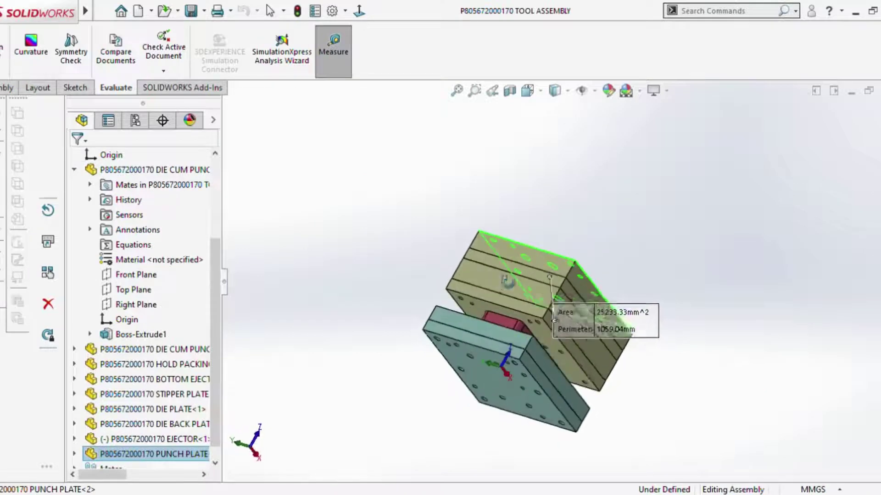
scroll(528, 317, down, 3)
scroll(531, 313, down, 3)
click(546, 337)
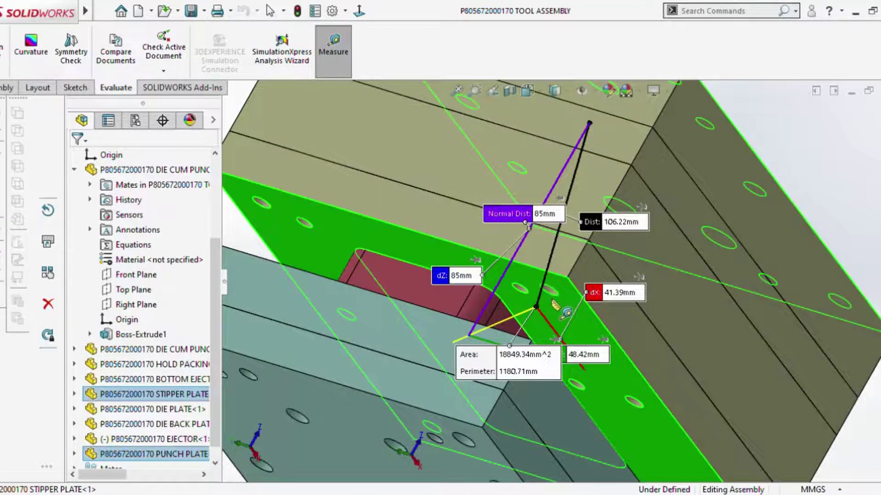
mouse_move(555, 306)
middle_down()
mouse_move(531, 327)
mouse_move(580, 240)
middle_up()
key(Escape)
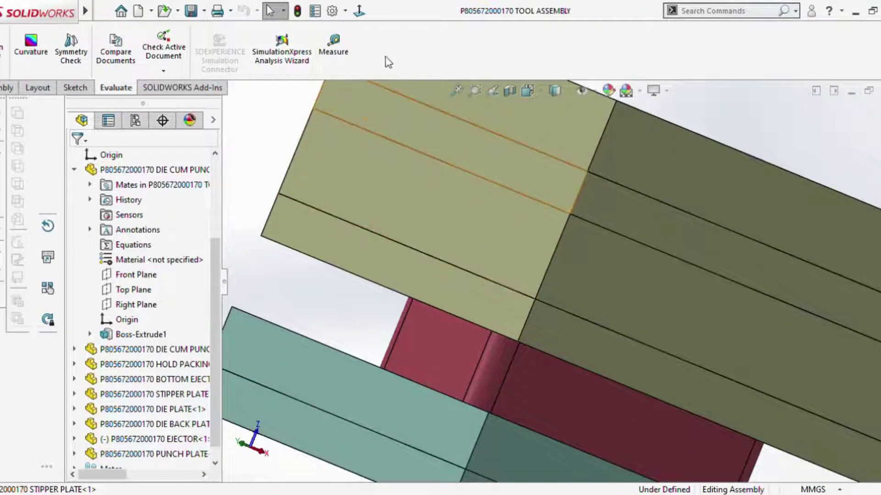
Measure the 70 mm spacing between two 175 mm plate edges.
click(339, 48)
scroll(629, 200, up, 2)
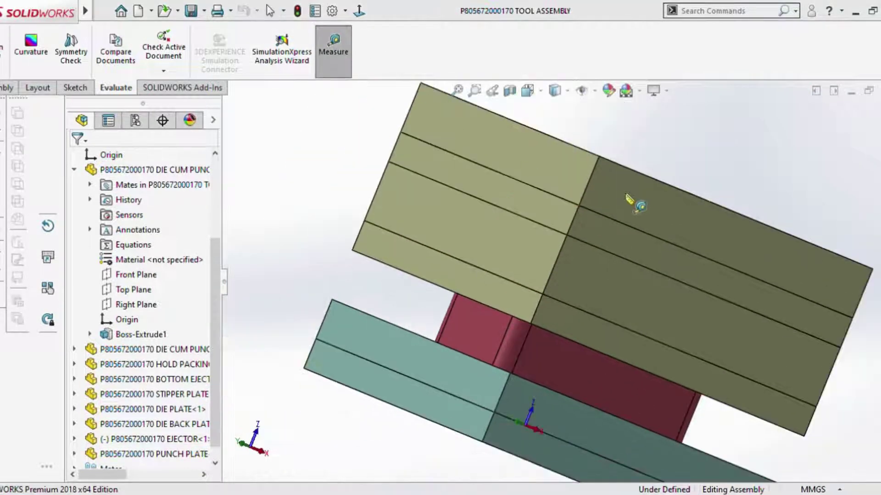
click(620, 170)
scroll(557, 311, up, 3)
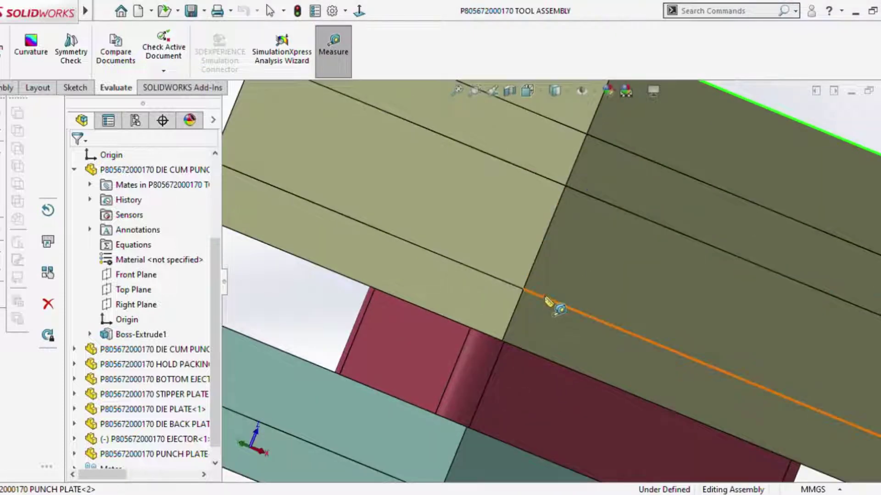
click(572, 304)
scroll(597, 308, up, 3)
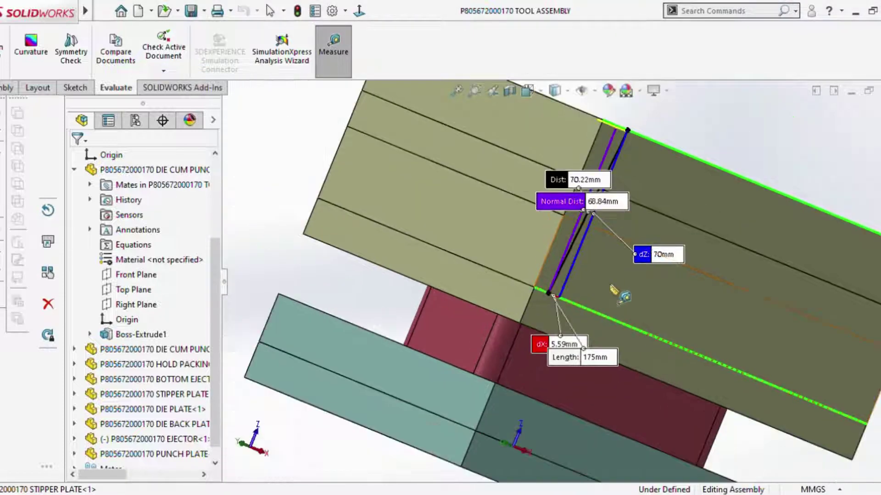
mouse_move(620, 295)
middle_down()
mouse_move(601, 193)
mouse_move(600, 280)
middle_up()
scroll(618, 247, up, 3)
key(Escape)
Select the punch plate's top face.
scroll(596, 170, down, 5)
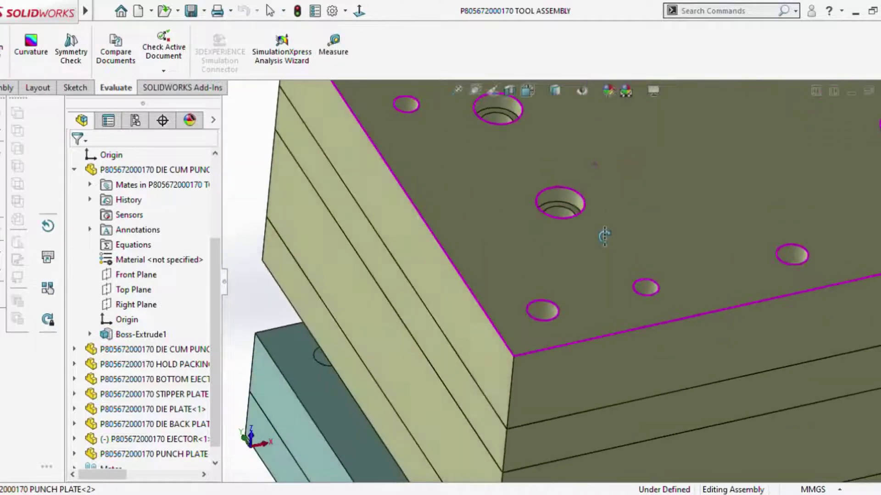
scroll(600, 280, up, 3)
scroll(576, 307, down, 3)
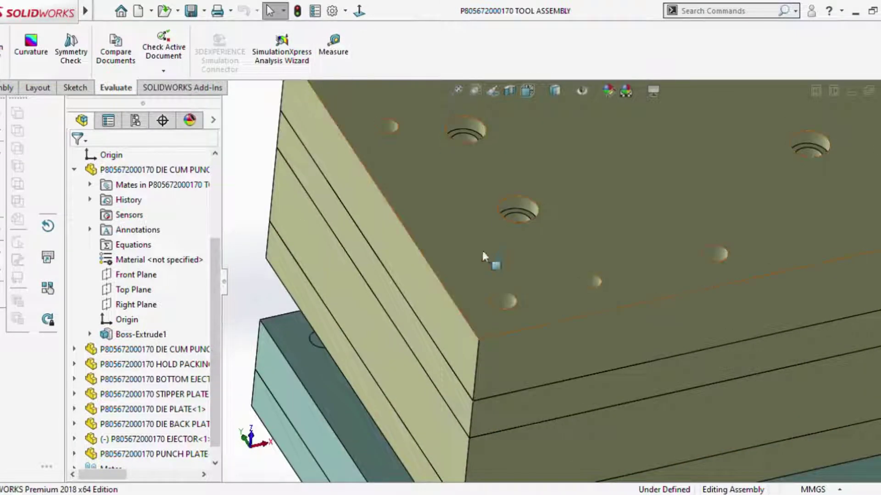
click(463, 255)
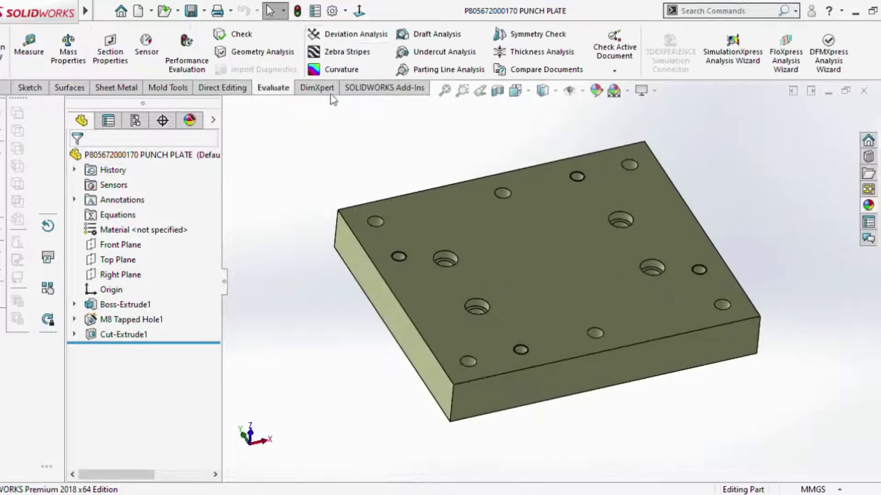
Measure the punch plate between its top and bottom faces to confirm 25 mm thickness.
click(29, 46)
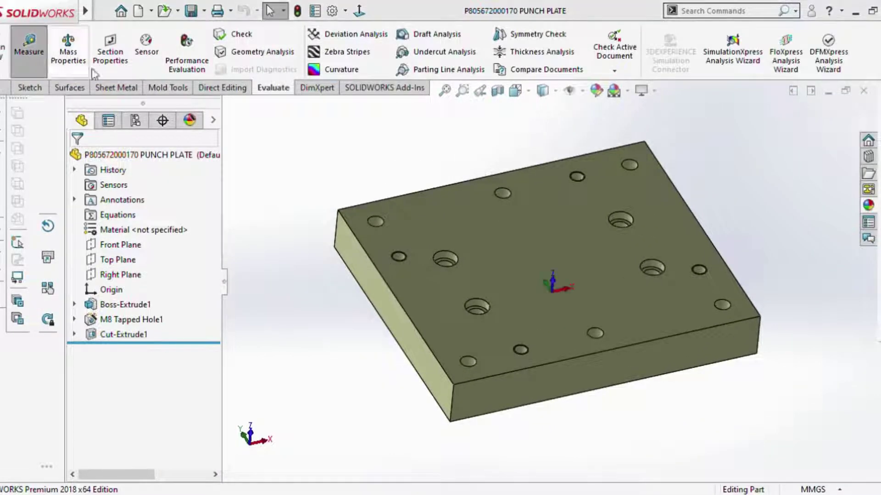
click(493, 352)
mouse_move(493, 352)
middle_down()
mouse_move(559, 263)
mouse_move(589, 290)
middle_up()
click(588, 290)
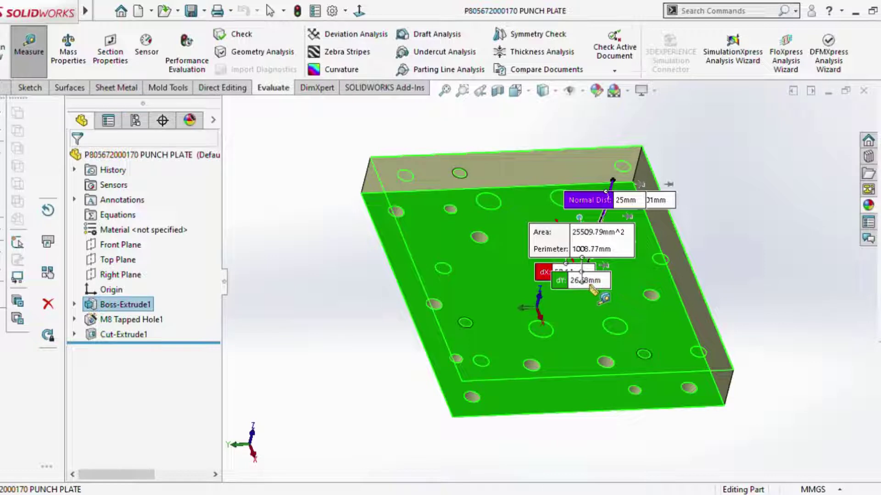
key(Escape)
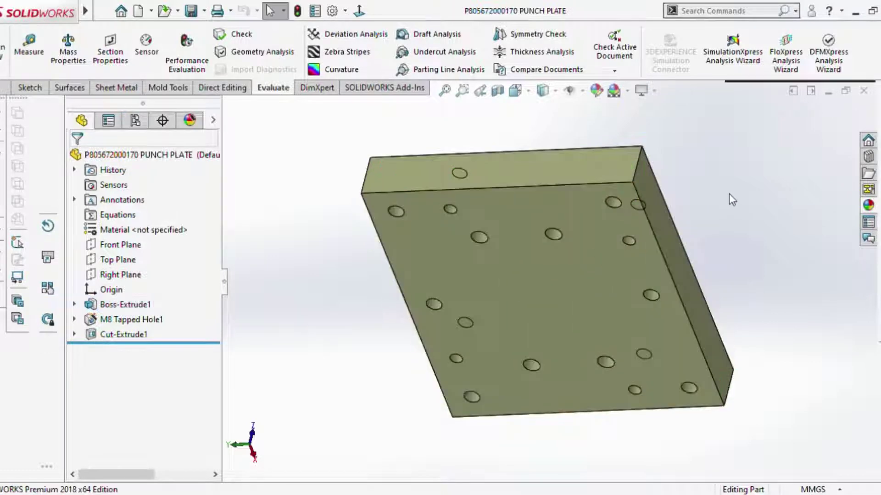
click(861, 92)
Measure the die back plate's thickness between its top and bottom faces.
scroll(527, 321, up, 3)
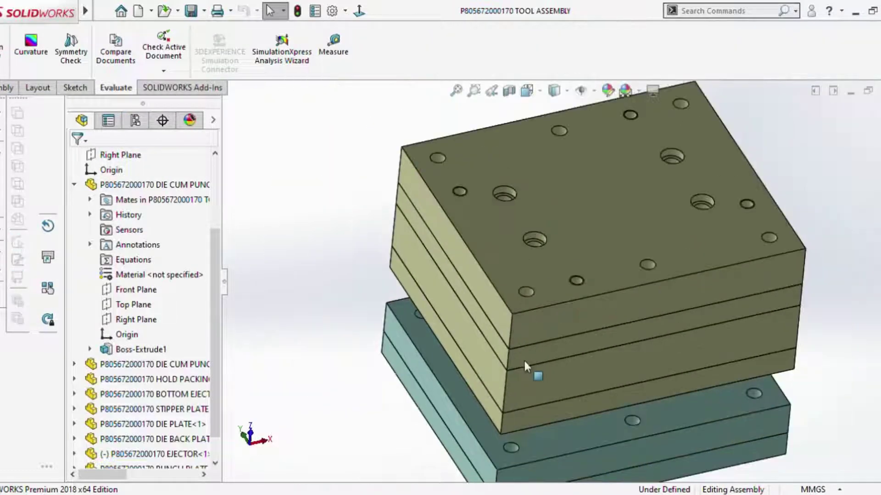
scroll(523, 359, down, 3)
click(515, 342)
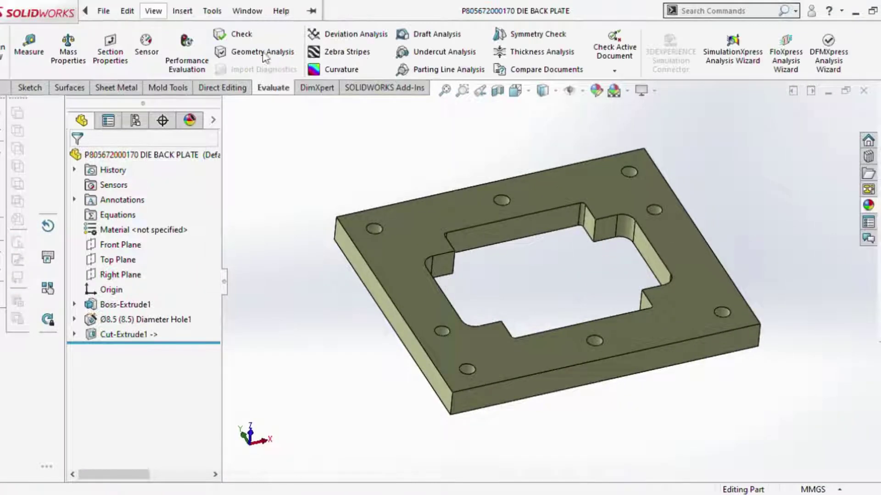
click(29, 46)
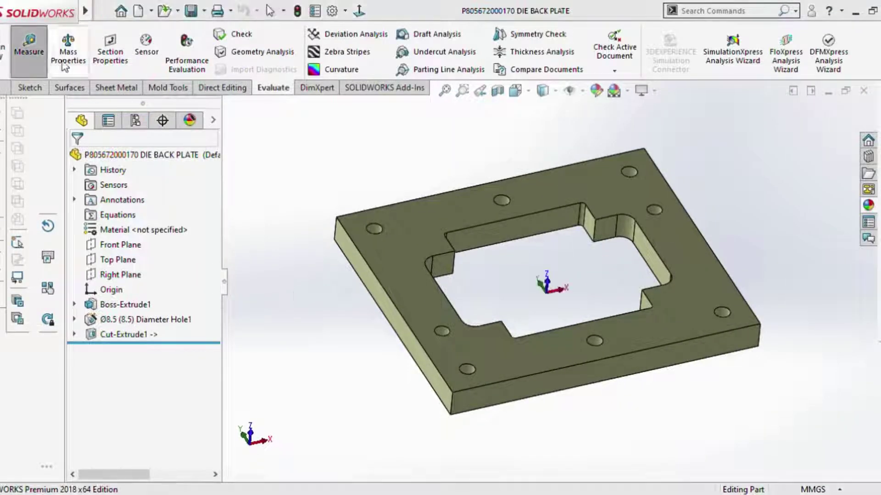
click(473, 340)
middle_drag(450, 389, 520, 235)
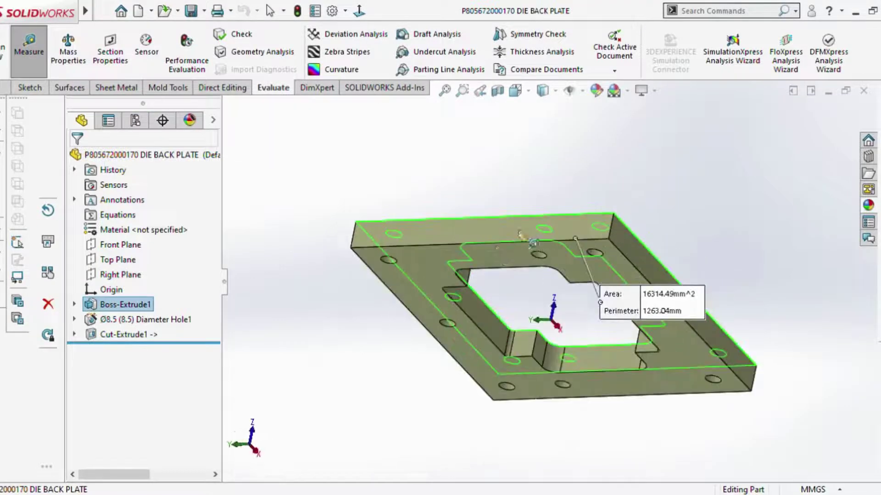
click(503, 294)
key(Escape)
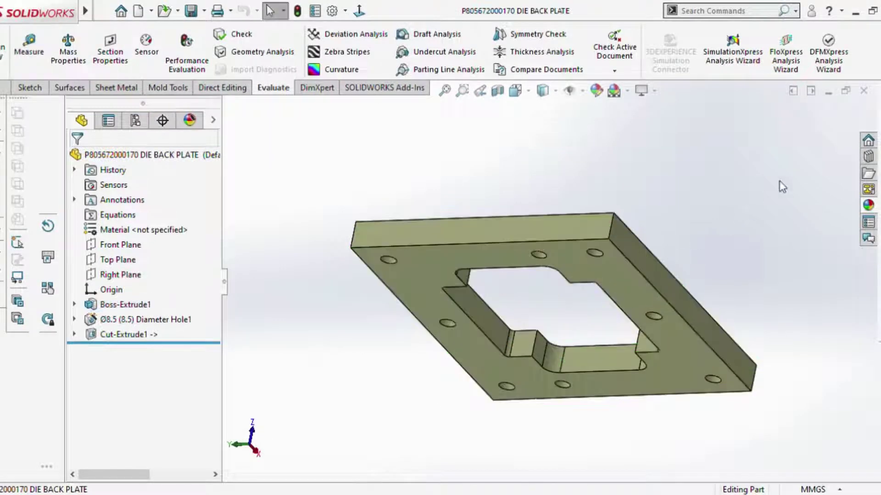
click(864, 92)
Measure the die plate's thickness between its top and bottom faces, then return to the assembly.
scroll(494, 229, up, 5)
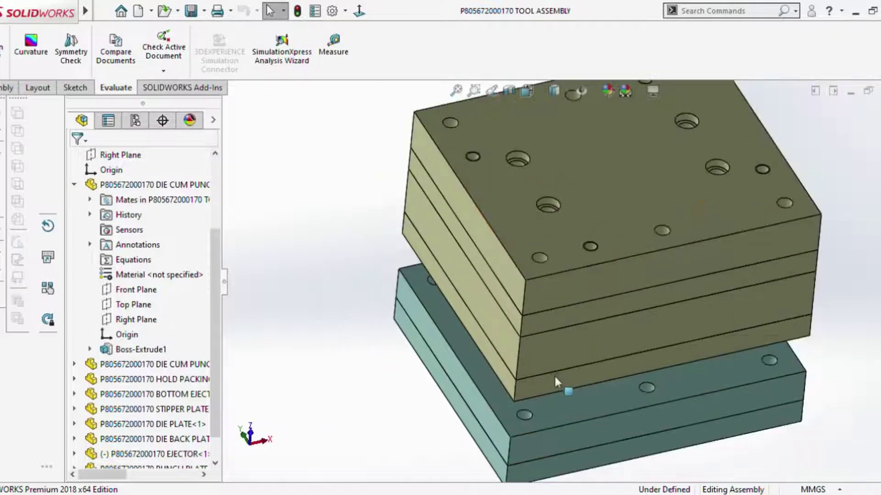
scroll(523, 317, down, 6)
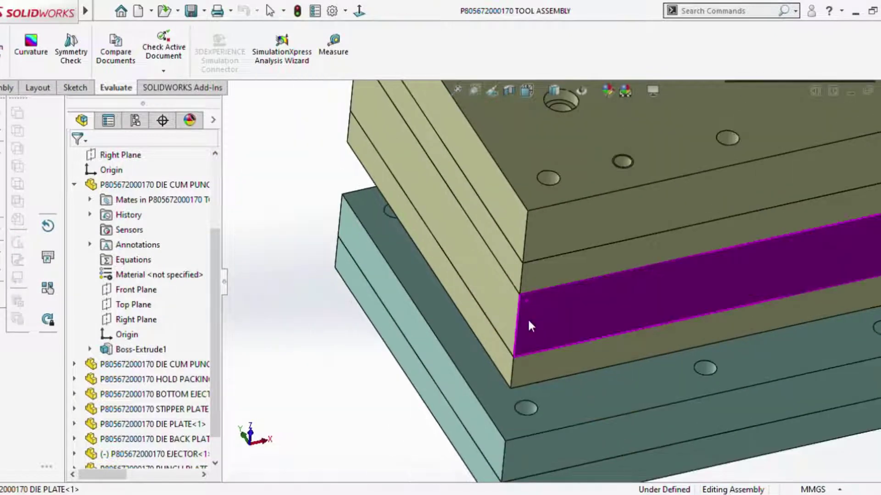
click(499, 294)
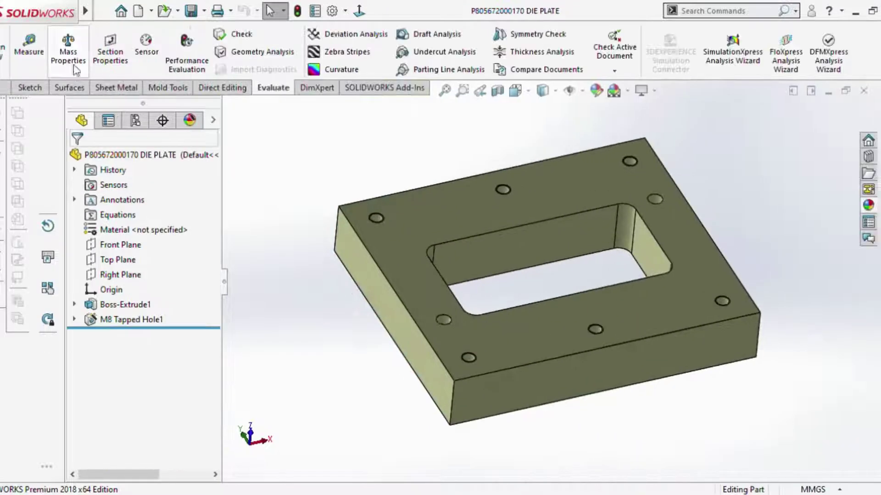
click(29, 46)
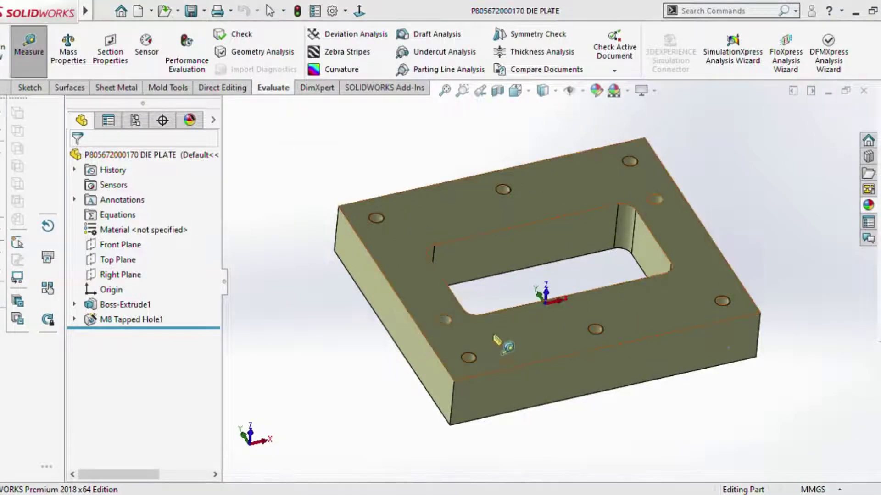
click(491, 401)
middle_drag(491, 401, 452, 247)
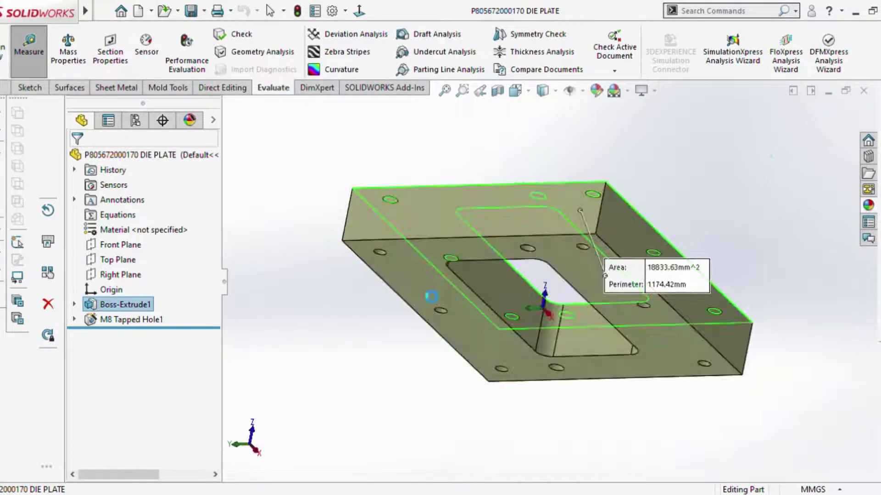
click(487, 343)
key(Escape)
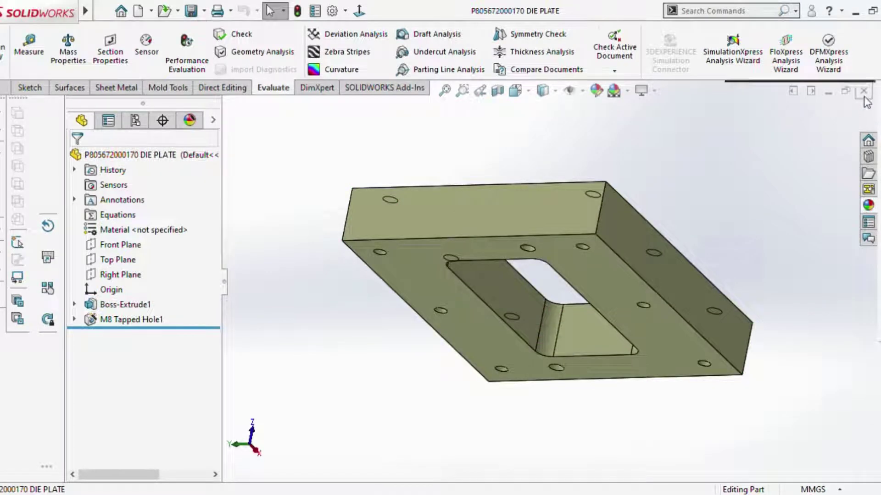
click(864, 92)
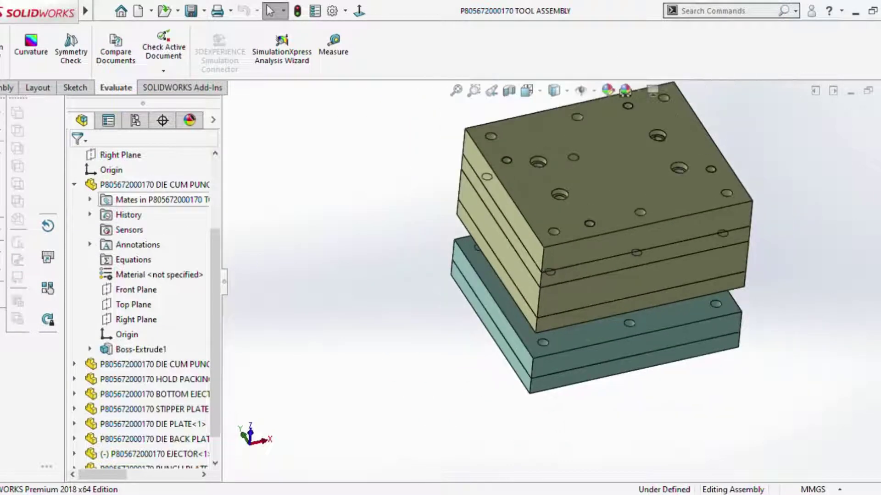
Insert the red pin component beside the plate stack.
click(9, 87)
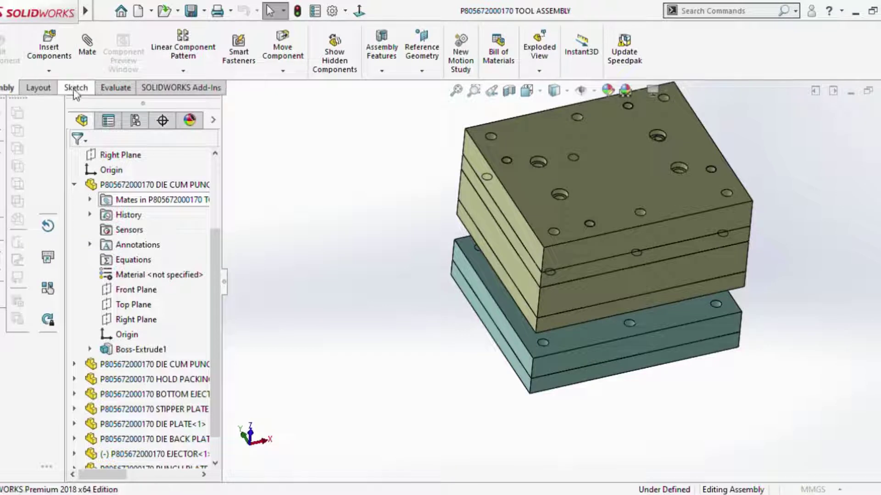
click(49, 48)
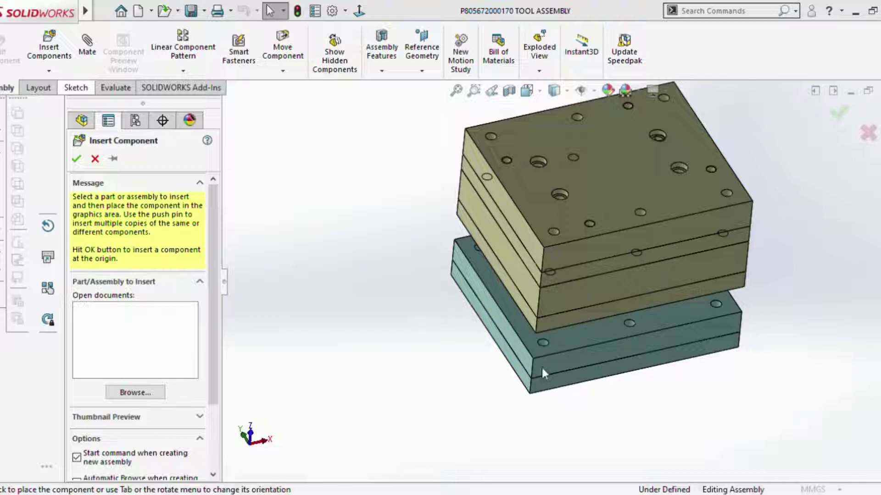
click(389, 186)
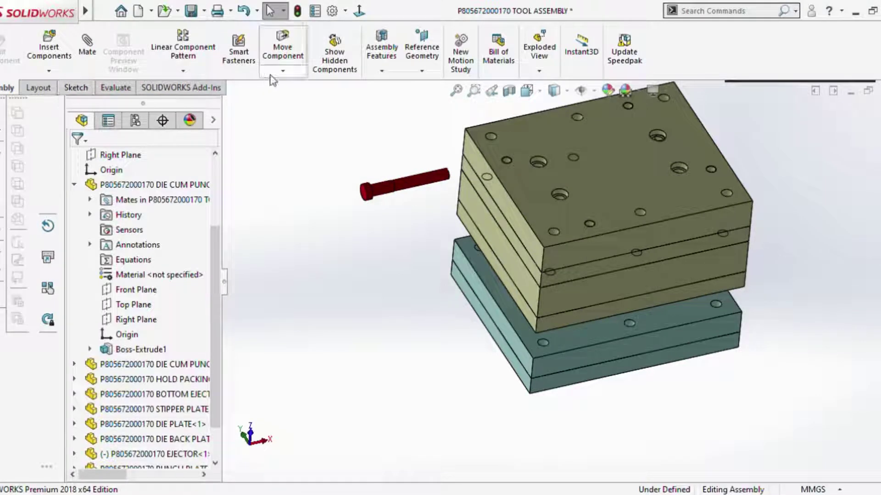
Rotate the inserted pin with free drag until it stands upright.
click(298, 97)
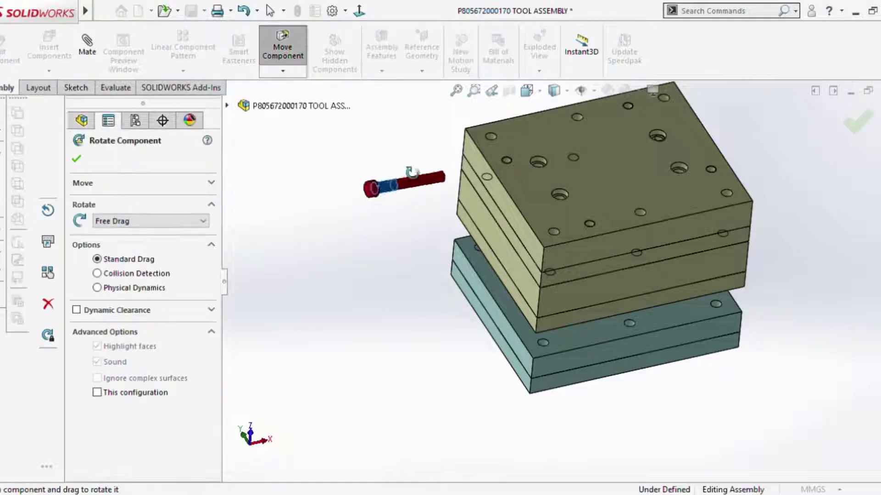
drag(389, 196, 377, 185)
drag(435, 155, 420, 151)
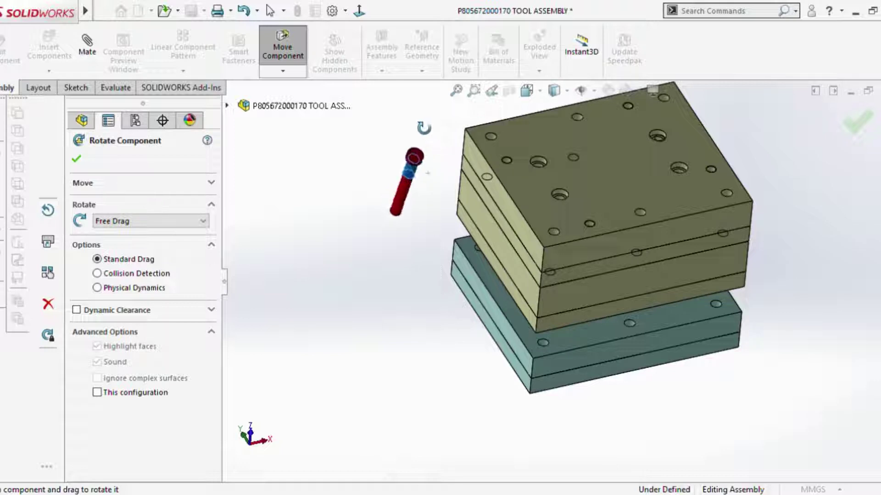
key(Escape)
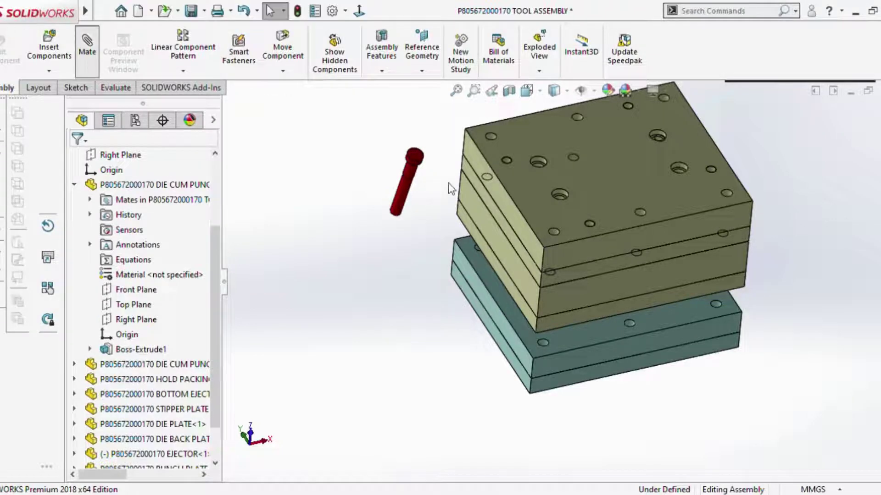
scroll(431, 174, down, 3)
Mate the pin's cylindrical face concentric with a hole in the top punch plate.
click(421, 190)
scroll(787, 288, down, 2)
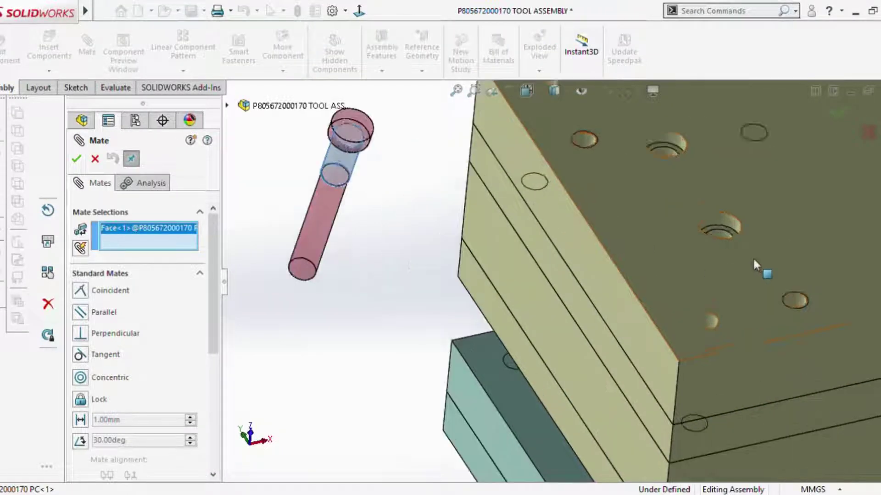
scroll(752, 257, down, 4)
scroll(678, 231, down, 2)
click(652, 220)
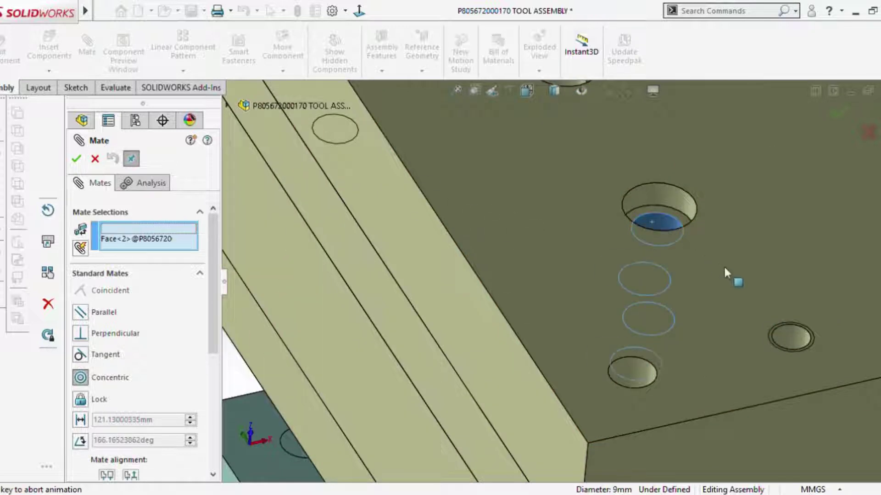
click(841, 296)
scroll(649, 251, up, 3)
scroll(647, 229, down, 4)
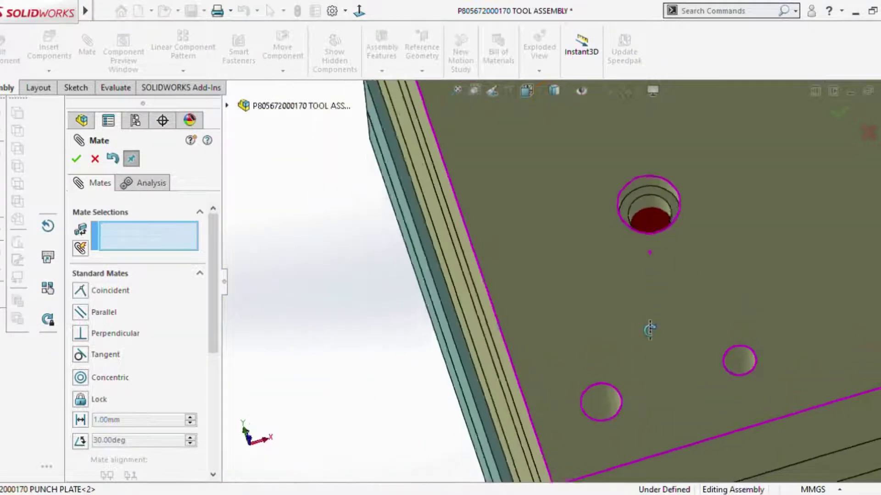
scroll(644, 220, down, 1)
drag(644, 217, 640, 140)
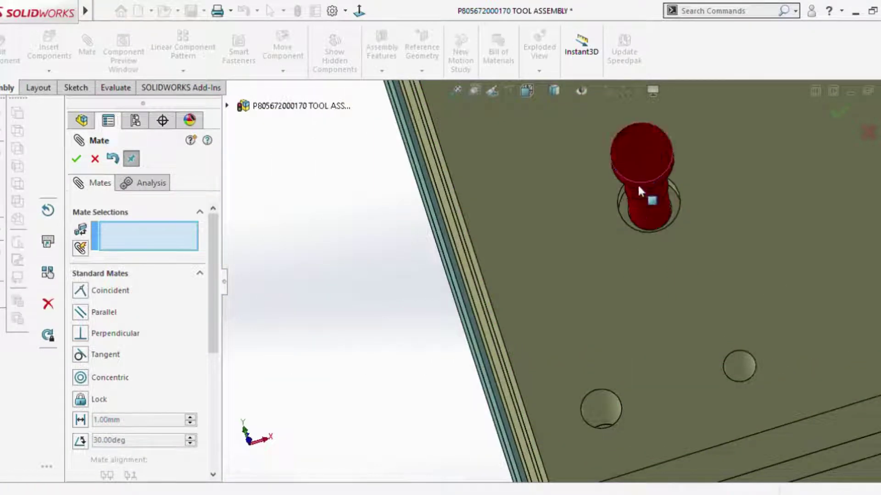
key(Escape)
Make the pin's top face coincident with the plate face so it sits flush.
click(94, 55)
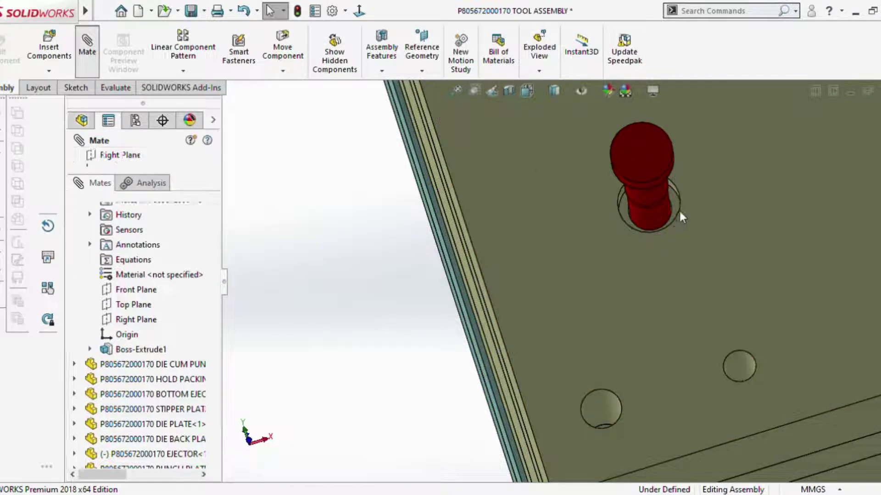
mouse_move(679, 209)
middle_down()
mouse_move(727, 98)
mouse_move(686, 232)
mouse_move(656, 234)
middle_up()
scroll(656, 234, down, 3)
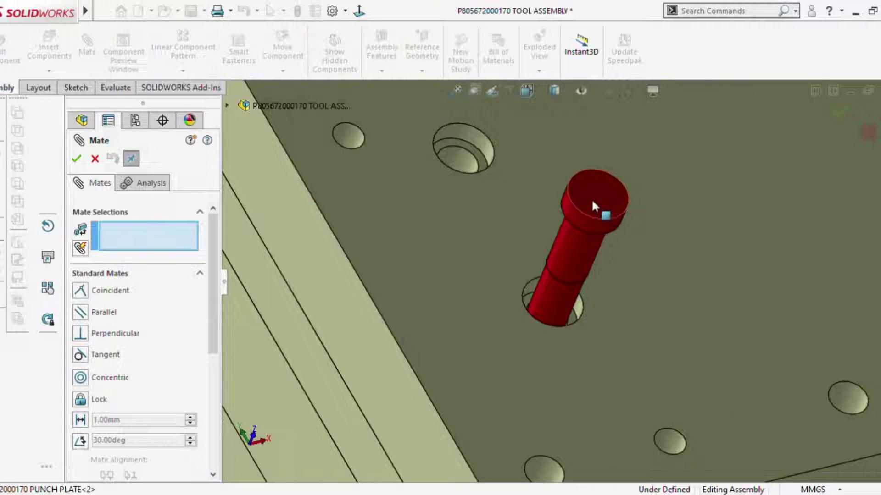
click(595, 206)
click(616, 338)
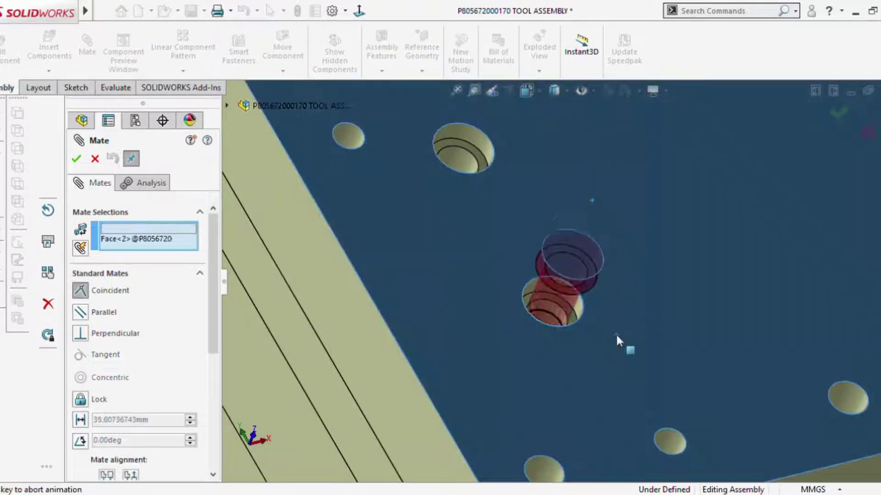
key(Return)
scroll(747, 353, up, 3)
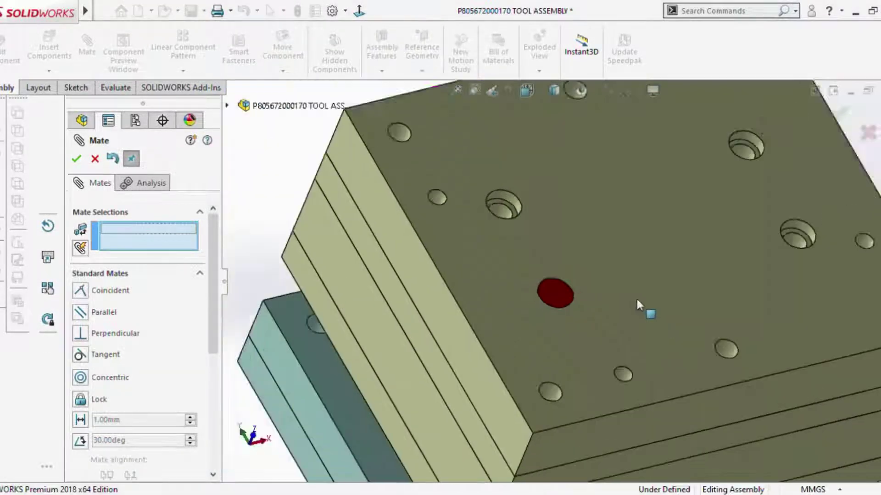
middle_drag(636, 298, 425, 245)
key(Return)
scroll(425, 239, up, 5)
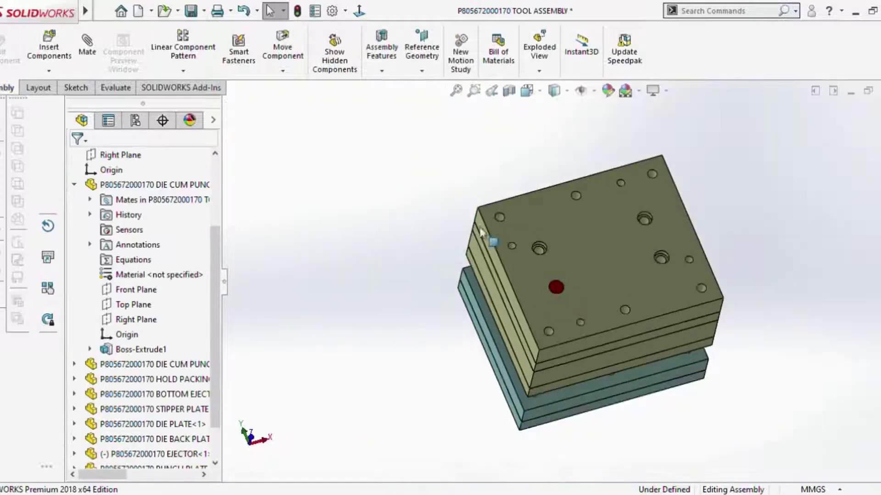
scroll(618, 322, down, 2)
scroll(495, 261, down, 2)
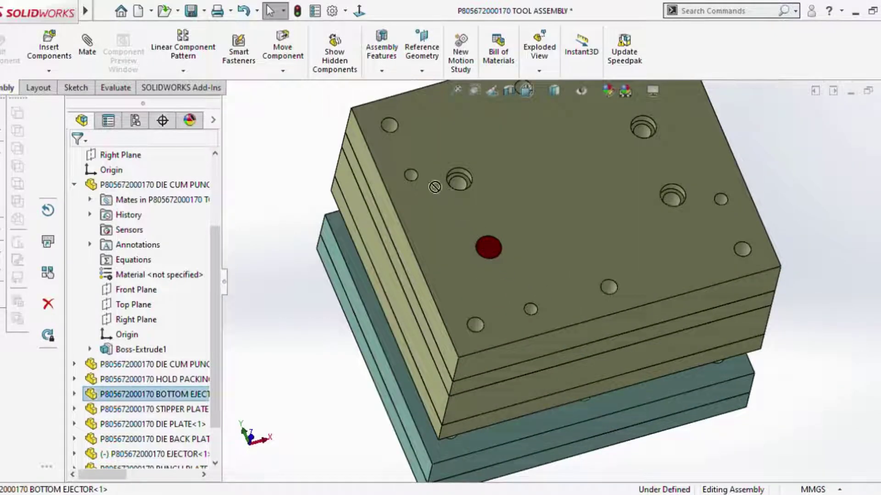
Copy the guide pin and make its shank concentric with a counterbored hole.
click(488, 250)
key(ctrl+v)
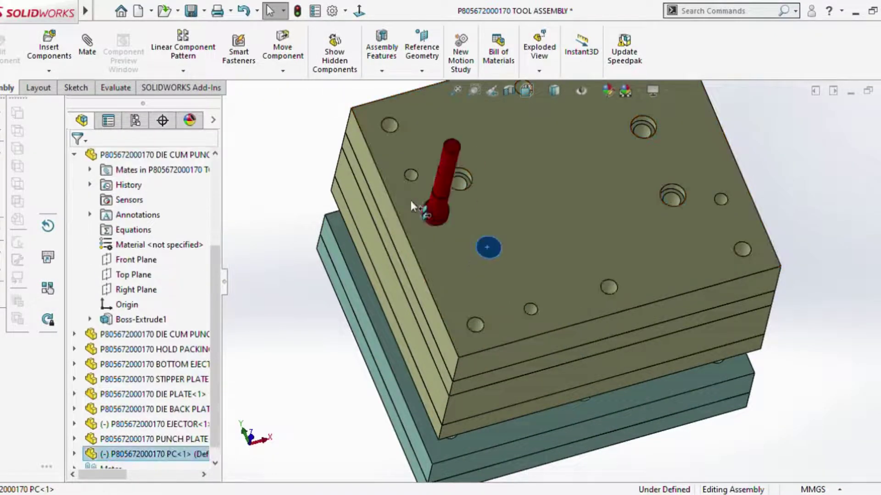
key(ctrl+v)
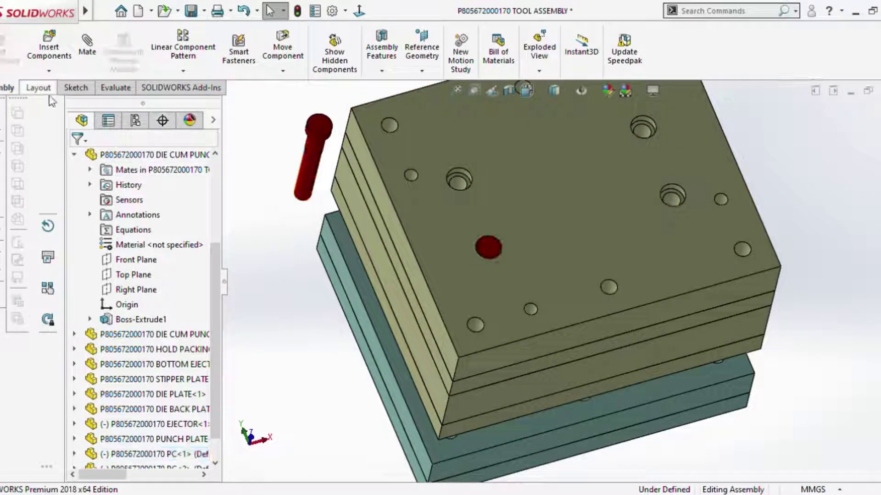
scroll(307, 147, down, 4)
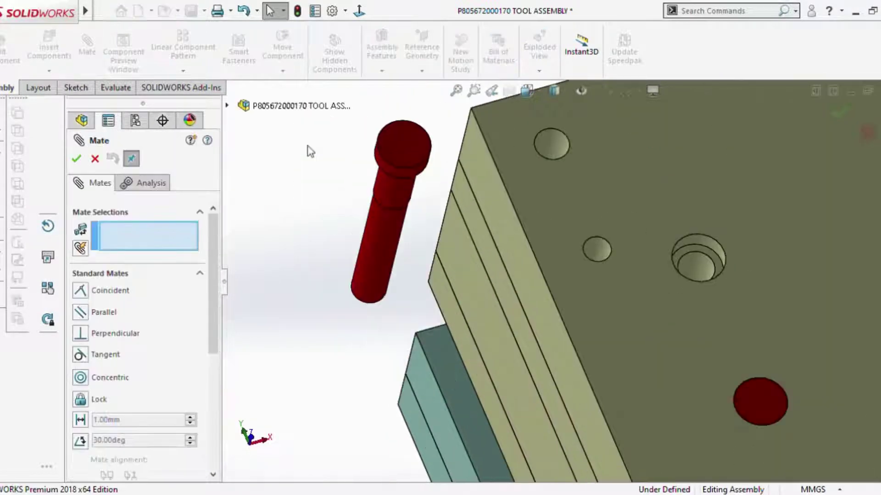
click(391, 200)
scroll(669, 255, down, 3)
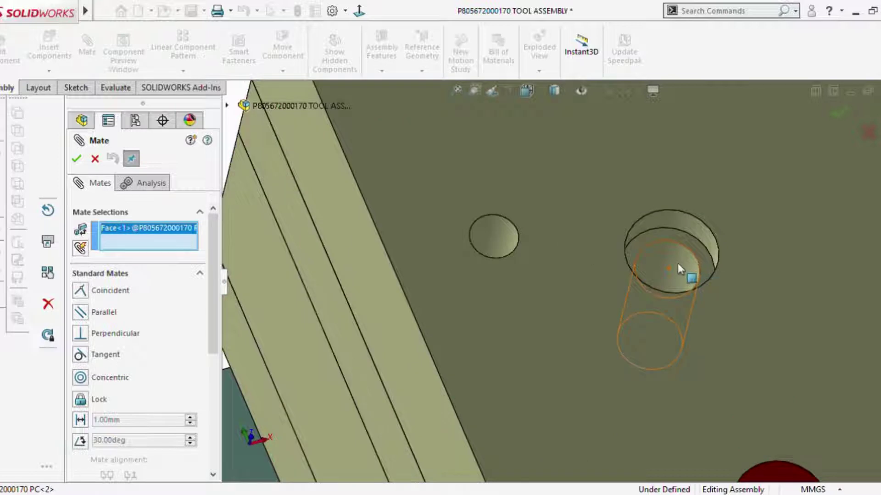
click(678, 265)
key(Return)
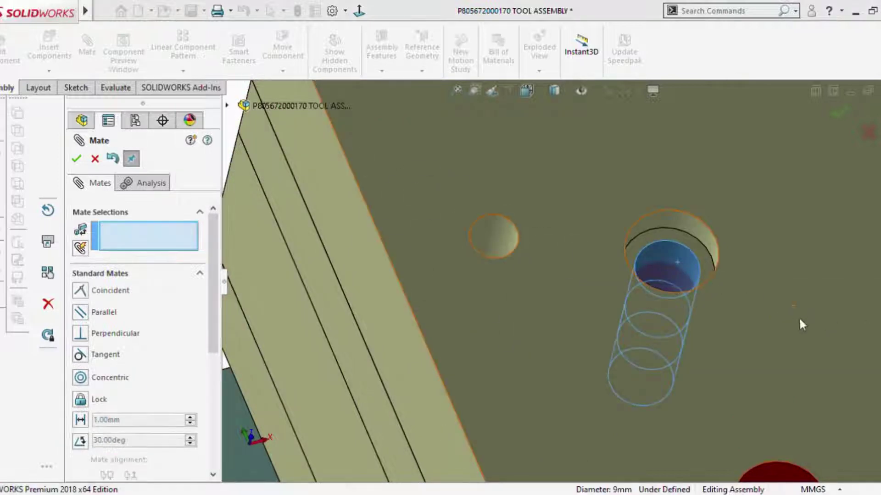
Make the second pin's head coincident with the plate face so it sits flush.
click(670, 281)
click(722, 213)
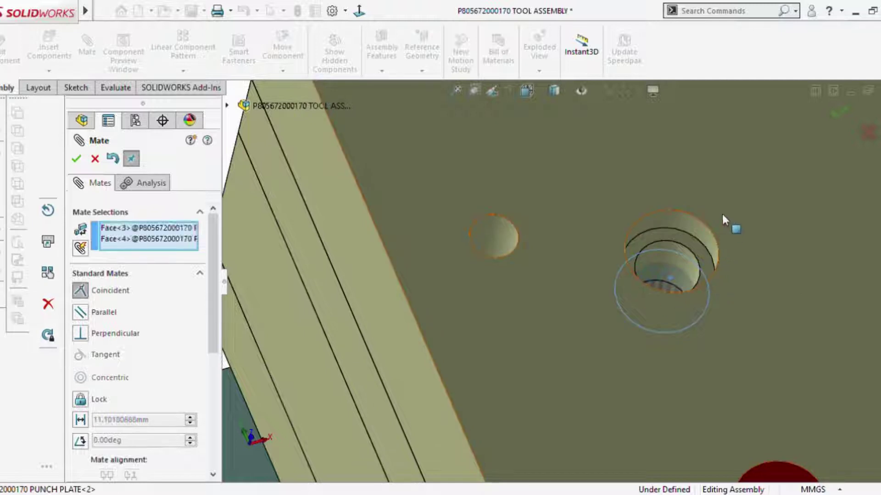
key(Return)
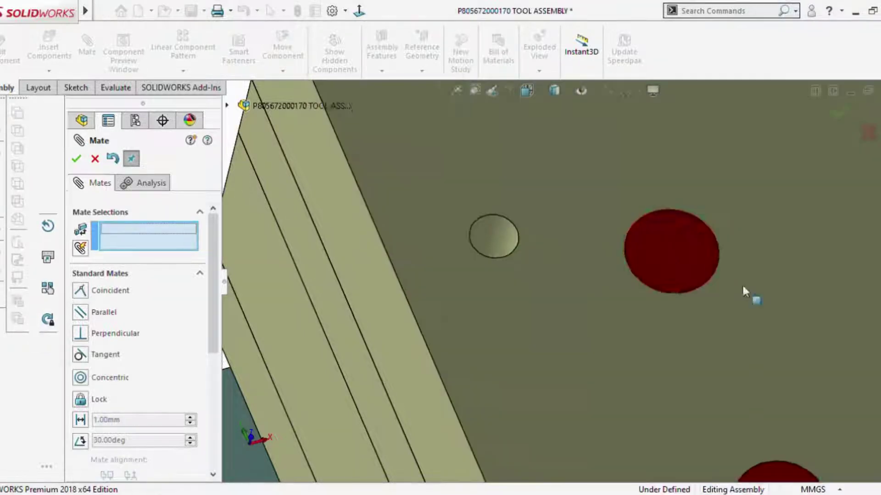
scroll(540, 271, up, 3)
scroll(556, 277, up, 3)
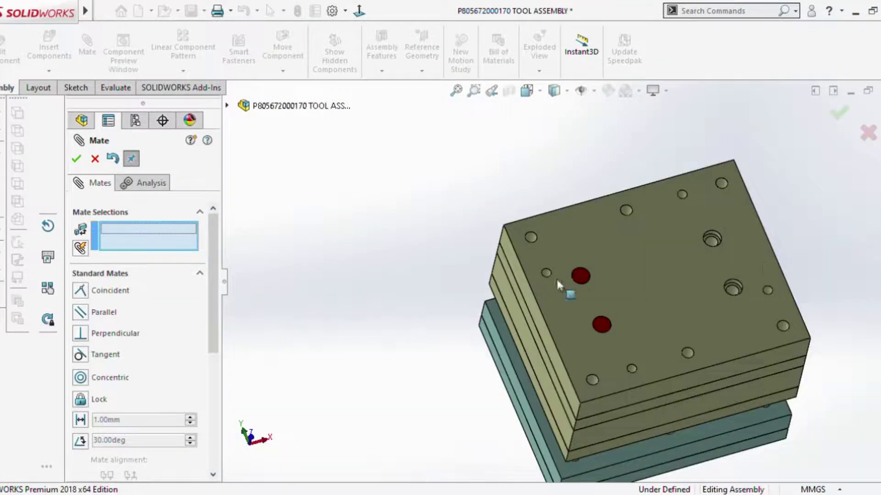
click(78, 158)
ctrl+middle_drag(725, 243, 441, 305)
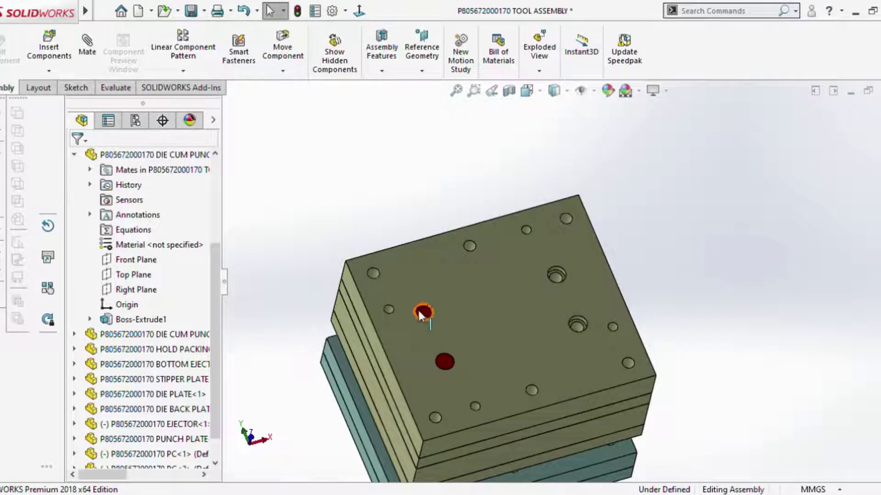
Drag out a third pin copy and make its shank concentric with another plate hole.
ctrl+drag(419, 314, 660, 202)
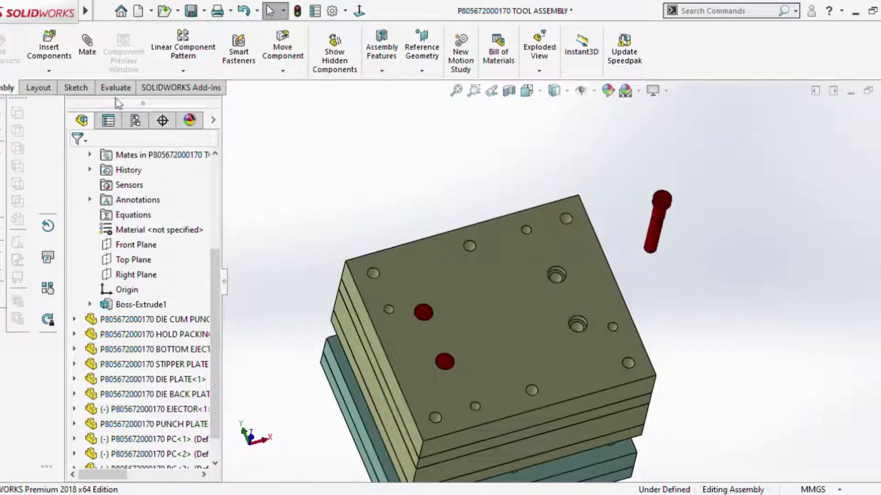
scroll(690, 239, down, 5)
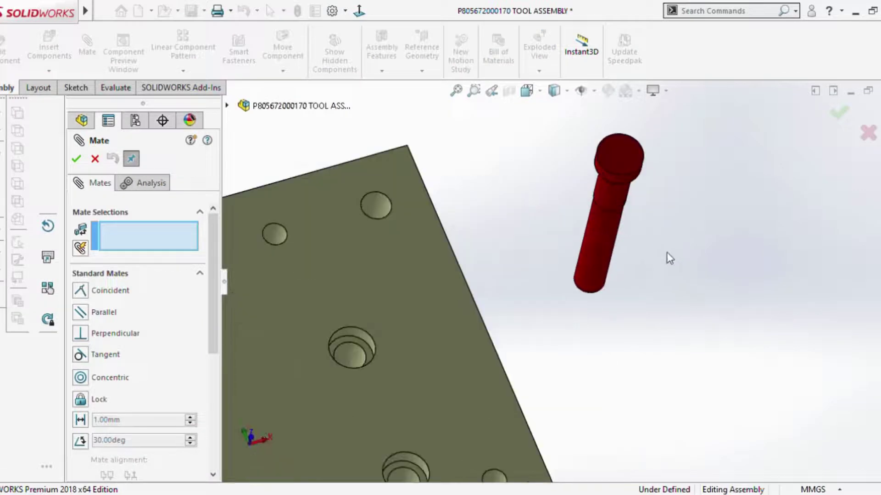
click(603, 204)
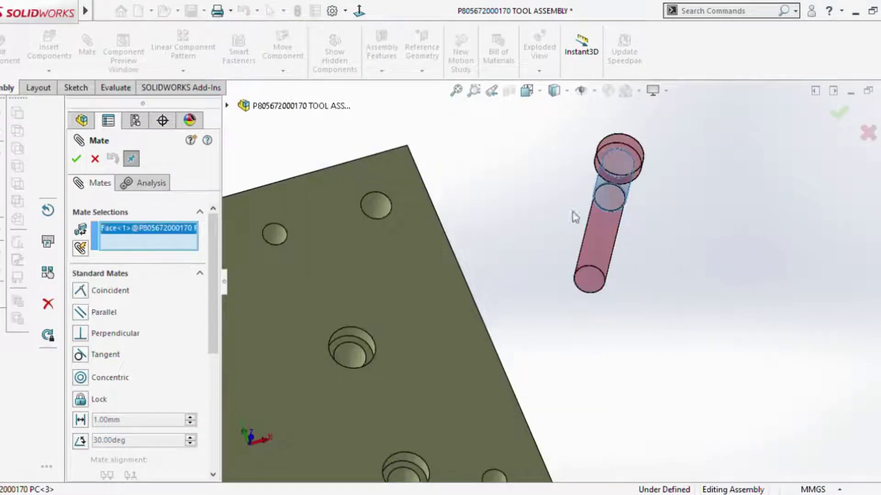
click(346, 355)
key(Return)
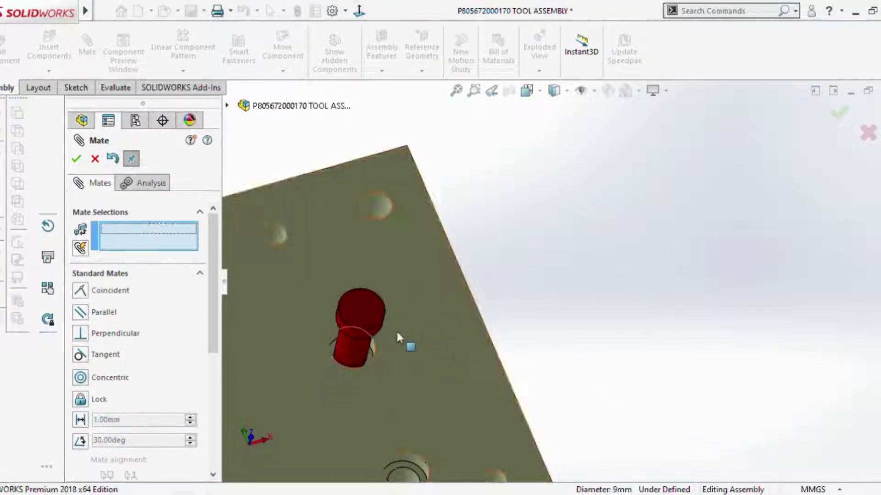
Seat the third pin's head flush with the plate face, then drag out a fourth pin copy.
click(369, 312)
click(427, 336)
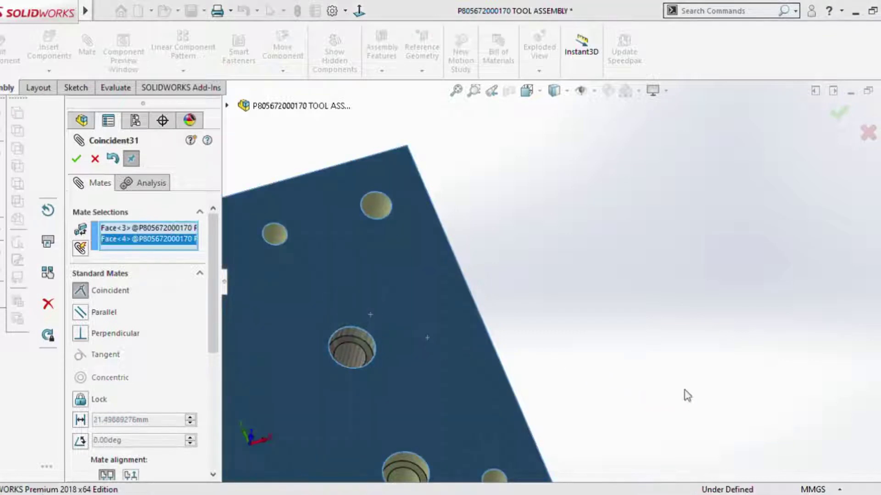
key(Return)
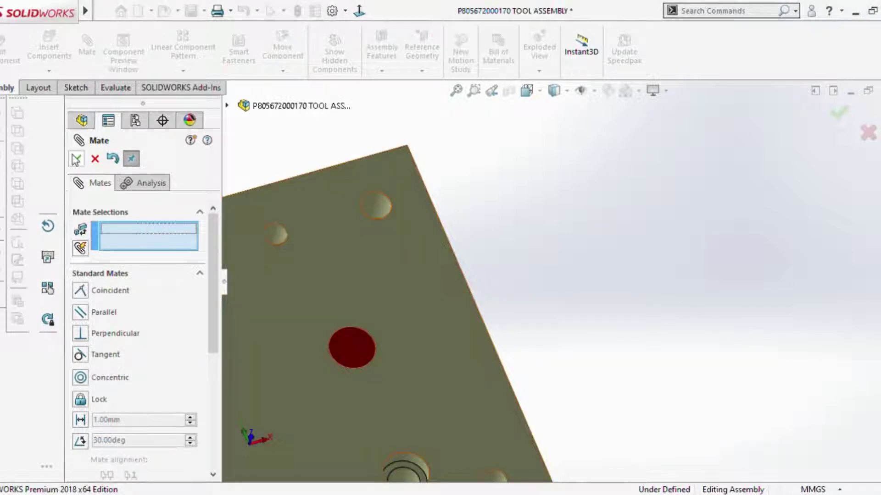
click(76, 160)
scroll(345, 238, up, 5)
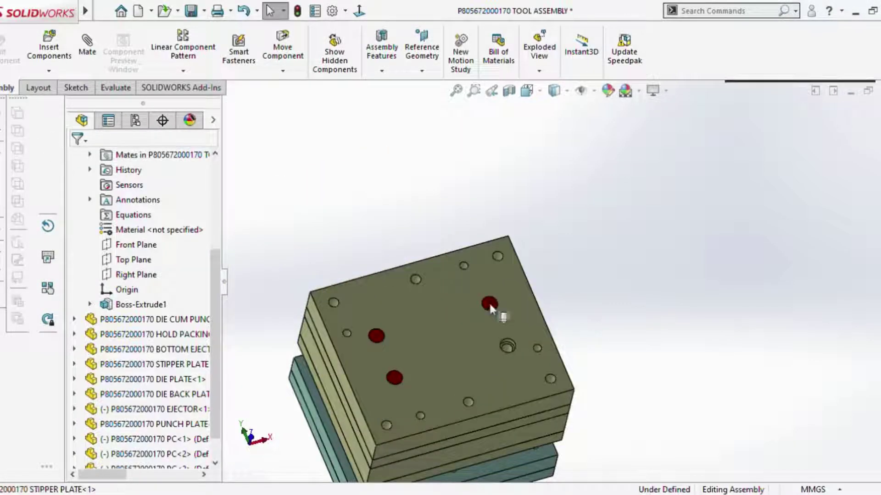
drag(489, 306, 649, 303)
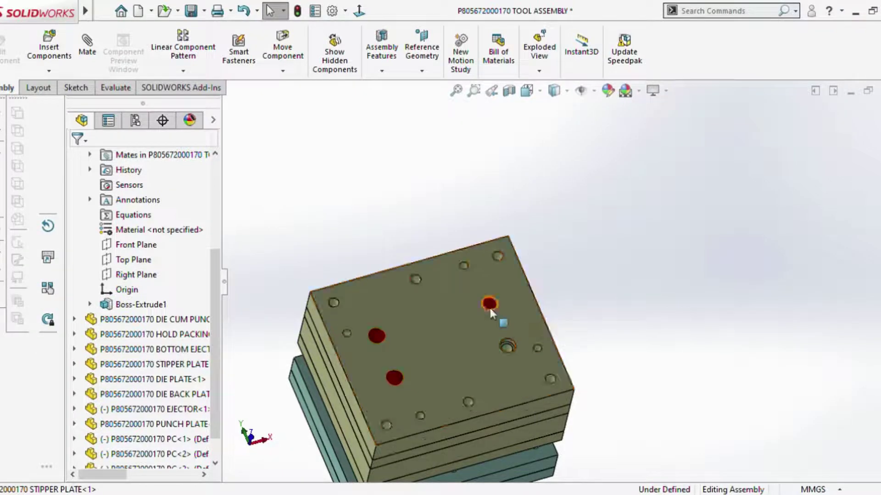
drag(489, 306, 610, 298)
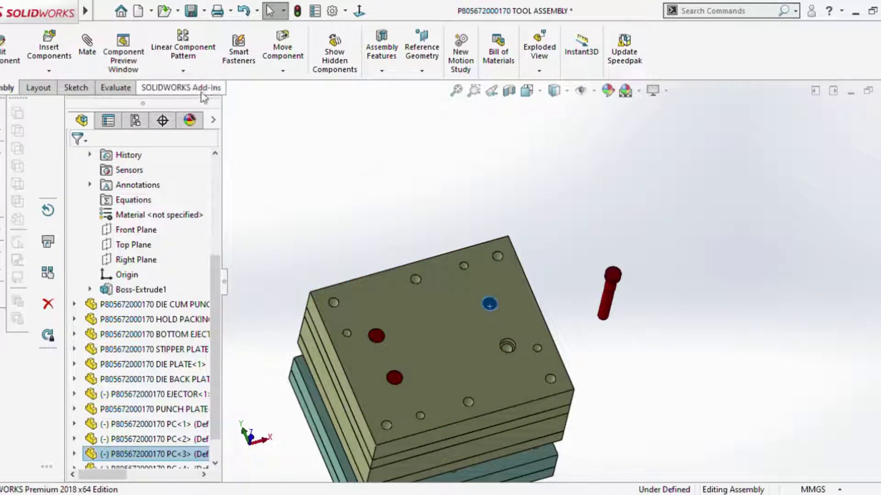
Cancel the mistaken mate and make the fourth pin concentric with the empty counterbored hole.
click(87, 46)
scroll(530, 355, up, 3)
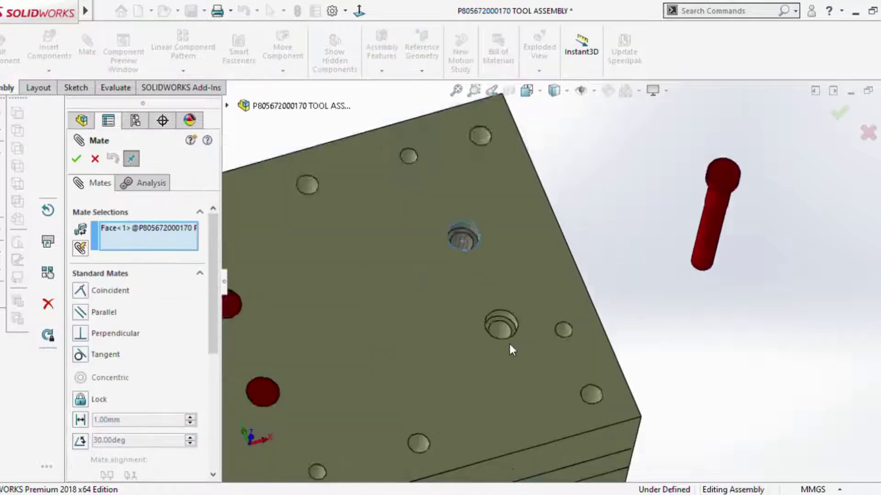
scroll(508, 342, up, 2)
scroll(561, 290, down, 2)
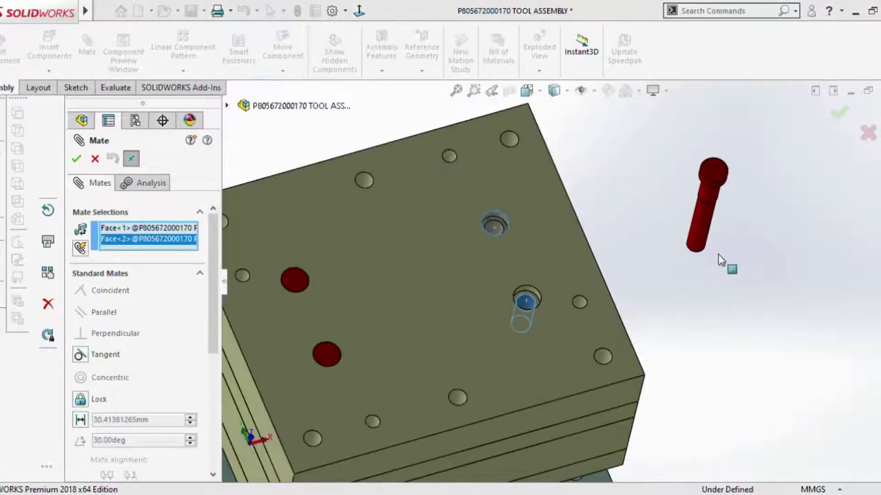
key(Escape)
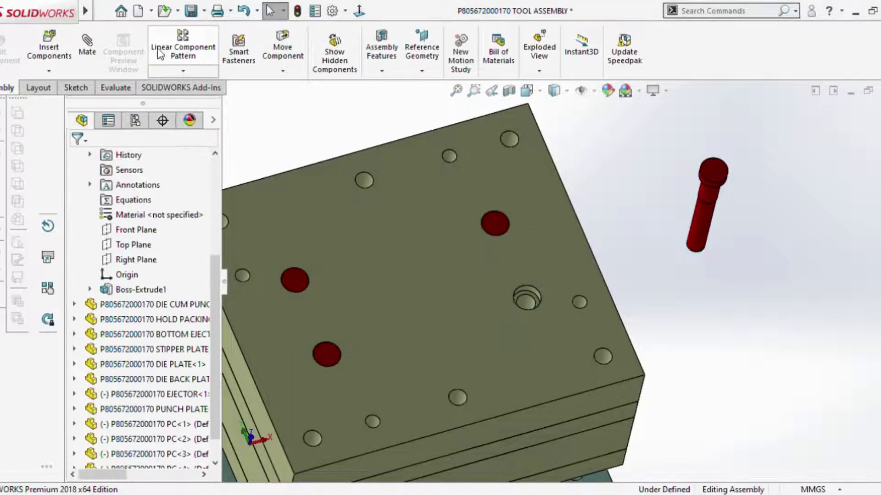
click(86, 45)
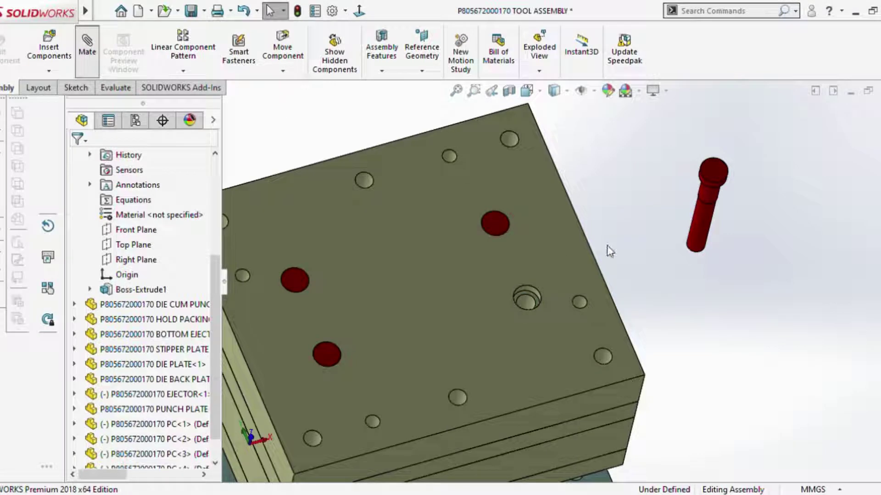
click(527, 303)
click(703, 238)
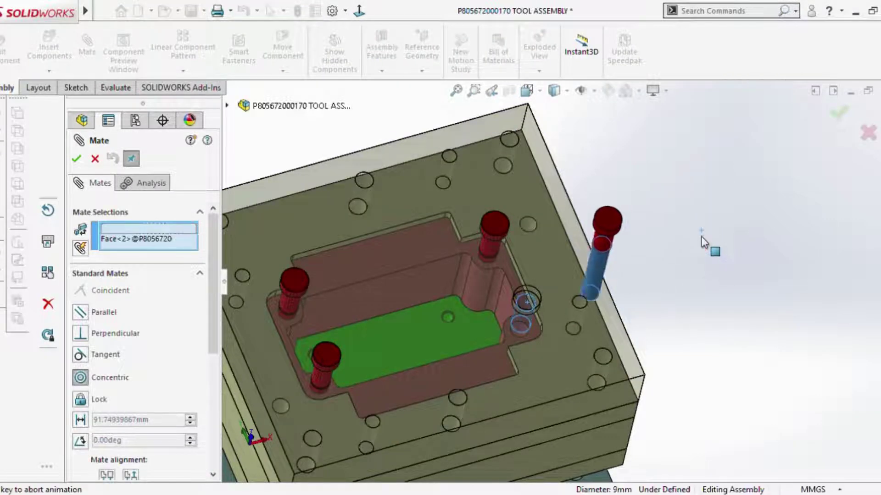
key(Return)
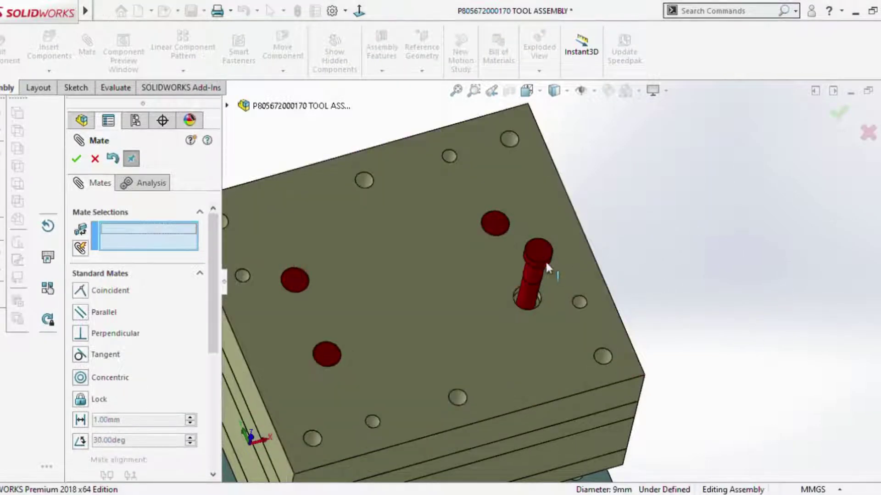
Seat the fourth pin's head flush with the plate top face and save the assembly.
click(543, 254)
click(590, 270)
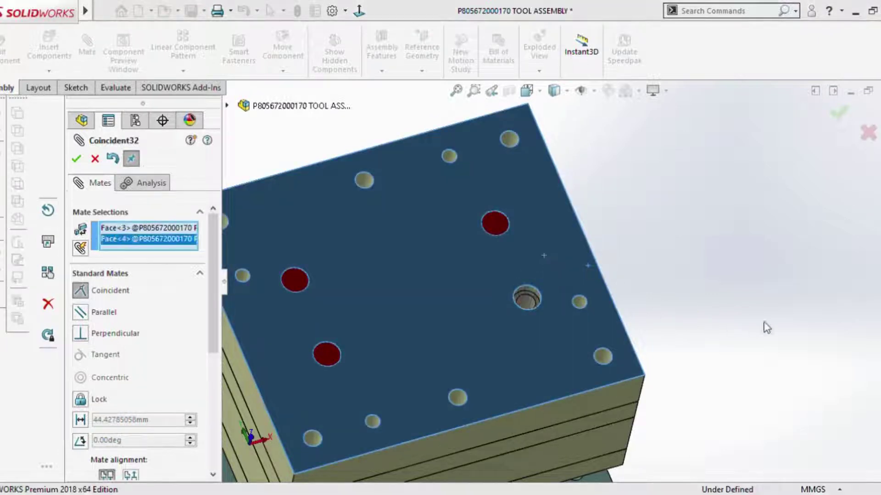
key(Return)
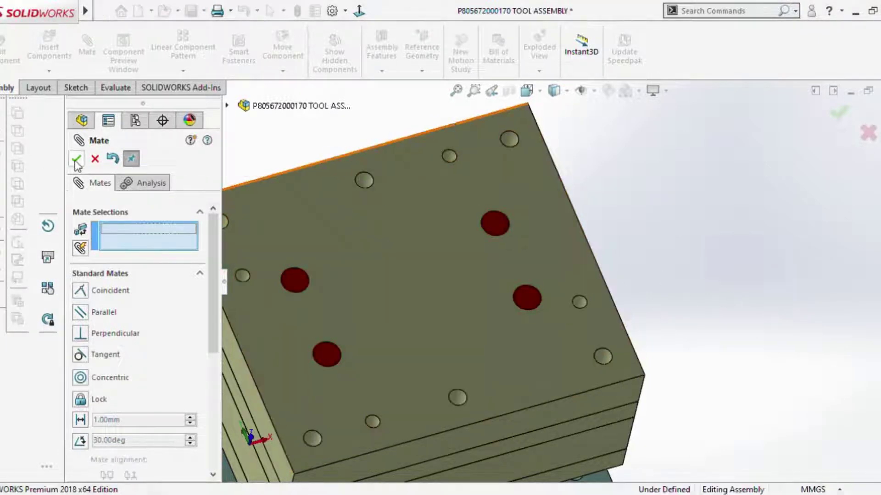
click(77, 159)
scroll(481, 236, up, 3)
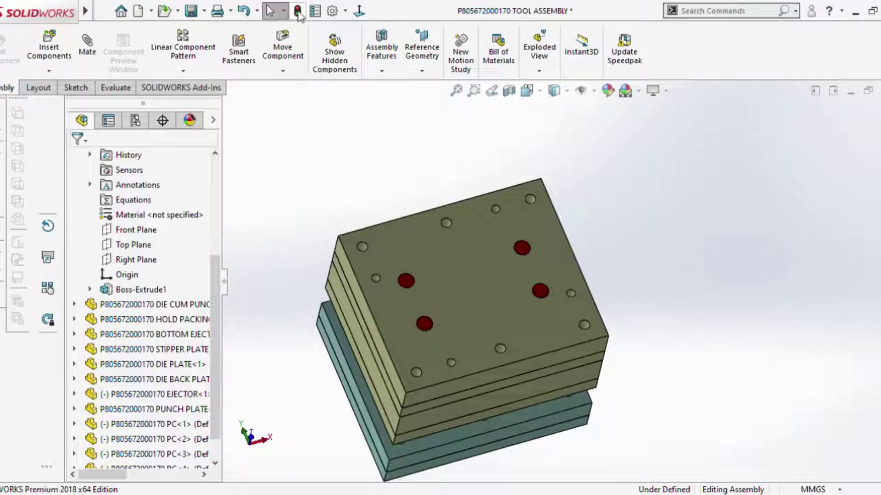
click(241, 14)
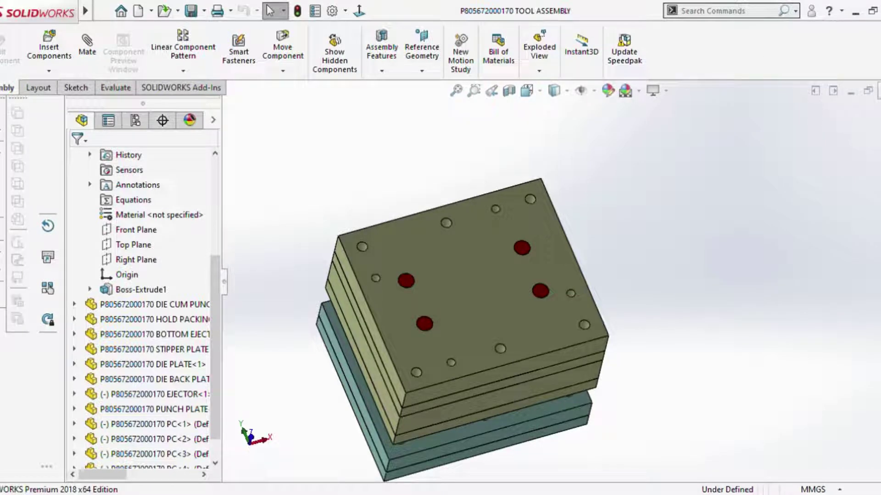
Orbit the die set to an angled side view and select the punch plate face.
mouse_move(653, 324)
middle_down()
mouse_move(658, 220)
mouse_move(620, 250)
middle_up()
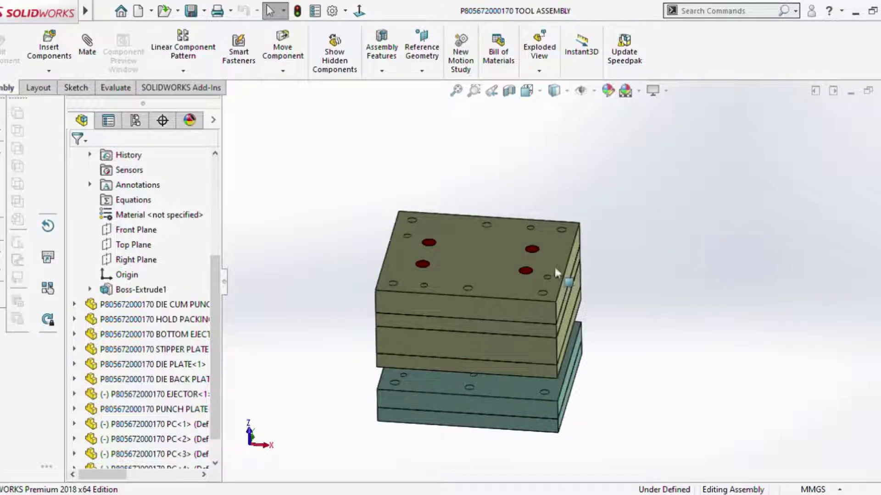
middle_drag(555, 269, 649, 218)
click(481, 305)
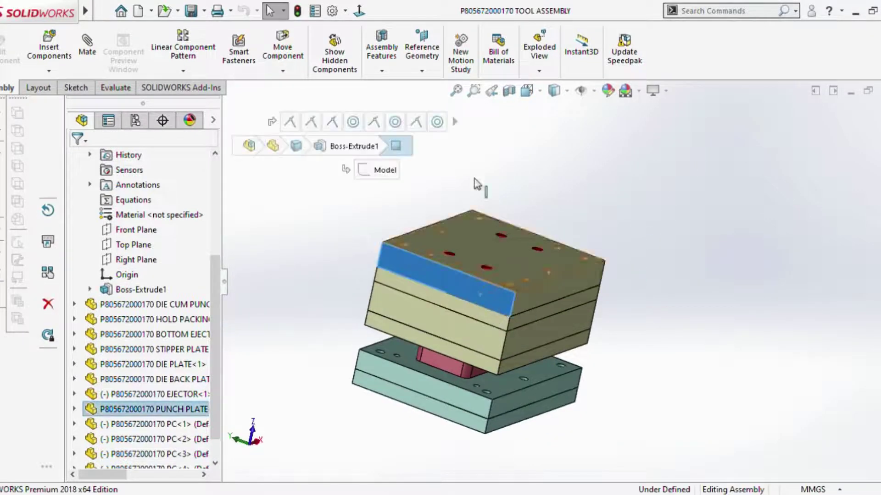
Cut a section view through the assembly with the plane offset -38 mm.
click(508, 90)
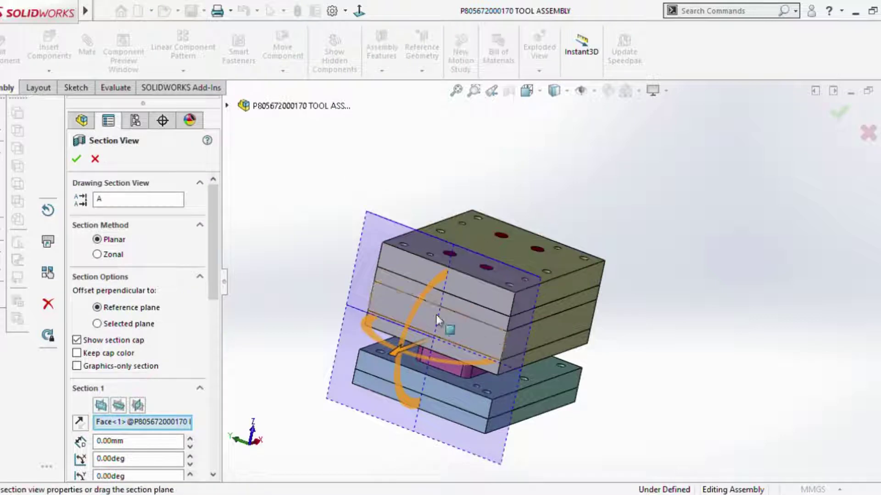
drag(397, 353, 416, 343)
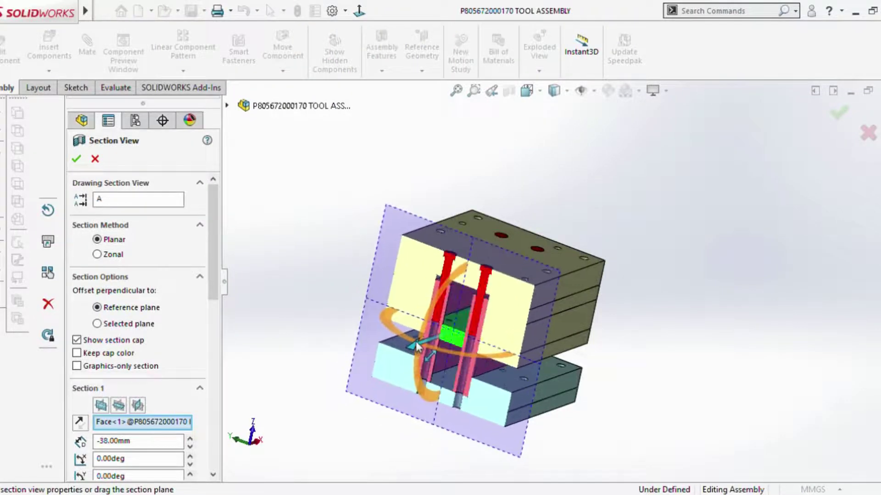
click(77, 159)
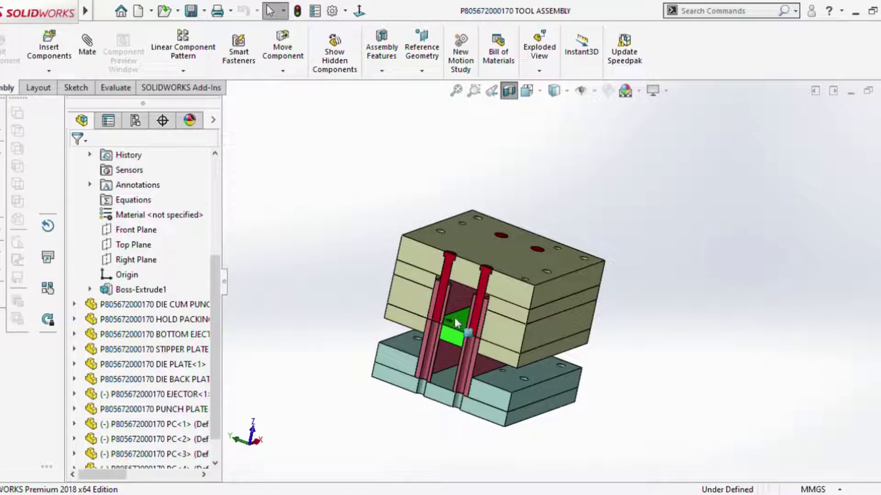
scroll(469, 323, down, 3)
scroll(469, 323, down, 2)
scroll(469, 323, up, 3)
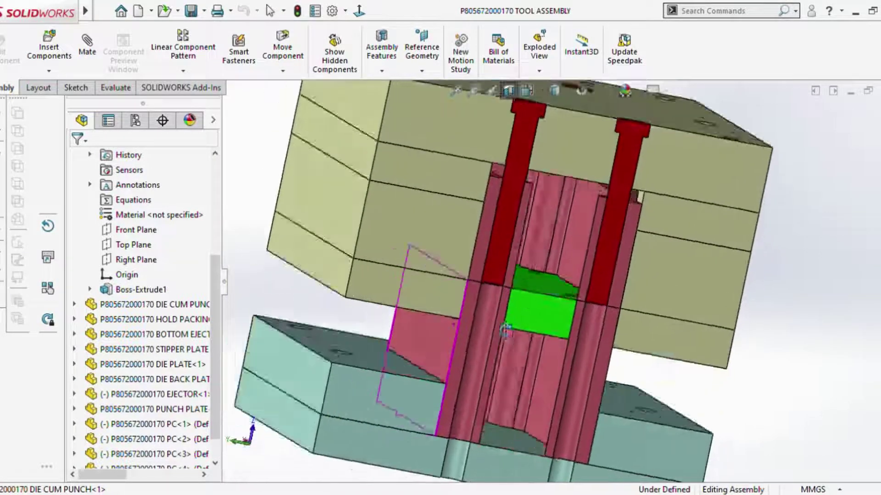
scroll(470, 328, down, 2)
scroll(470, 331, down, 1)
Inspect the sectioned punch from several angles, then remove the section and close the assembly.
middle_drag(470, 331, 480, 321)
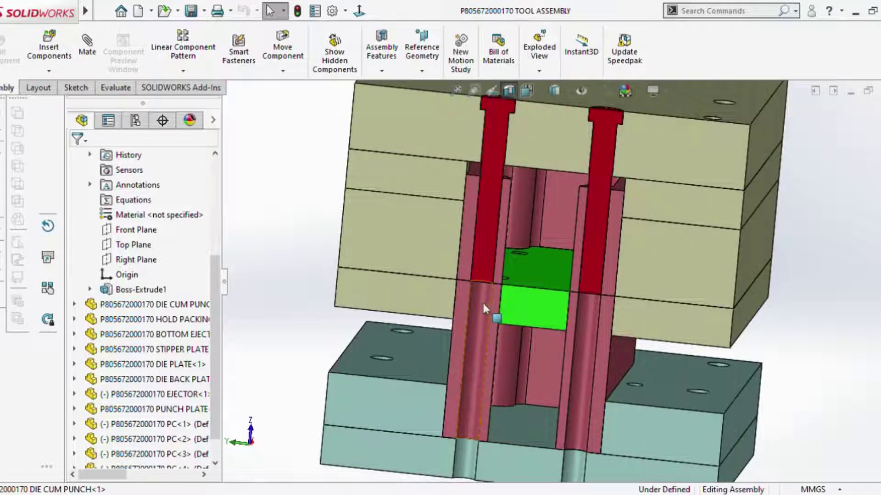
scroll(481, 293, down, 1)
scroll(482, 295, down, 1)
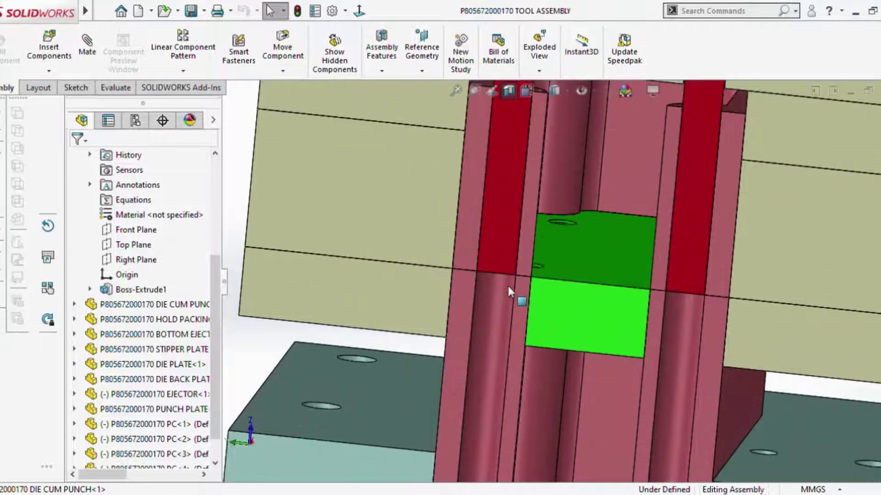
mouse_move(507, 284)
middle_down()
mouse_move(530, 278)
mouse_move(530, 266)
mouse_move(527, 296)
mouse_move(556, 309)
mouse_move(546, 351)
mouse_move(537, 309)
middle_up()
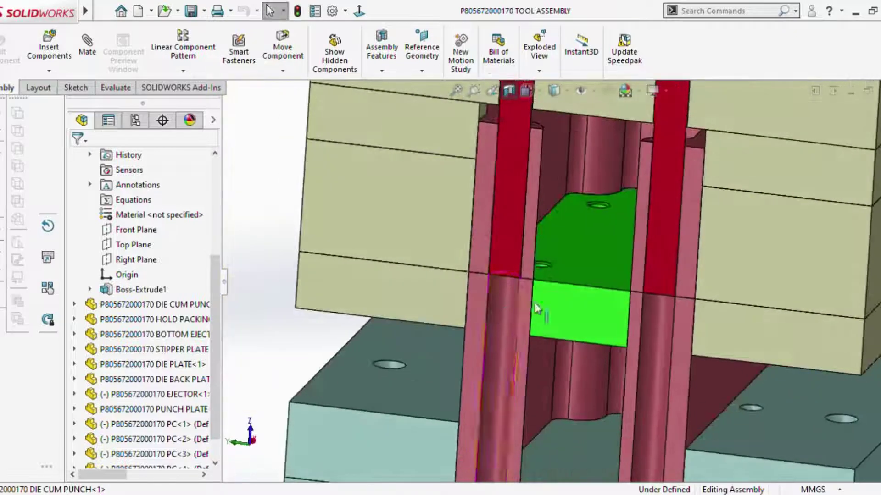
scroll(536, 307, up, 3)
scroll(550, 312, down, 1)
scroll(567, 315, up, 2)
scroll(561, 321, down, 1)
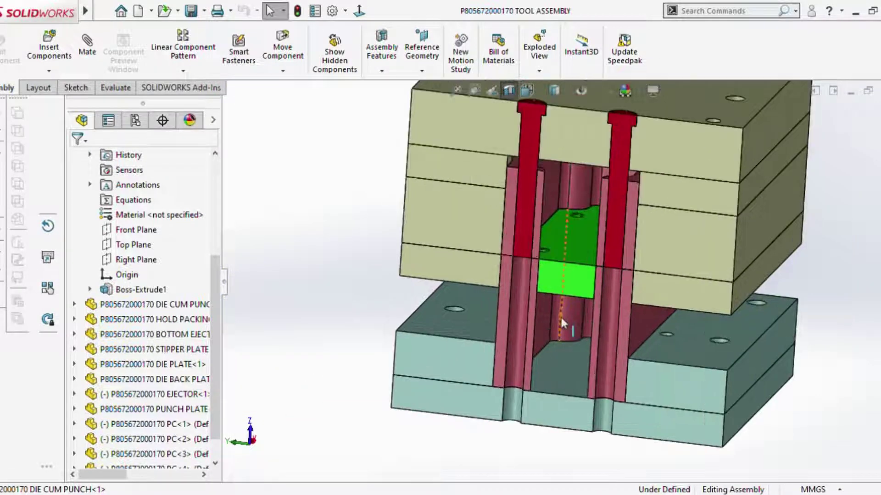
scroll(560, 315, up, 3)
scroll(555, 311, up, 2)
click(508, 90)
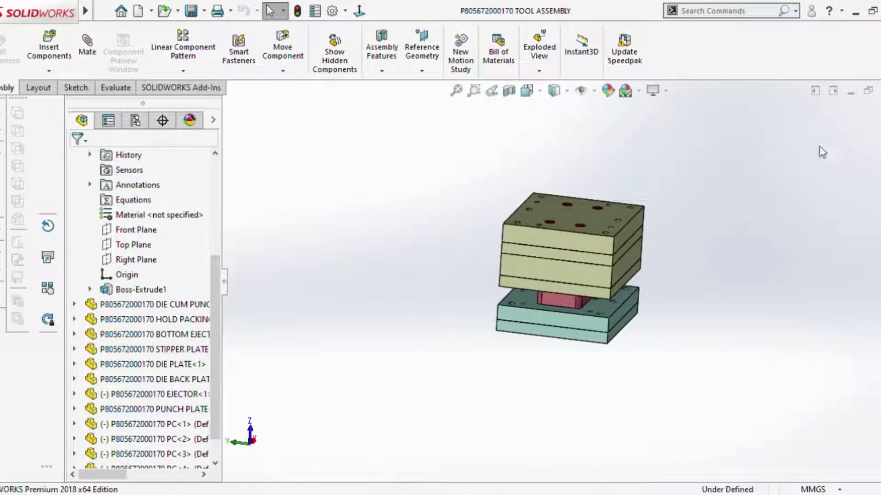
click(876, 90)
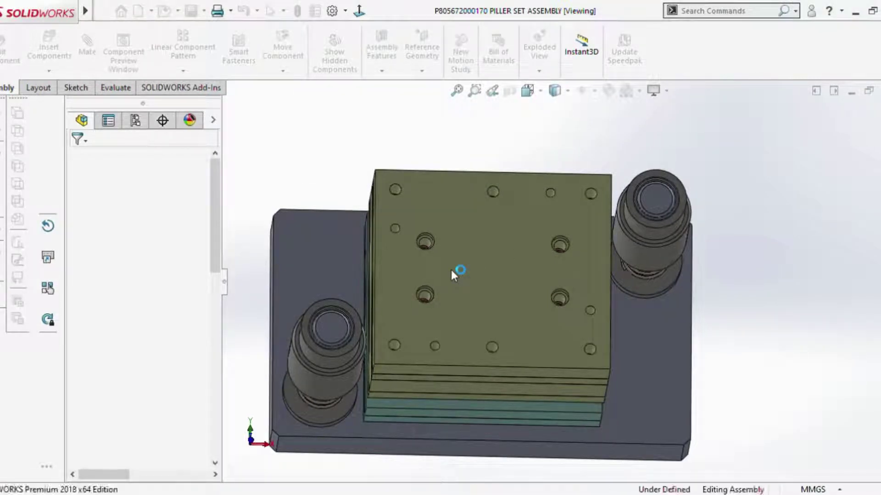
Show the hidden top plate in the pillar set assembly and rebuild it.
scroll(451, 268, up, 3)
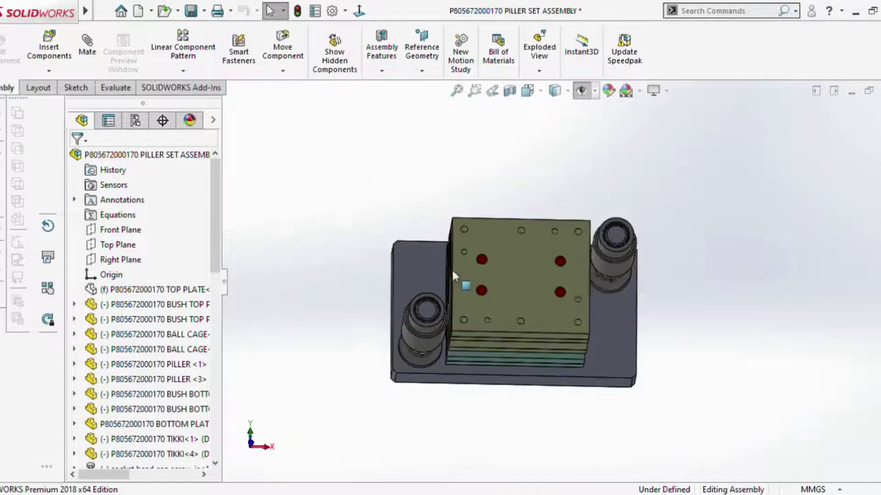
middle_drag(451, 268, 532, 179)
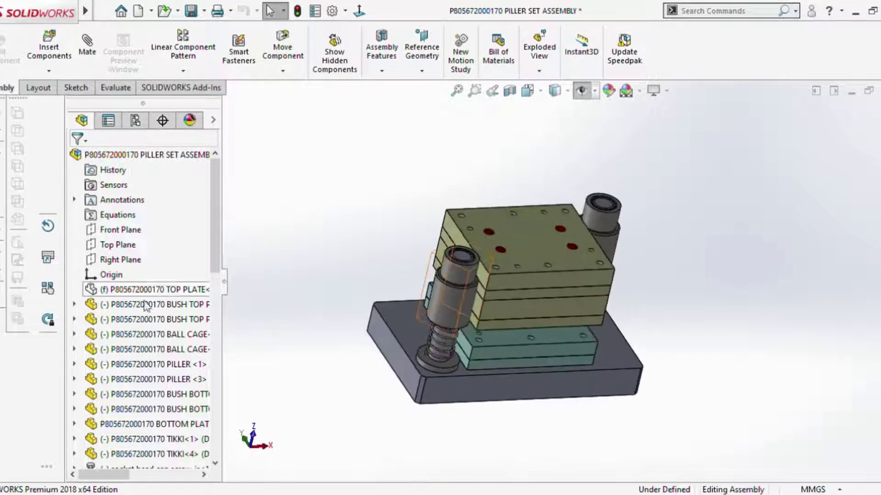
click(132, 293)
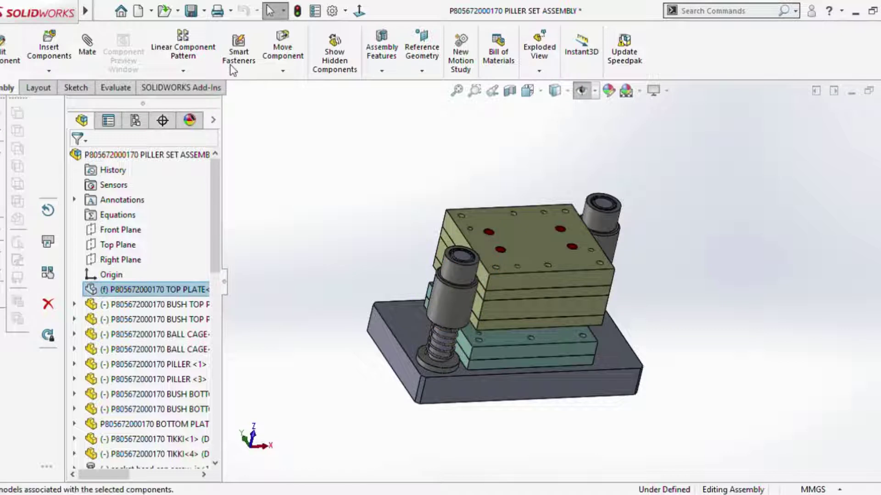
click(720, 232)
mouse_move(732, 260)
middle_down()
mouse_move(698, 200)
mouse_move(671, 188)
mouse_move(686, 209)
middle_up()
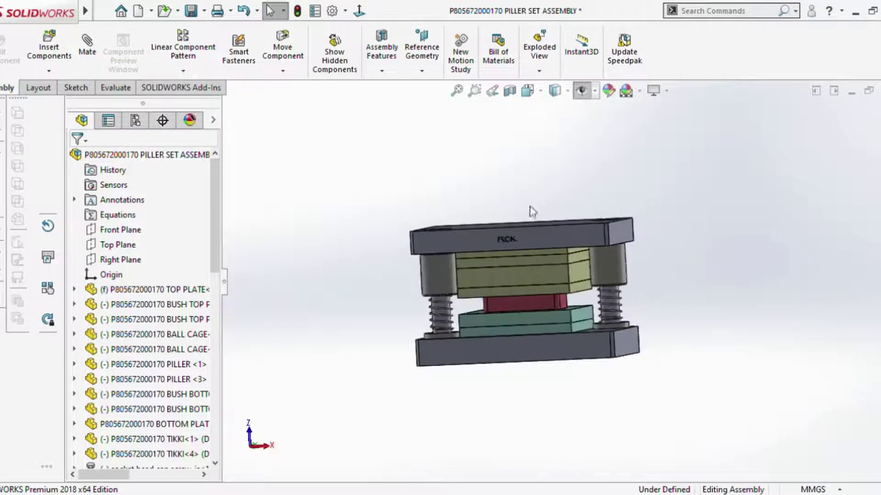
click(298, 11)
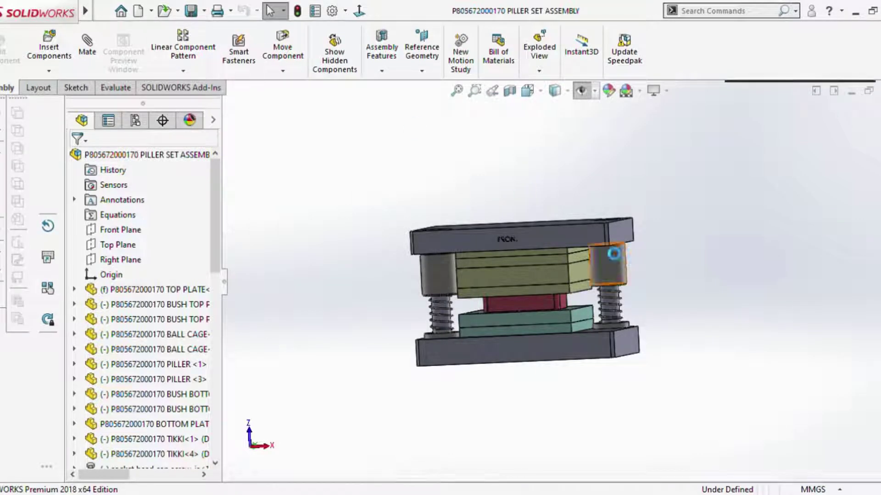
Hide the top plate again to expose the plate stack with its four red pin heads.
mouse_move(528, 211)
middle_down()
mouse_move(591, 220)
mouse_move(552, 210)
mouse_move(559, 197)
mouse_move(528, 219)
mouse_move(504, 198)
middle_up()
scroll(507, 270, down, 3)
scroll(511, 253, up, 3)
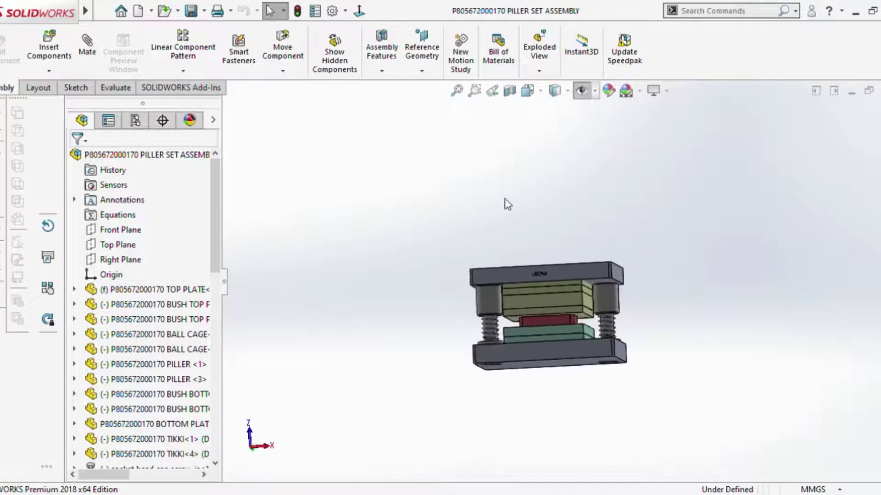
scroll(528, 309, down, 2)
scroll(528, 308, down, 3)
scroll(577, 293, down, 2)
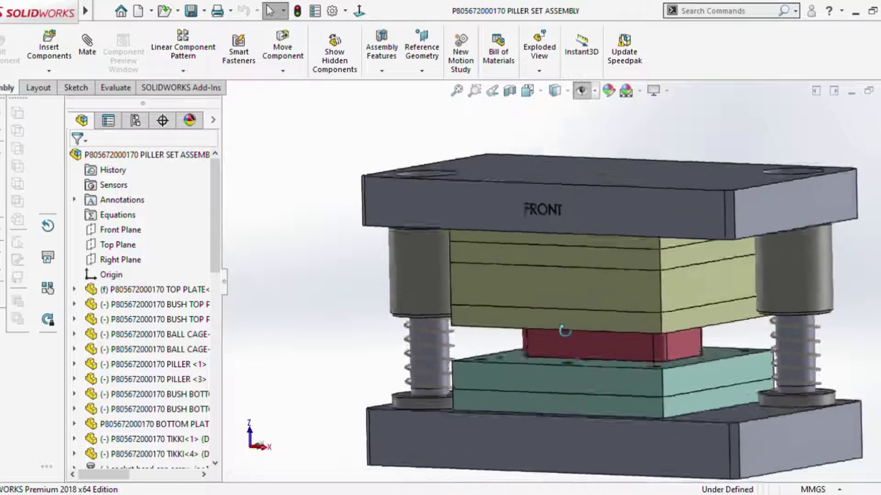
scroll(575, 280, down, 1)
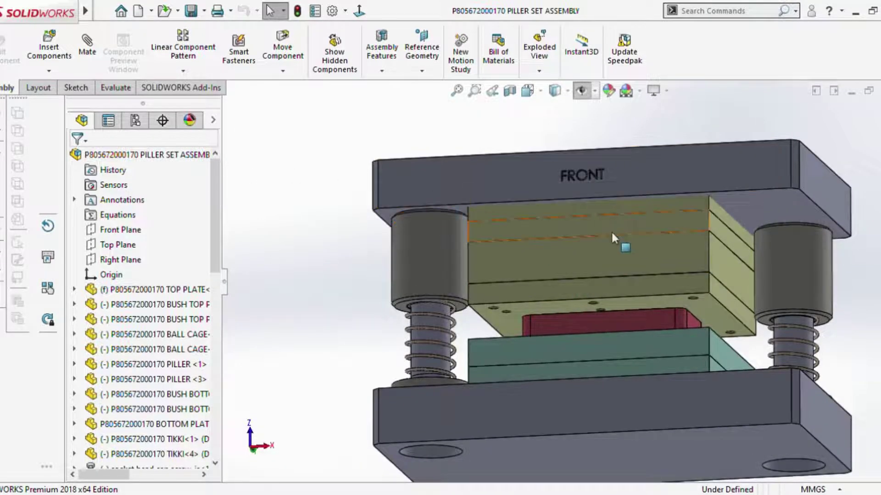
click(687, 172)
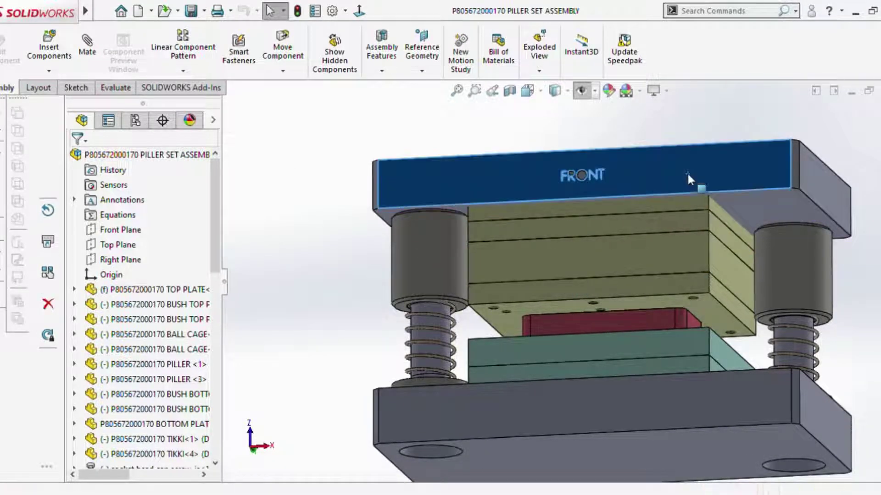
mouse_move(688, 174)
middle_down()
mouse_move(614, 149)
mouse_move(628, 230)
middle_up()
key(Tab)
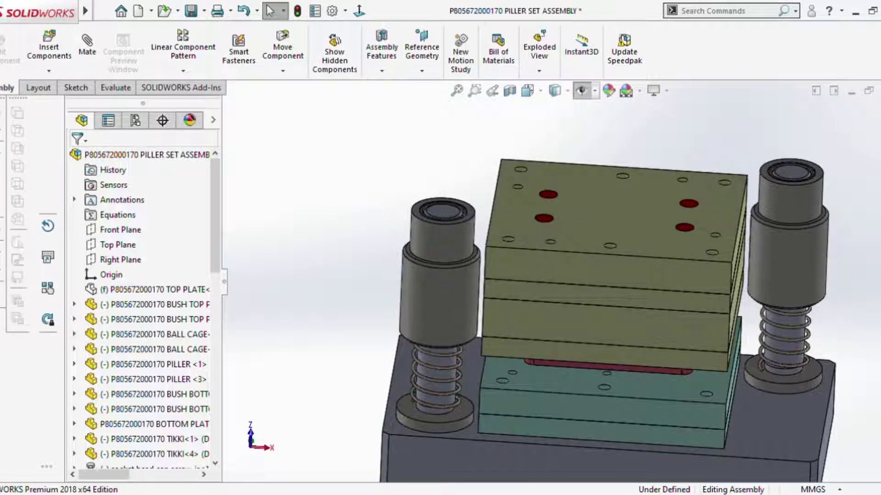
Measure the gap from the punch plate's top face to the bottom plate: 145 mm.
click(114, 91)
click(333, 48)
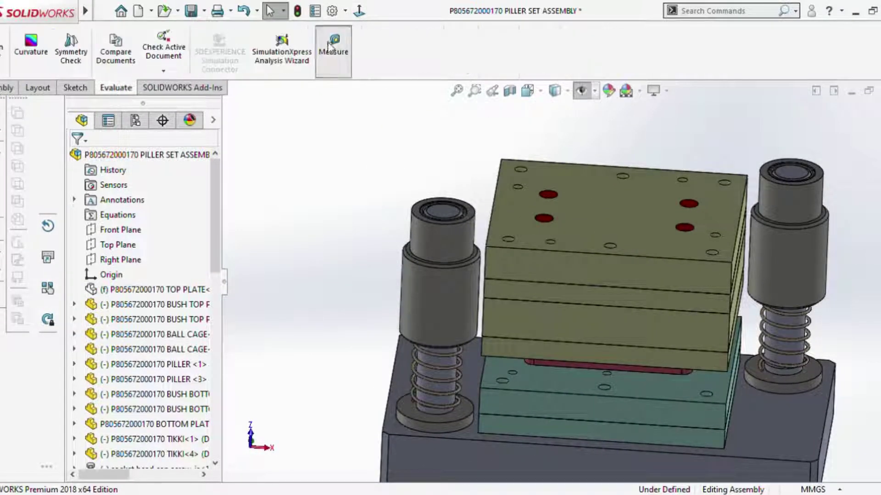
click(619, 215)
mouse_move(619, 215)
middle_down()
mouse_move(780, 371)
mouse_move(727, 418)
middle_up()
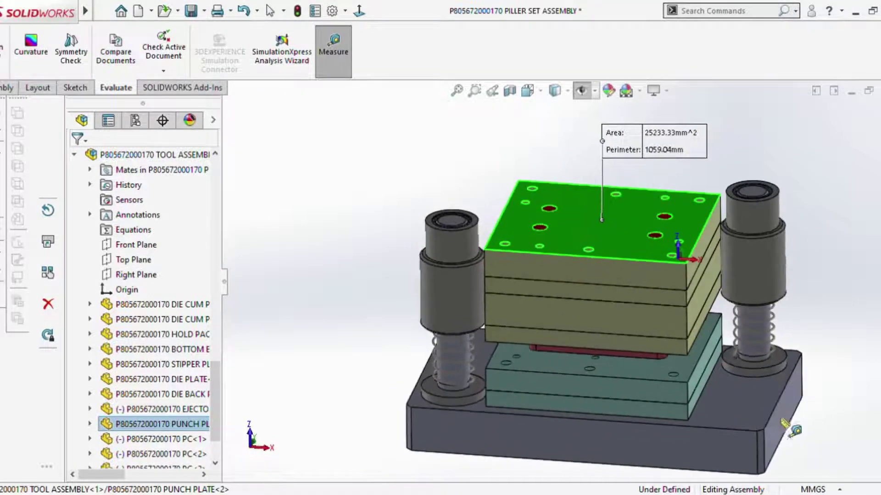
click(727, 418)
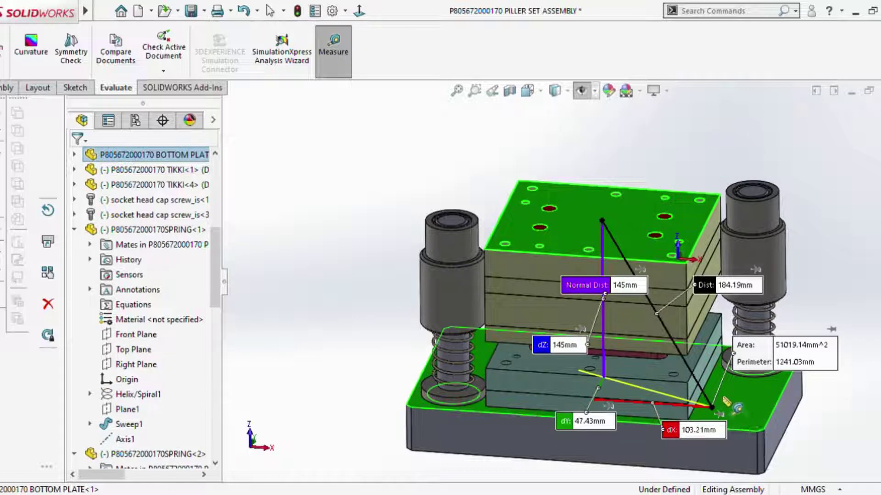
key(Escape)
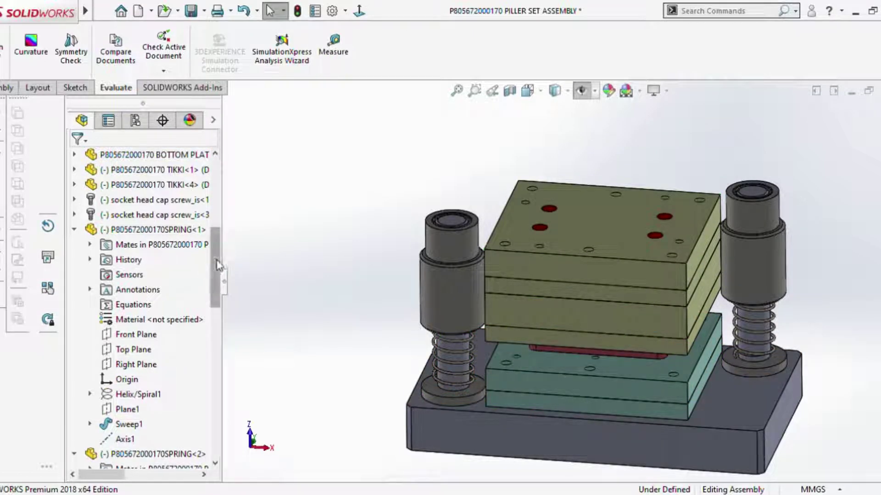
Show the hidden top plate again and orbit to view the assembly's underside.
drag(218, 265, 230, 163)
click(156, 290)
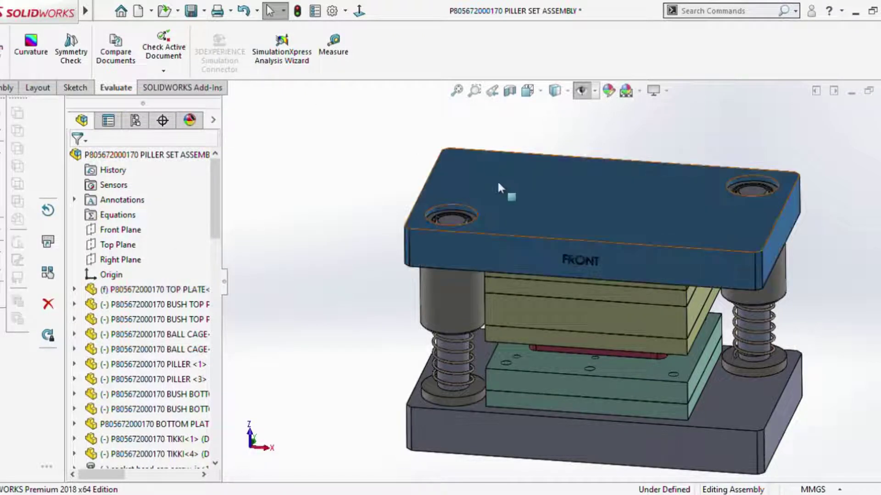
middle_drag(467, 259, 507, 140)
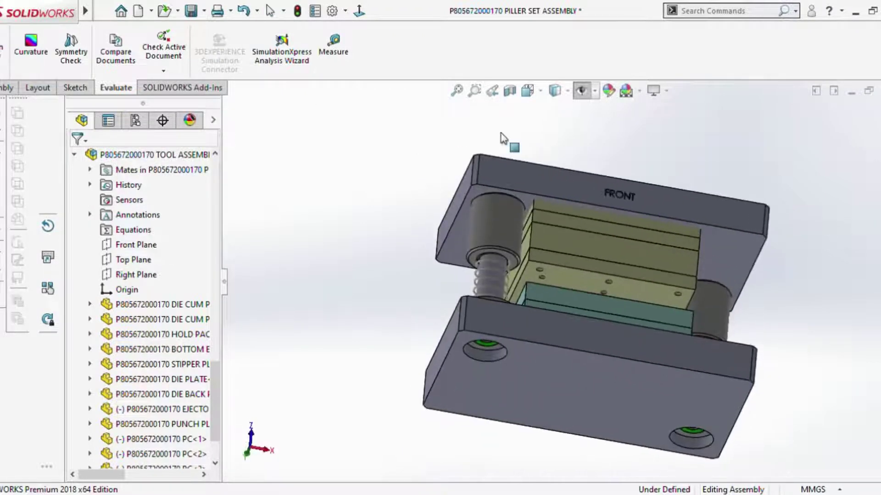
Measure the 130 mm gap from the top plate's underside to the bottom plate.
click(334, 50)
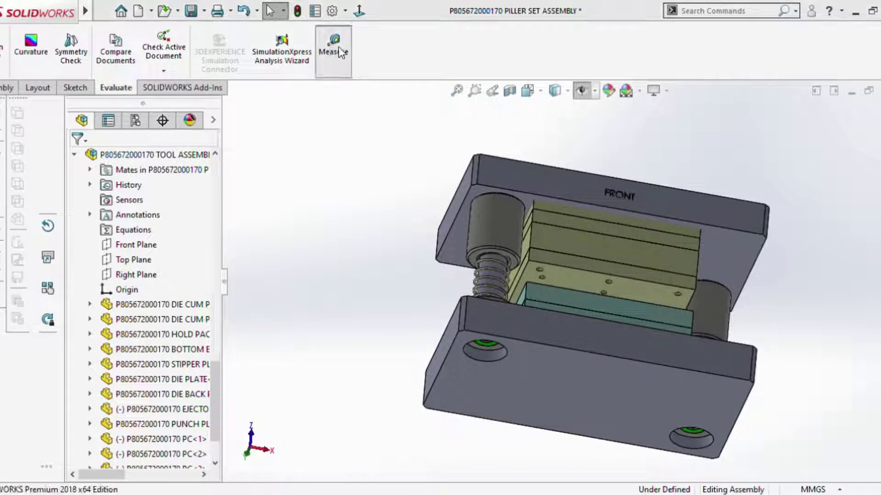
click(734, 266)
mouse_move(734, 266)
middle_down()
mouse_move(719, 365)
mouse_move(701, 380)
middle_up()
click(701, 380)
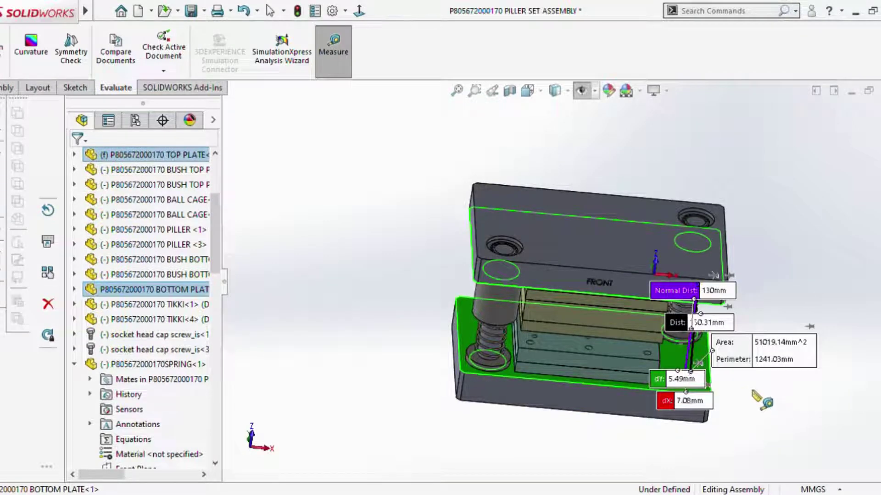
key(Escape)
middle_drag(761, 400, 665, 312)
scroll(610, 277, down, 5)
Lengthen the pillar's revolve sketch dimension from 177 mm to 192 mm, then return to the die set assembly.
scroll(610, 278, down, 3)
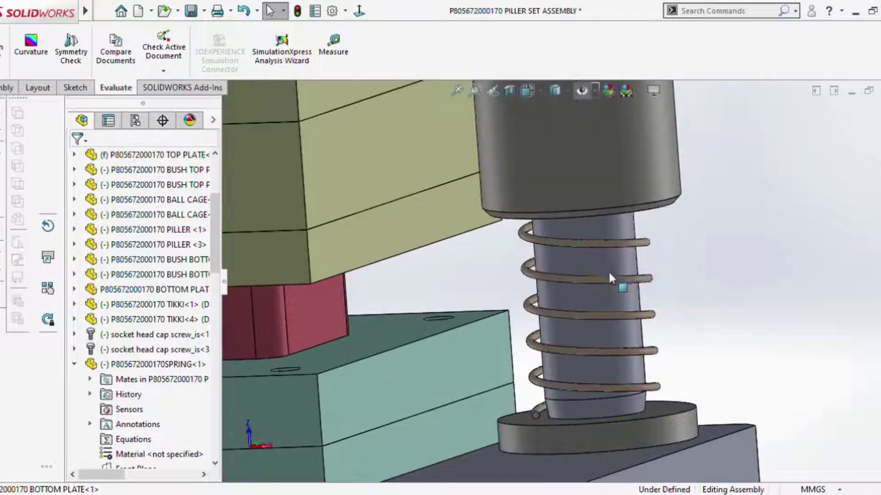
click(600, 263)
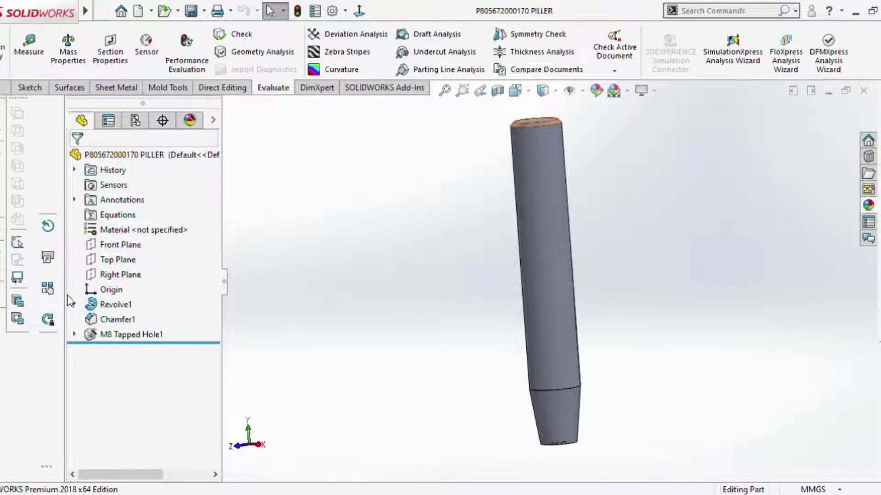
click(73, 304)
click(128, 320)
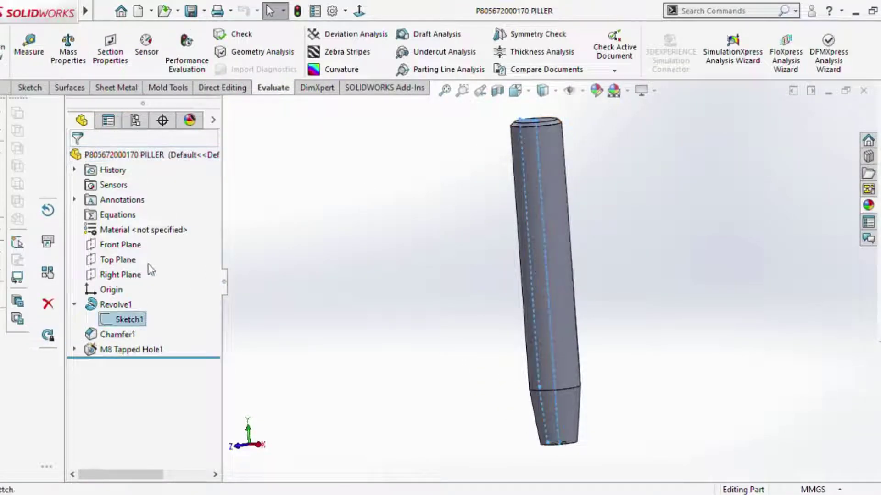
click(151, 270)
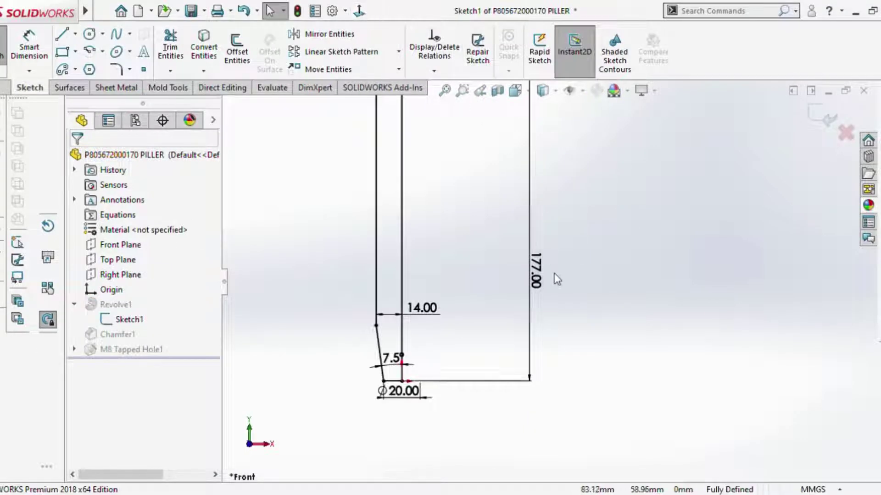
scroll(557, 277, down, 4)
click(546, 281)
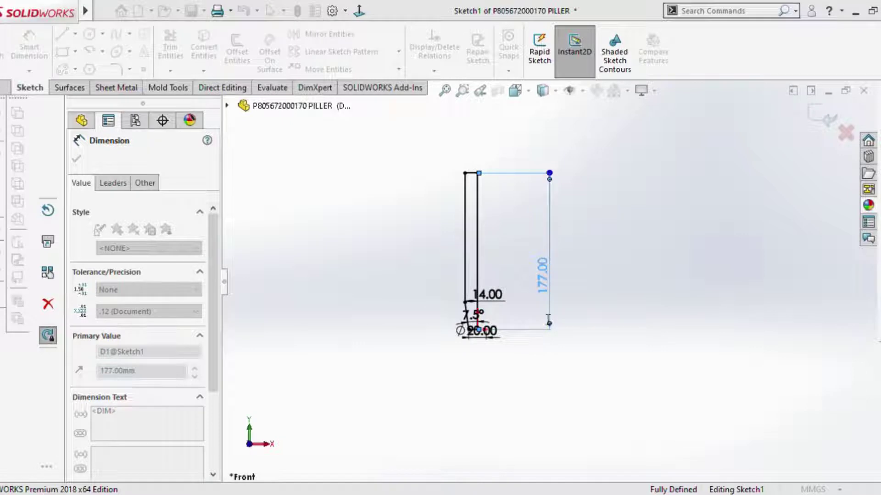
key(Return)
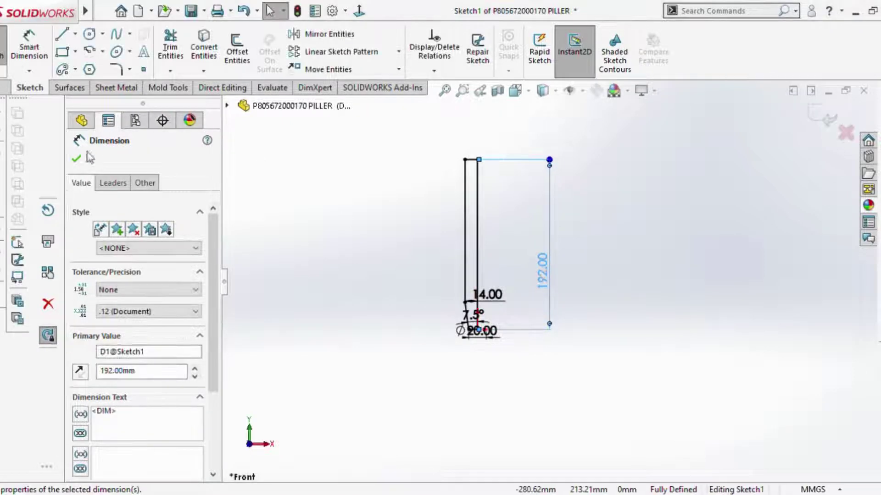
click(512, 141)
click(810, 115)
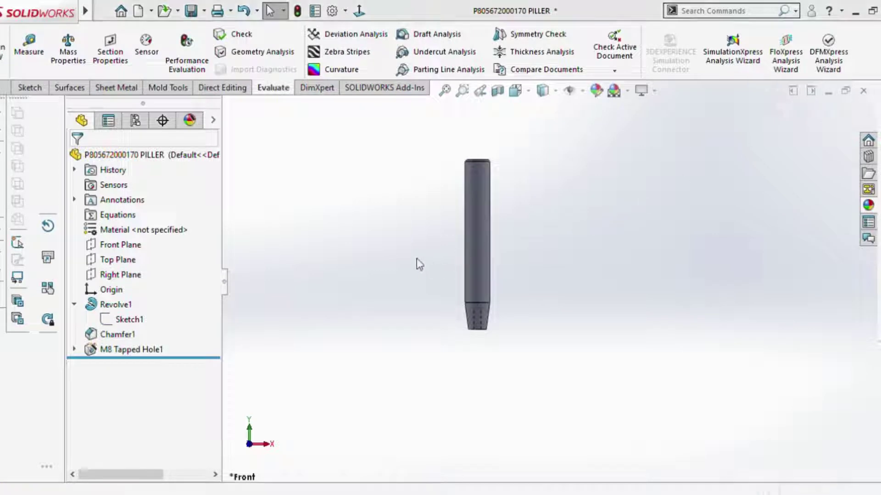
key(ctrl+Tab)
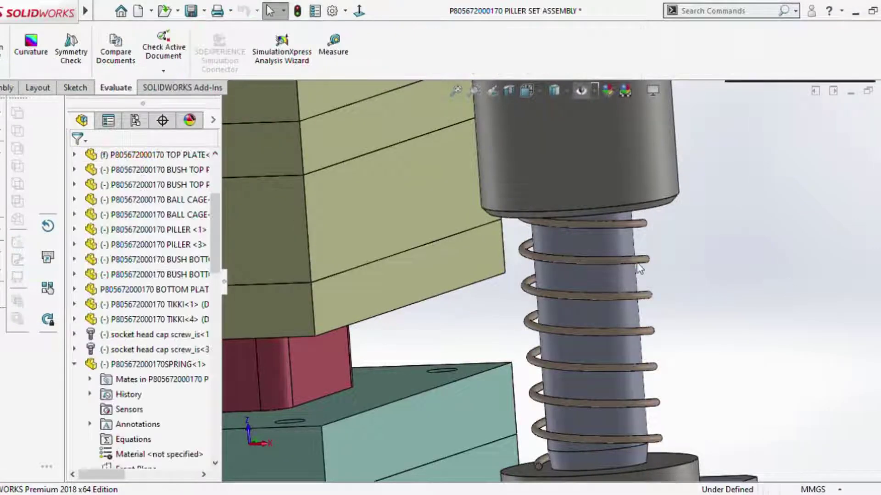
Save the die set assembly.
scroll(550, 234, up, 6)
middle_drag(554, 239, 294, 6)
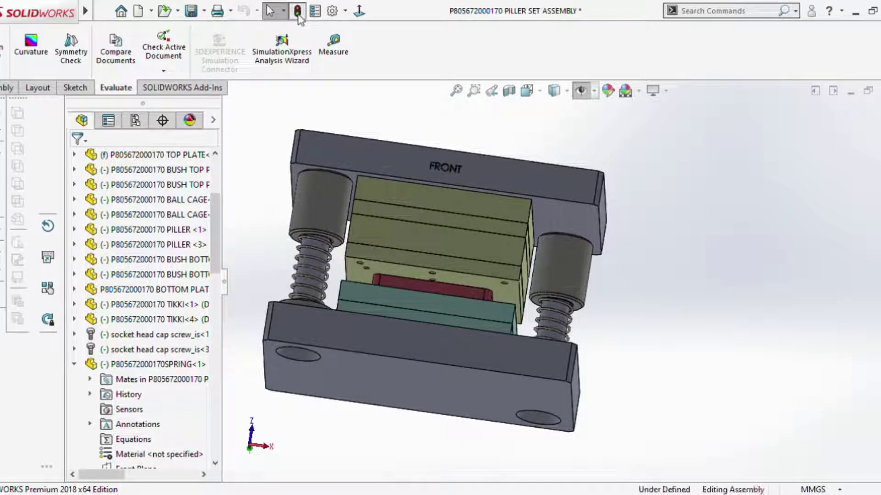
click(190, 11)
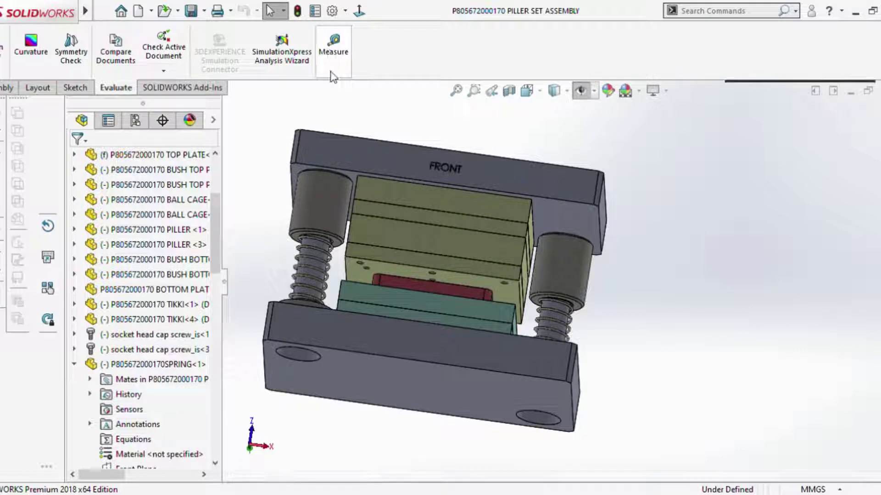
Measure the 145 mm distance between the top plate and bottom plate faces.
click(333, 53)
click(563, 229)
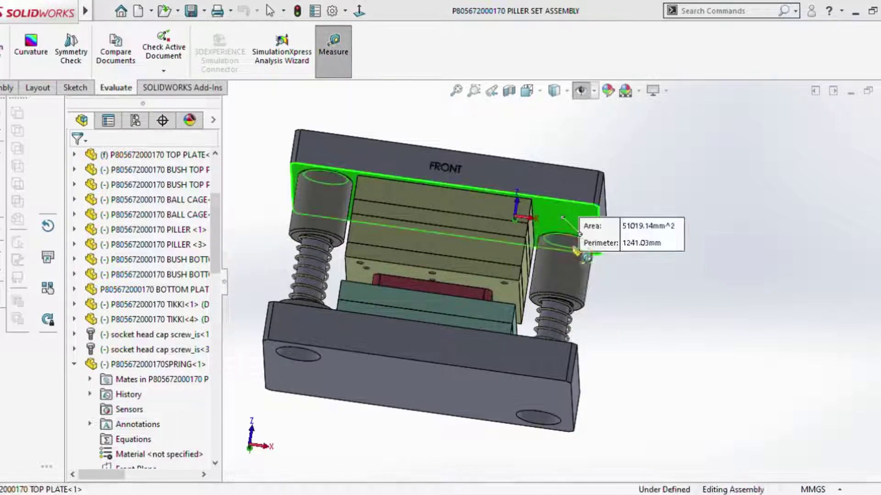
middle_drag(564, 230, 553, 378)
click(553, 379)
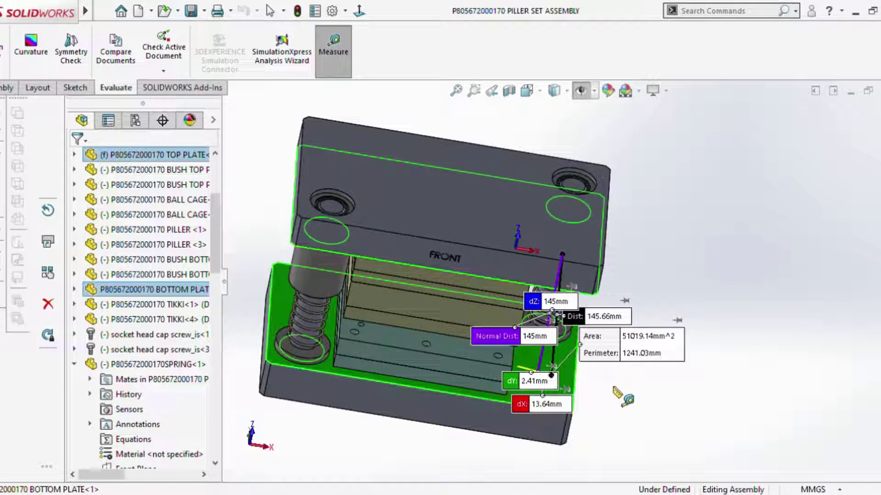
key(Escape)
Orbit around the plate stack and select the die cum punch hold plate.
mouse_move(614, 384)
middle_down()
mouse_move(541, 321)
mouse_move(531, 260)
middle_up()
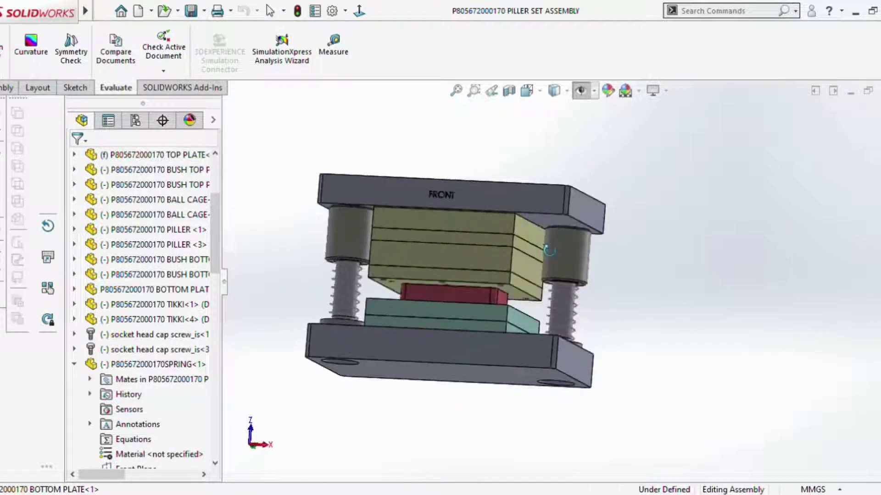
scroll(520, 299, down, 4)
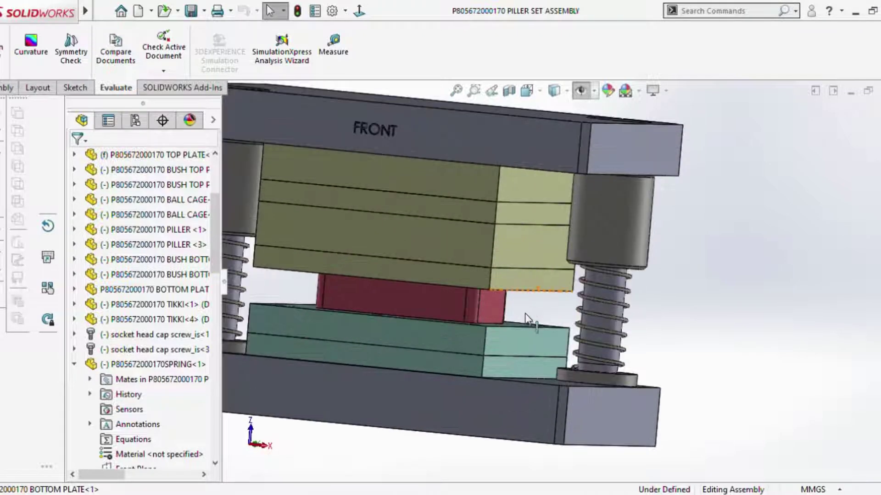
mouse_move(529, 320)
middle_down()
mouse_move(522, 350)
mouse_move(468, 343)
middle_up()
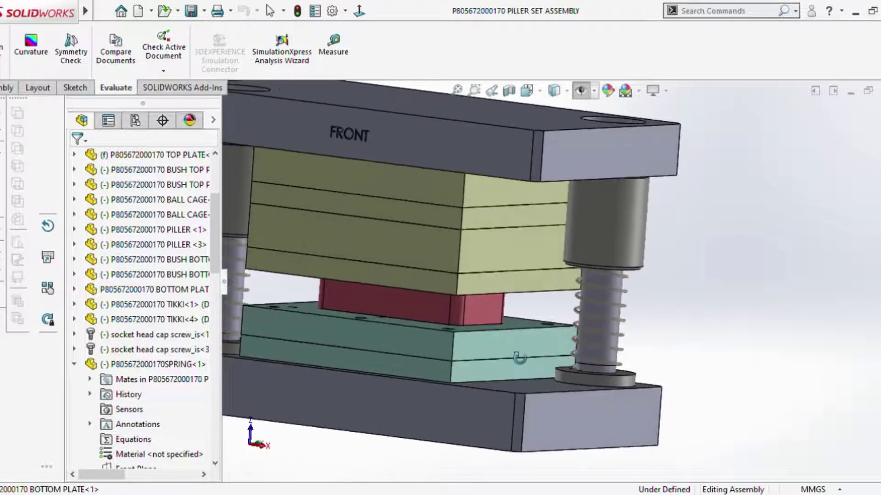
click(467, 343)
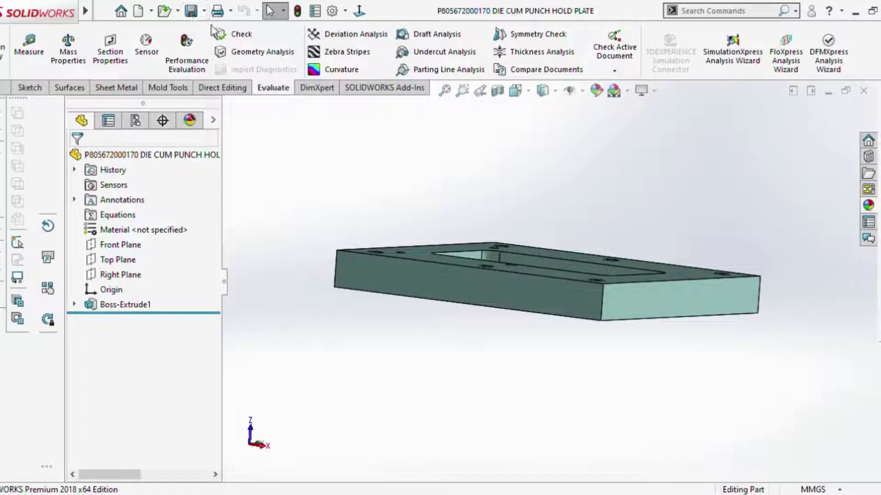
Measure the length of a pocket edge on the hold plate.
middle_drag(413, 210, 446, 238)
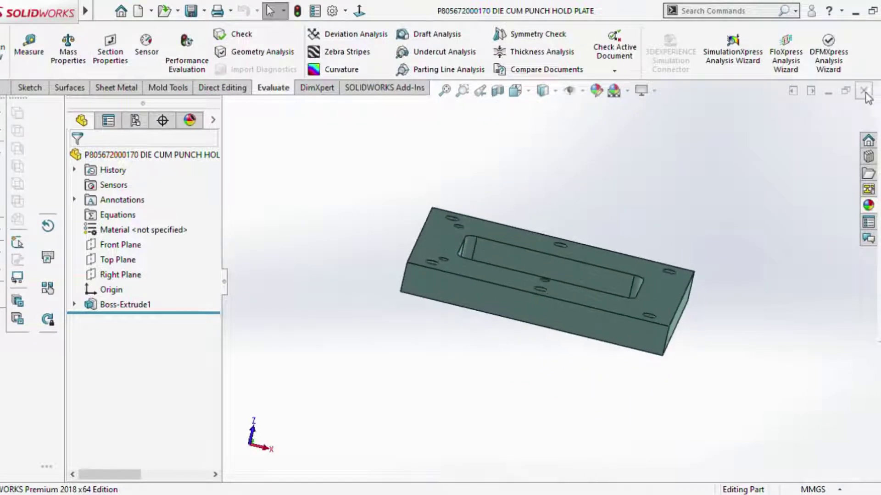
click(29, 46)
middle_drag(504, 256, 471, 255)
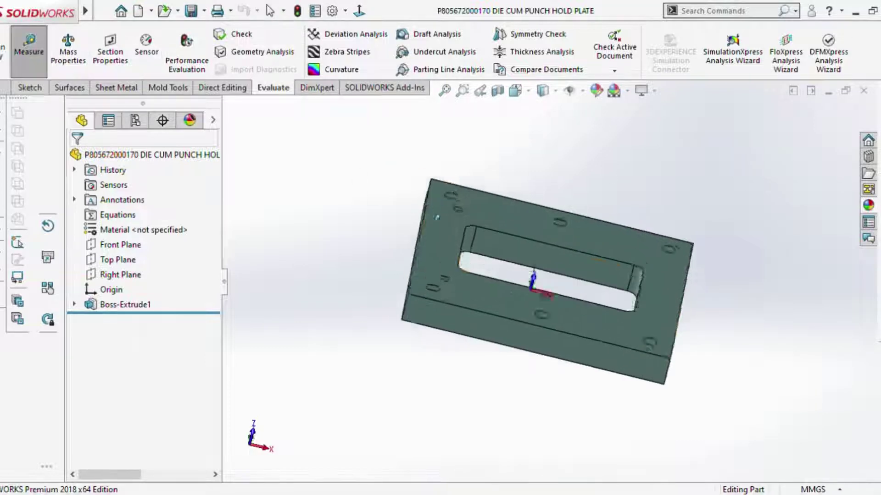
click(462, 250)
key(Escape)
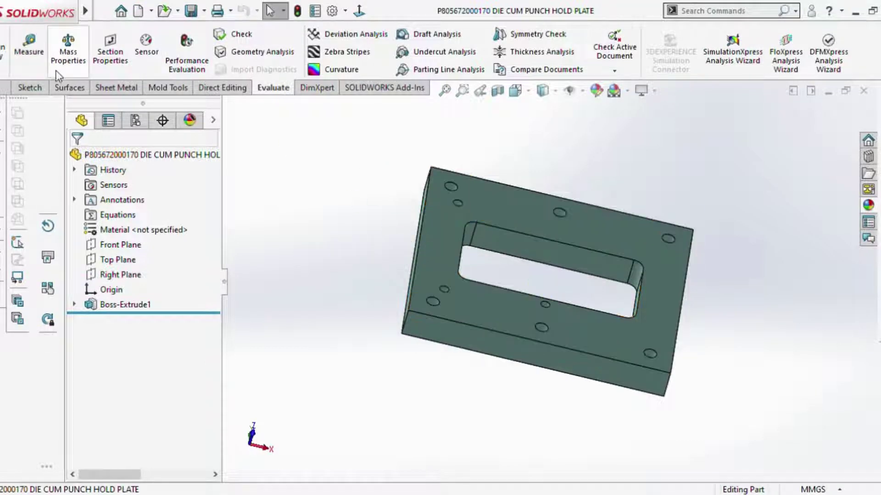
Measure the top face (18726.77 mm², 1212.75 mm perimeter) and plate thickness, then close the part.
click(28, 46)
click(440, 257)
middle_drag(440, 257, 469, 233)
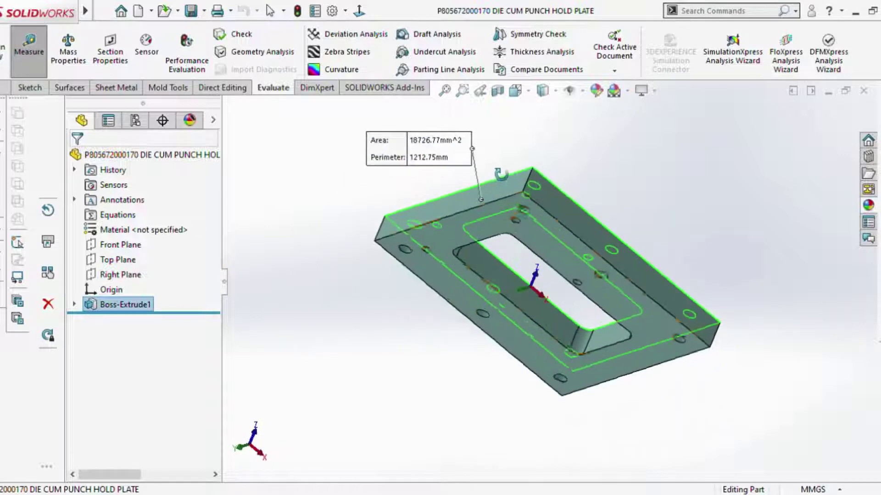
click(470, 247)
key(Escape)
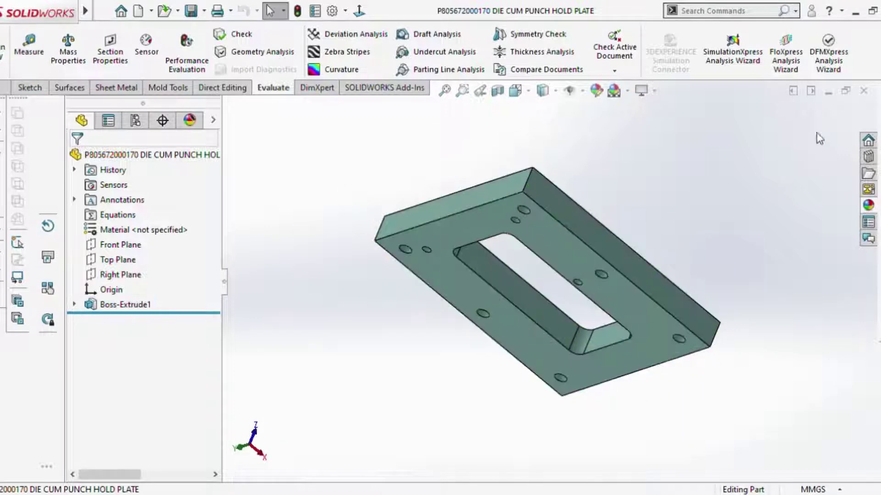
click(864, 91)
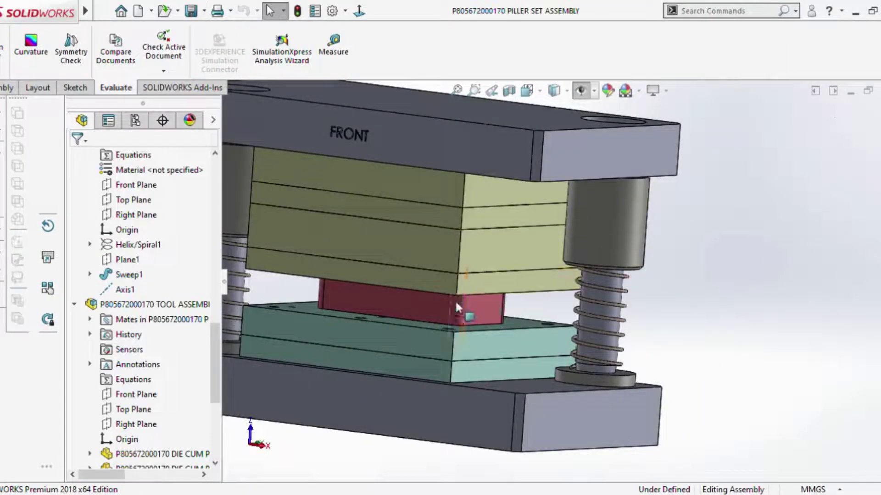
scroll(532, 321, down, 5)
mouse_move(532, 355)
middle_down()
mouse_move(507, 344)
mouse_move(527, 334)
mouse_move(530, 309)
mouse_move(557, 339)
mouse_move(561, 314)
middle_up()
scroll(561, 315, up, 3)
scroll(567, 275, down, 3)
scroll(568, 276, down, 2)
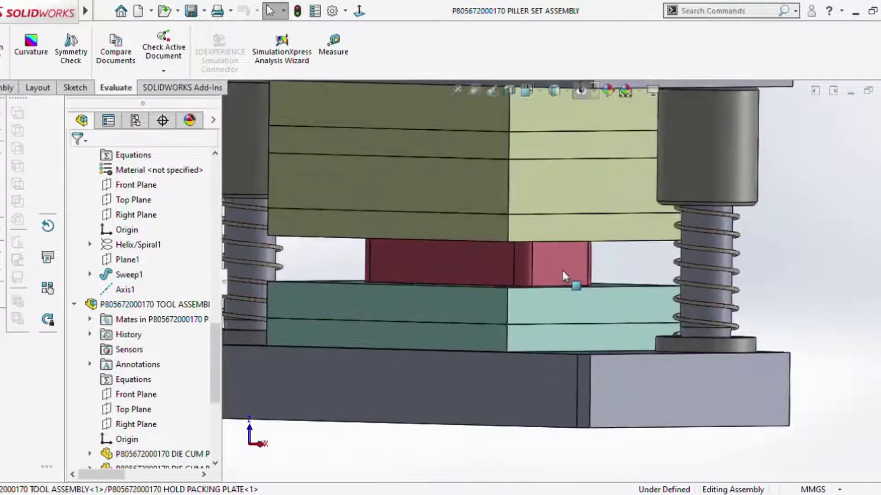
scroll(563, 273, up, 3)
scroll(556, 229, down, 2)
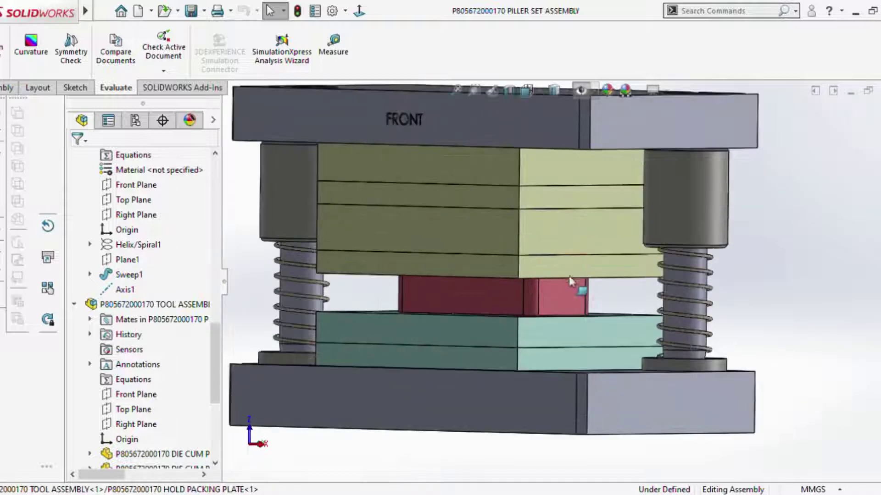
click(526, 329)
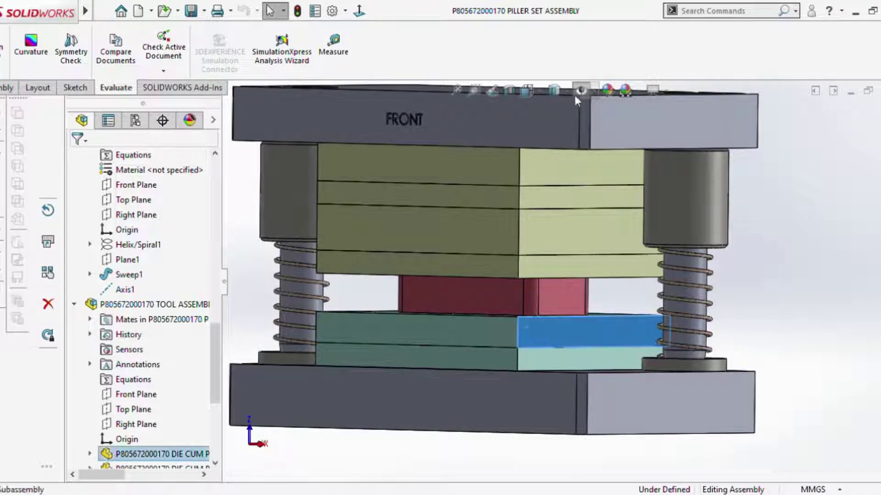
click(801, 304)
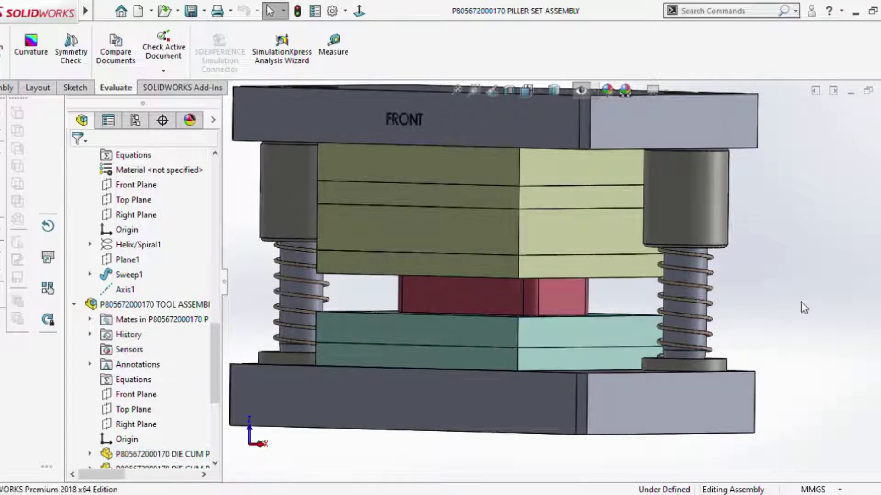
click(533, 195)
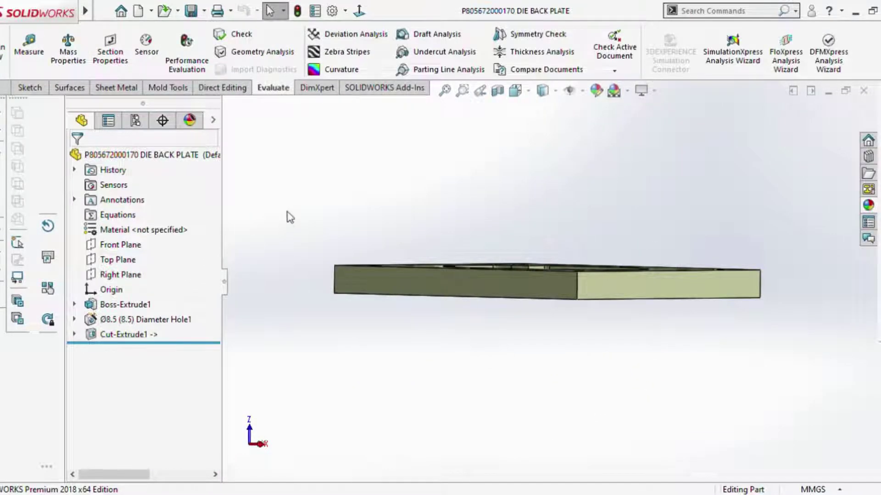
Change the die back plate's Boss-Extrude1 depth from 15 mm to 18 mm, then return to the assembly.
click(120, 304)
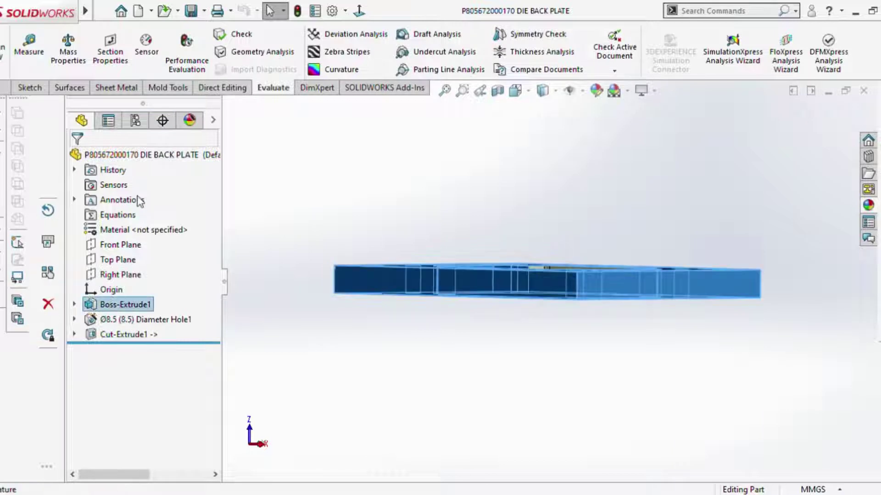
click(140, 201)
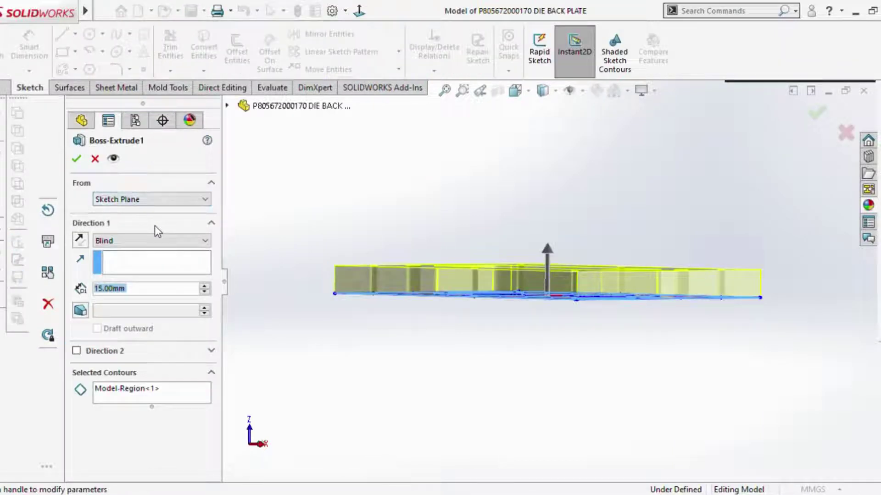
text(18)
key(Return)
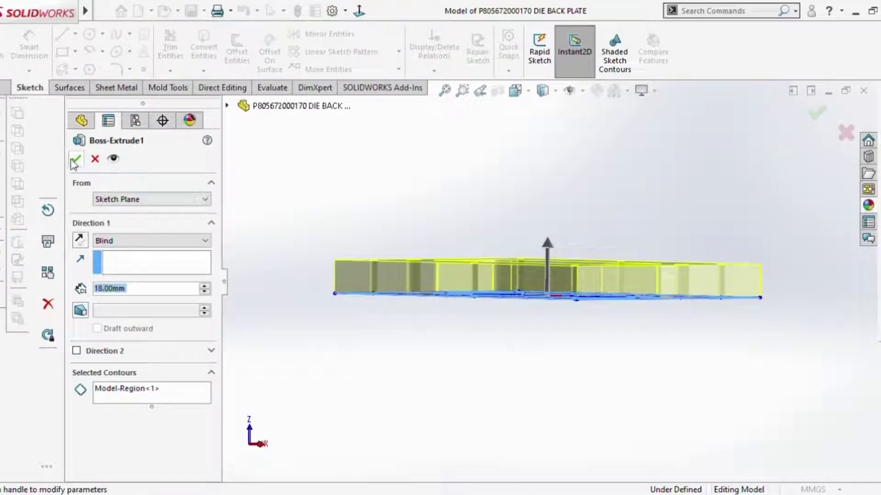
click(75, 160)
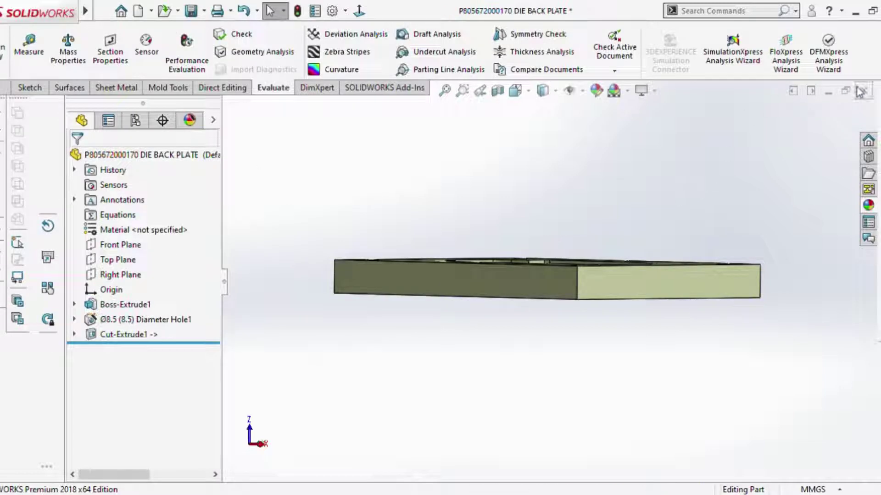
click(400, 262)
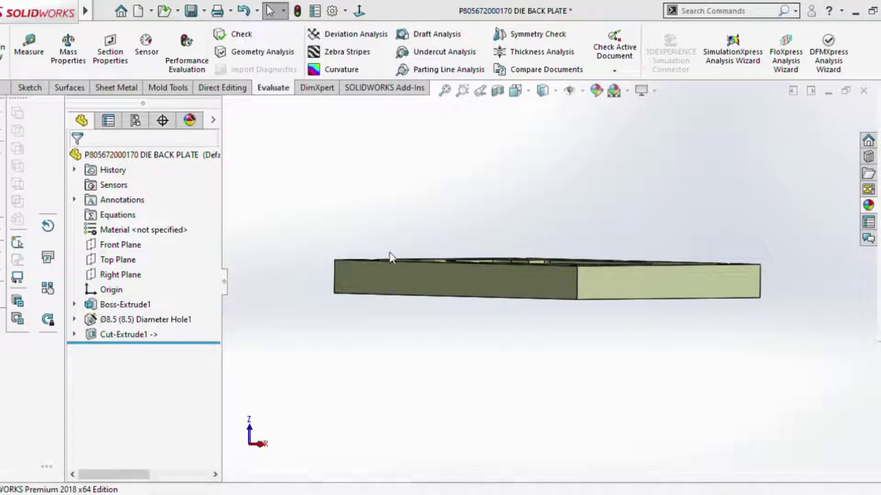
key(ctrl+Tab)
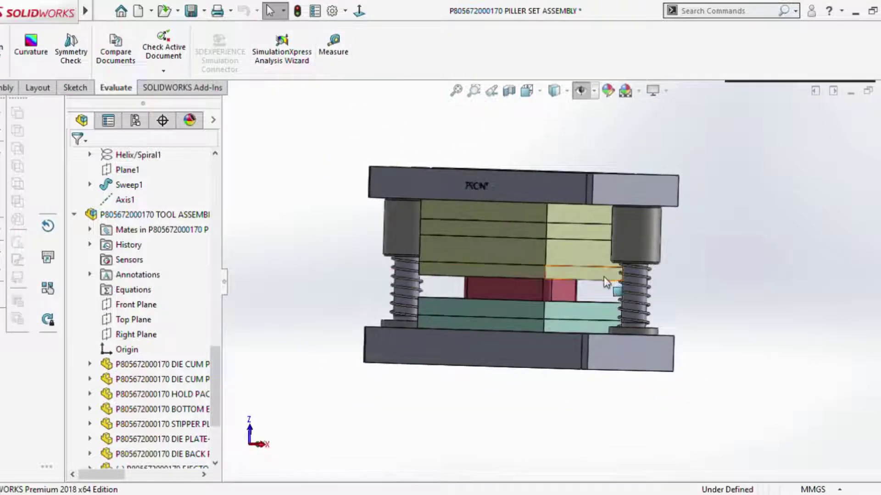
Hide the top plate of the die set assembly.
middle_drag(596, 229, 635, 255)
scroll(607, 235, down, 3)
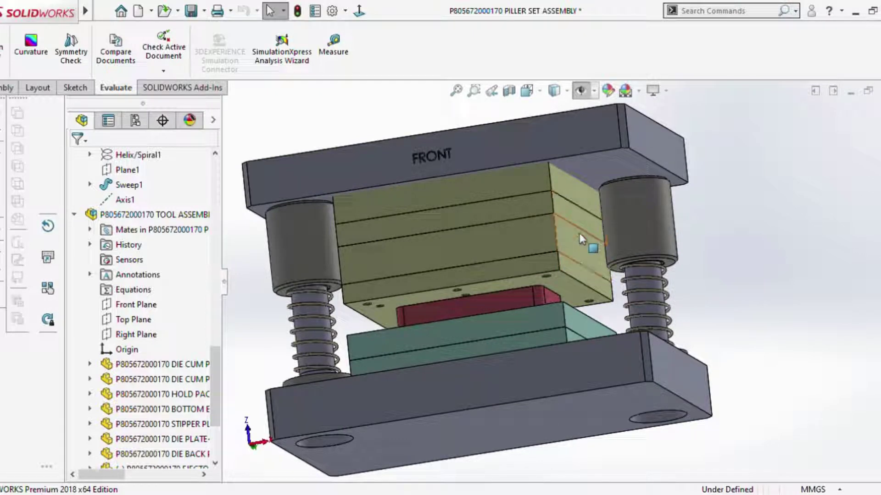
click(579, 138)
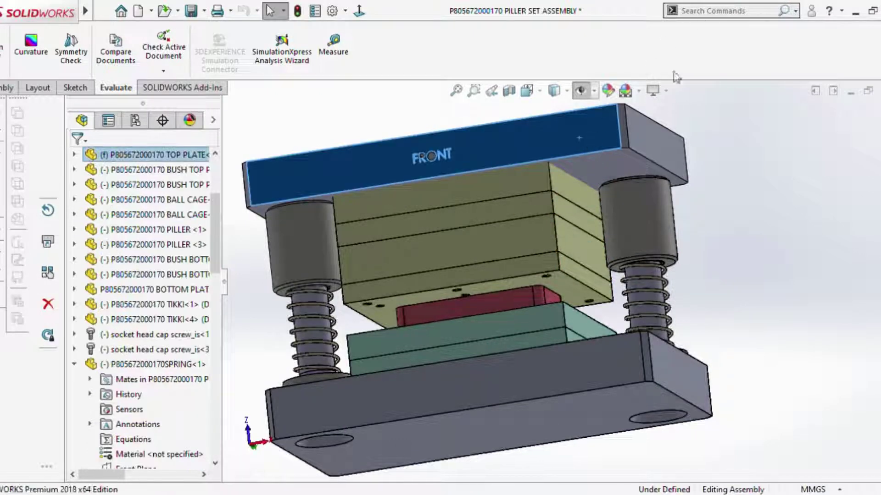
key(Tab)
Measure the 148 mm gap from the upper plate stack to the bottom plate.
middle_drag(661, 196, 282, 86)
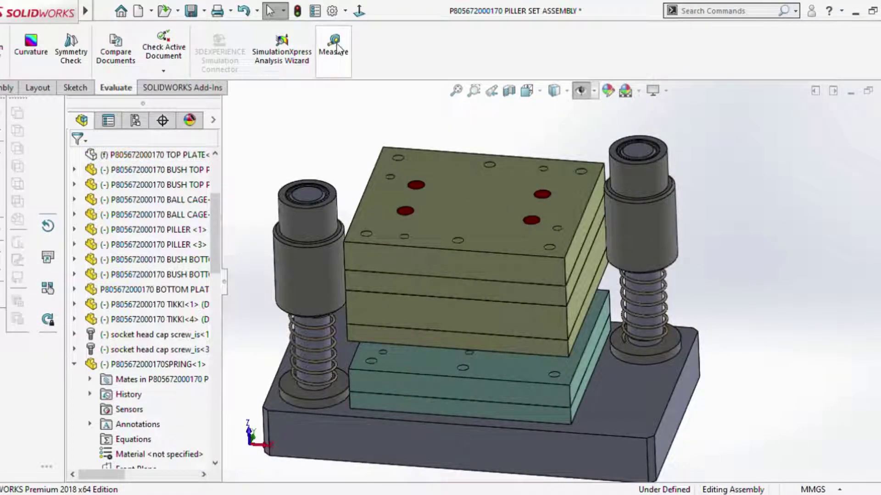
click(337, 46)
click(458, 192)
mouse_move(458, 193)
middle_down()
mouse_move(646, 317)
mouse_move(642, 349)
middle_up()
click(638, 348)
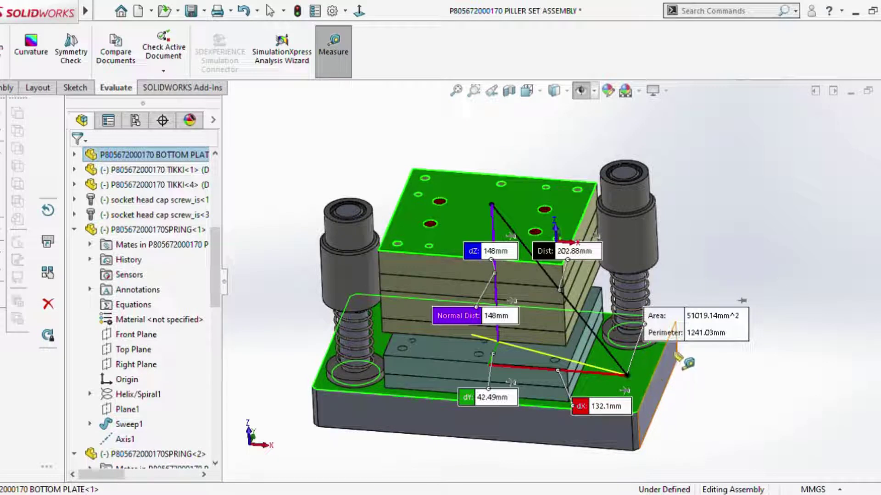
key(Escape)
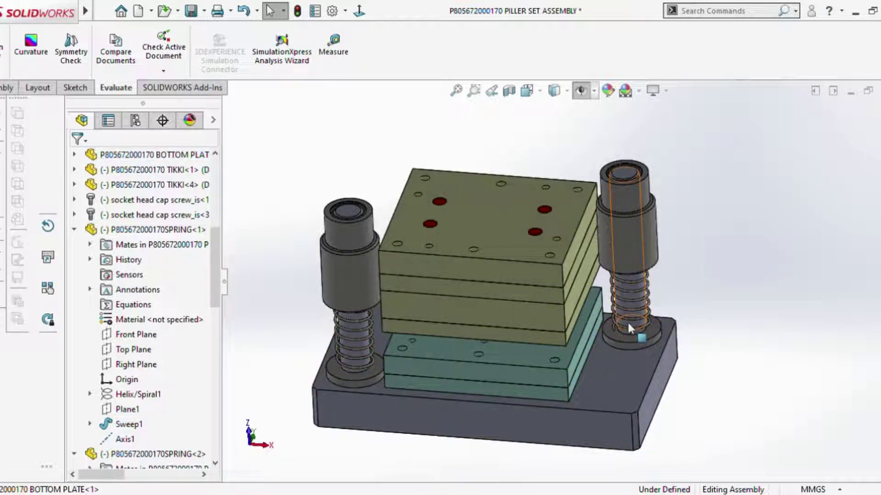
Zoom in on the right pillar and open its PILLER part.
mouse_move(627, 321)
middle_down()
mouse_move(579, 285)
mouse_move(605, 288)
middle_up()
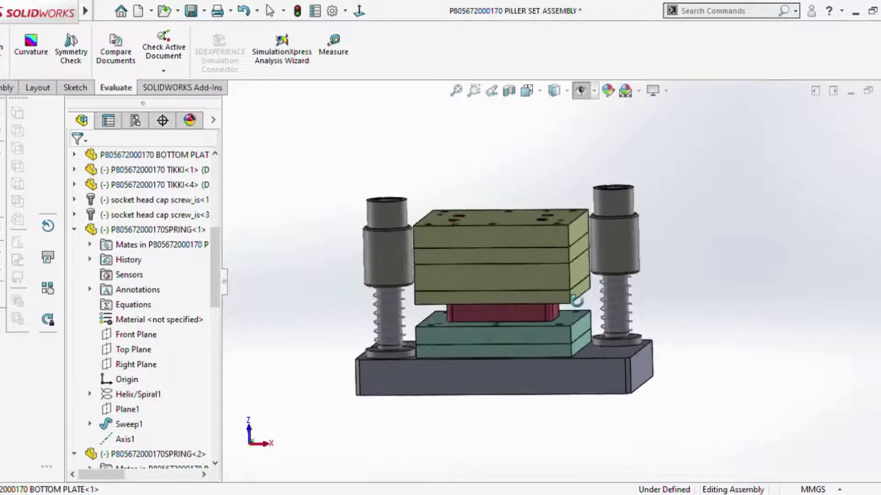
scroll(638, 308, down, 3)
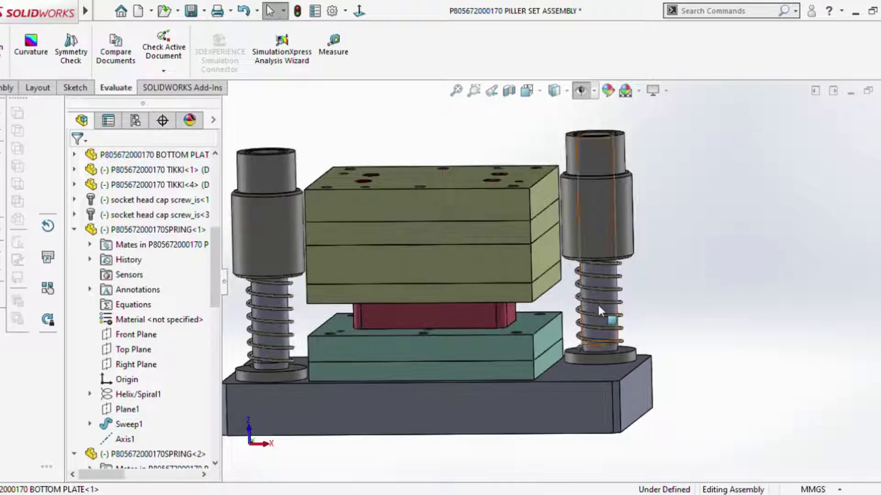
scroll(601, 303, down, 2)
scroll(603, 302, down, 2)
click(568, 310)
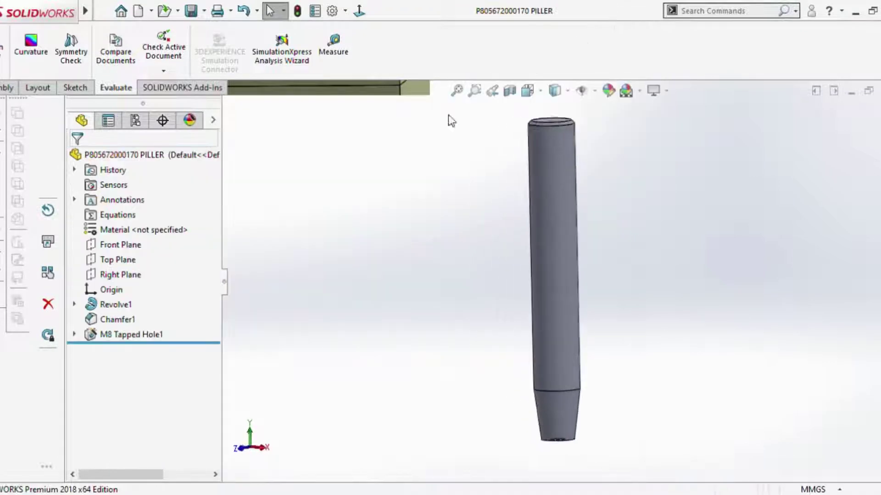
Change the pillar profile Sketch1 length from 192 mm to 195 mm and rebuild the pillar.
click(74, 304)
click(131, 321)
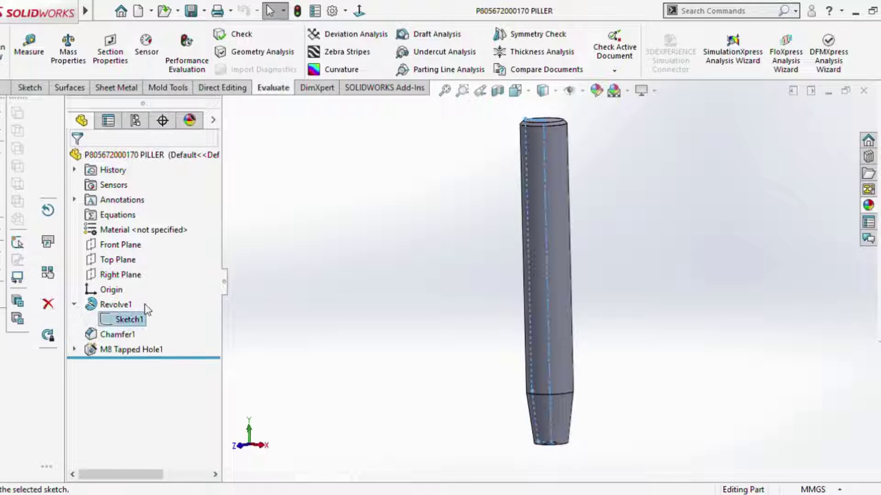
click(153, 267)
click(360, 13)
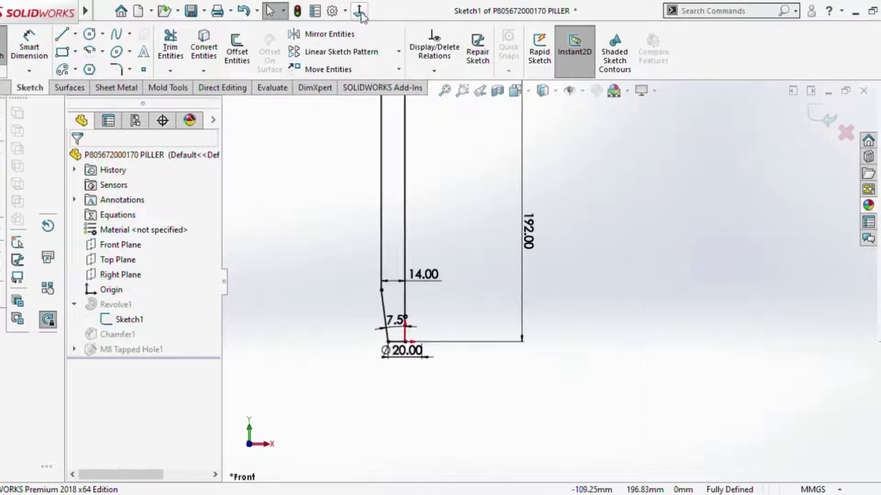
click(548, 251)
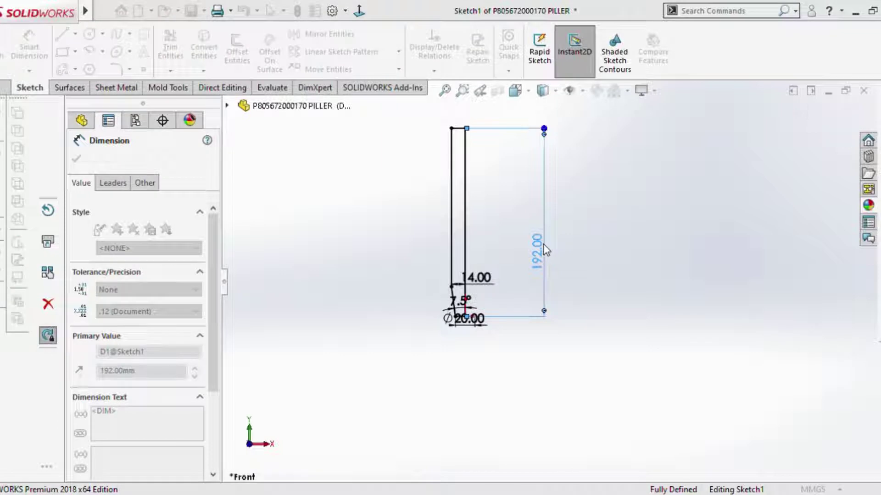
click(77, 160)
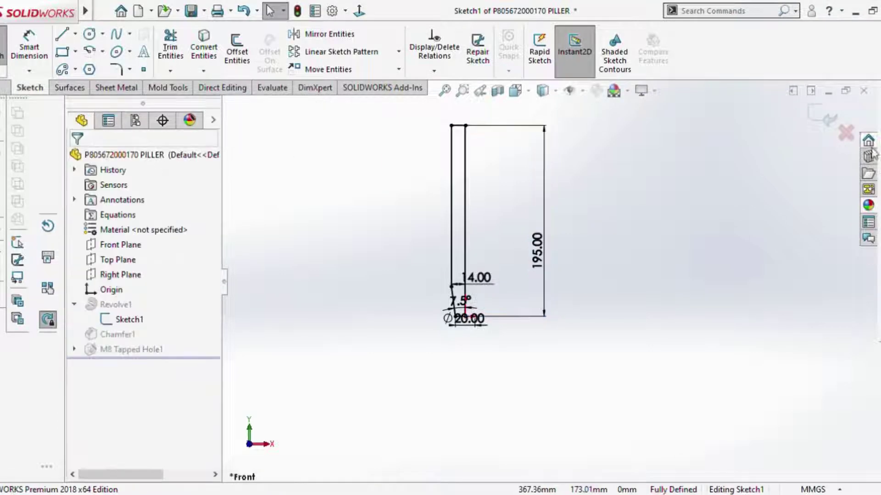
click(817, 122)
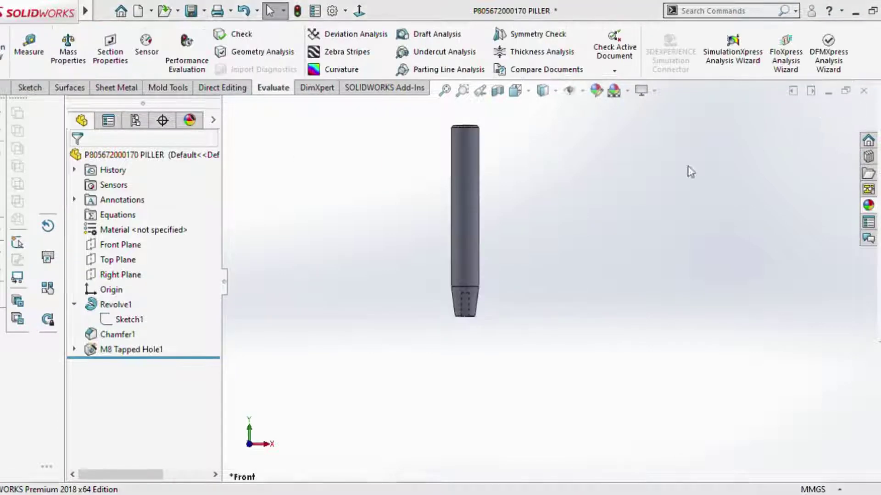
Back in the assembly, show the TOP PLATE again and save.
key(ctrl+Tab)
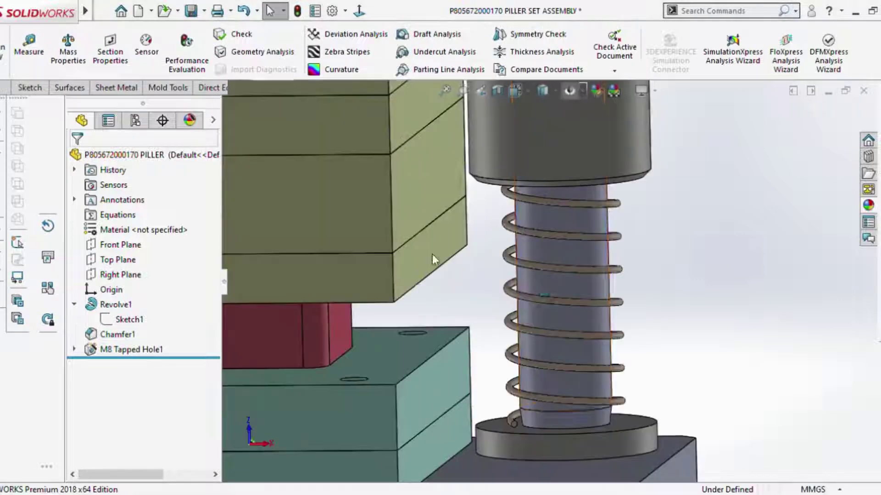
key(f)
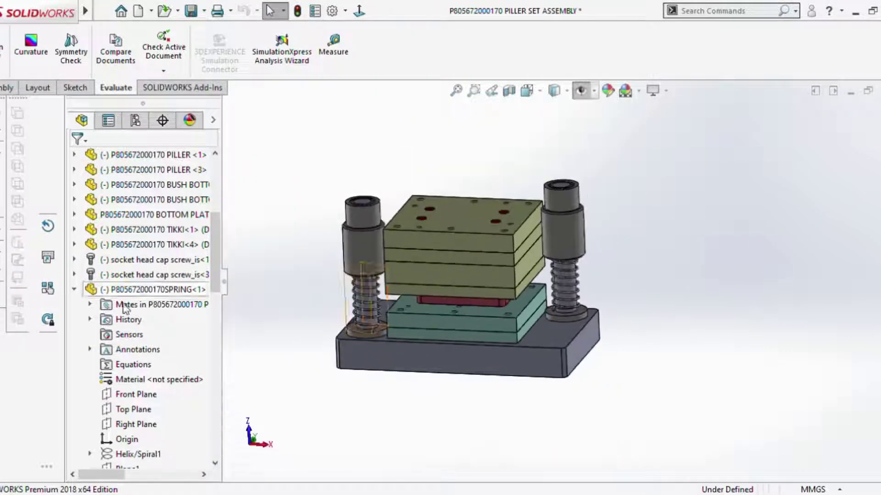
drag(211, 249, 214, 194)
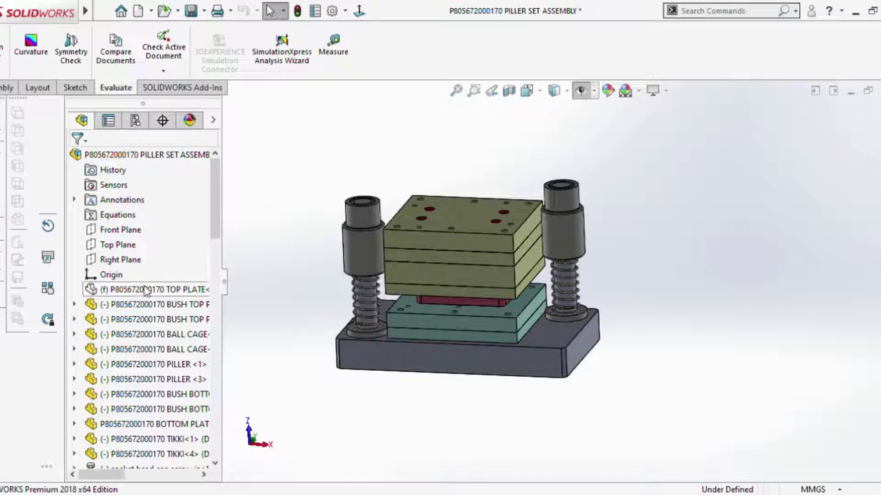
click(149, 290)
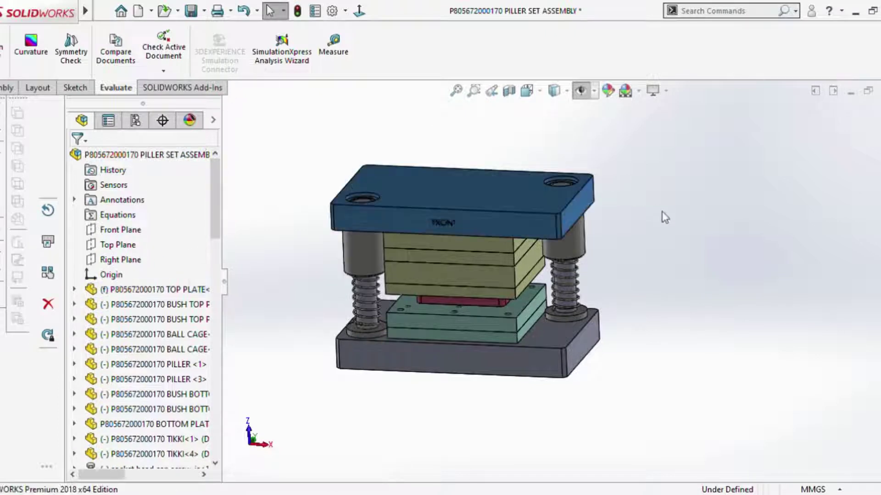
click(660, 226)
mouse_move(661, 226)
middle_down()
mouse_move(595, 289)
mouse_move(615, 202)
middle_up()
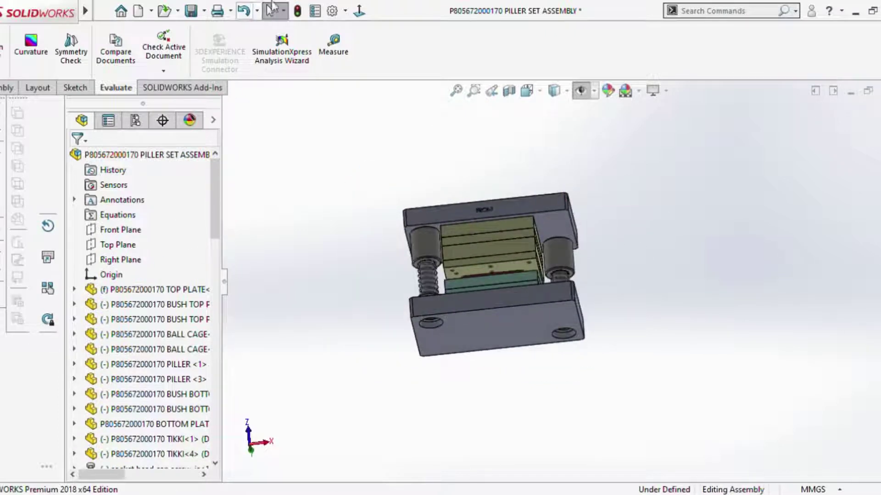
click(297, 13)
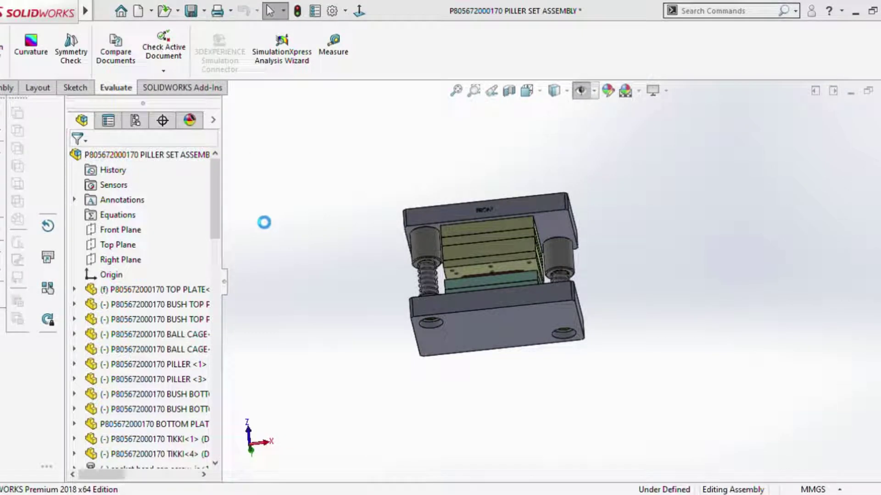
Measure the 148 mm gap between the top plate and bottom plate faces.
click(333, 46)
scroll(539, 198, down, 3)
middle_drag(555, 236, 582, 439)
click(560, 248)
click(577, 435)
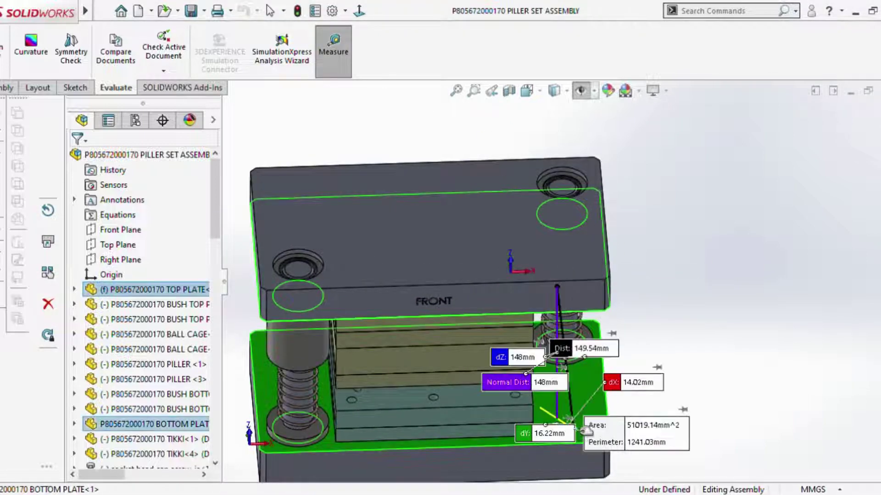
click(699, 274)
key(Escape)
Orbit and zoom the assembly to a low close view of the lower plates.
middle_drag(704, 279, 581, 206)
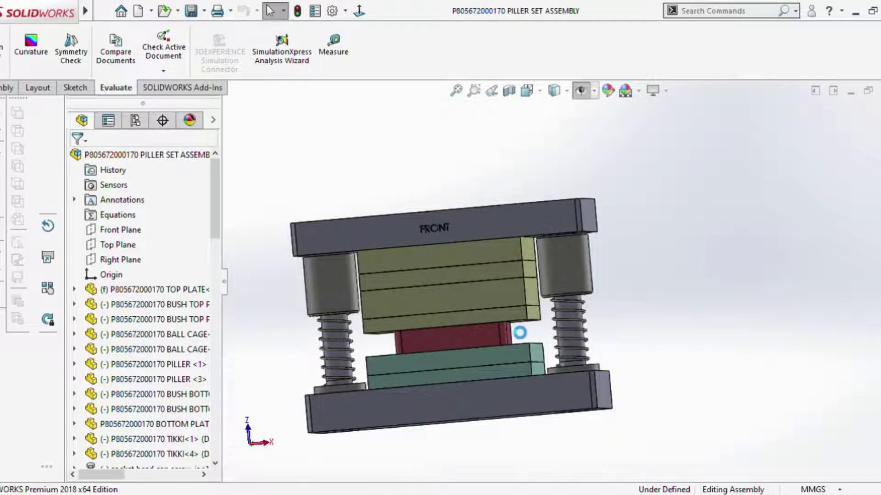
mouse_move(519, 332)
middle_down()
mouse_move(556, 298)
mouse_move(492, 388)
mouse_move(458, 311)
middle_up()
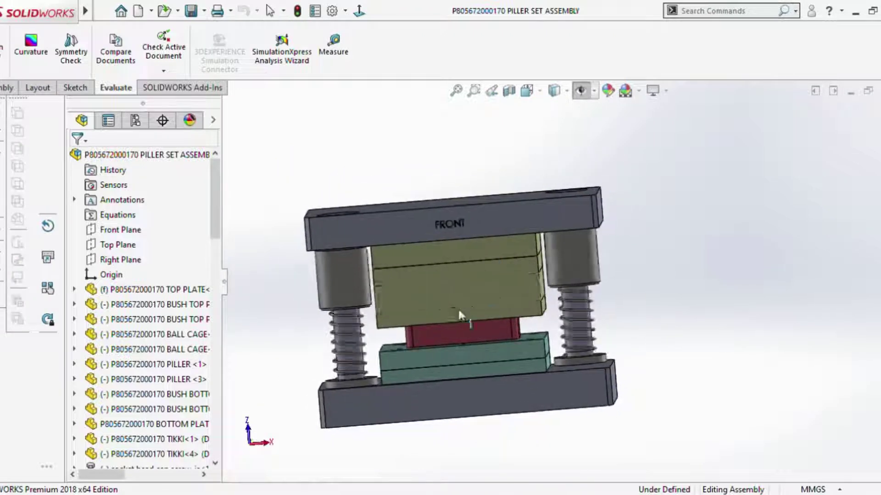
scroll(458, 308, down, 3)
scroll(418, 355, down, 3)
mouse_move(417, 355)
middle_down()
mouse_move(458, 376)
mouse_move(445, 354)
middle_up()
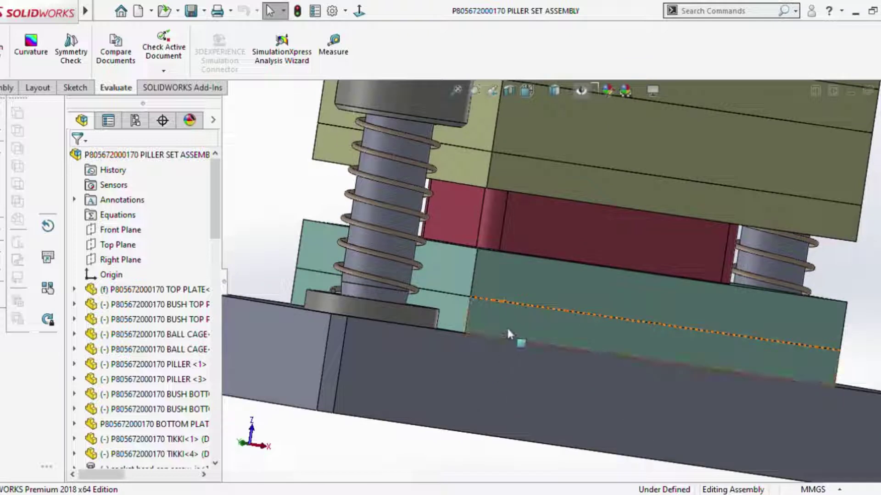
Measure the 25 mm distance between the stripper plate and the die cum punch hold plate.
click(516, 322)
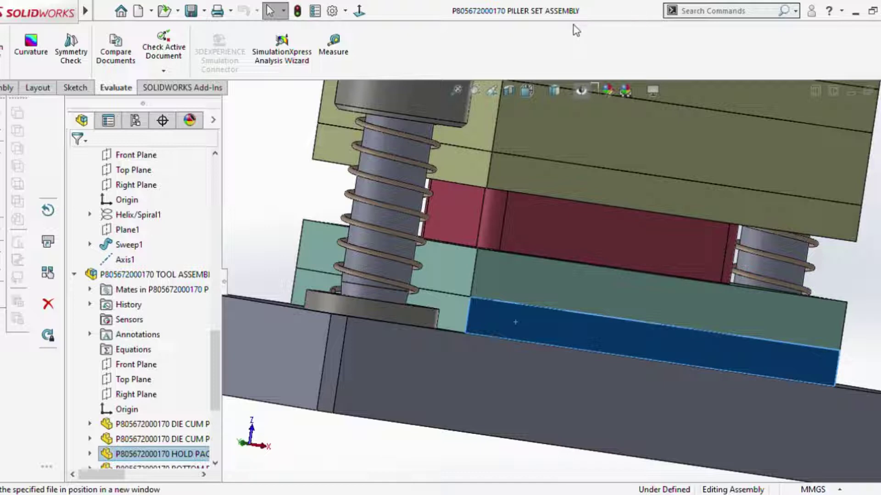
key(Escape)
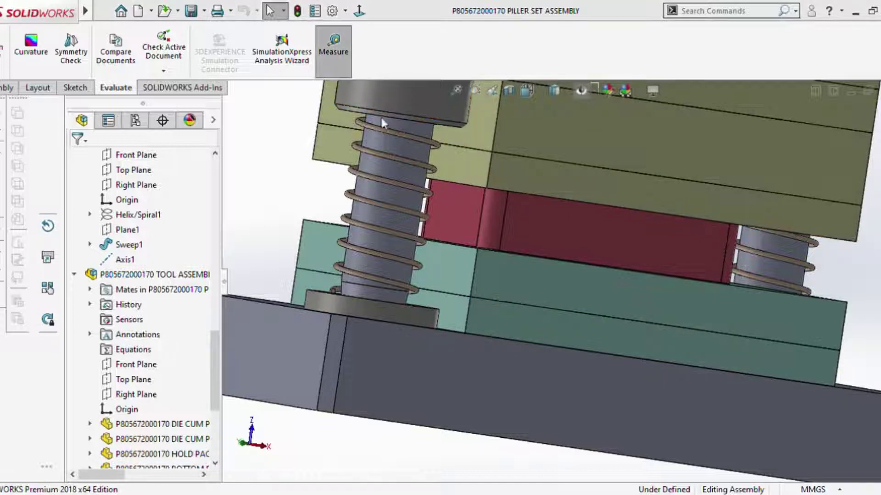
click(334, 46)
mouse_move(412, 138)
middle_down()
mouse_move(466, 196)
mouse_move(550, 197)
mouse_move(541, 296)
middle_up()
click(550, 197)
click(541, 296)
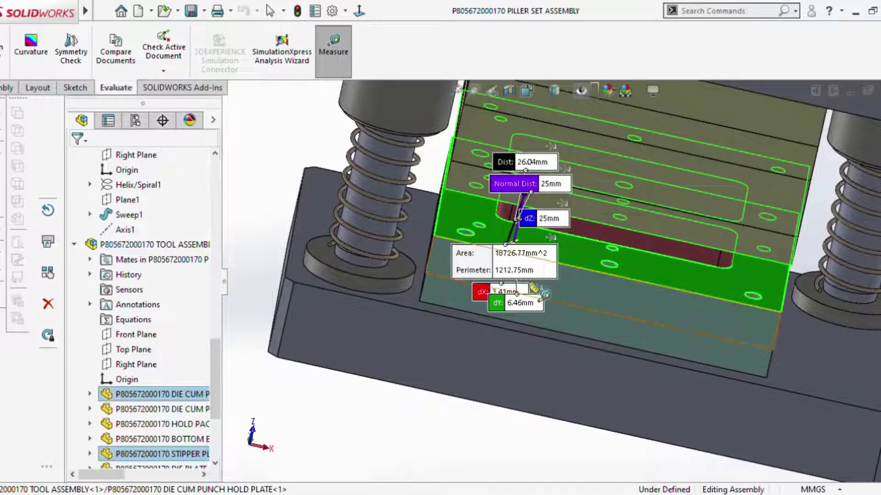
key(Escape)
Rebuild the assembly and select the hold packing plate's lower face.
key(f)
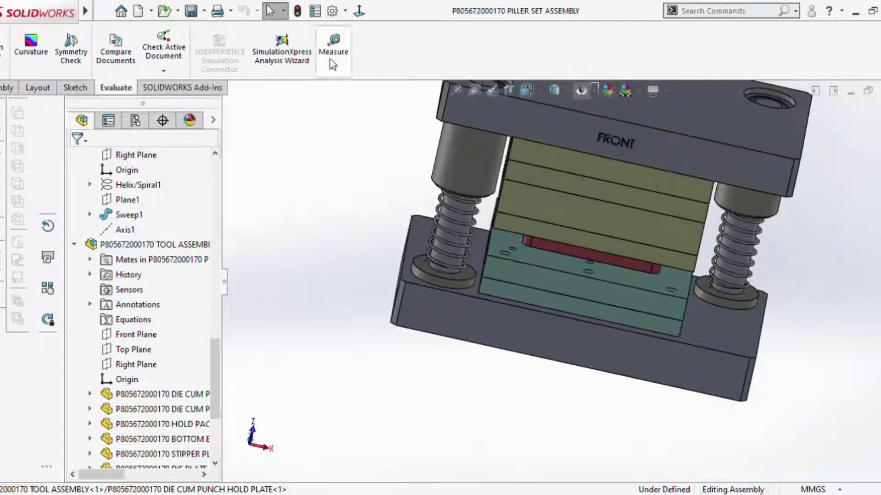
click(299, 11)
scroll(557, 303, down, 2)
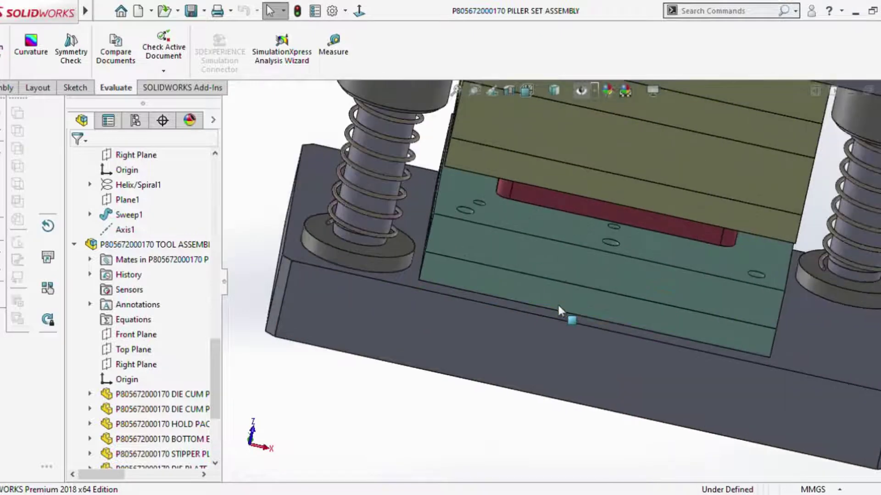
scroll(557, 303, down, 3)
click(532, 295)
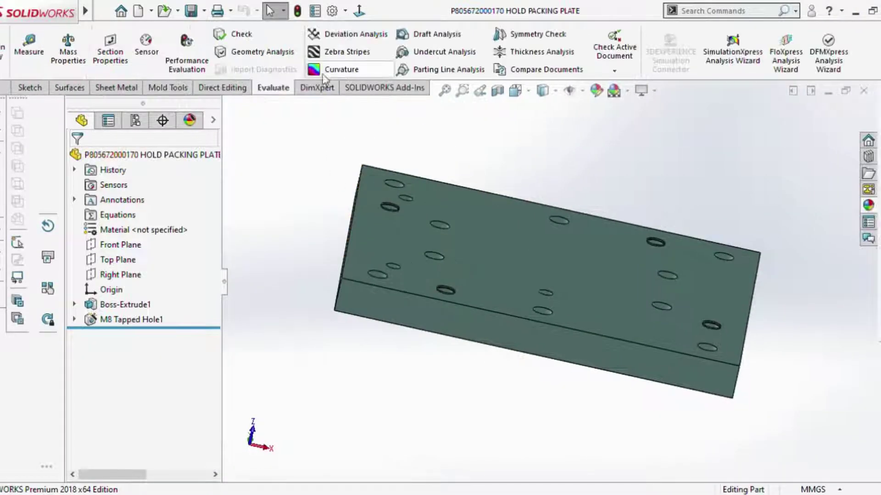
Measure the hold packing plate's top and bottom faces to confirm 15 mm thickness.
click(29, 46)
click(535, 285)
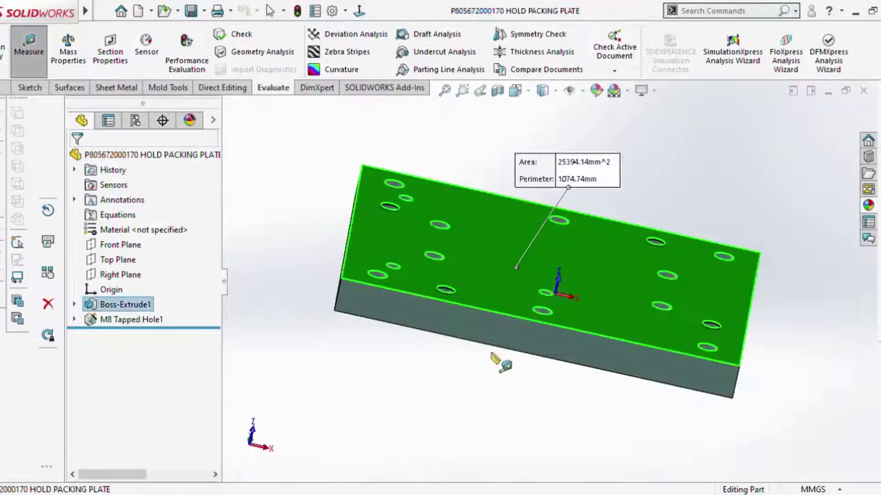
click(529, 287)
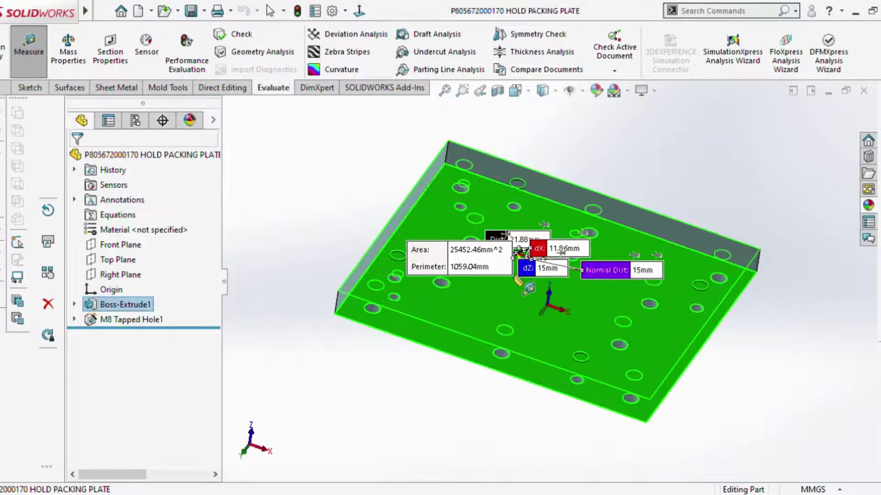
key(Escape)
Close the hold packing plate part and show the assembly in Front view.
middle_drag(614, 274, 846, 139)
click(865, 99)
scroll(581, 266, up, 3)
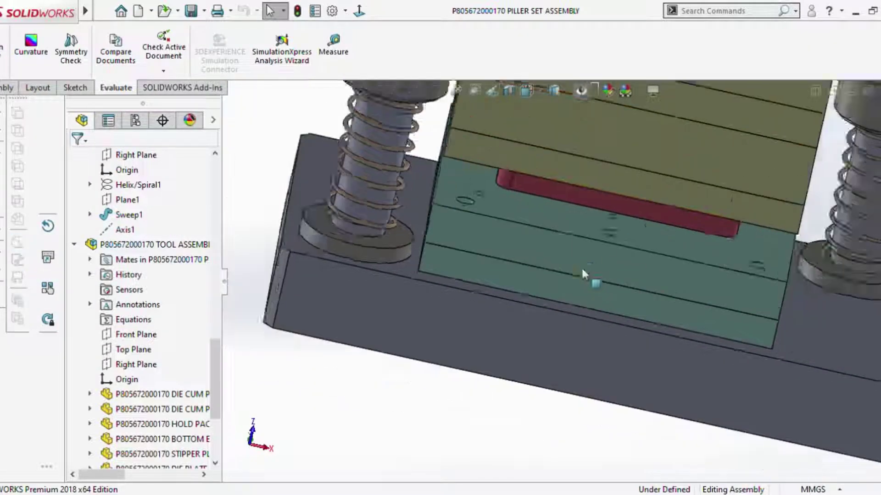
scroll(579, 267, up, 3)
scroll(627, 224, up, 2)
middle_drag(626, 224, 653, 186)
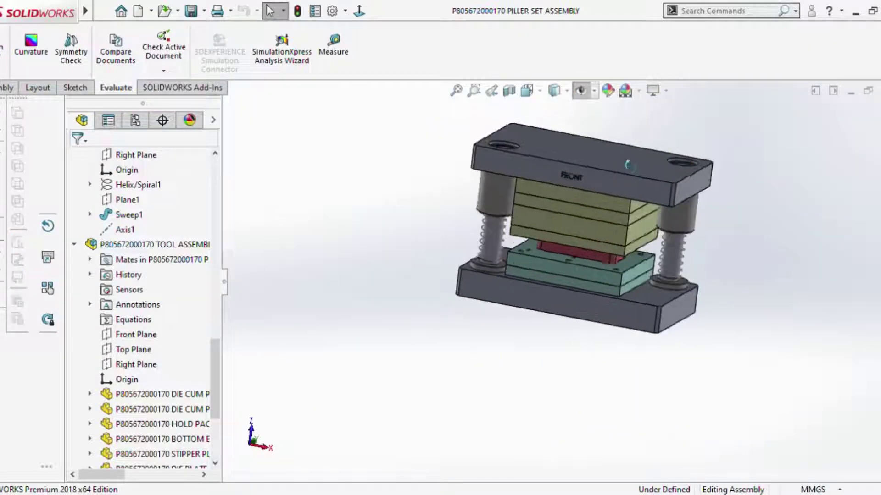
click(360, 12)
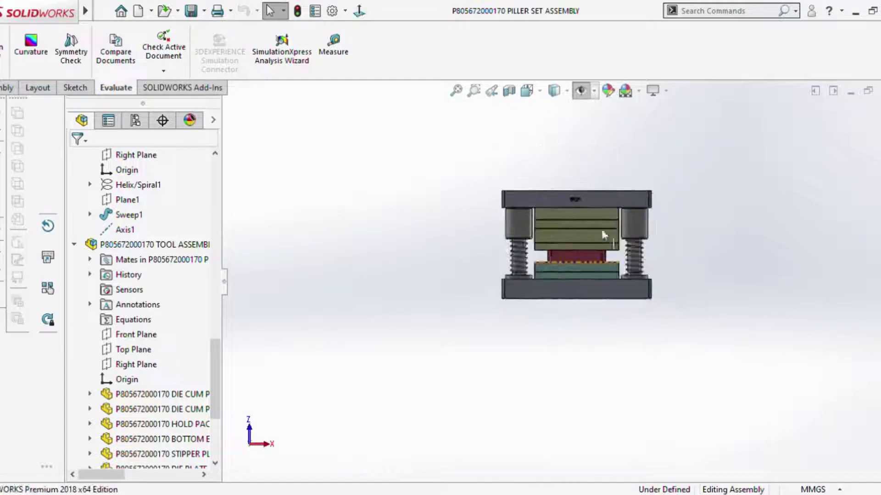